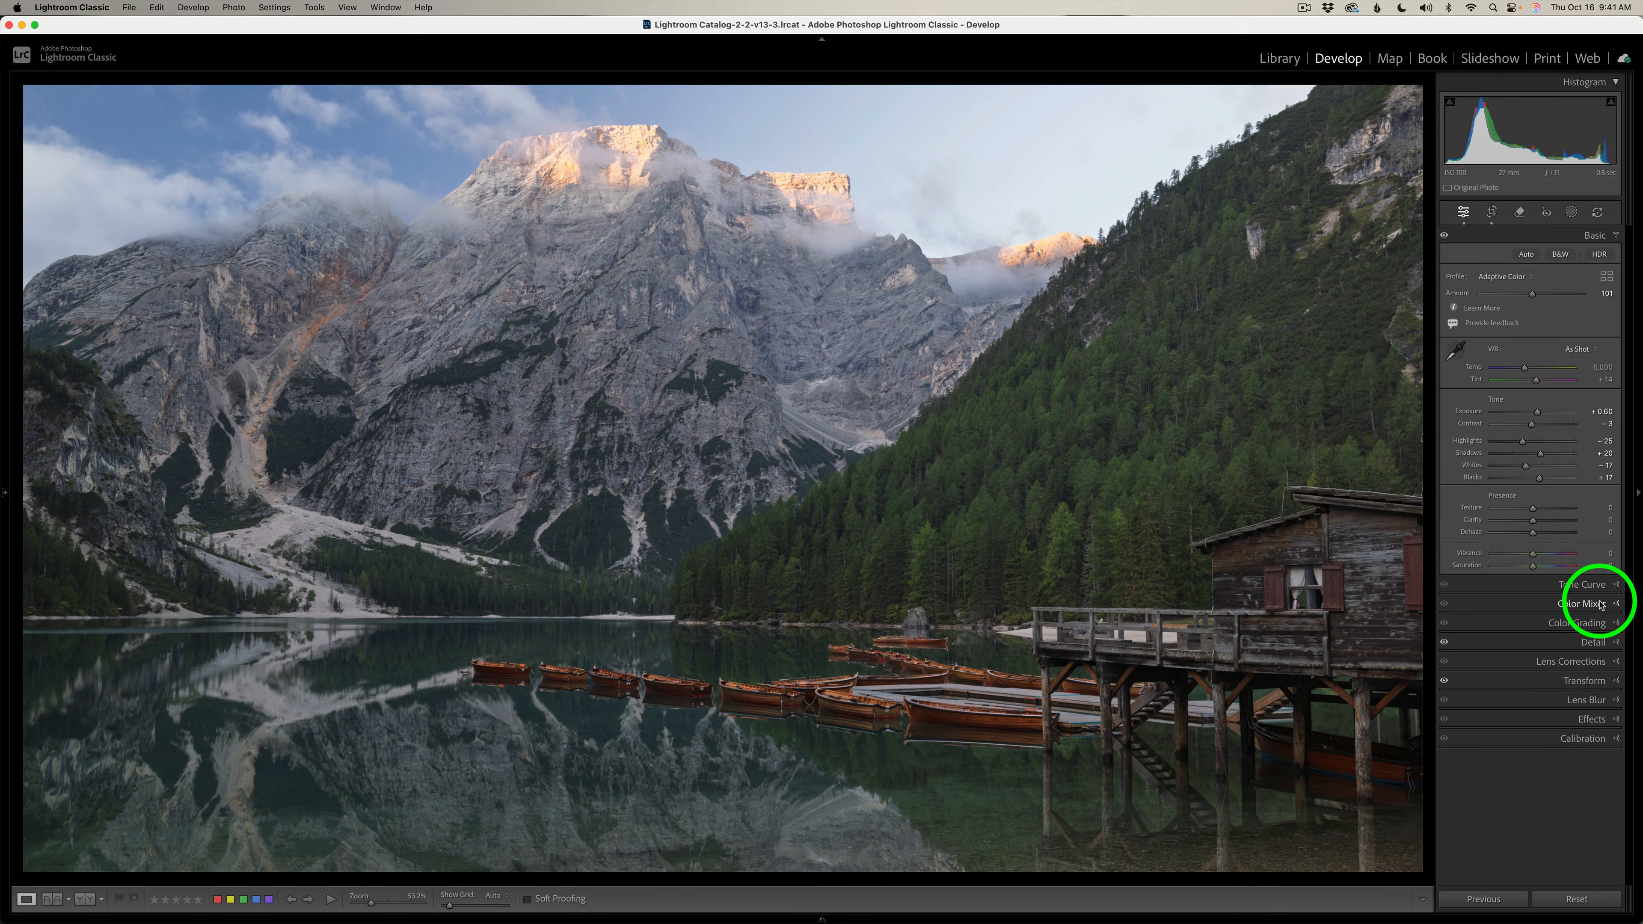
Review the photo's Detail, Lens Corrections, Transform and Crop & Straighten settings in the Develop module.
left_click(1588, 640)
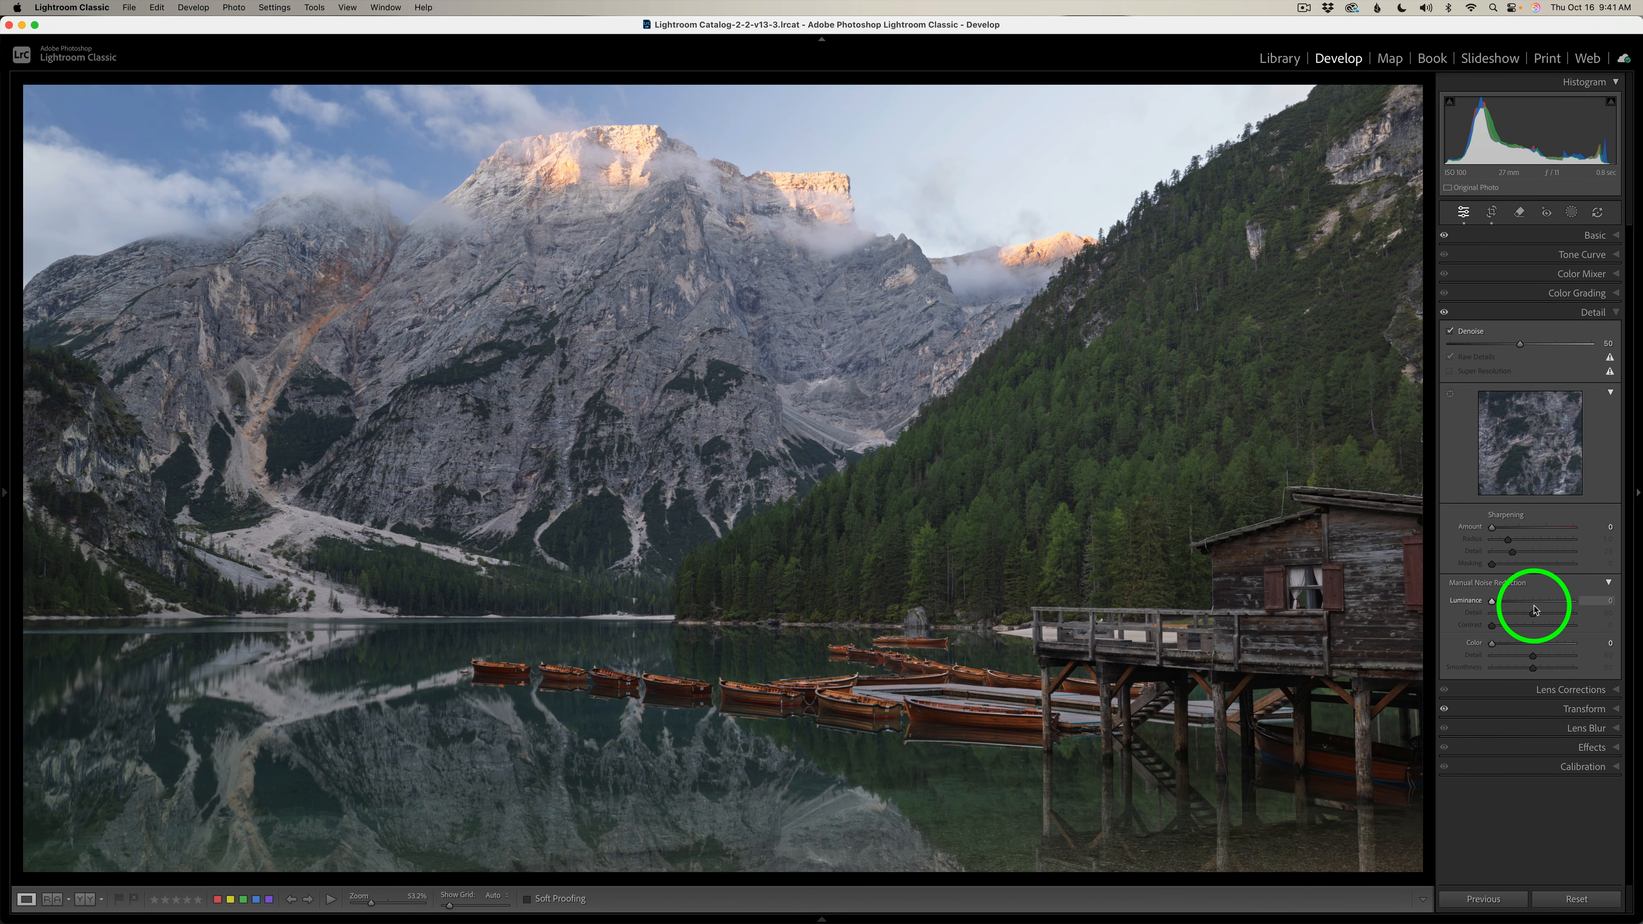
left_click(1551, 687)
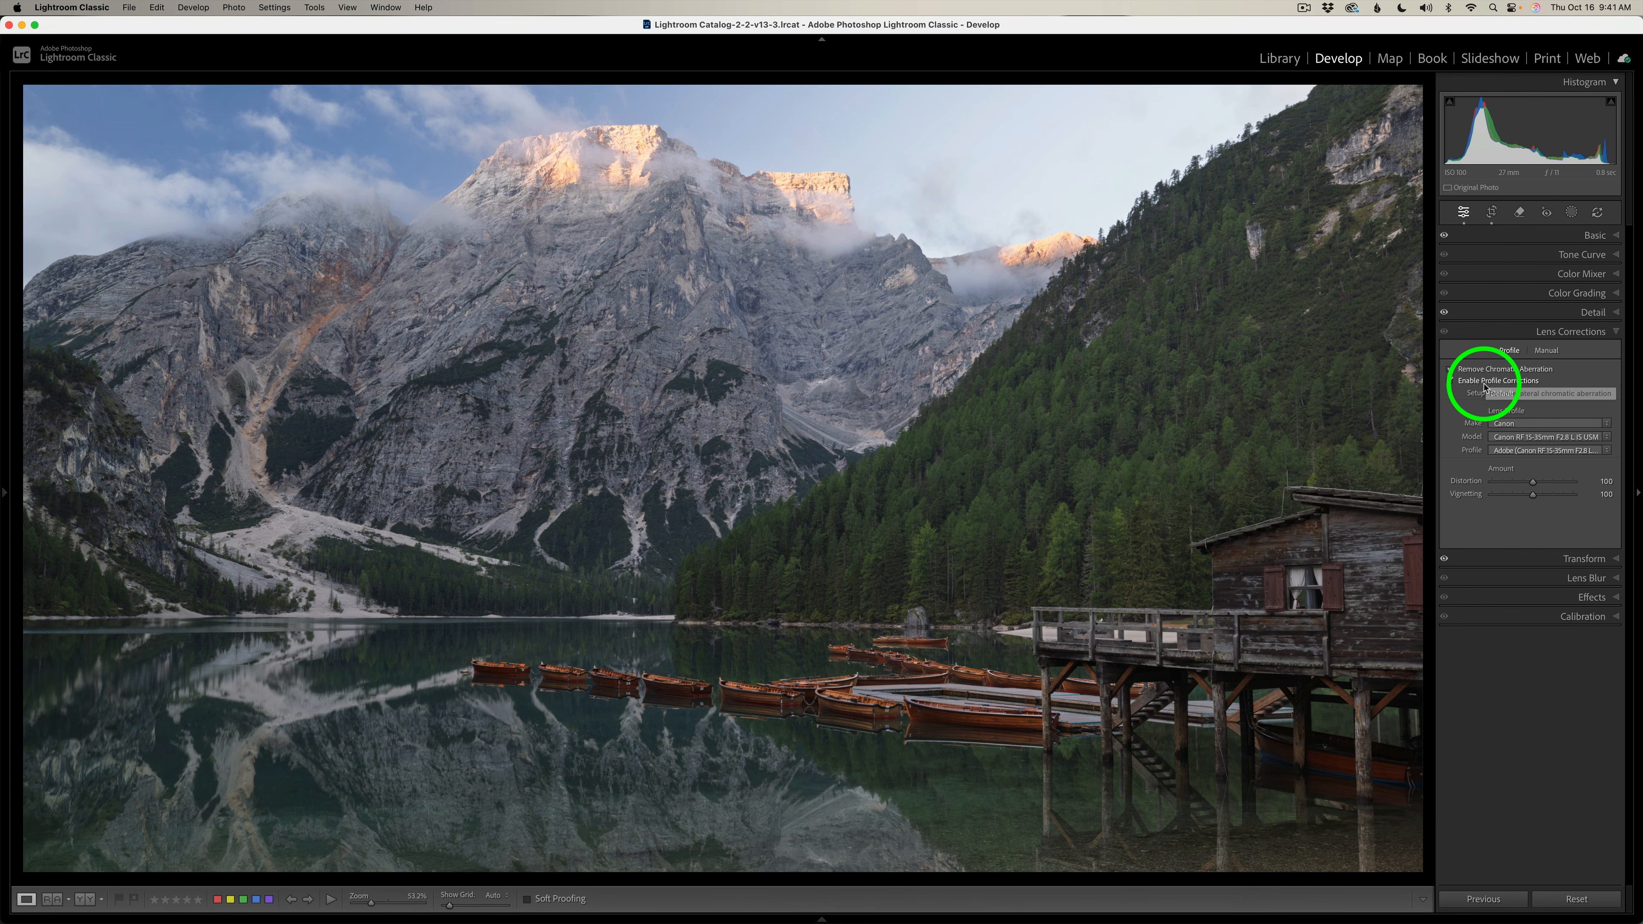
left_click(1528, 555)
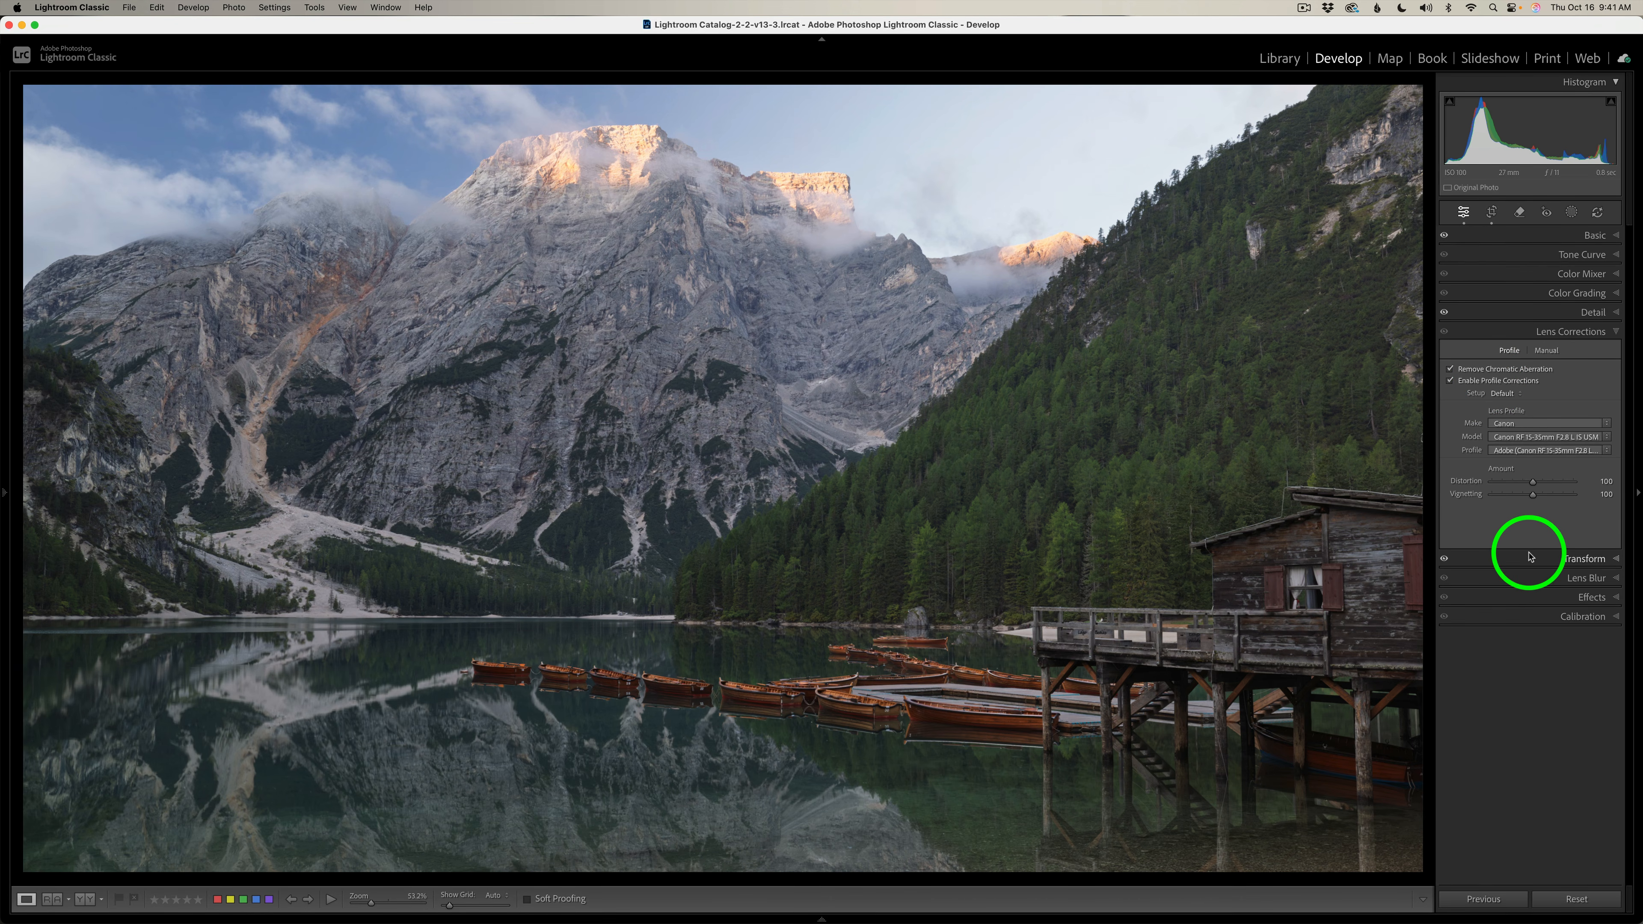
left_click(1543, 721)
left_click(1490, 212)
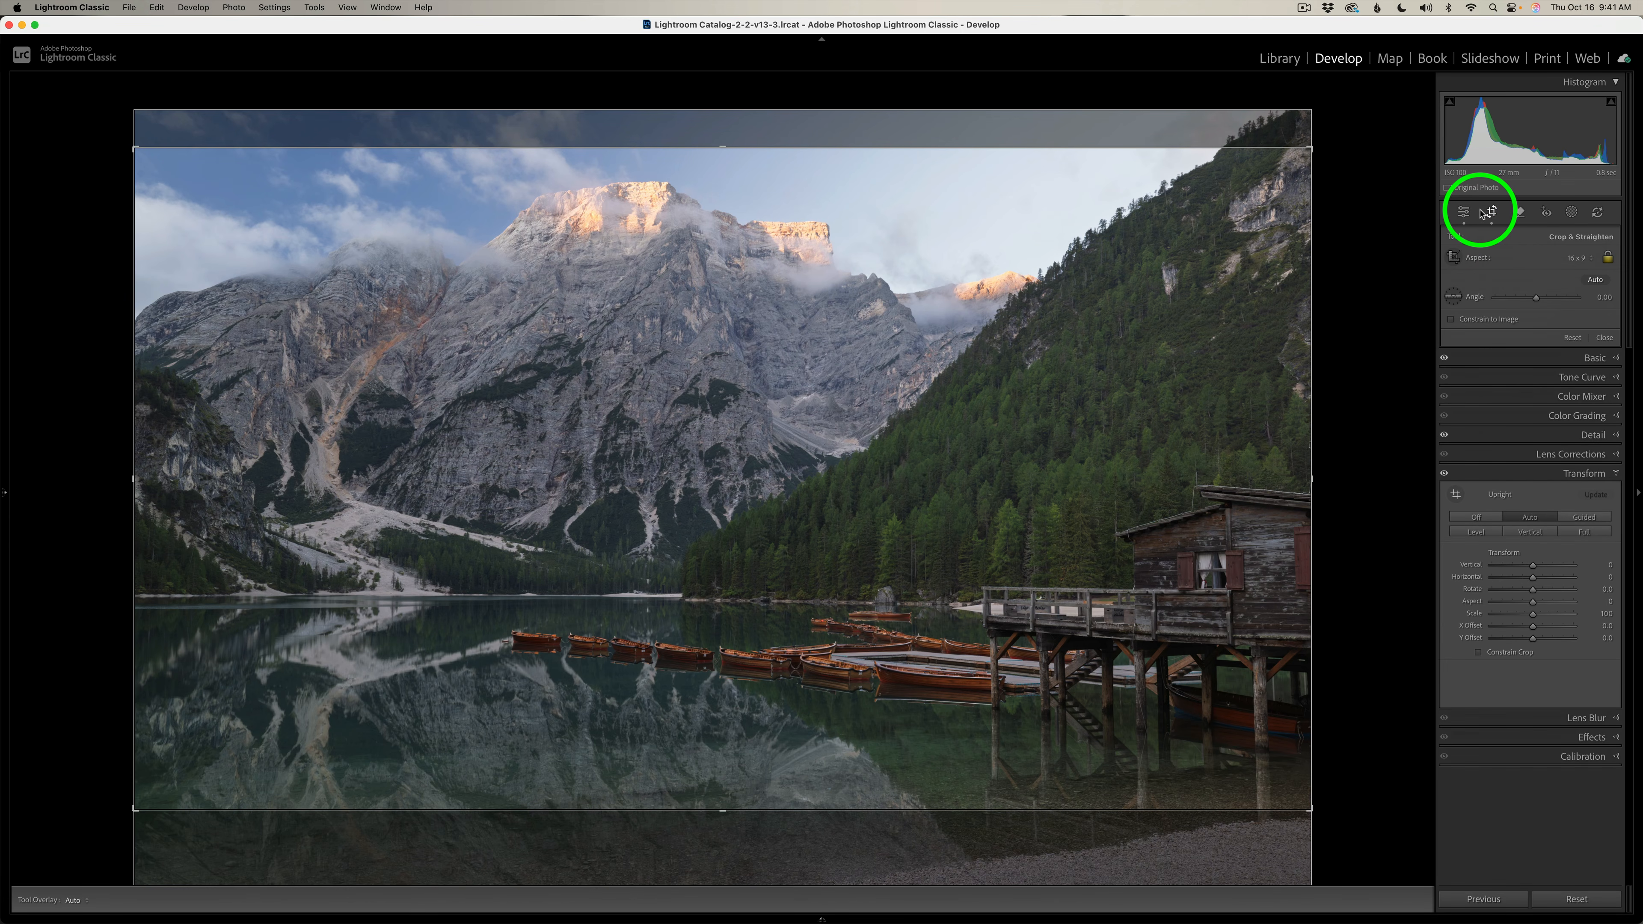
left_click(1463, 212)
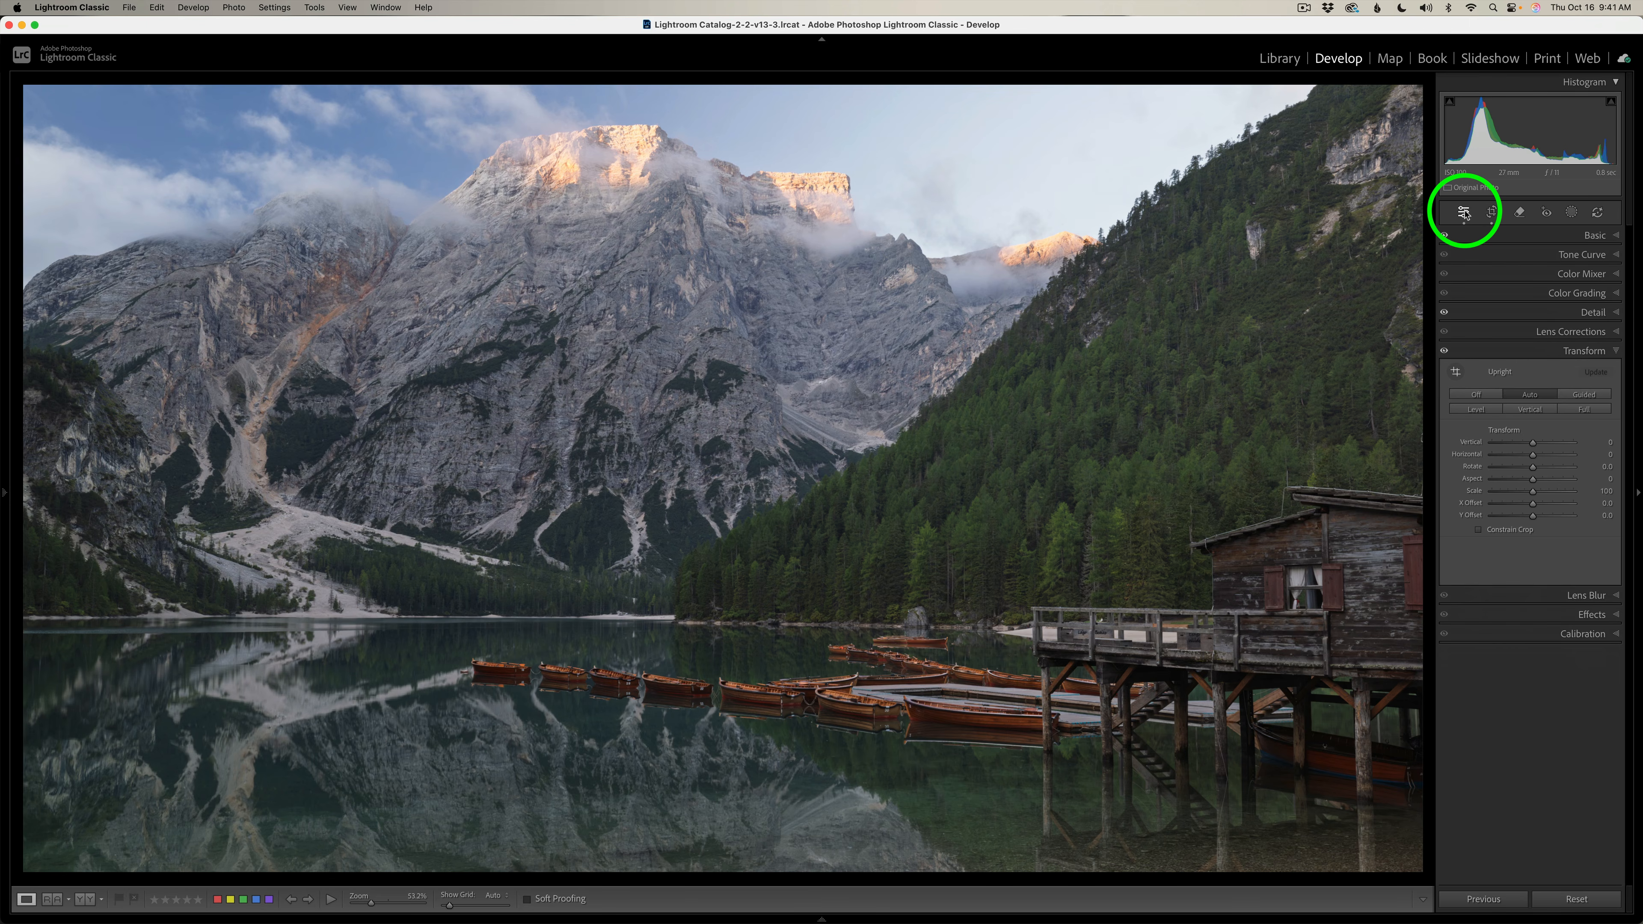
Send the developed mountain lake photo to Adobe Photoshop 2025 for further editing.
right_click(1136, 334)
mouse_move(1163, 450)
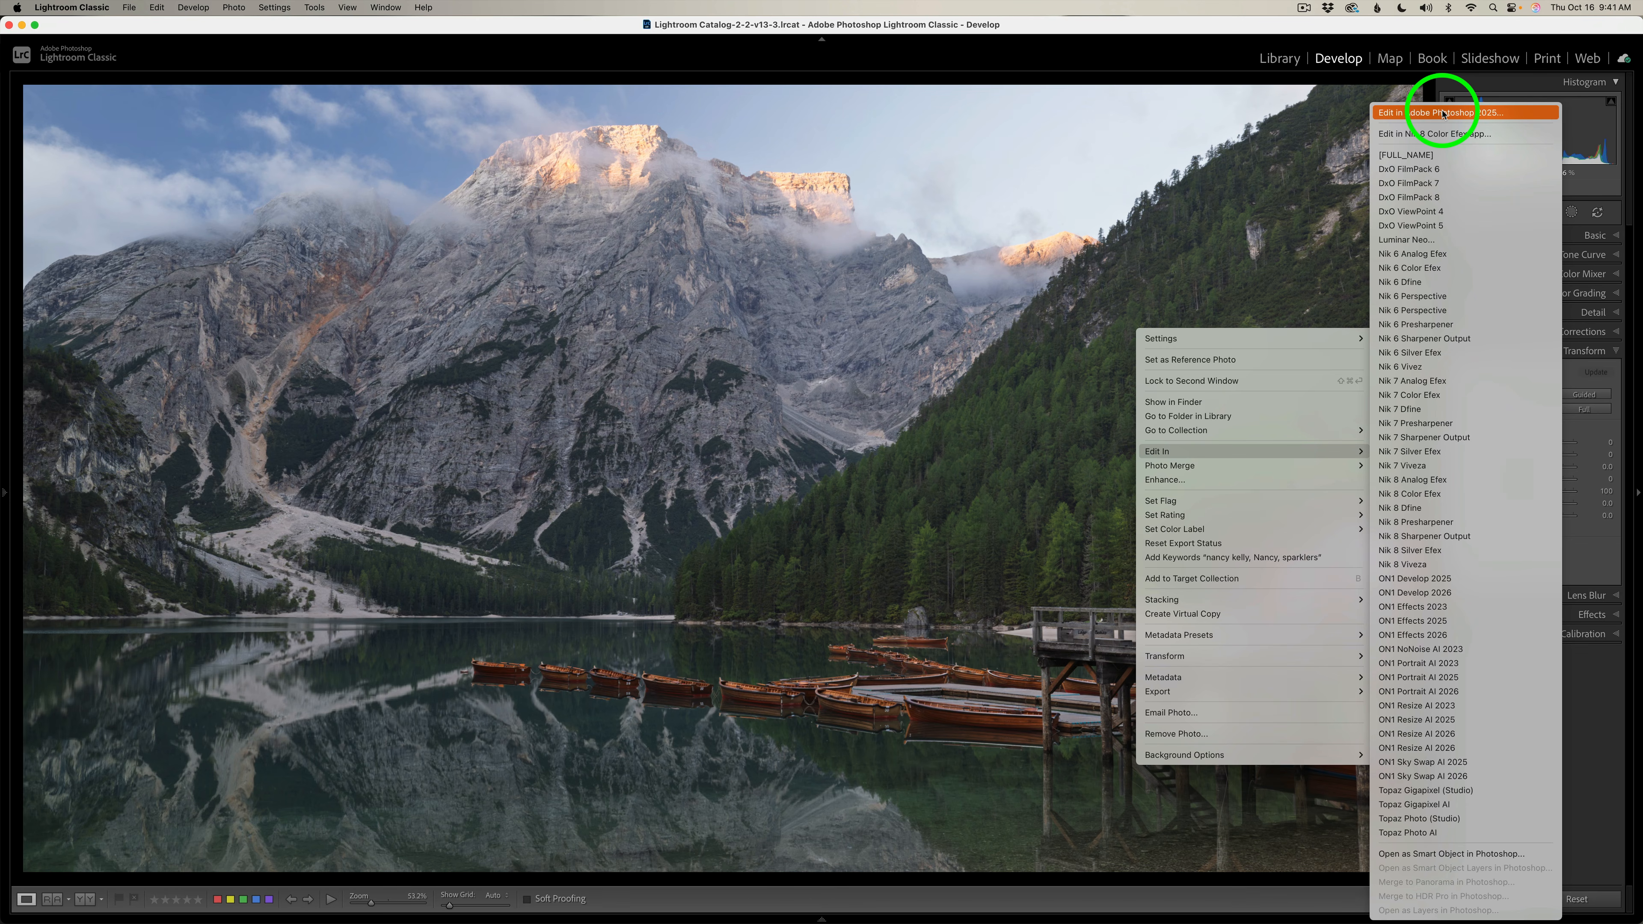
left_click(1442, 114)
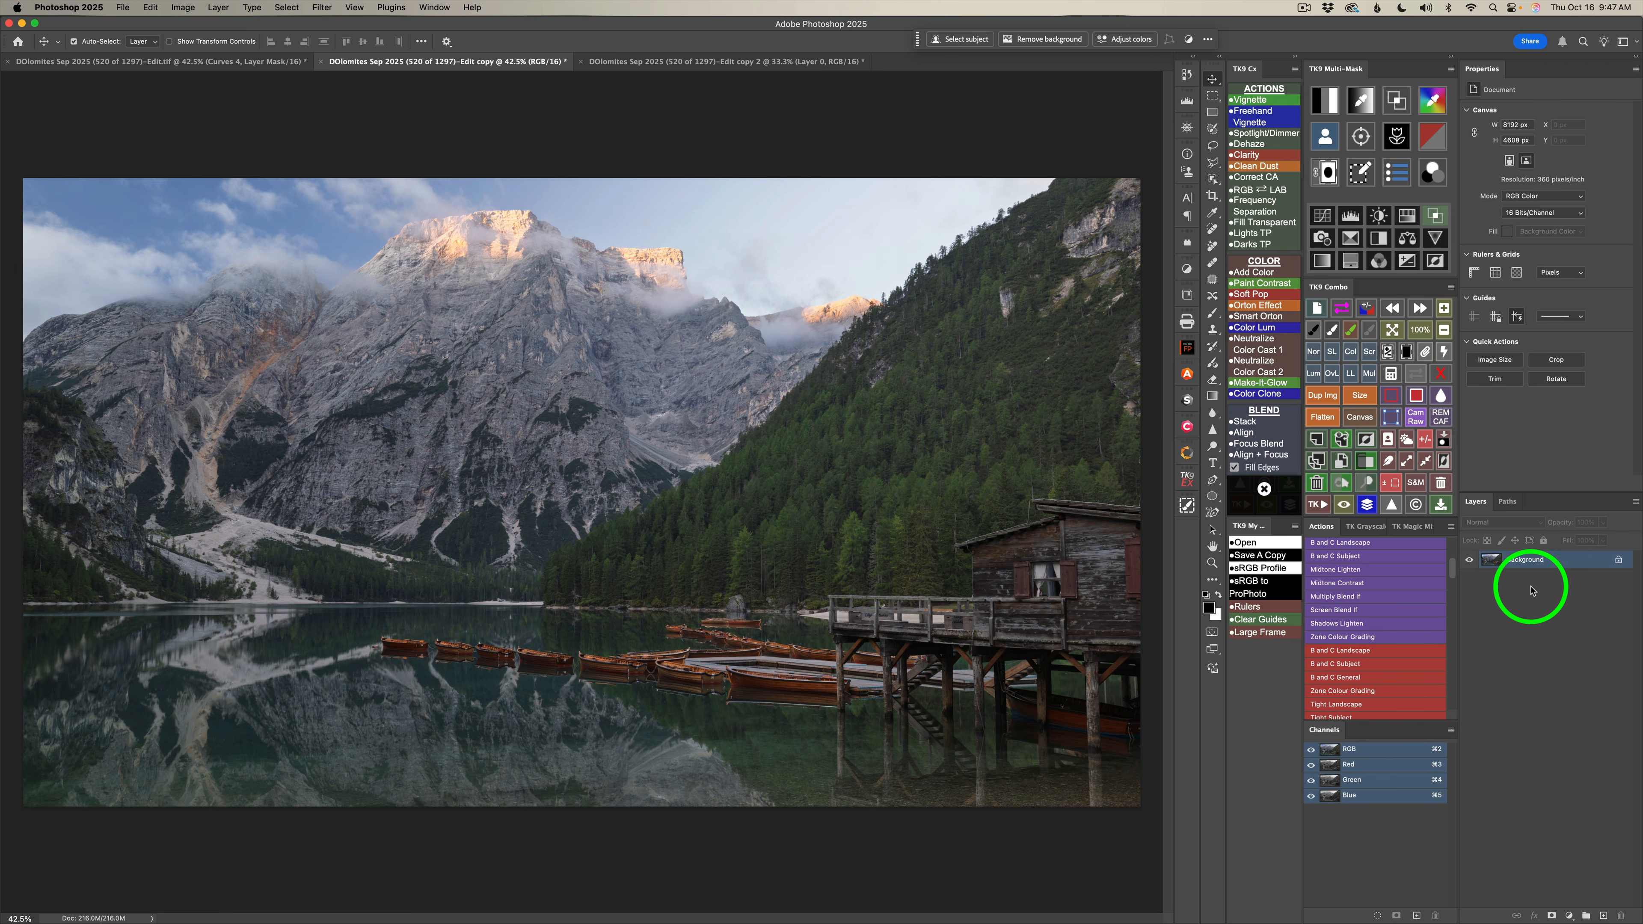
Generate Sky and Foreground mask channels from the photo and create the midtones 3 luminosity mask.
left_click(1407, 441)
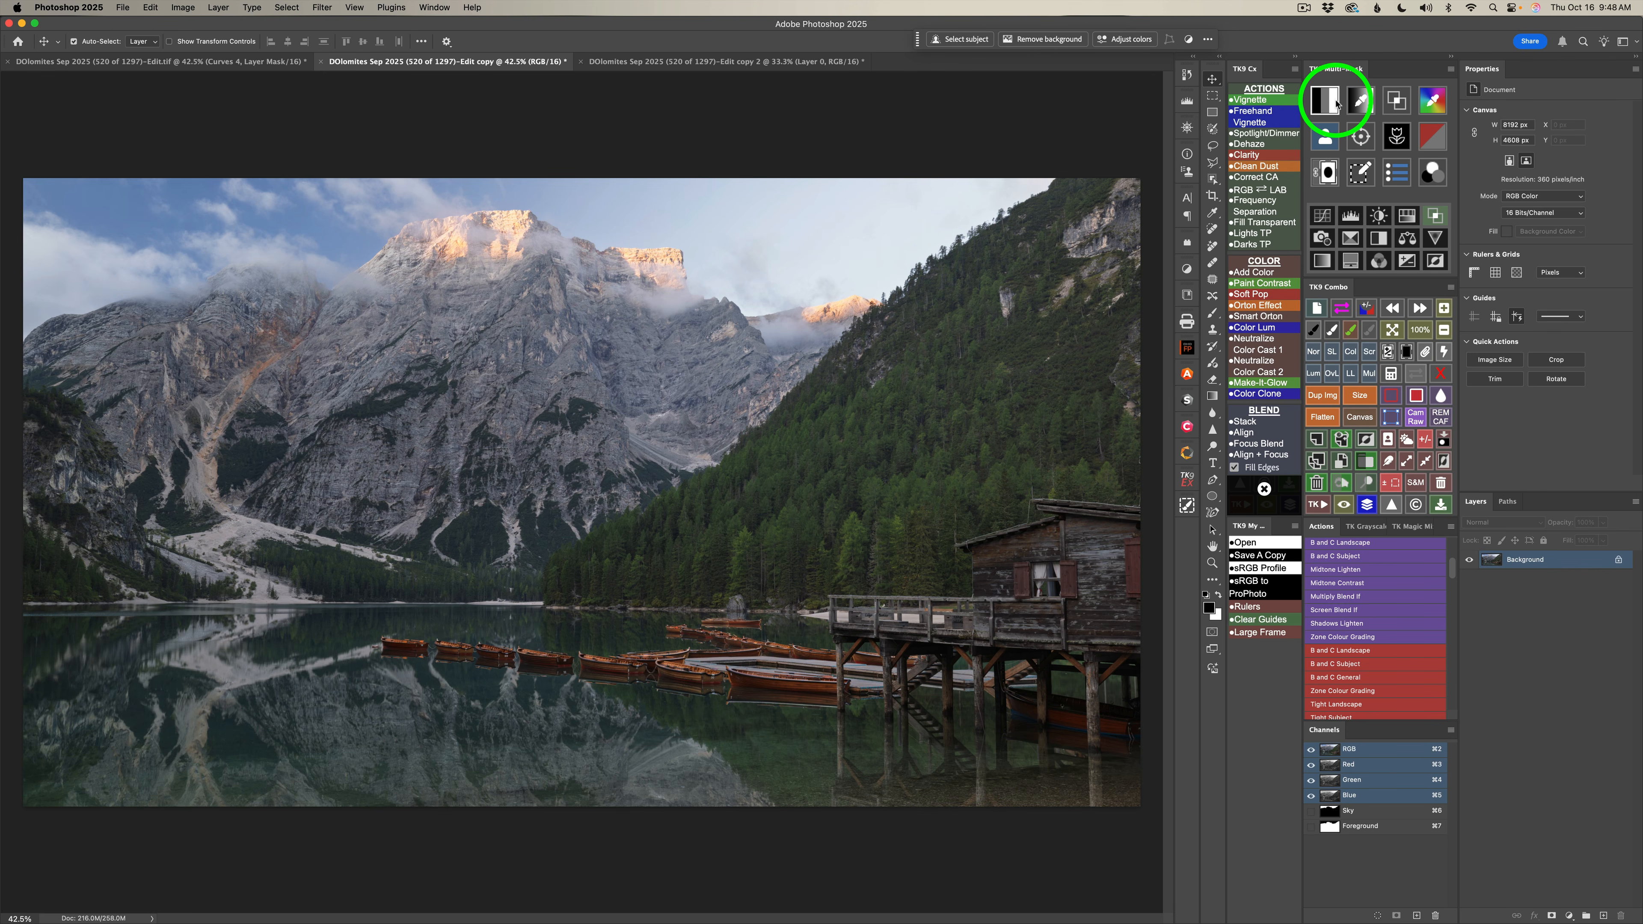
left_click(1327, 102)
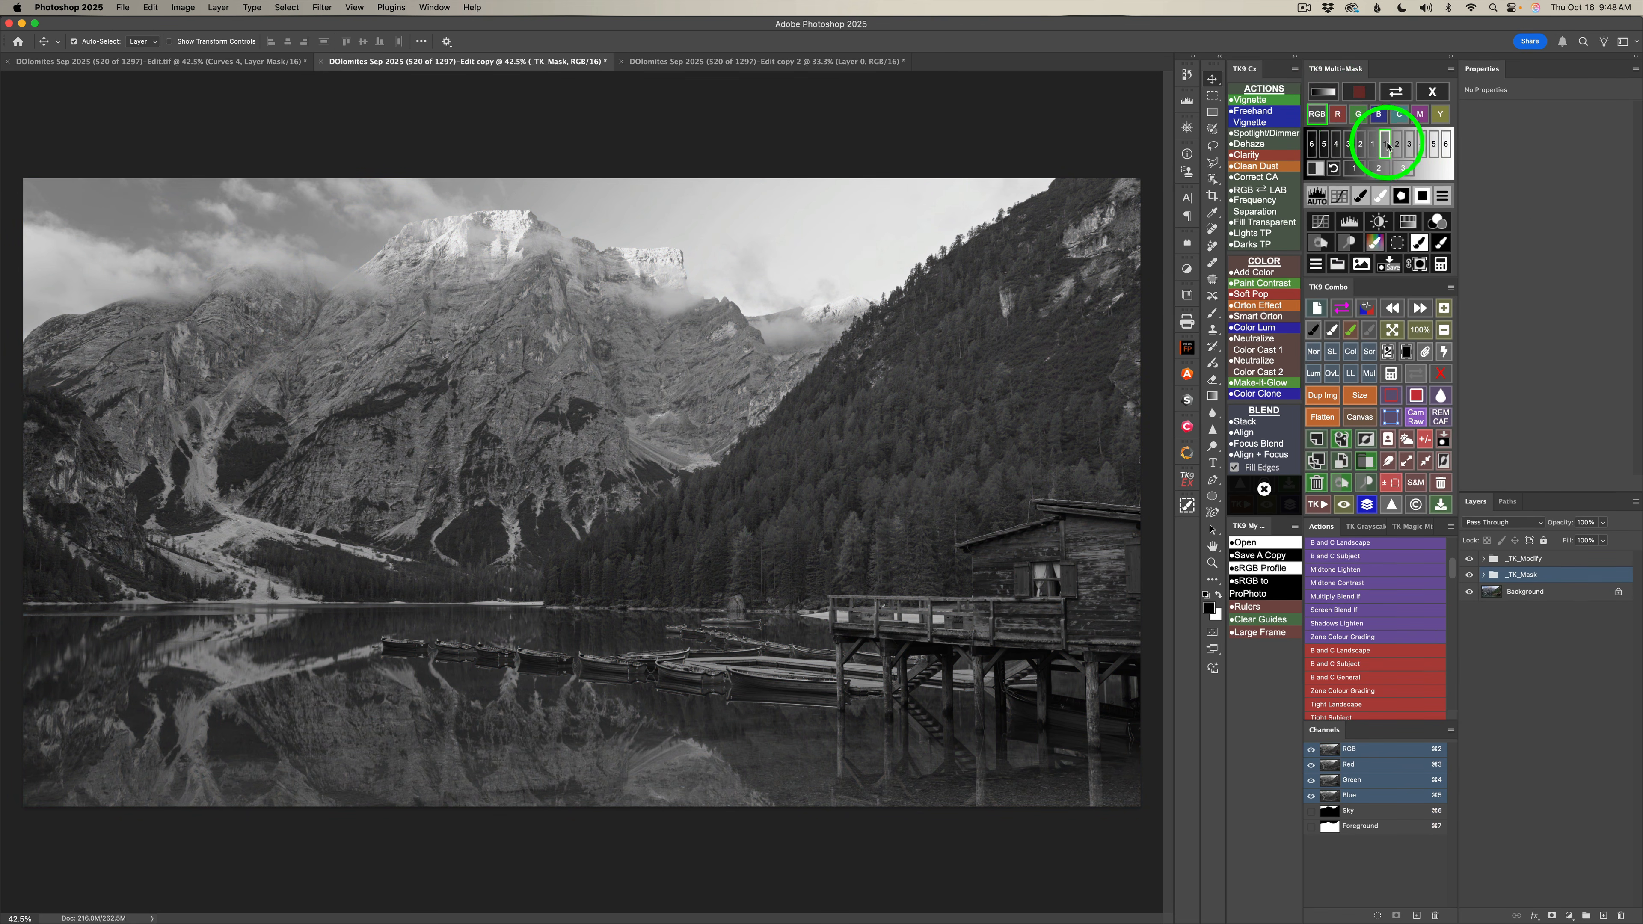
left_click(1402, 169)
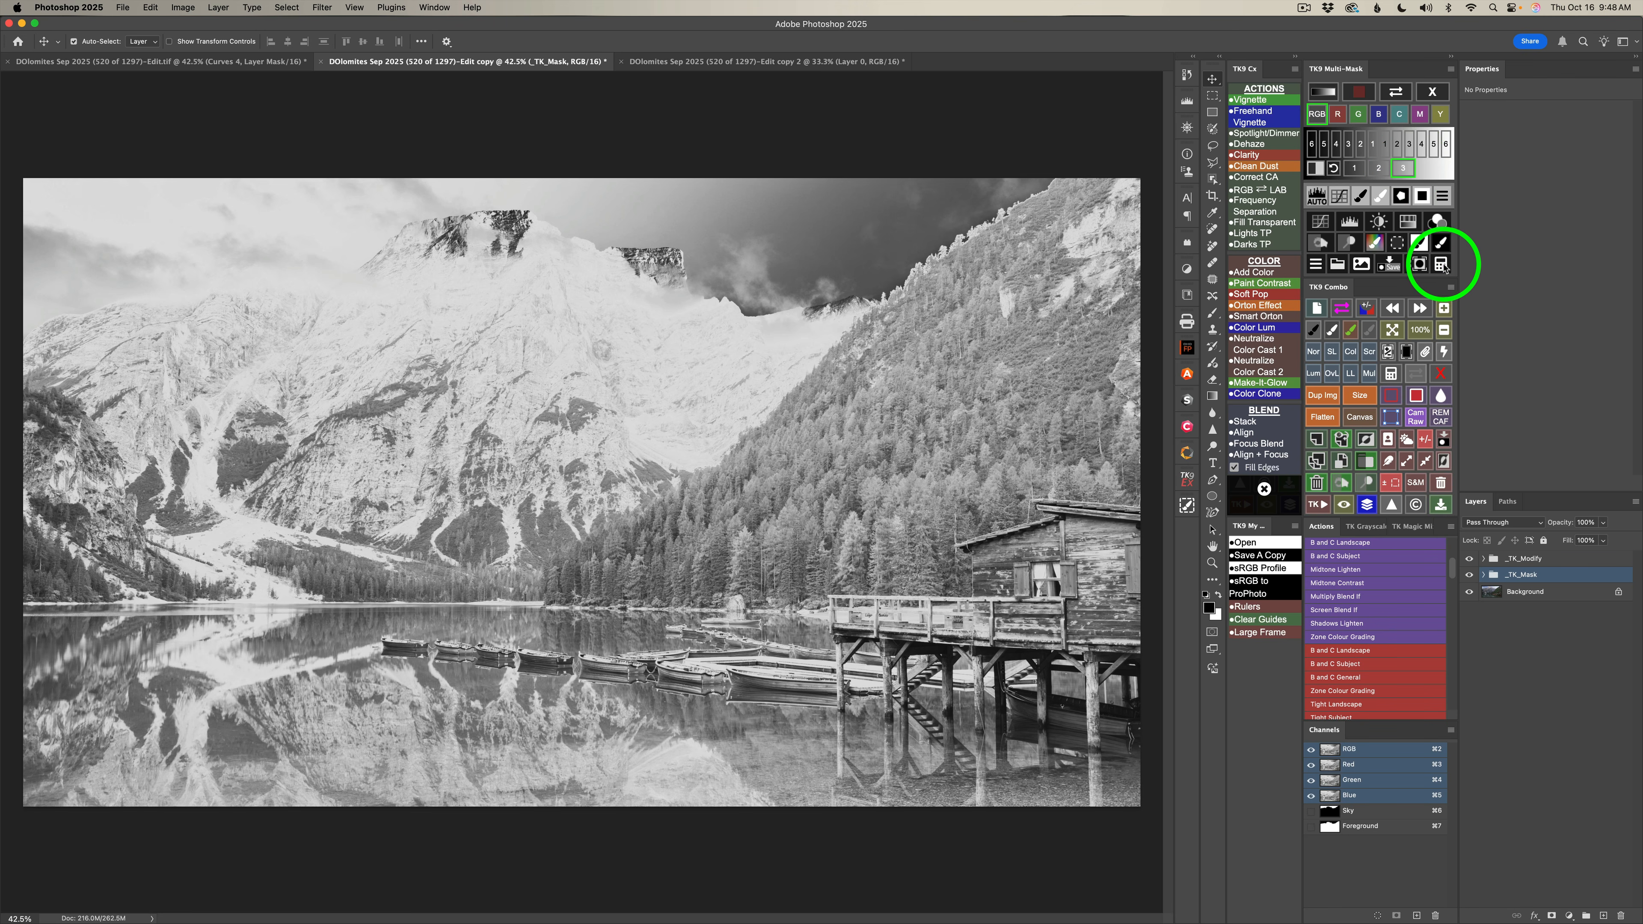
Multiply the midtones 3 mask by the Foreground mask to calculate a midtones mask that excludes the sky.
left_click(1441, 265)
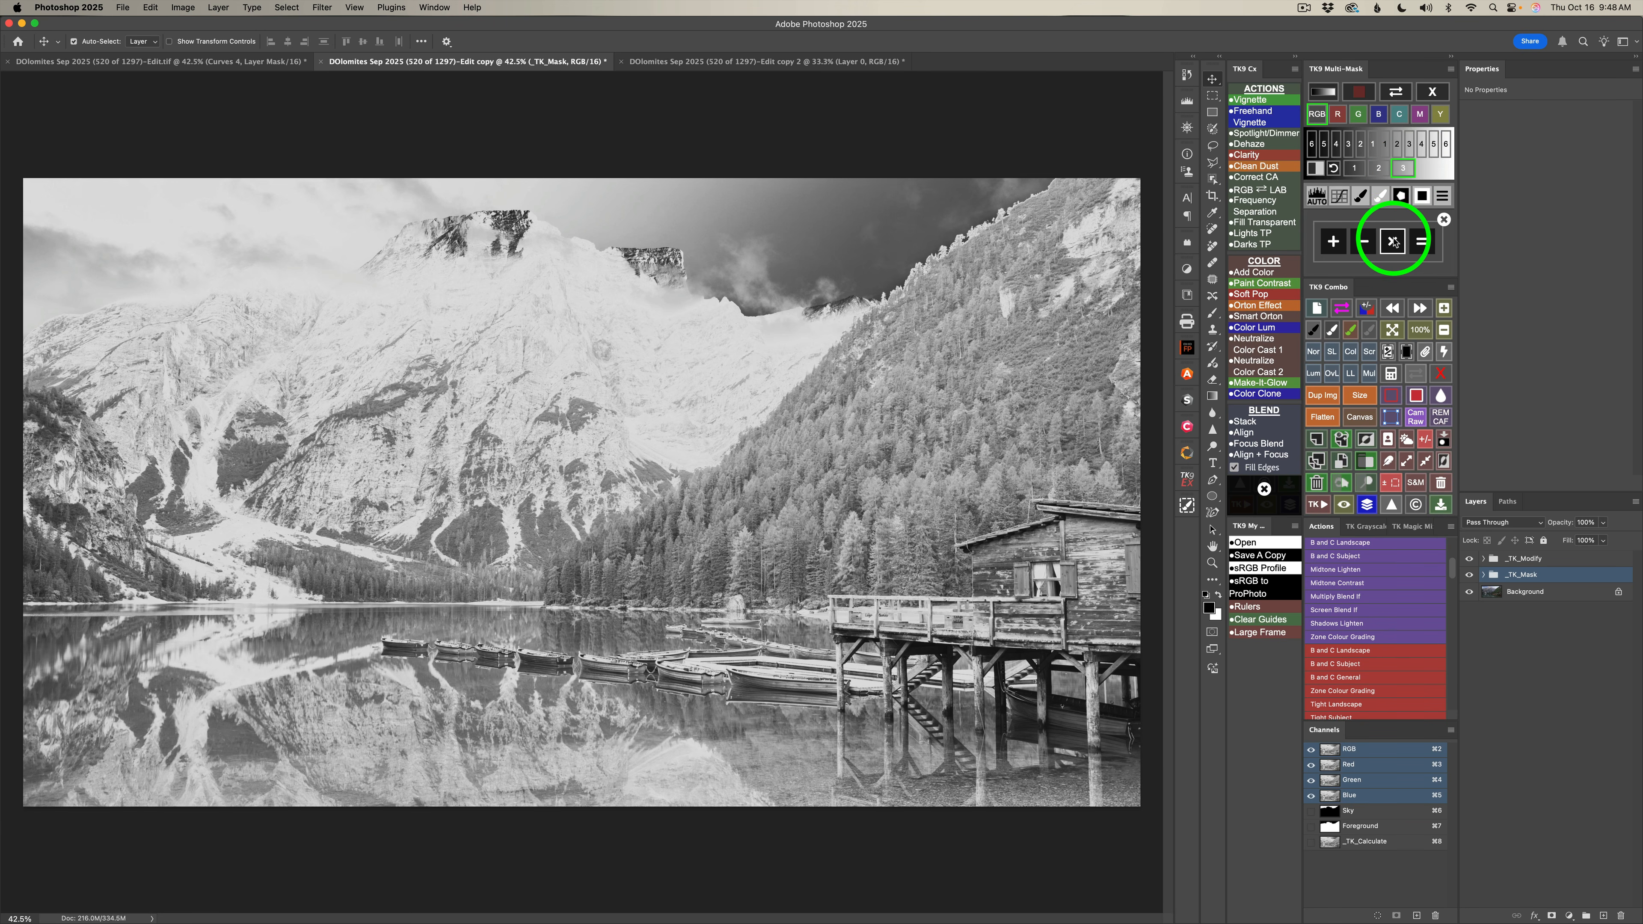
left_click(1393, 242)
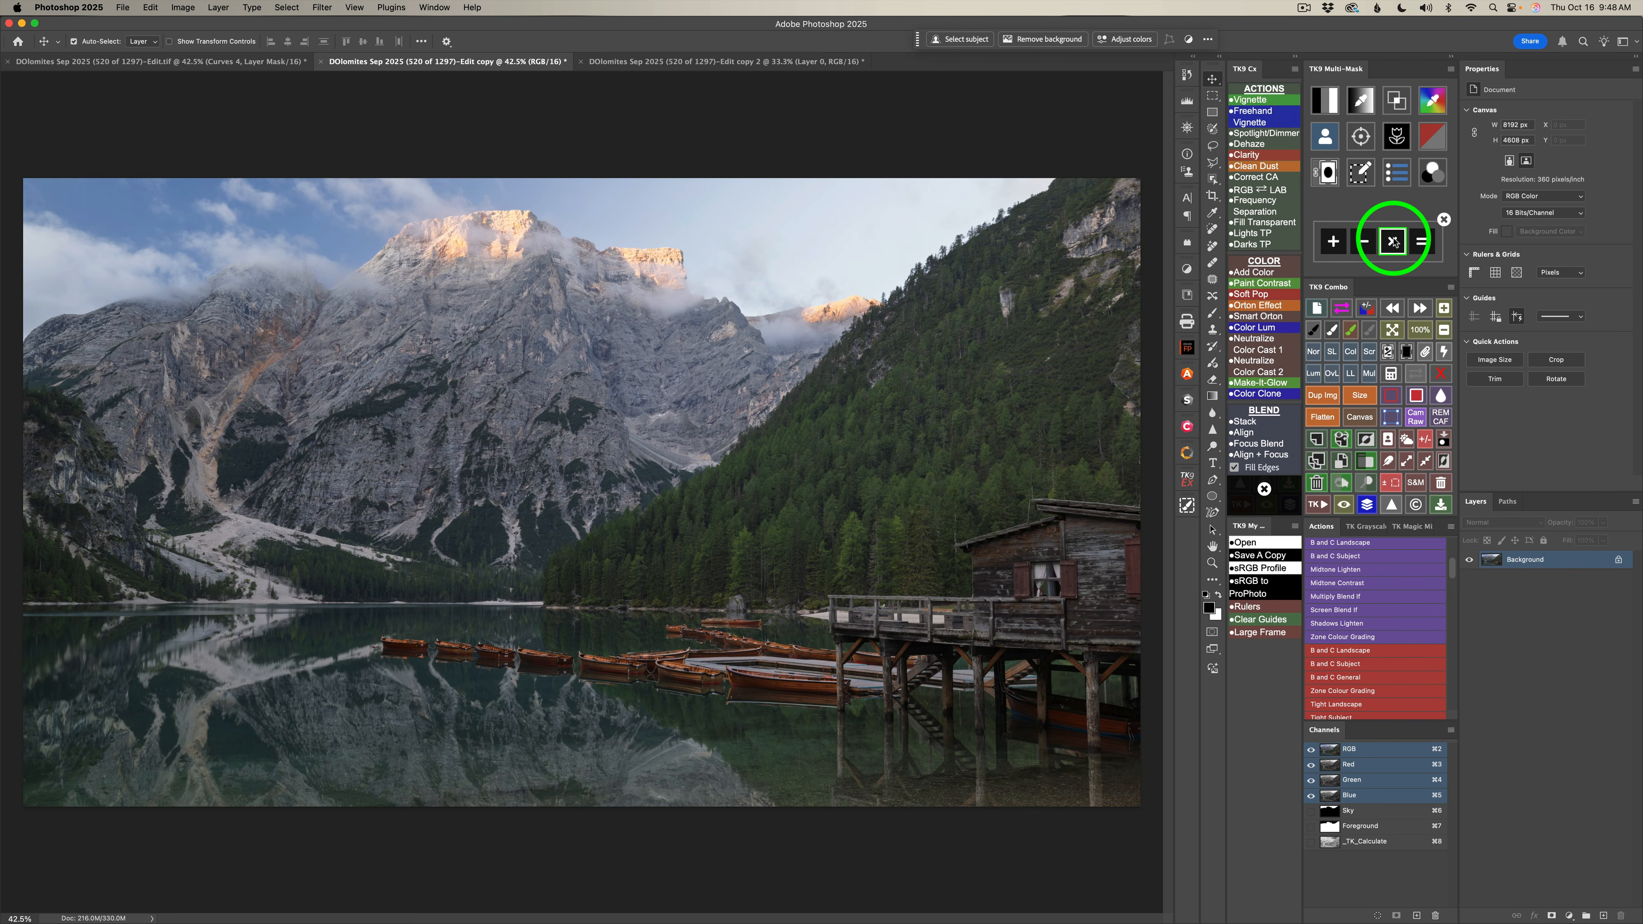
left_click(1322, 138)
left_click(1337, 100)
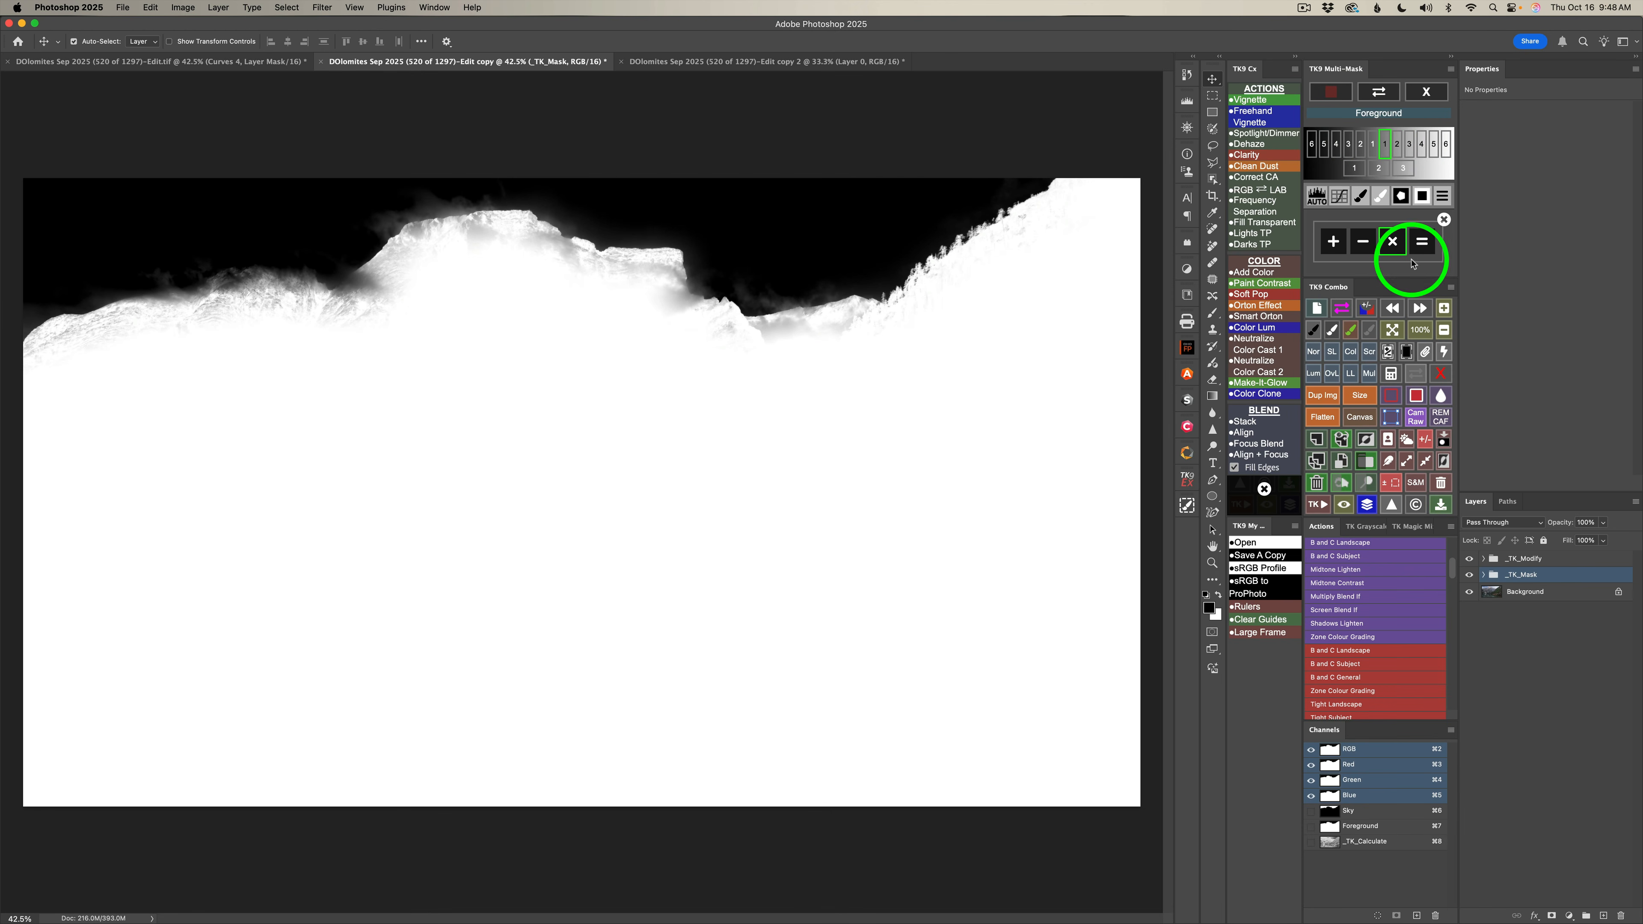
left_click(1421, 241)
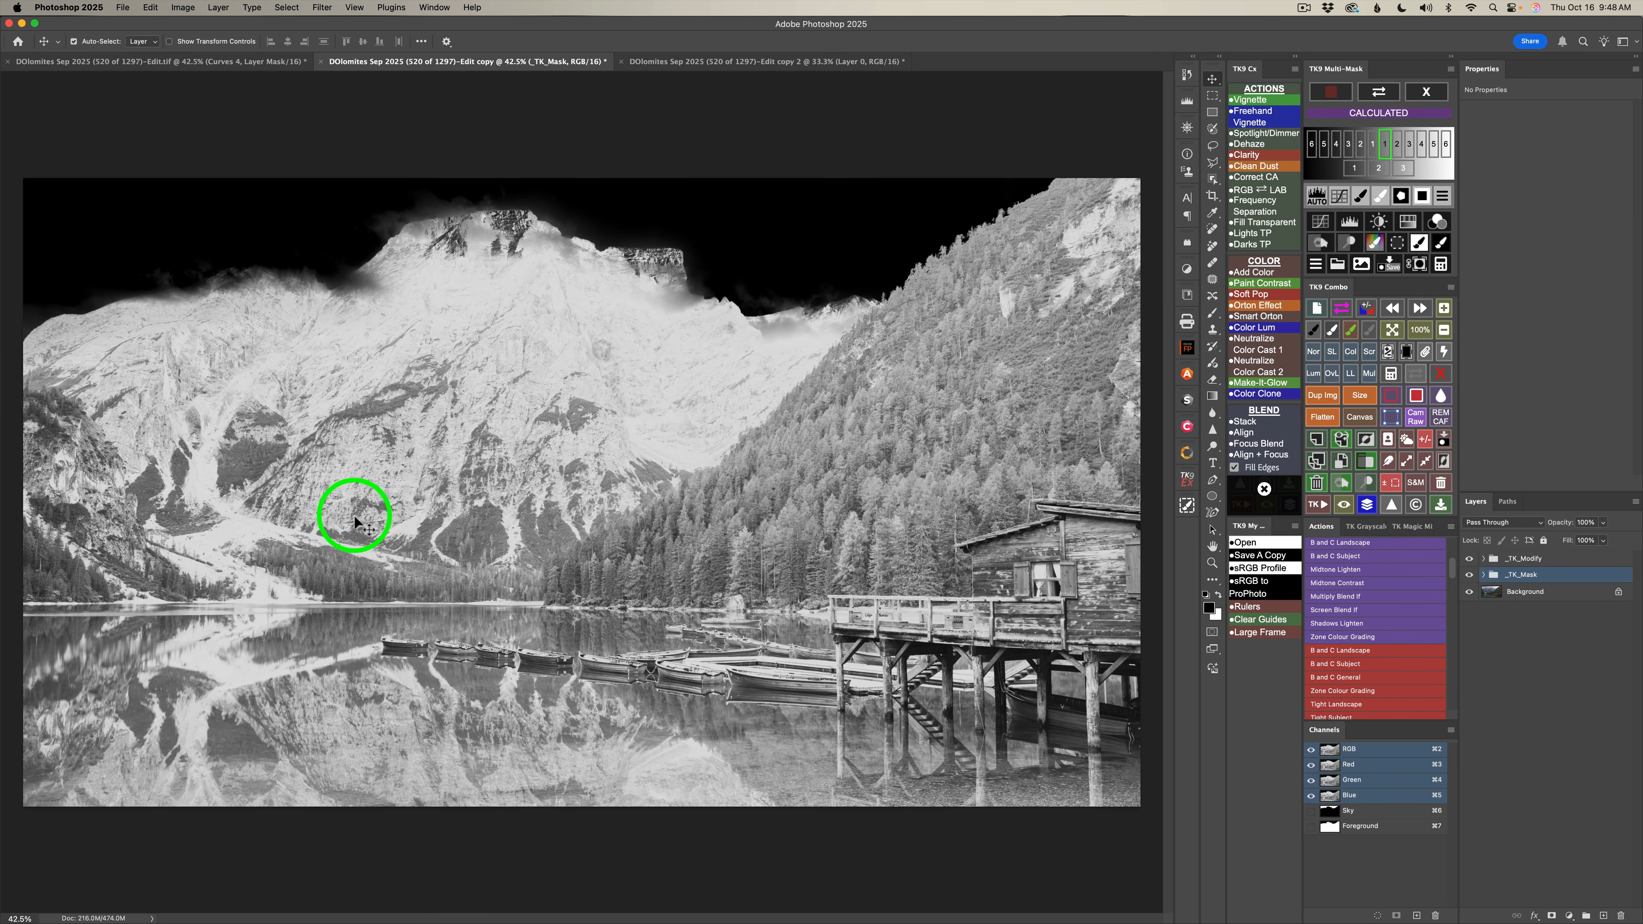
Add a Color Grading layer through the calculated mask, set the midtones brightness to 41 and tint them slightly warm.
left_click(1439, 223)
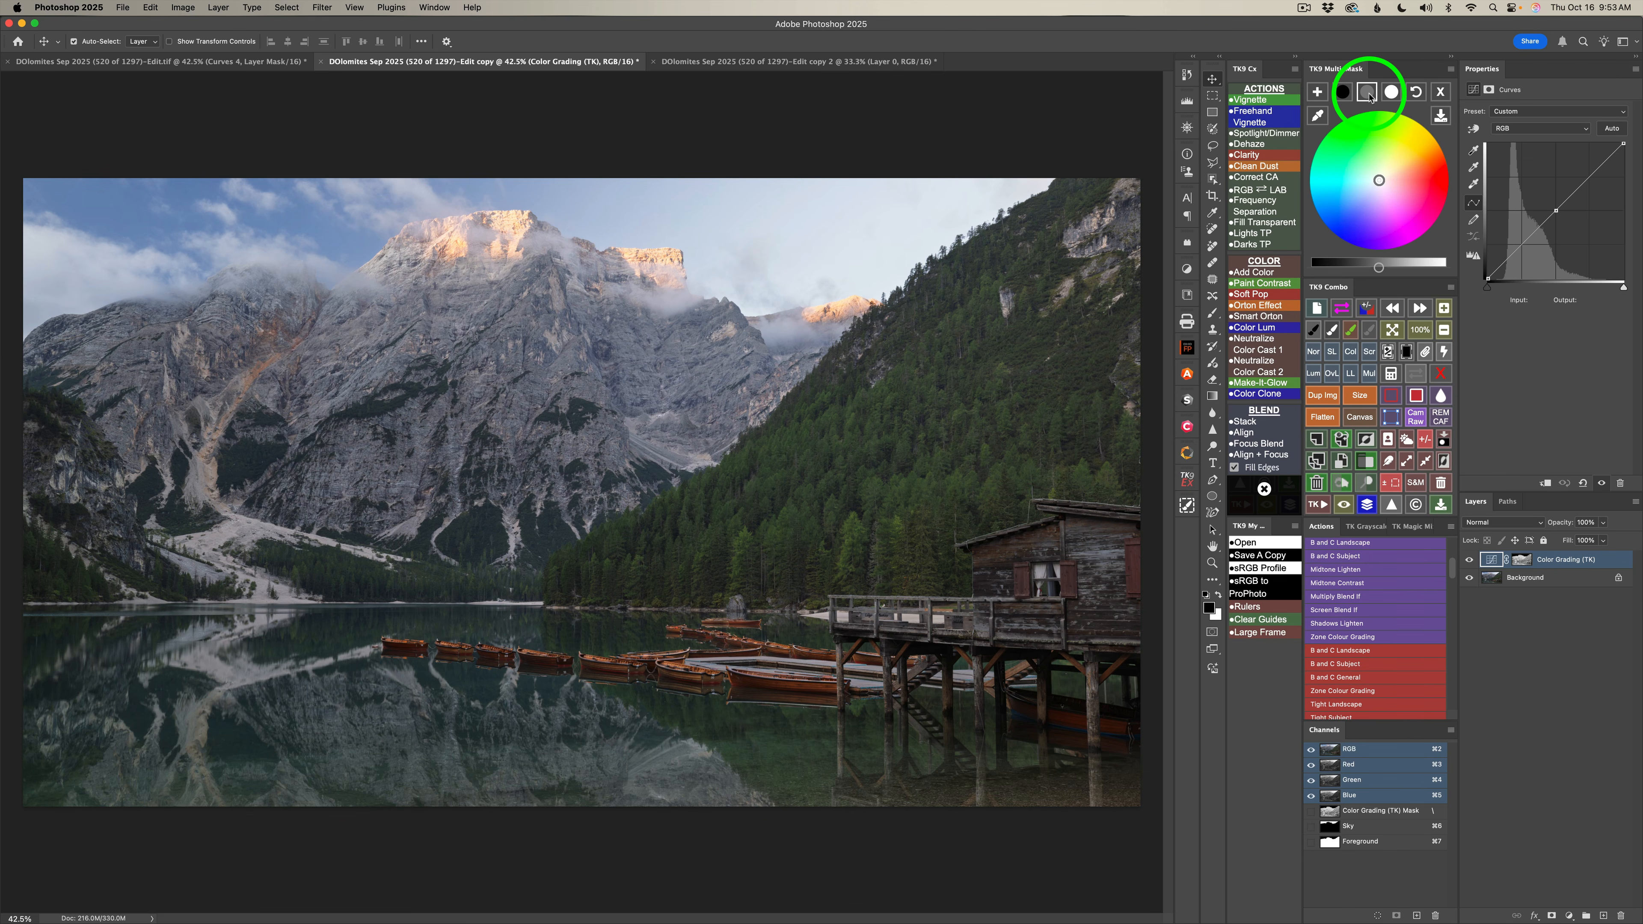
left_click(1368, 95)
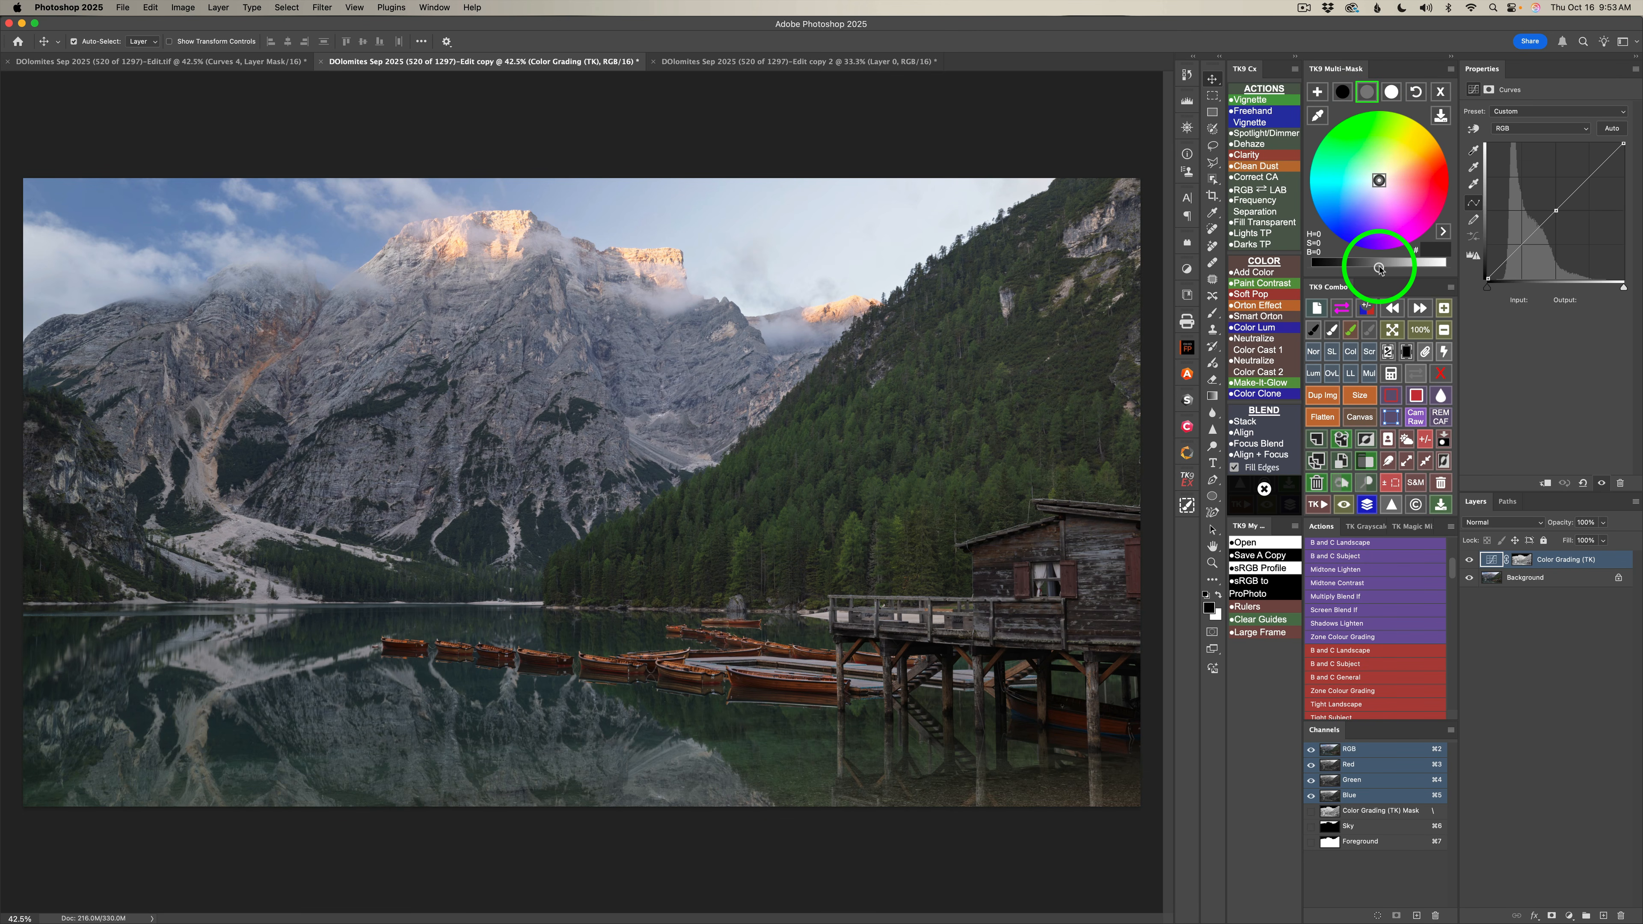
left_click_drag(1379, 269, 1421, 269)
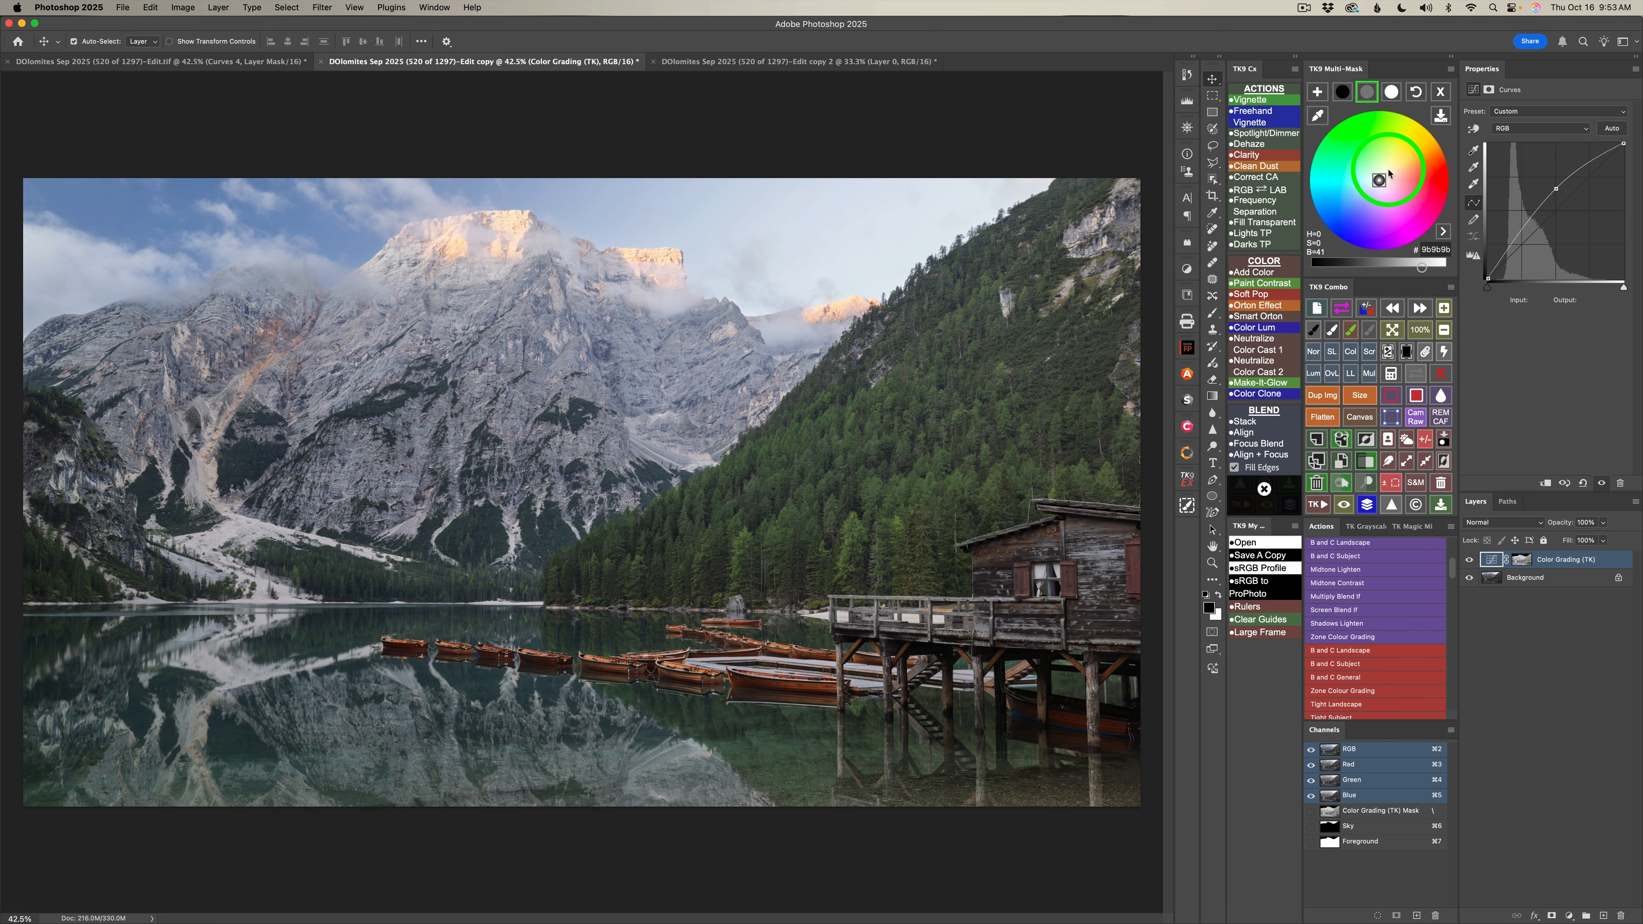
Set the Color Grading shadows brightness to -14 and highlights brightness to 38, and compare the image with and without the layer.
left_click(1343, 91)
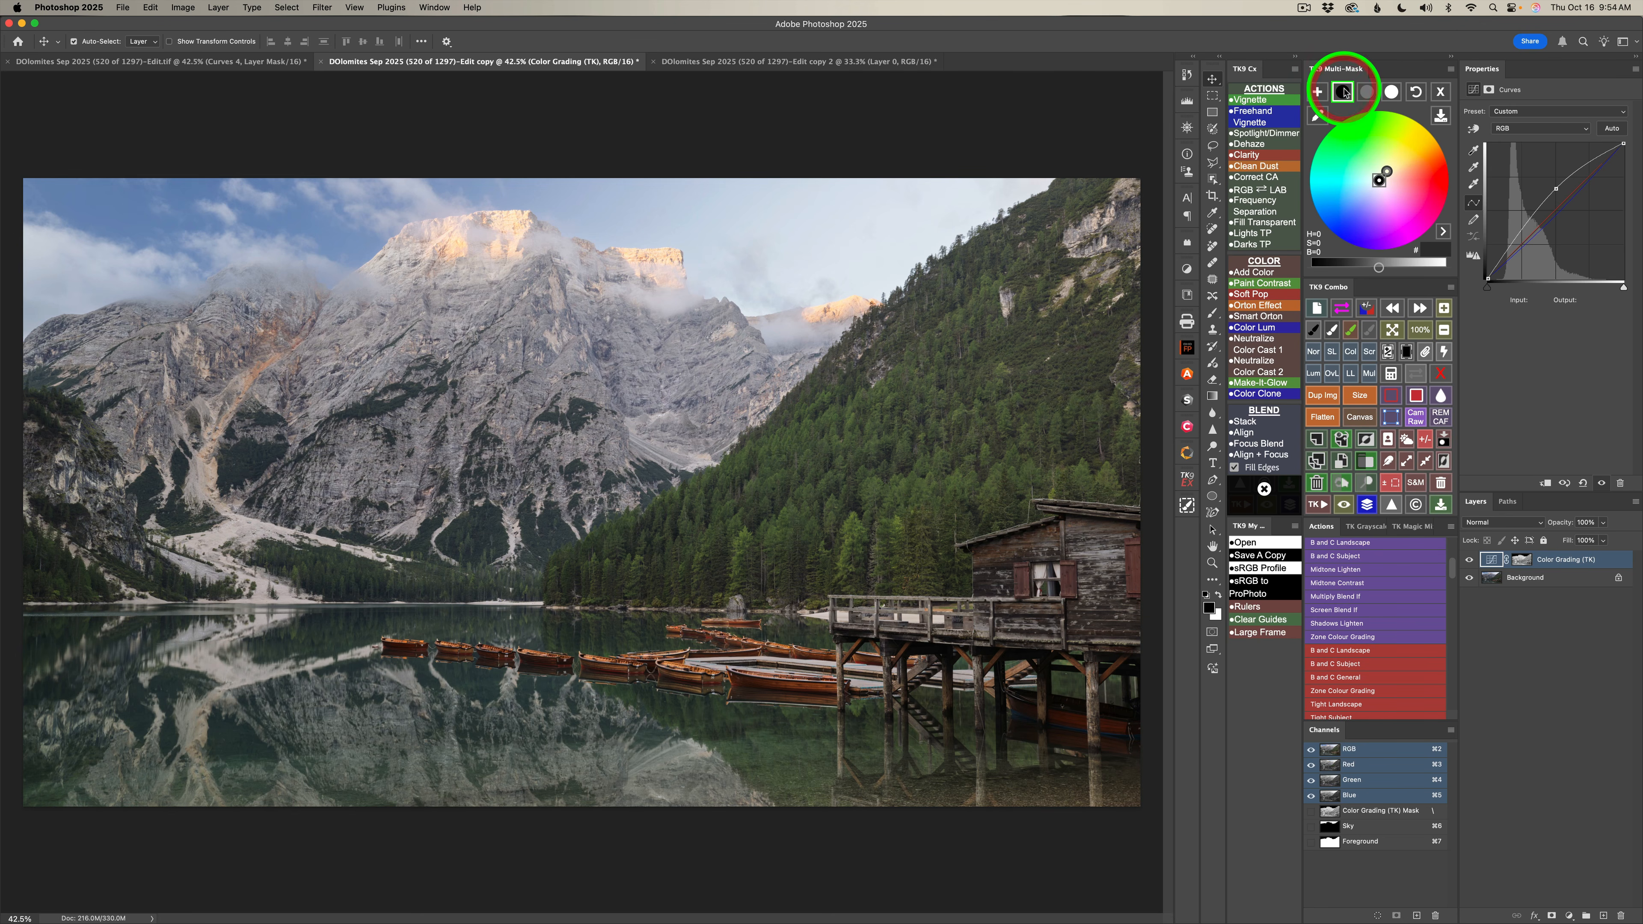
left_click_drag(1380, 269, 1365, 268)
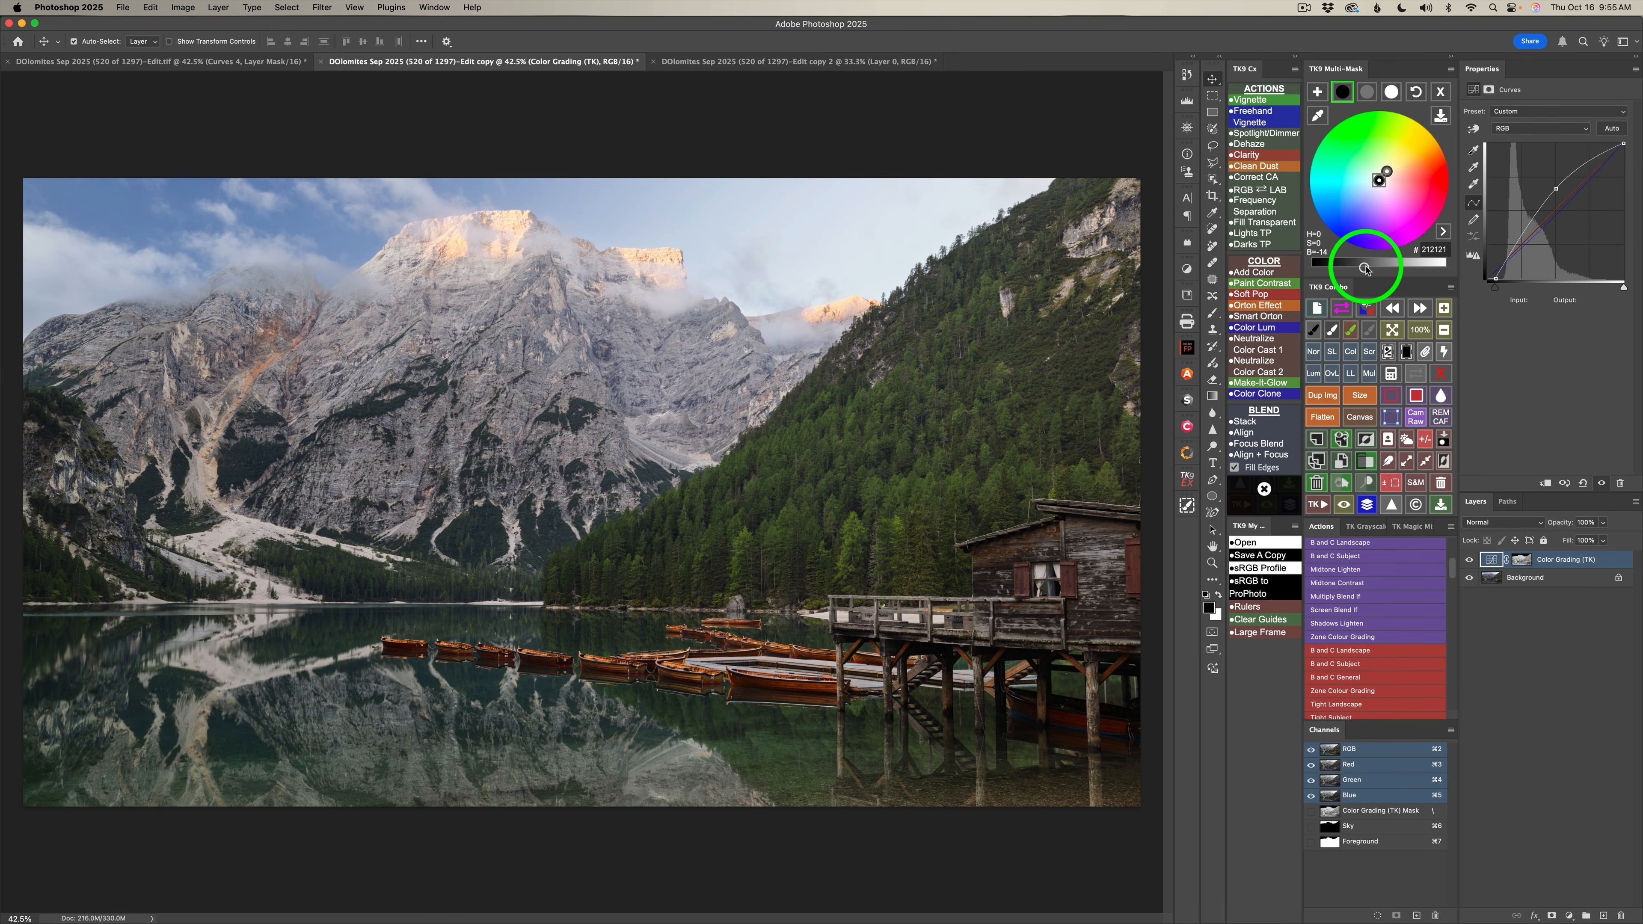
left_click(1392, 93)
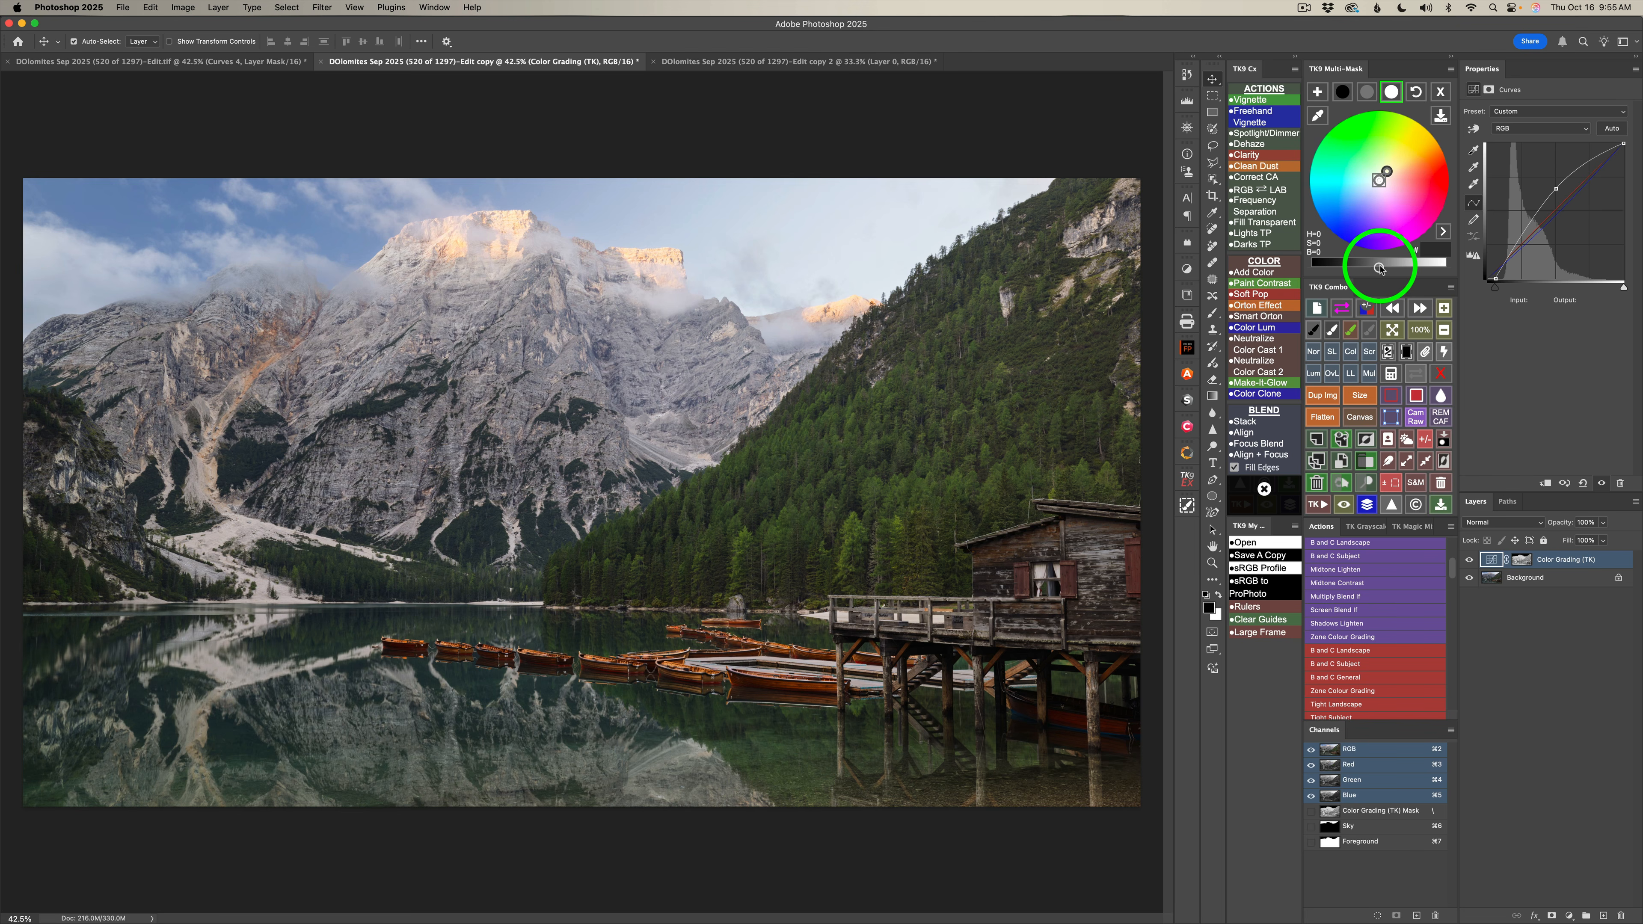
left_click(1420, 268)
left_click_drag(1420, 267, 1417, 268)
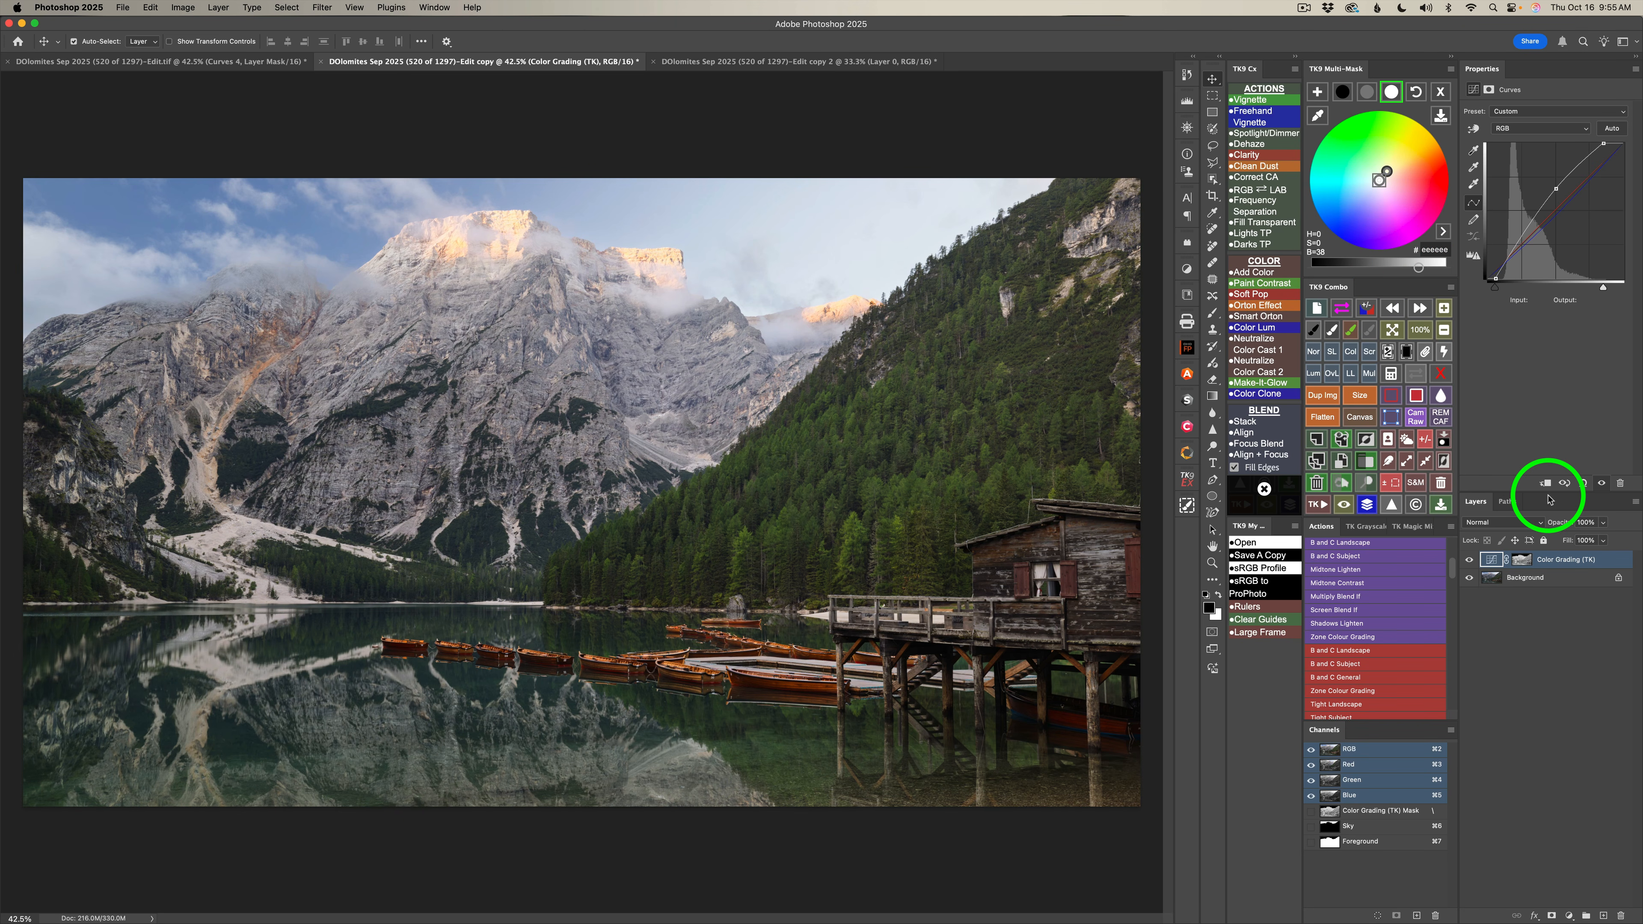
left_click(1469, 560)
left_click(1469, 560)
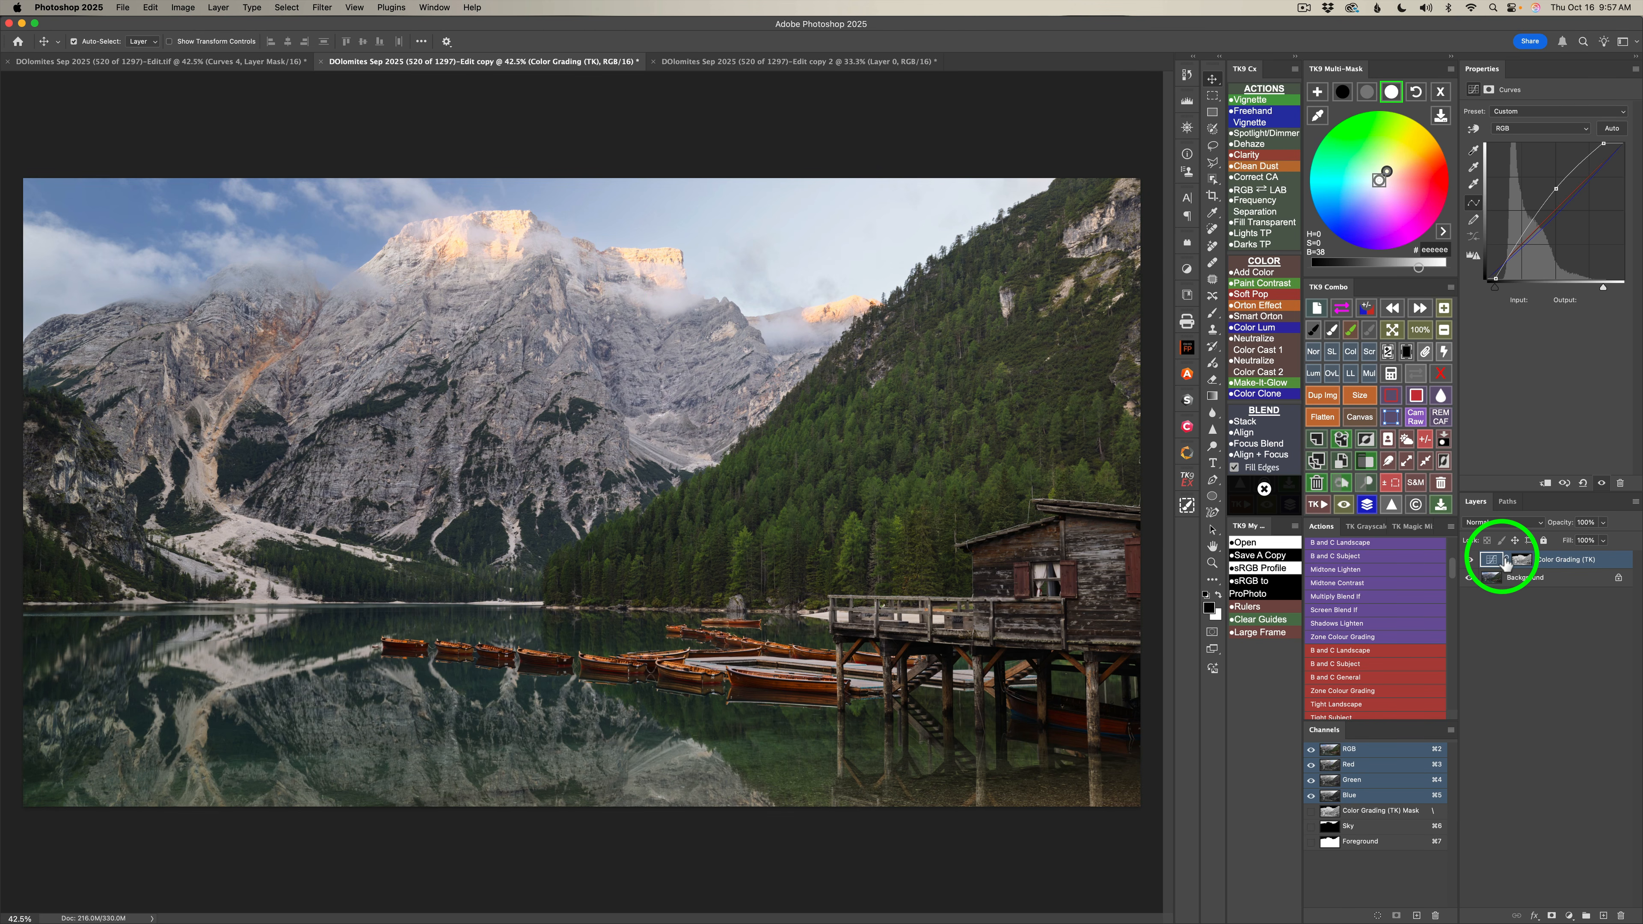
Place the Color Grading layer in a group with a white mask and load the Foreground channel as a selection.
left_click(1369, 460)
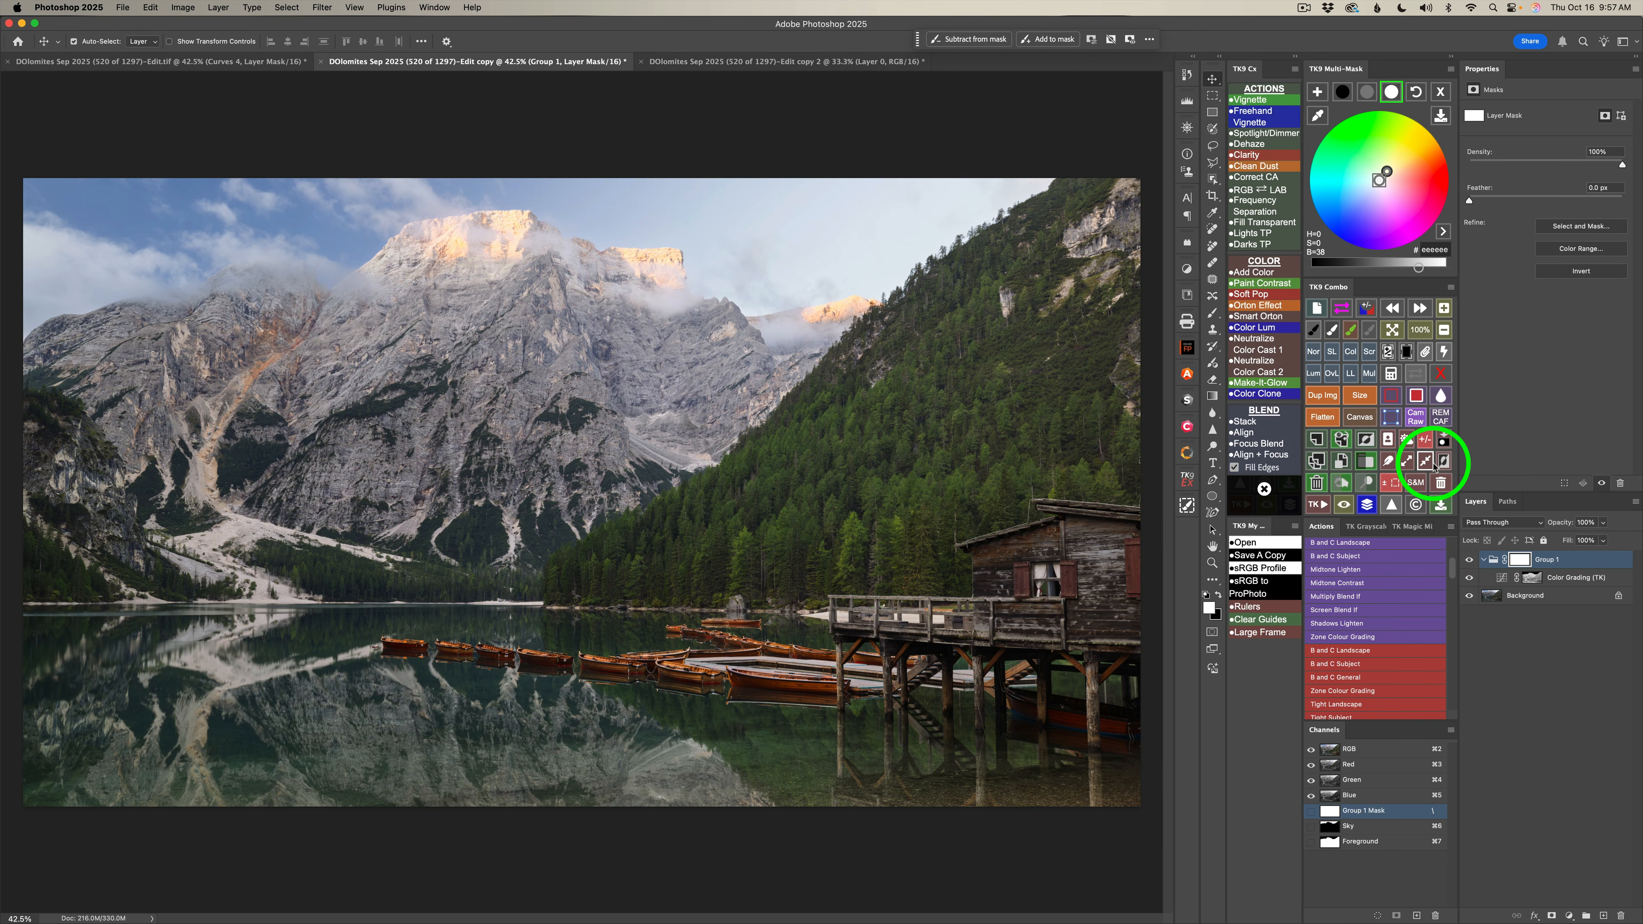
left_click(1391, 374)
left_click(1343, 342)
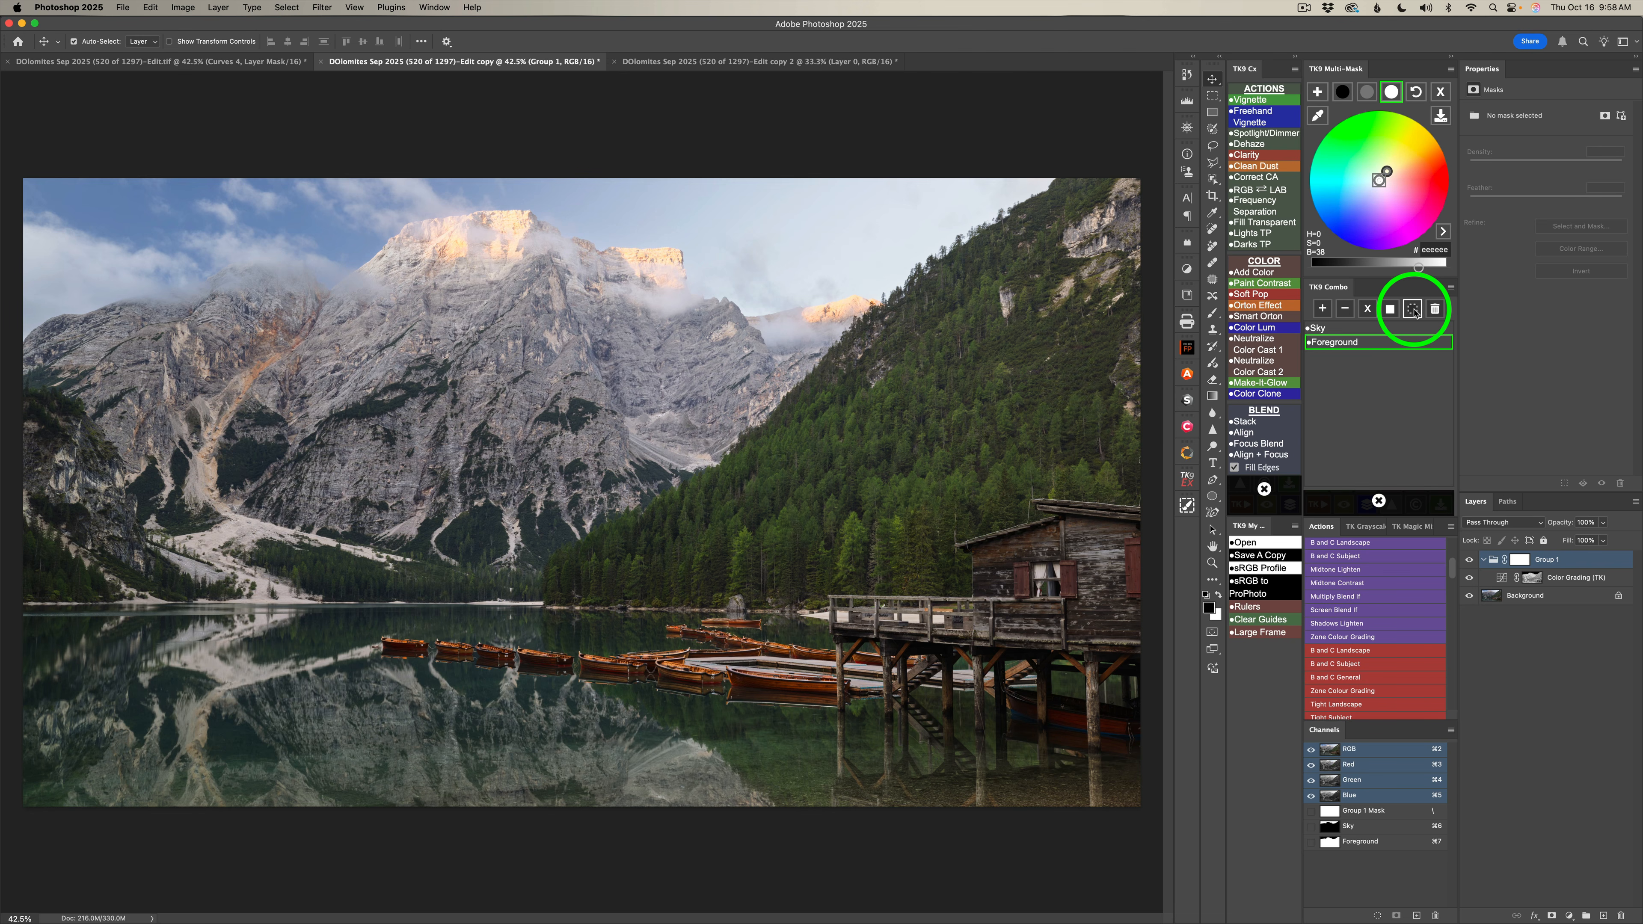
left_click(1413, 310)
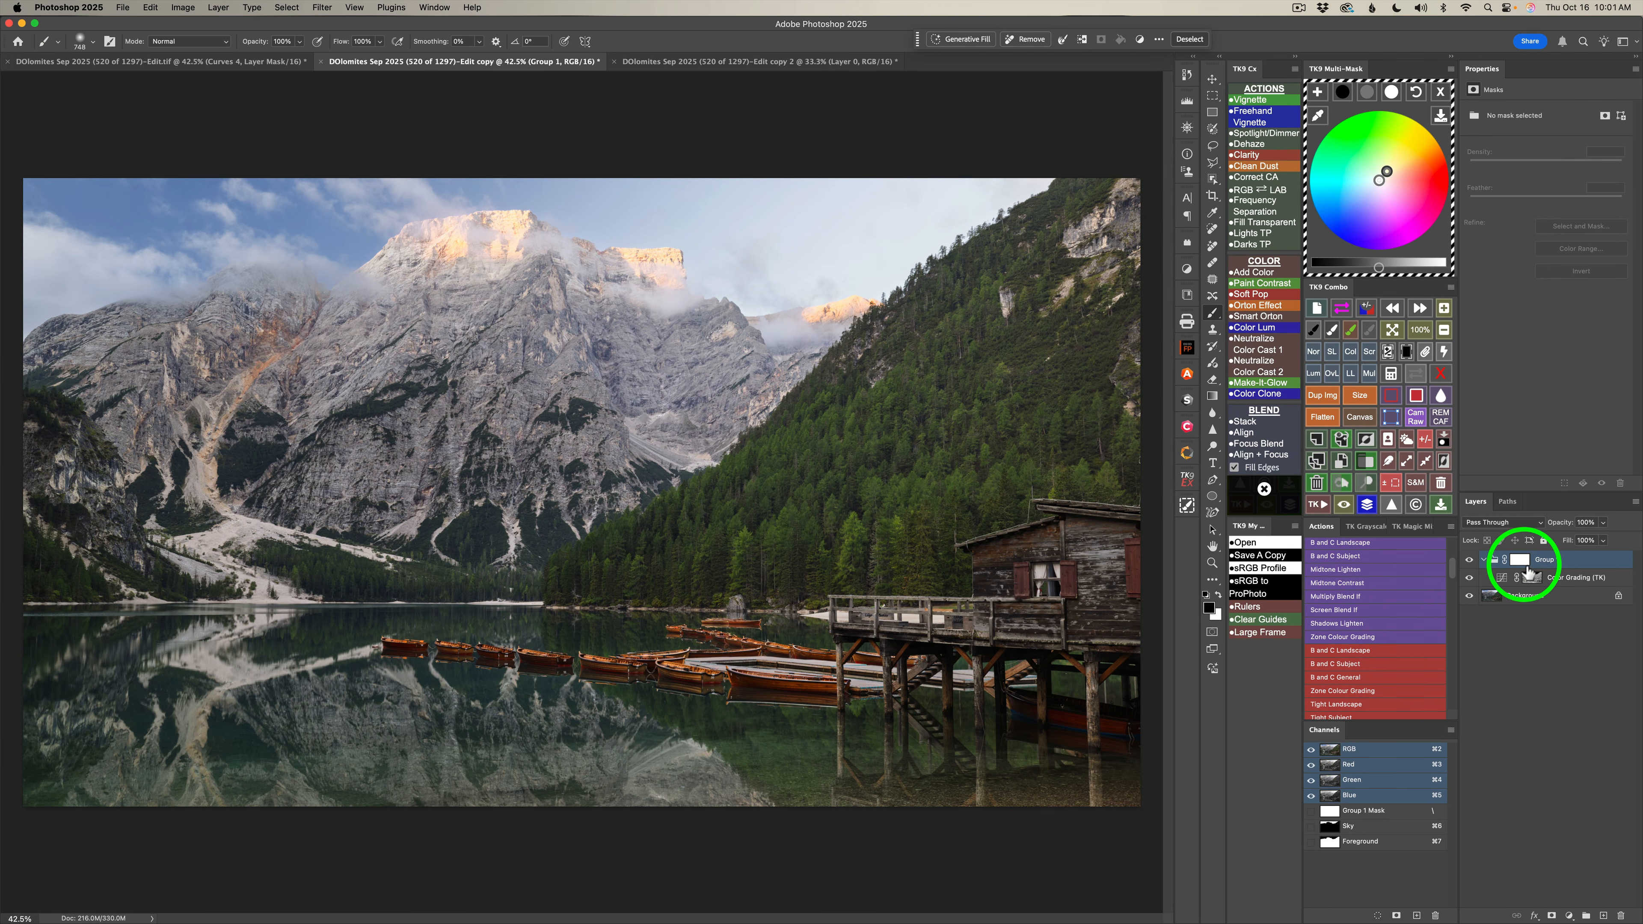
Paint black at 100% opacity on the group mask over the sunlit peaks and compare the image with and without the group.
left_click(1525, 564)
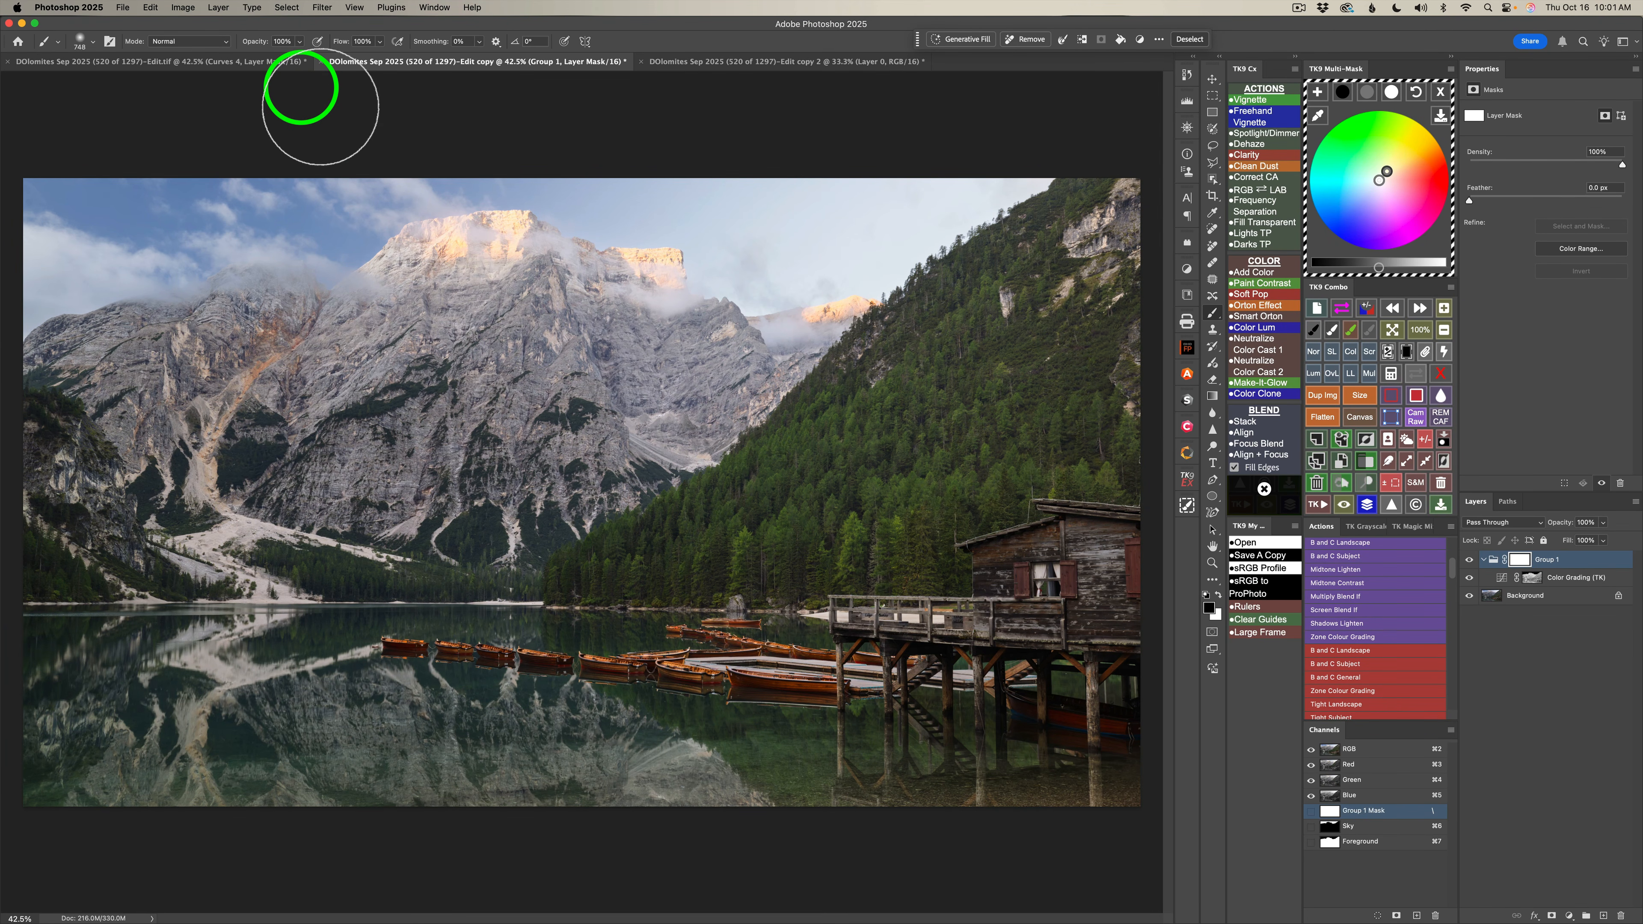
left_click(521, 397)
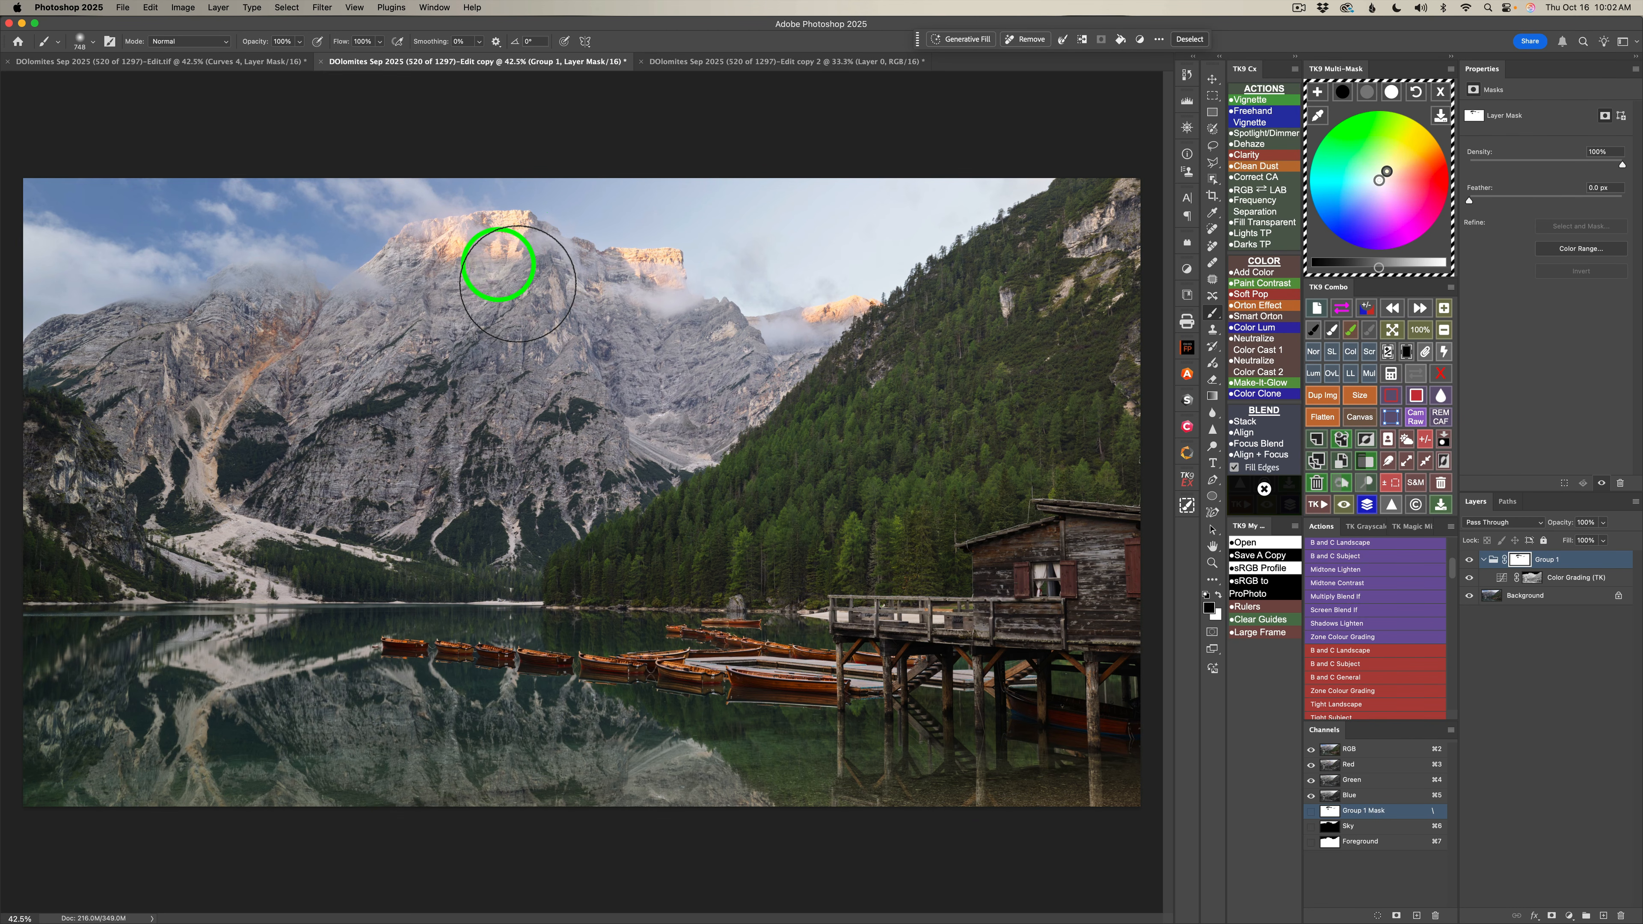
left_click(1470, 562)
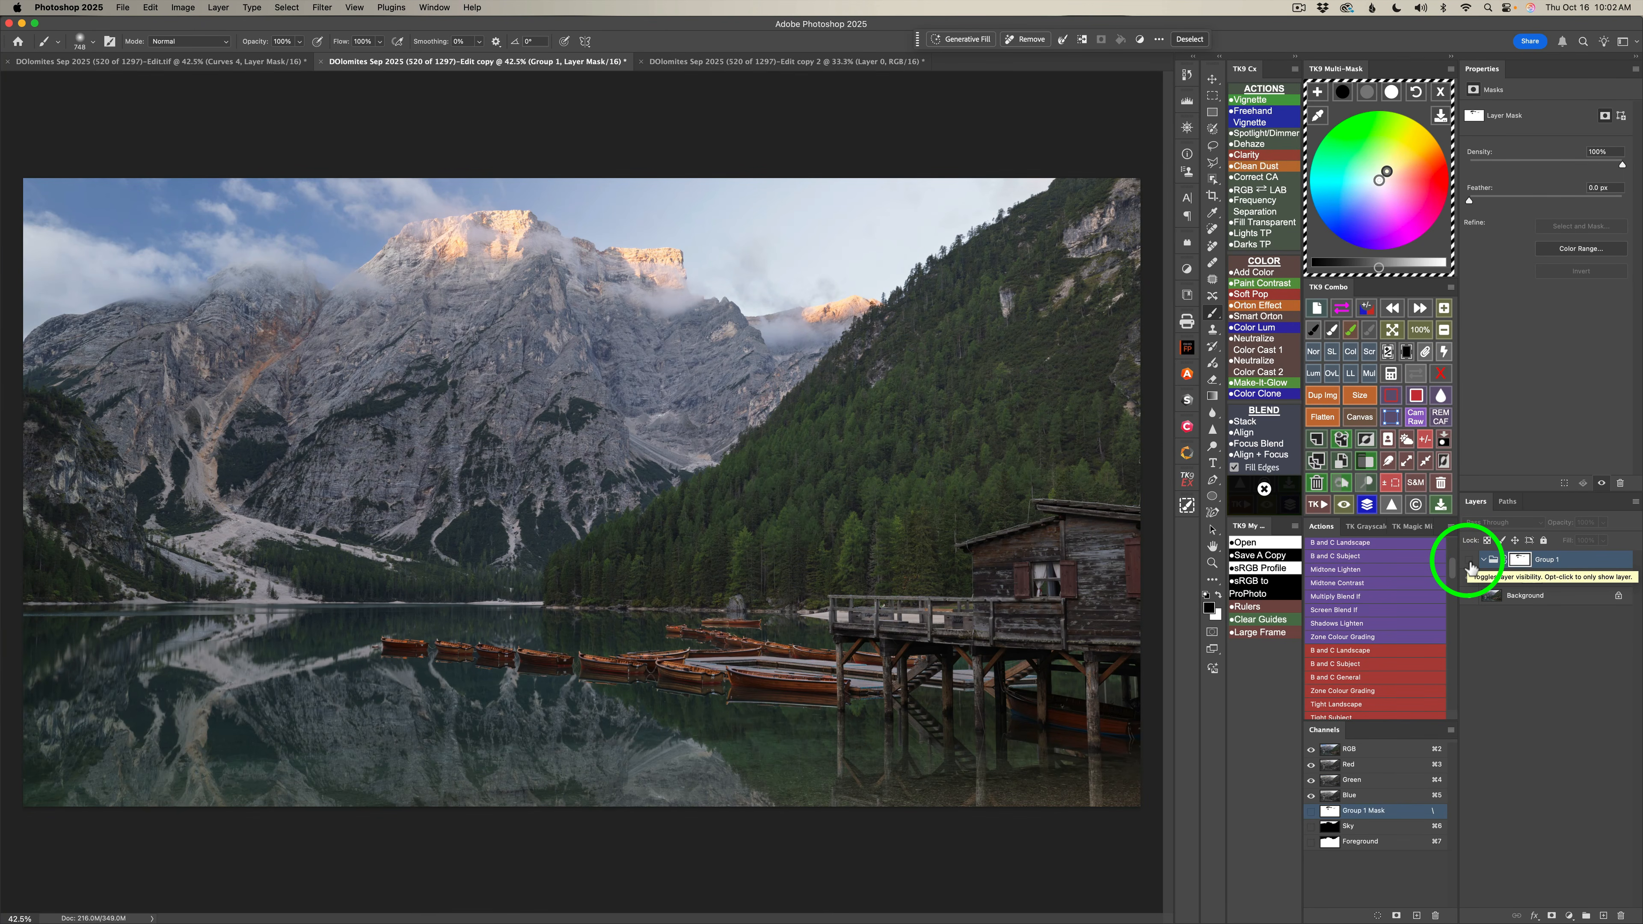
left_click(1469, 562)
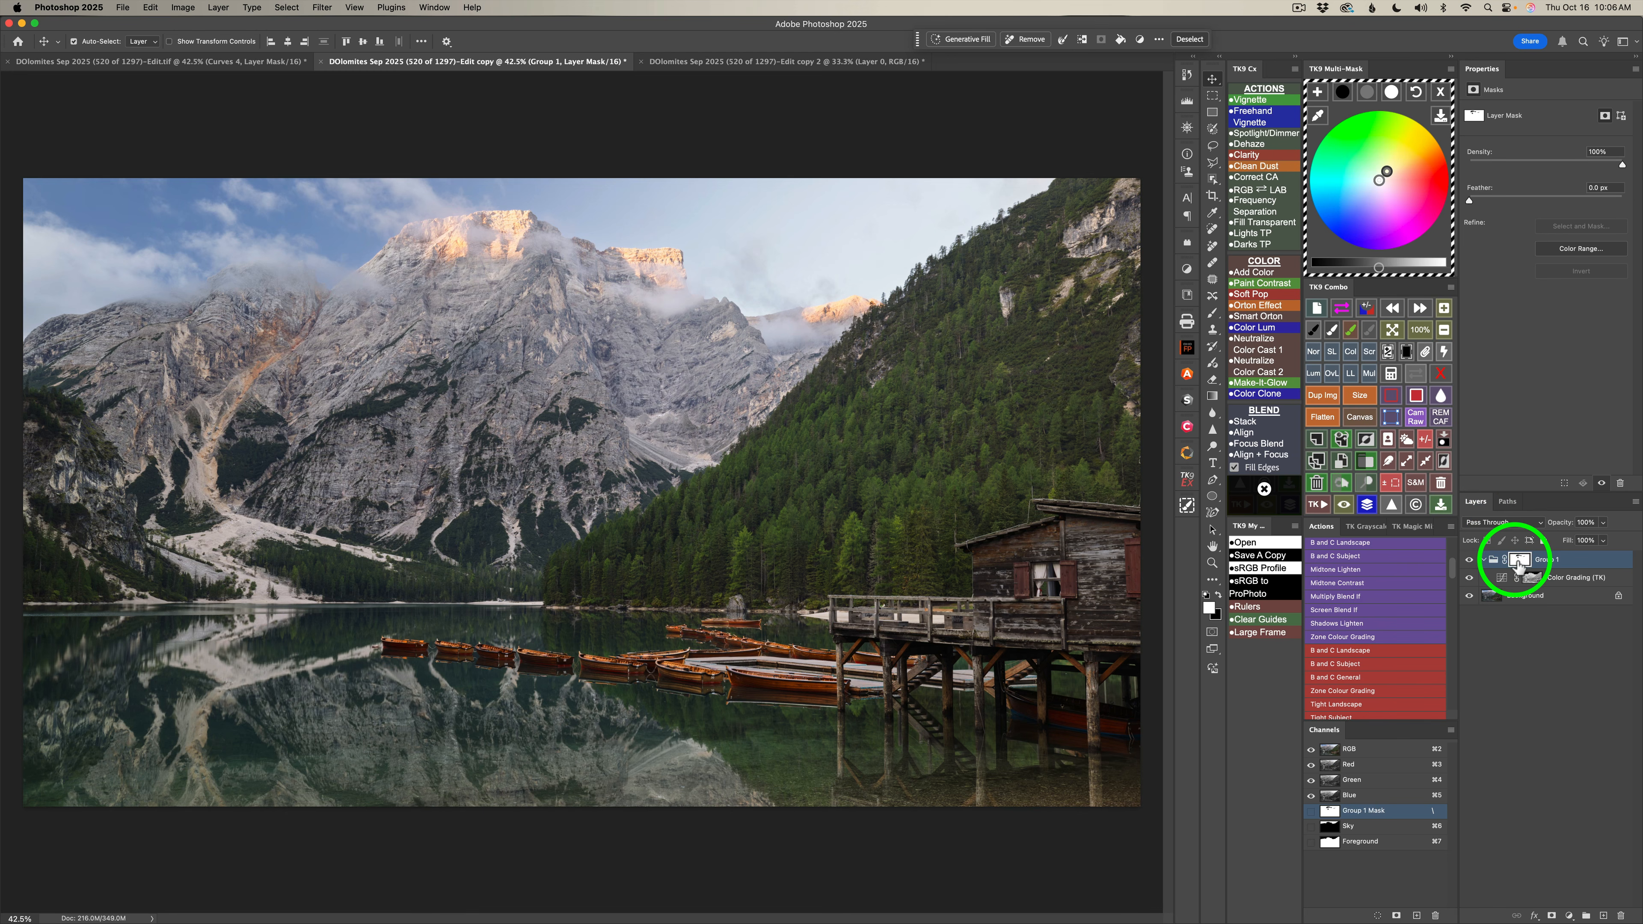
Display the group mask, paint white over the stray dark spot below the main peak, and return to the image to compare.
left_click(1415, 373)
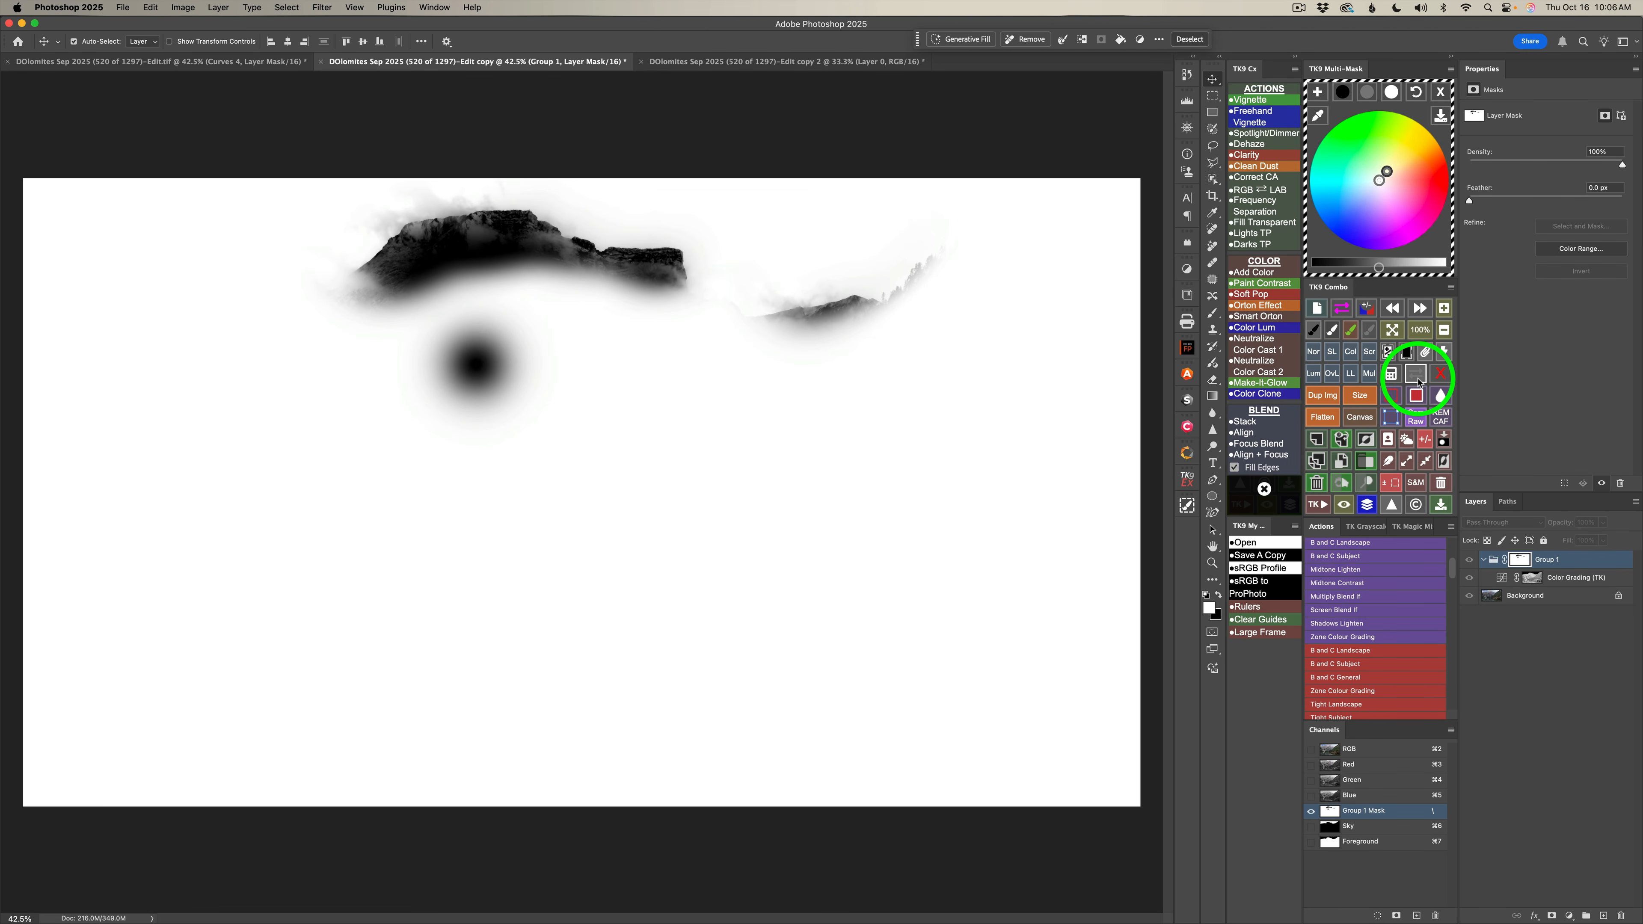
left_click(1332, 331)
mouse_move(543, 396)
left_mouse_down()
mouse_move(510, 391)
mouse_move(519, 377)
mouse_move(380, 426)
mouse_move(413, 530)
left_mouse_up()
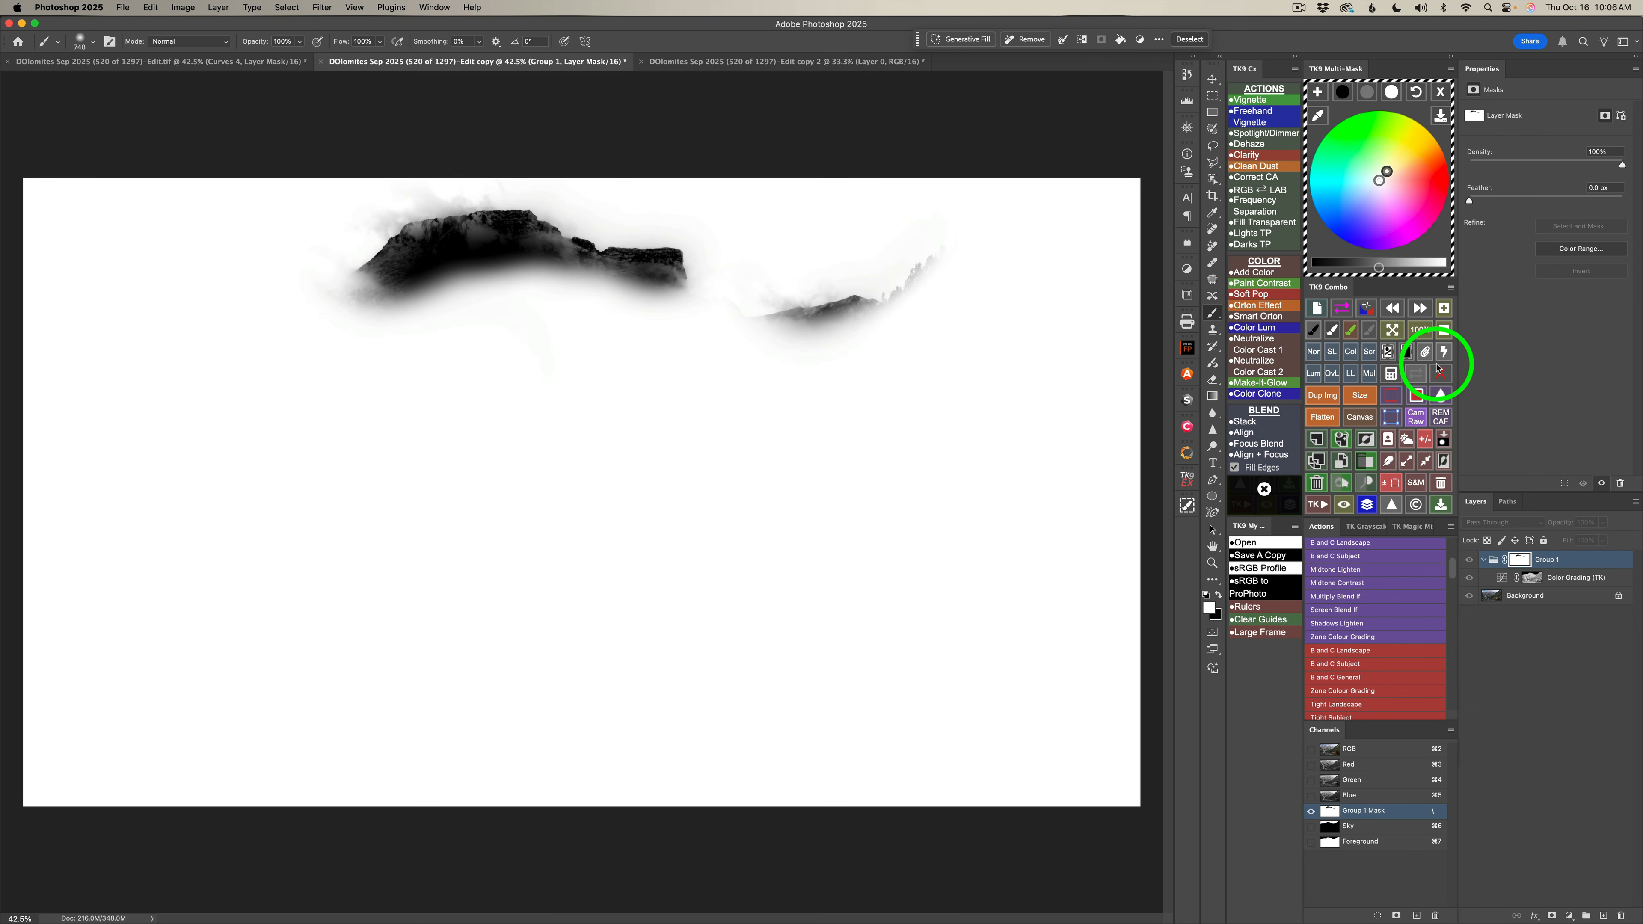
left_click(1416, 374)
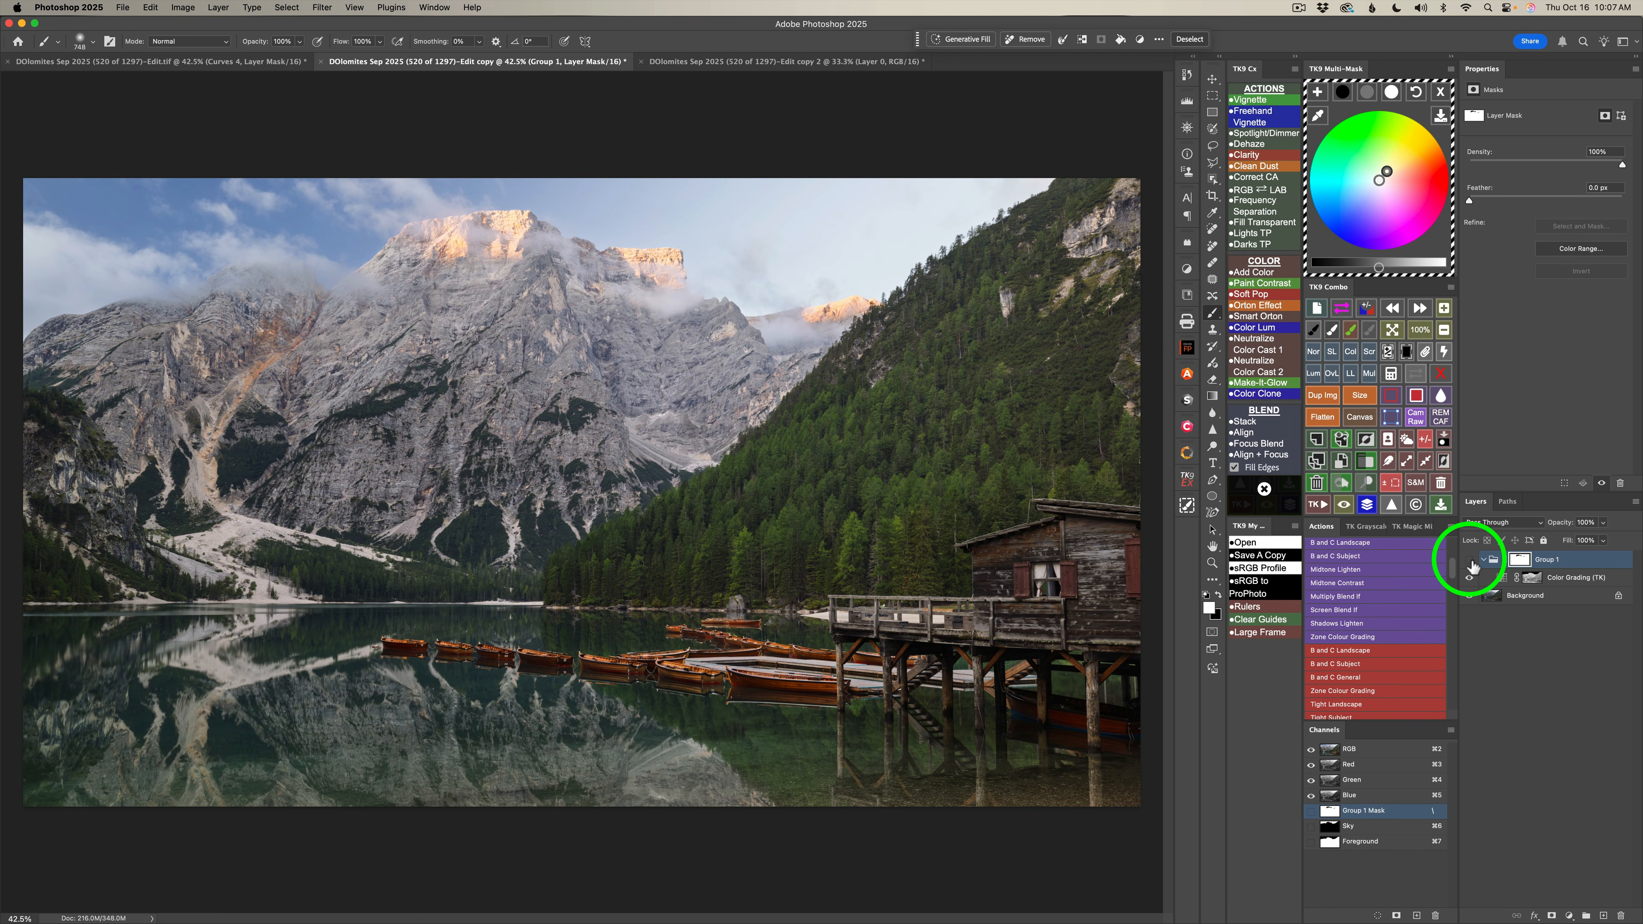
left_click(1469, 560)
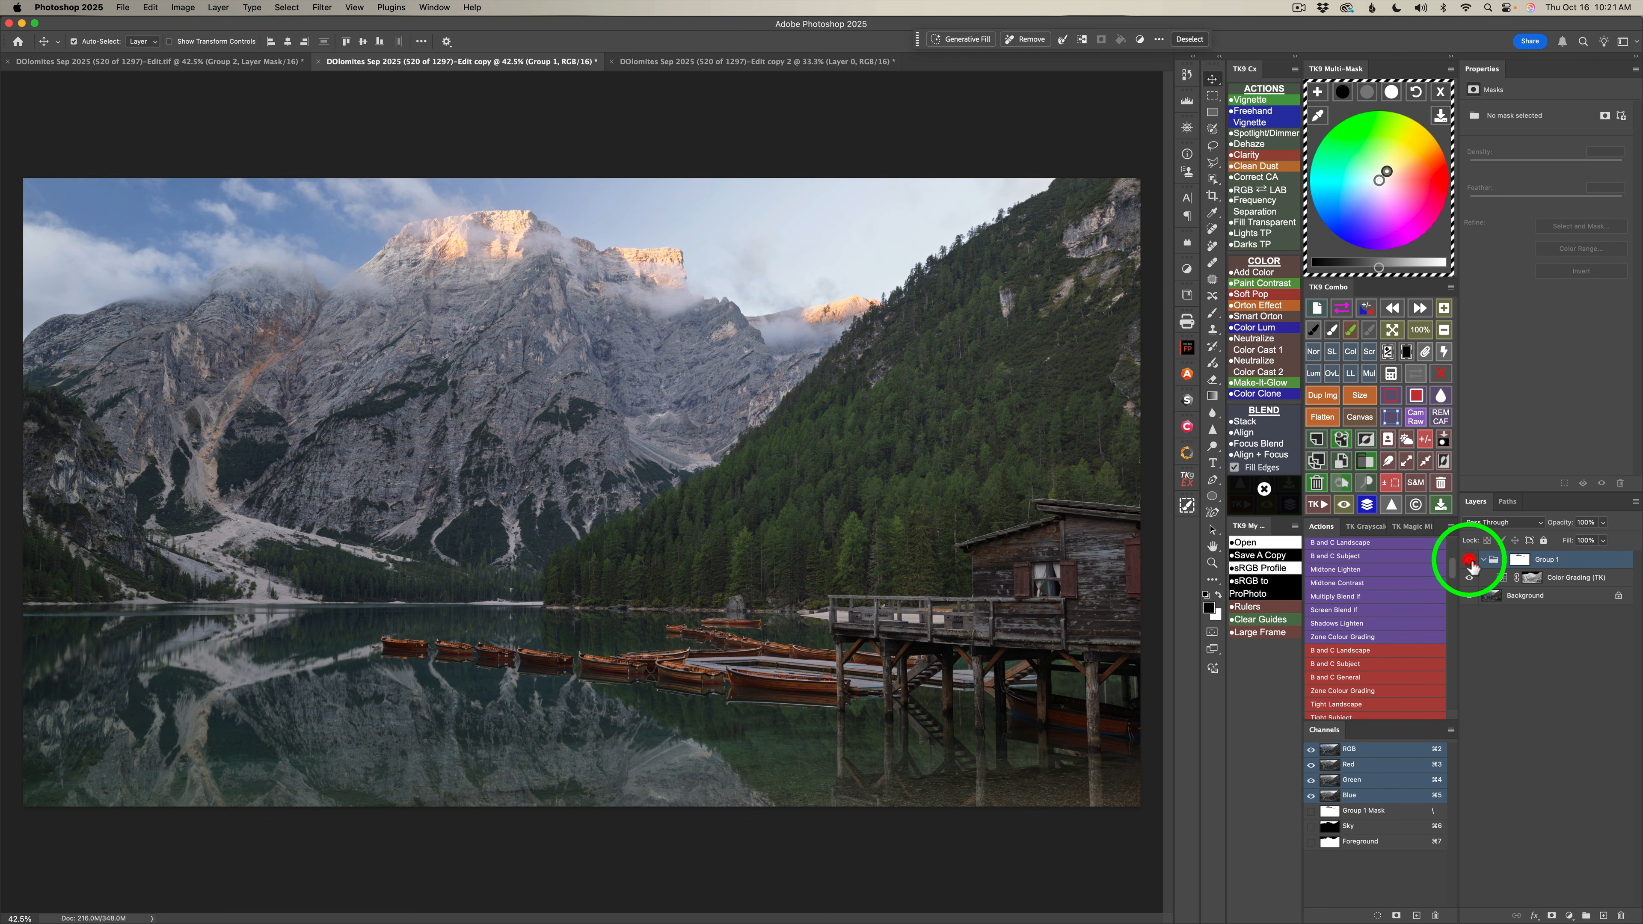
left_click(1470, 560)
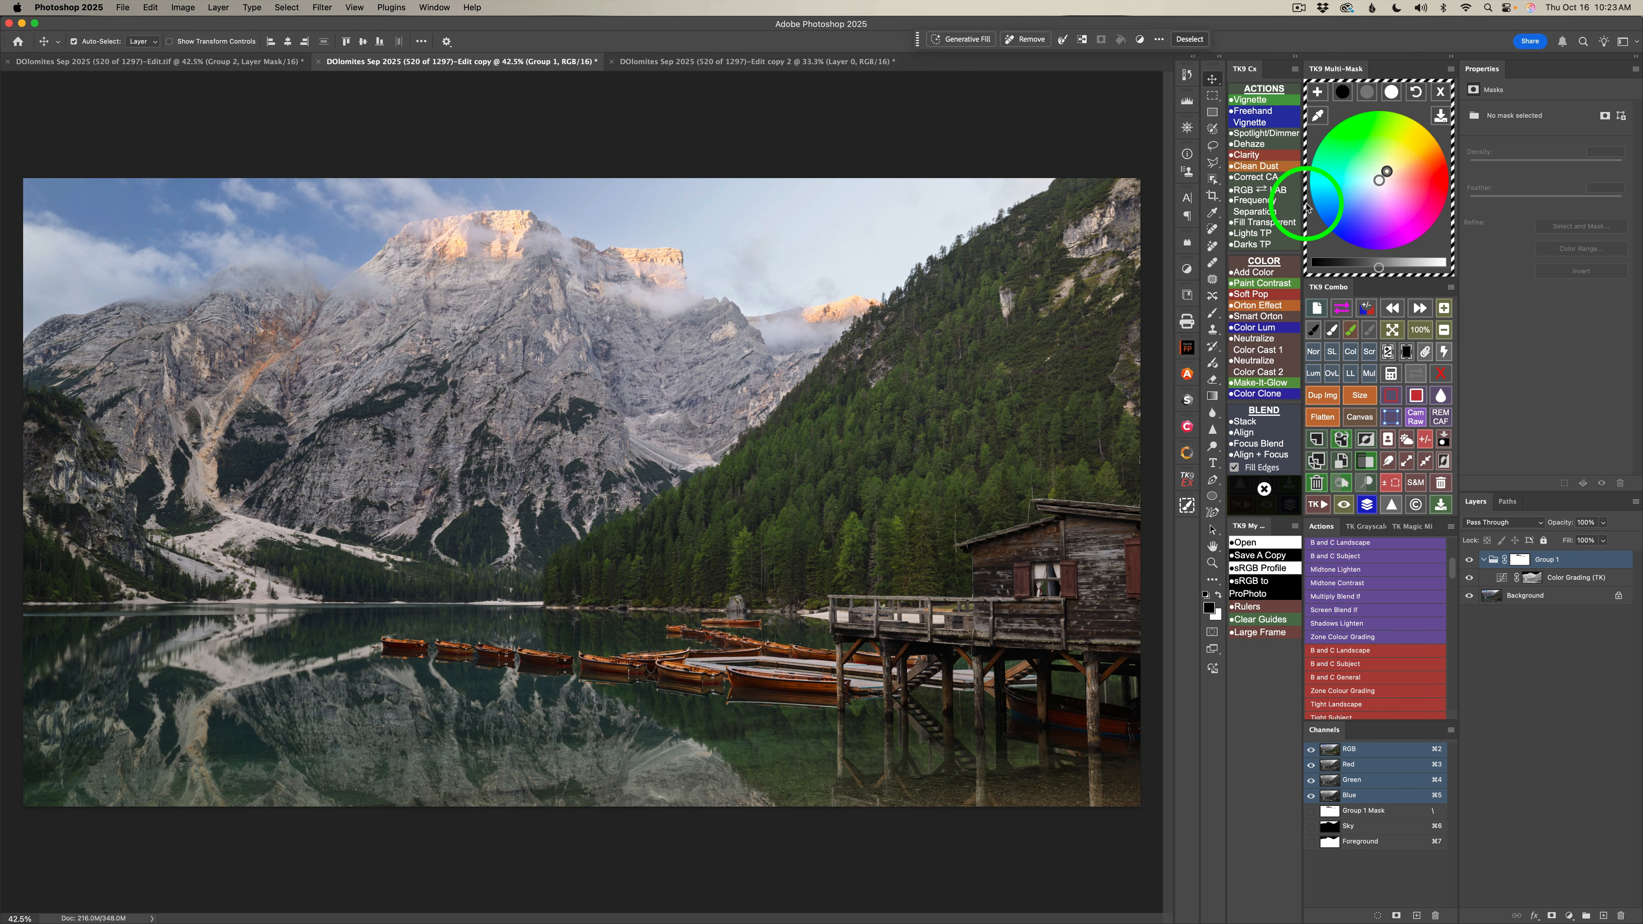
Deselect the Foreground selection and collapse the group in the layer stack.
left_click(1426, 440)
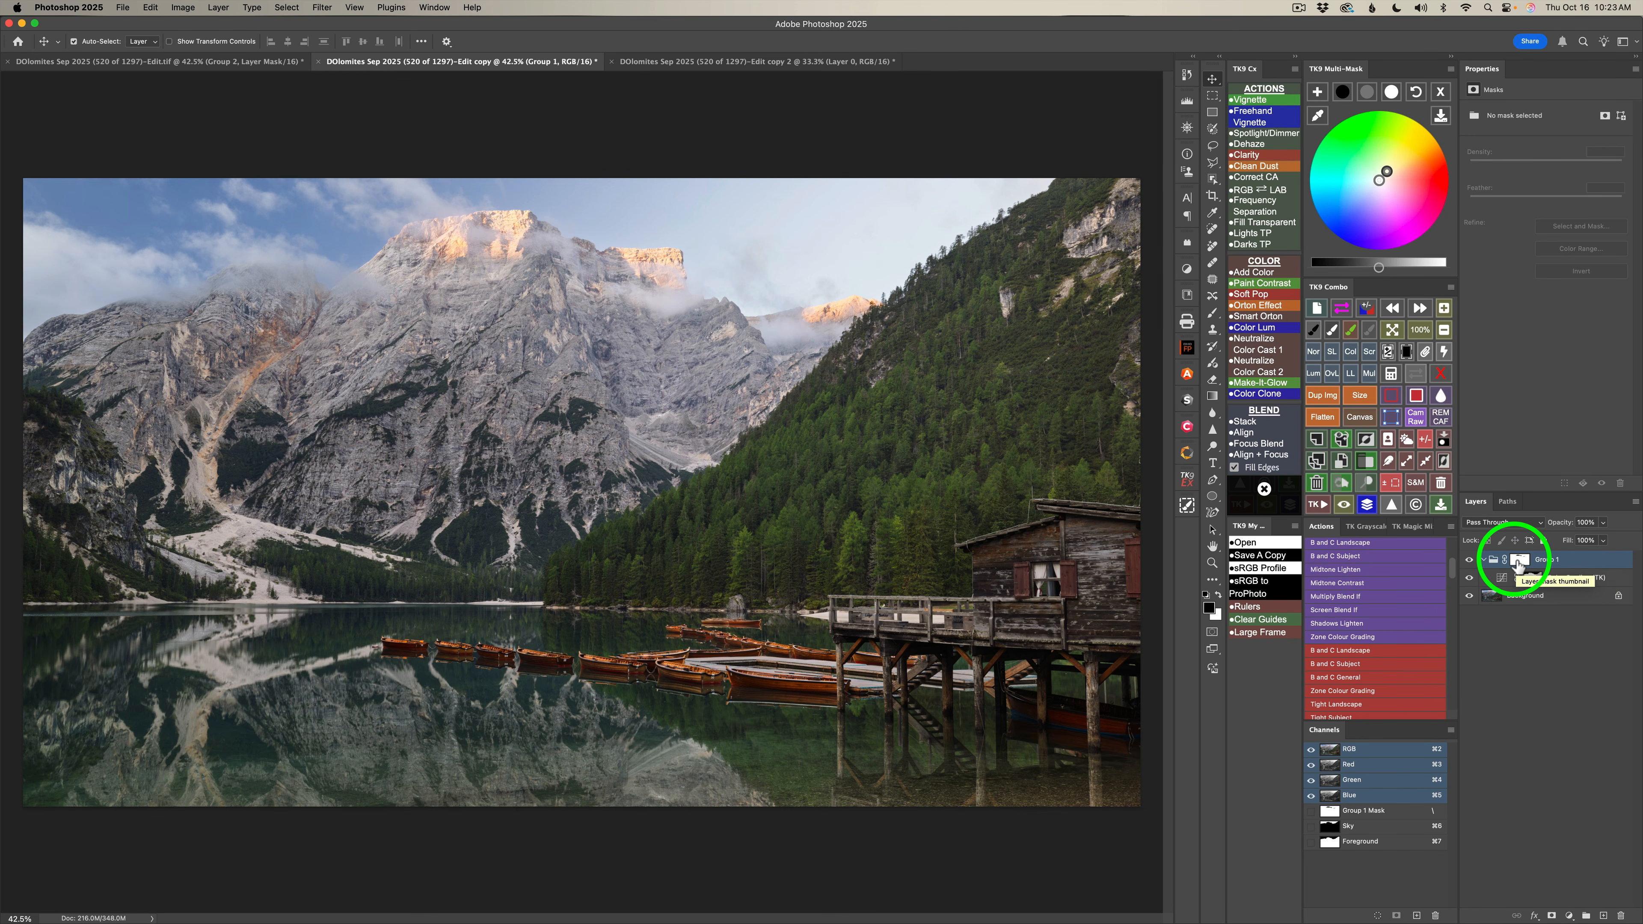
left_click(1483, 560)
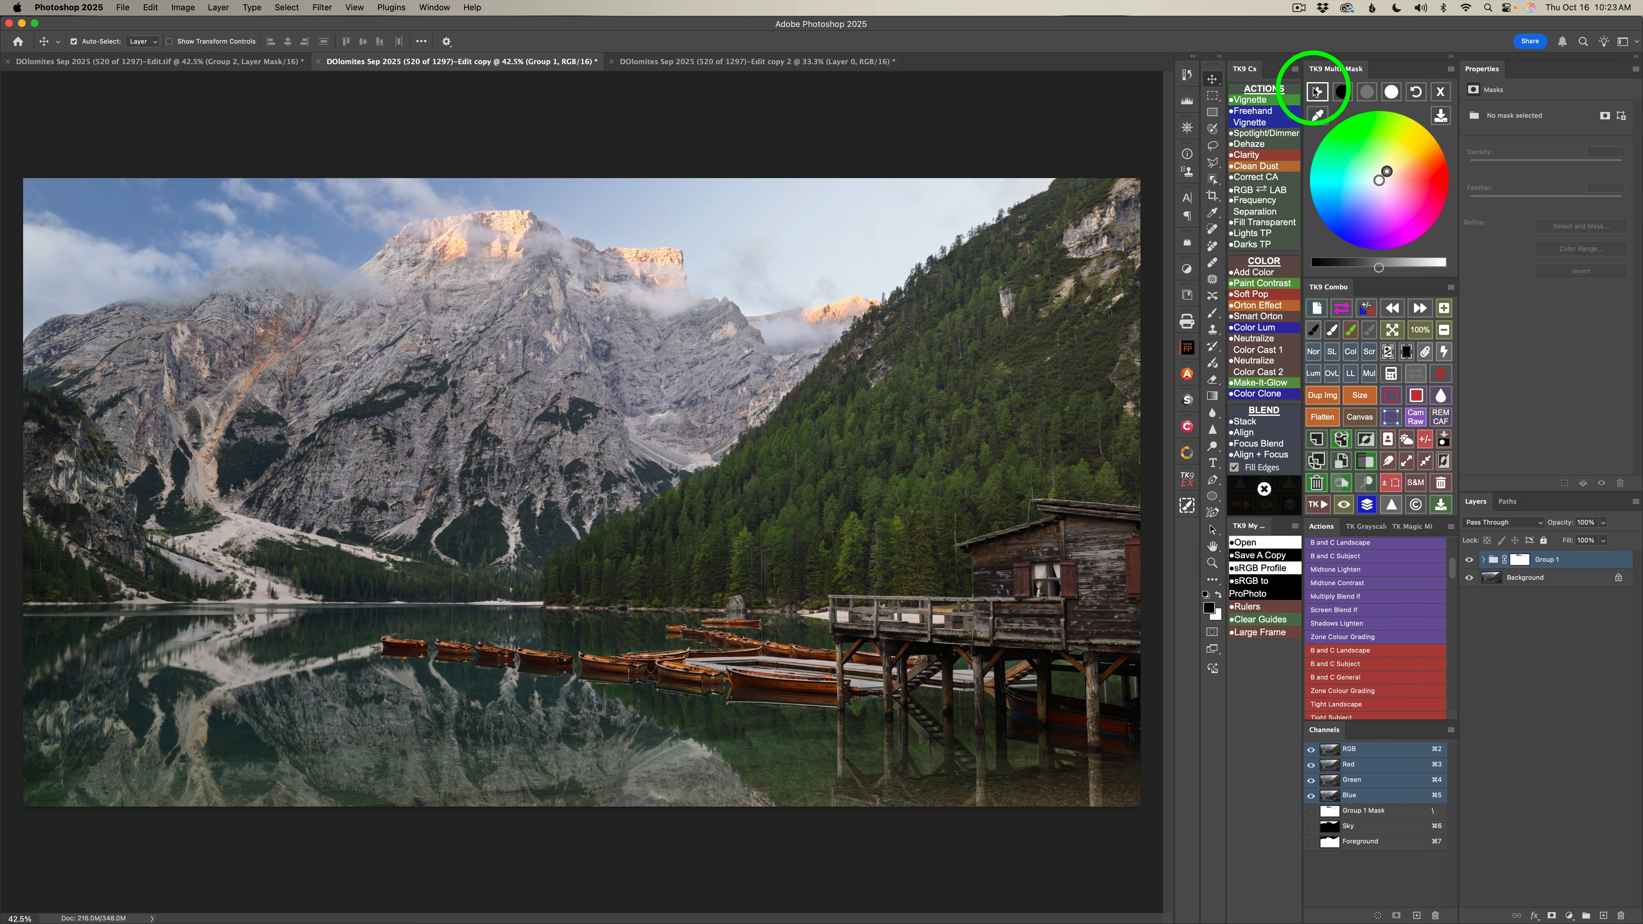
Add a Color Grading layer and tint its highlights blue at H=228, S=78, with brightness at -17.
left_click(1317, 91)
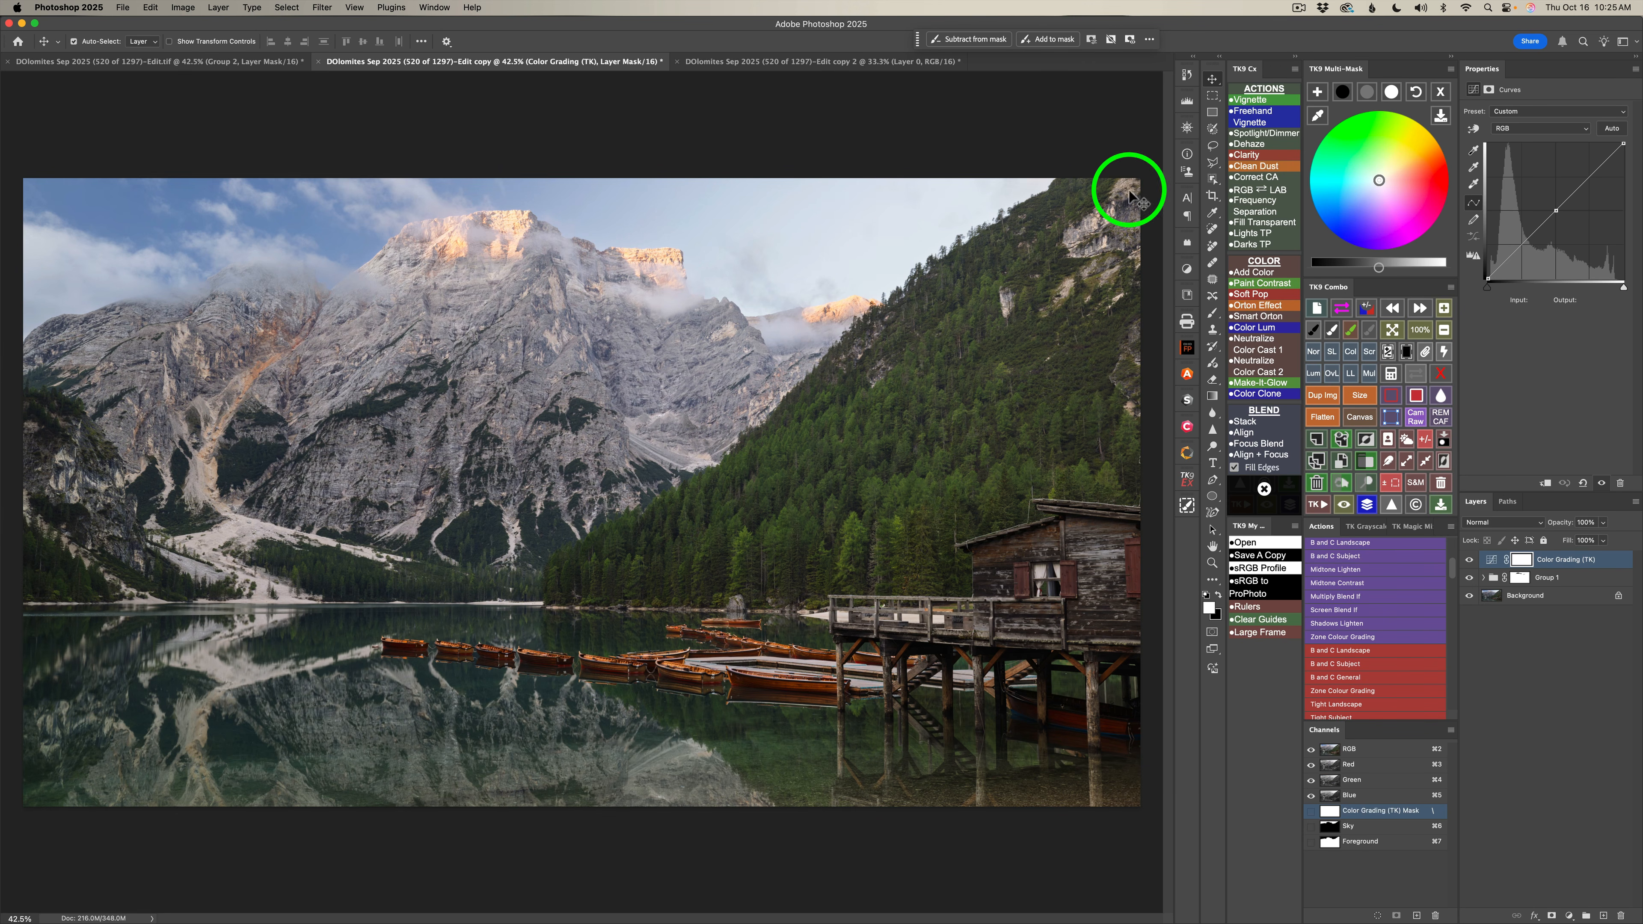
left_click(1390, 91)
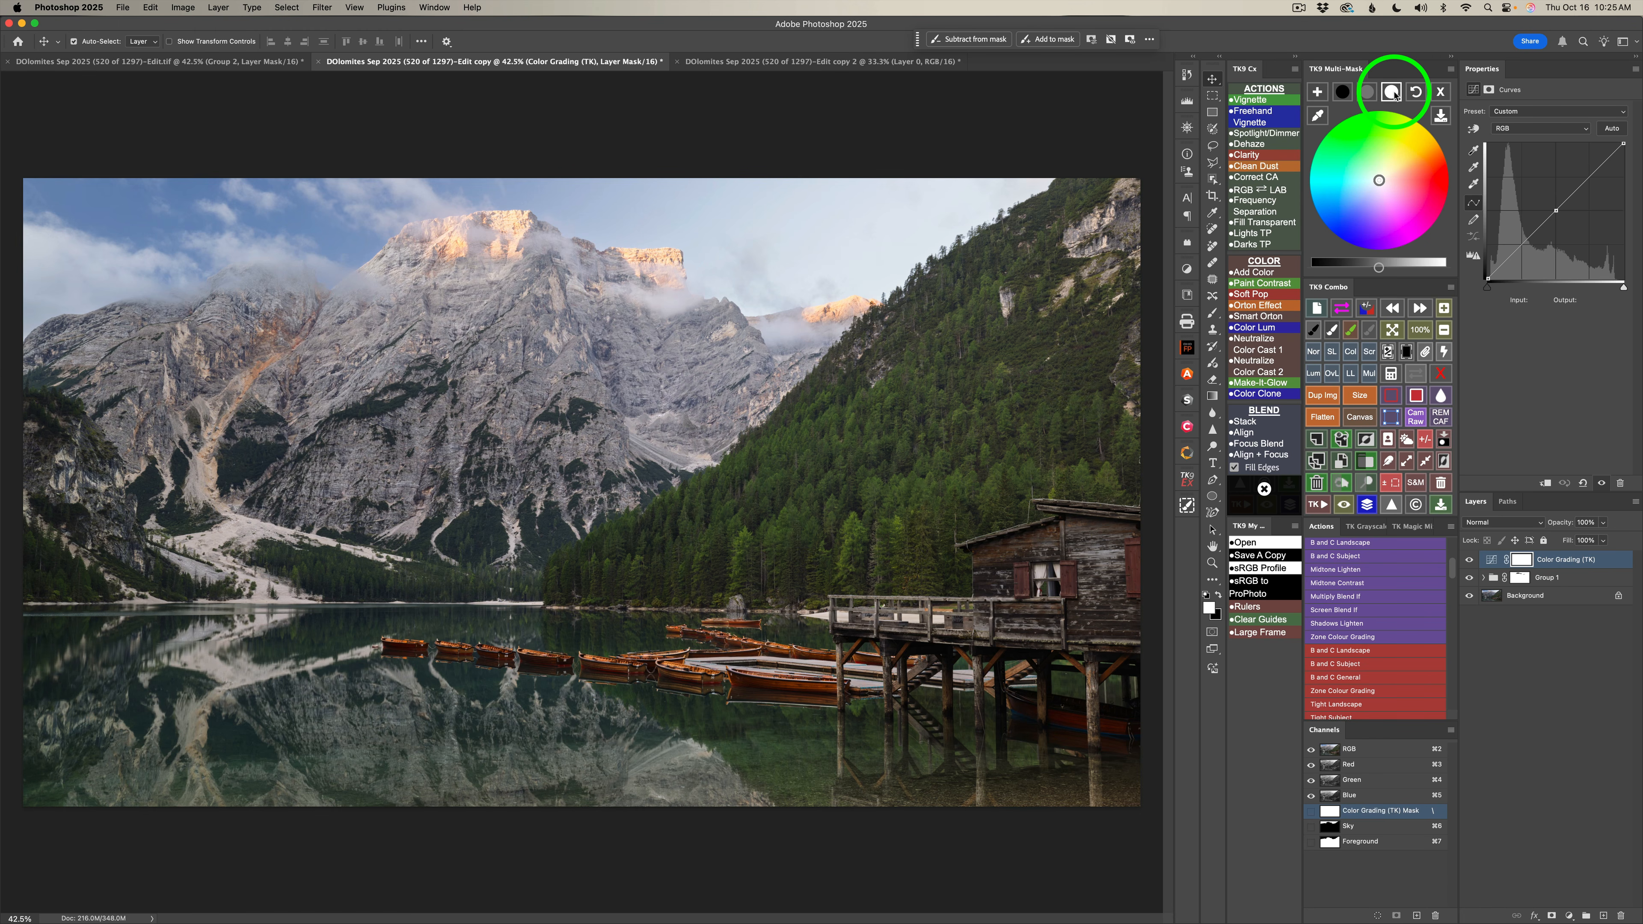
left_click(1391, 92)
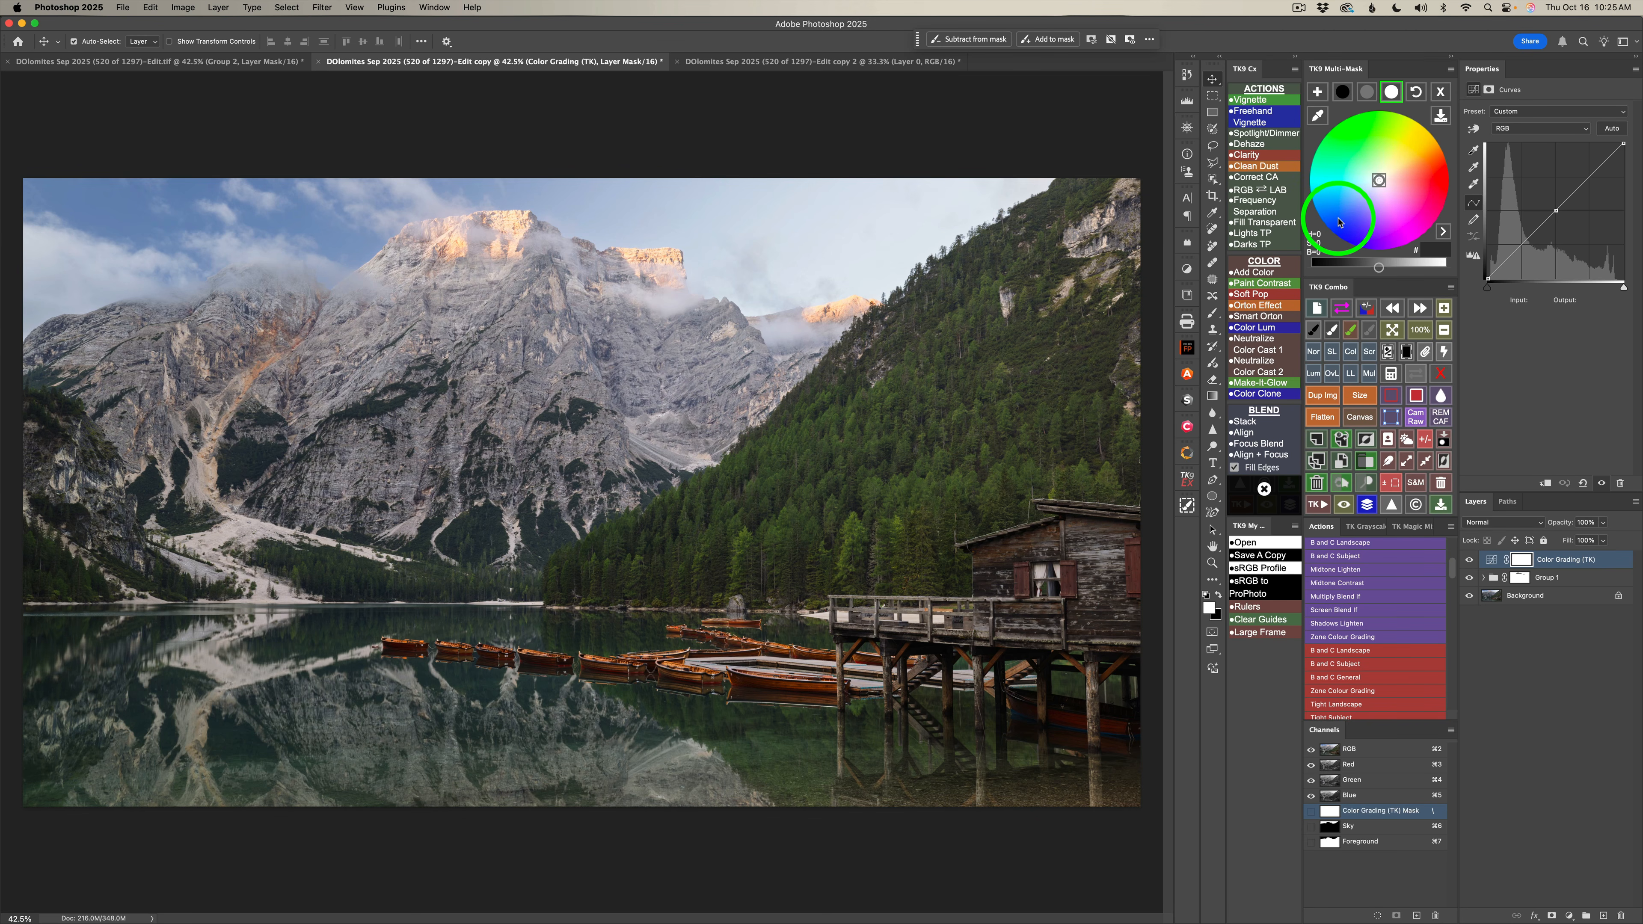
left_click(1339, 221)
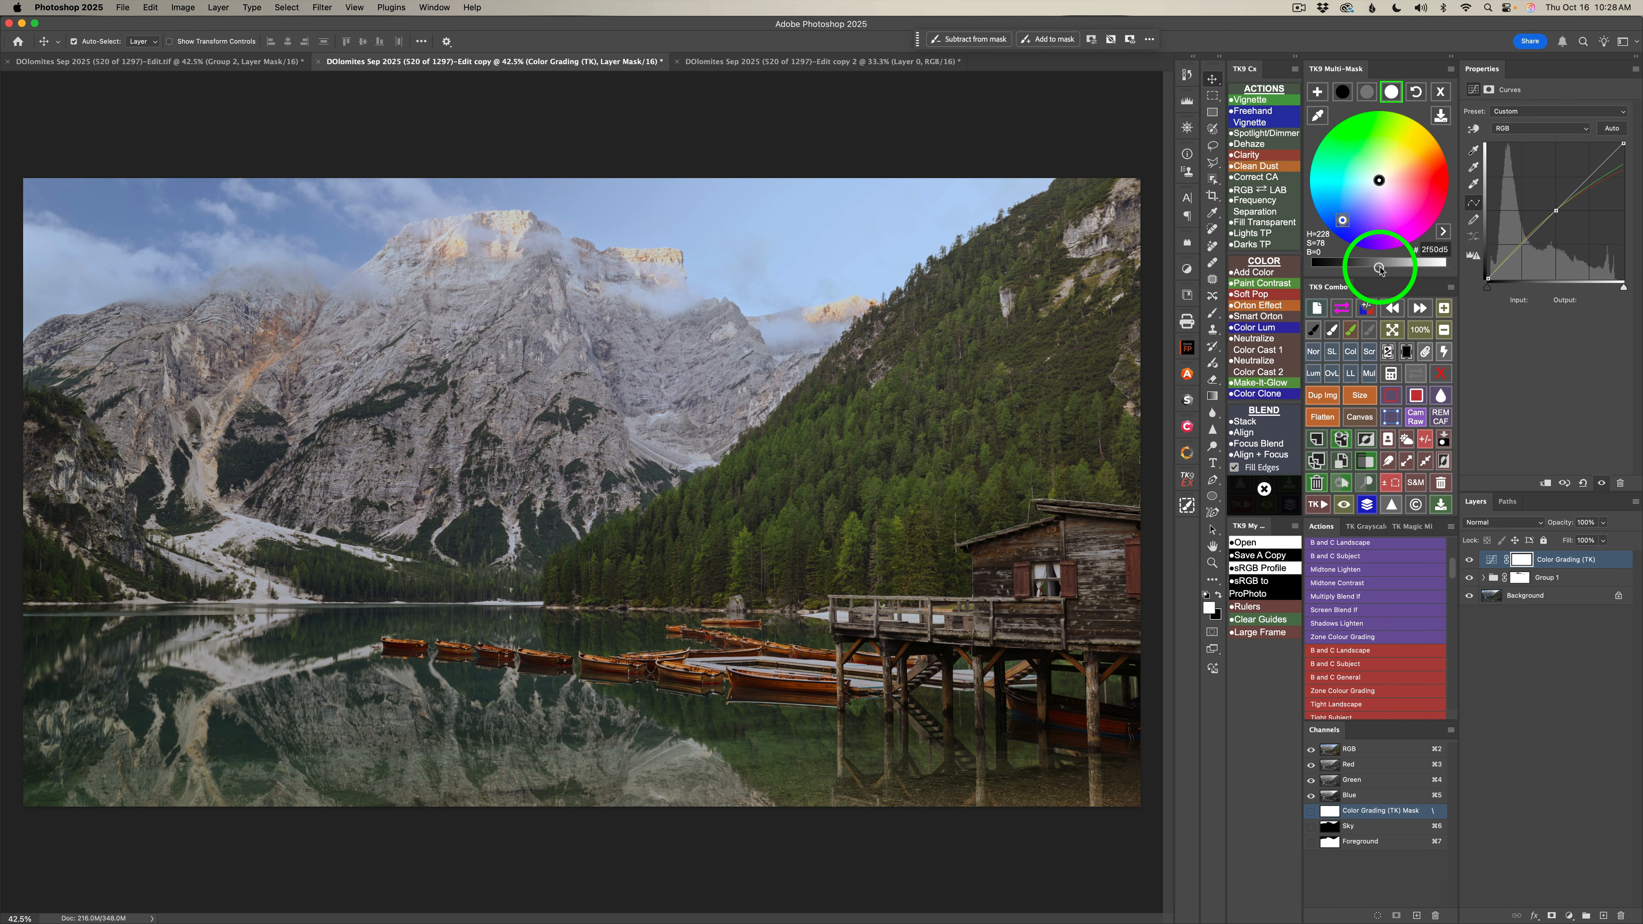
left_click_drag(1380, 269, 1362, 269)
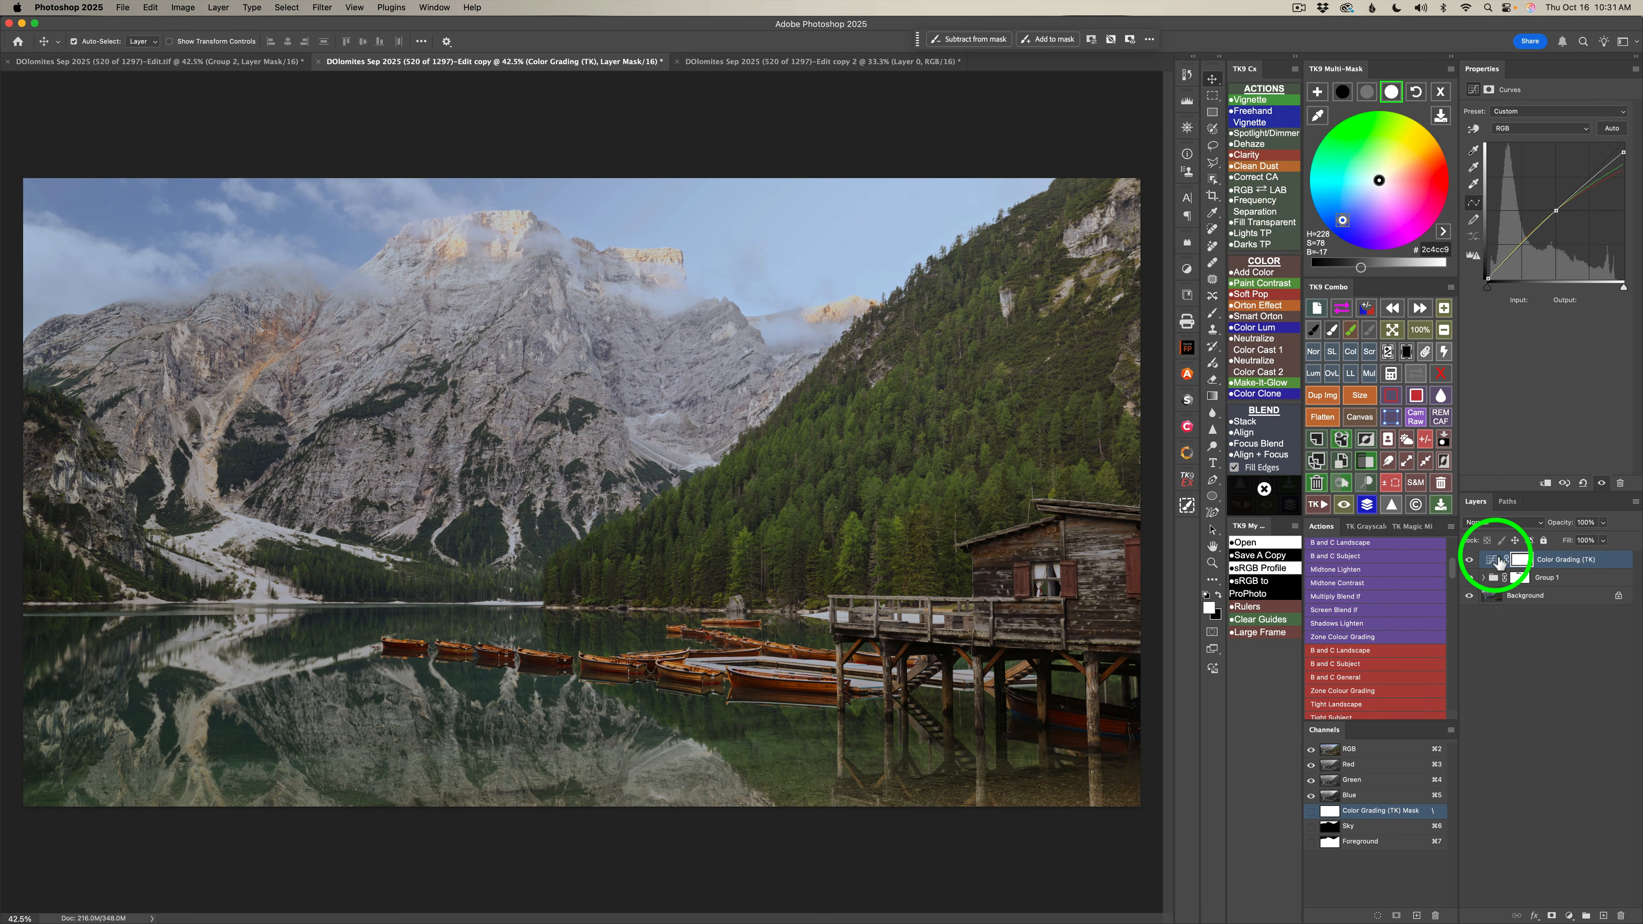
Fill the Color Grading layer's mask with black and load the Sky channel as a selection.
left_click(1407, 352)
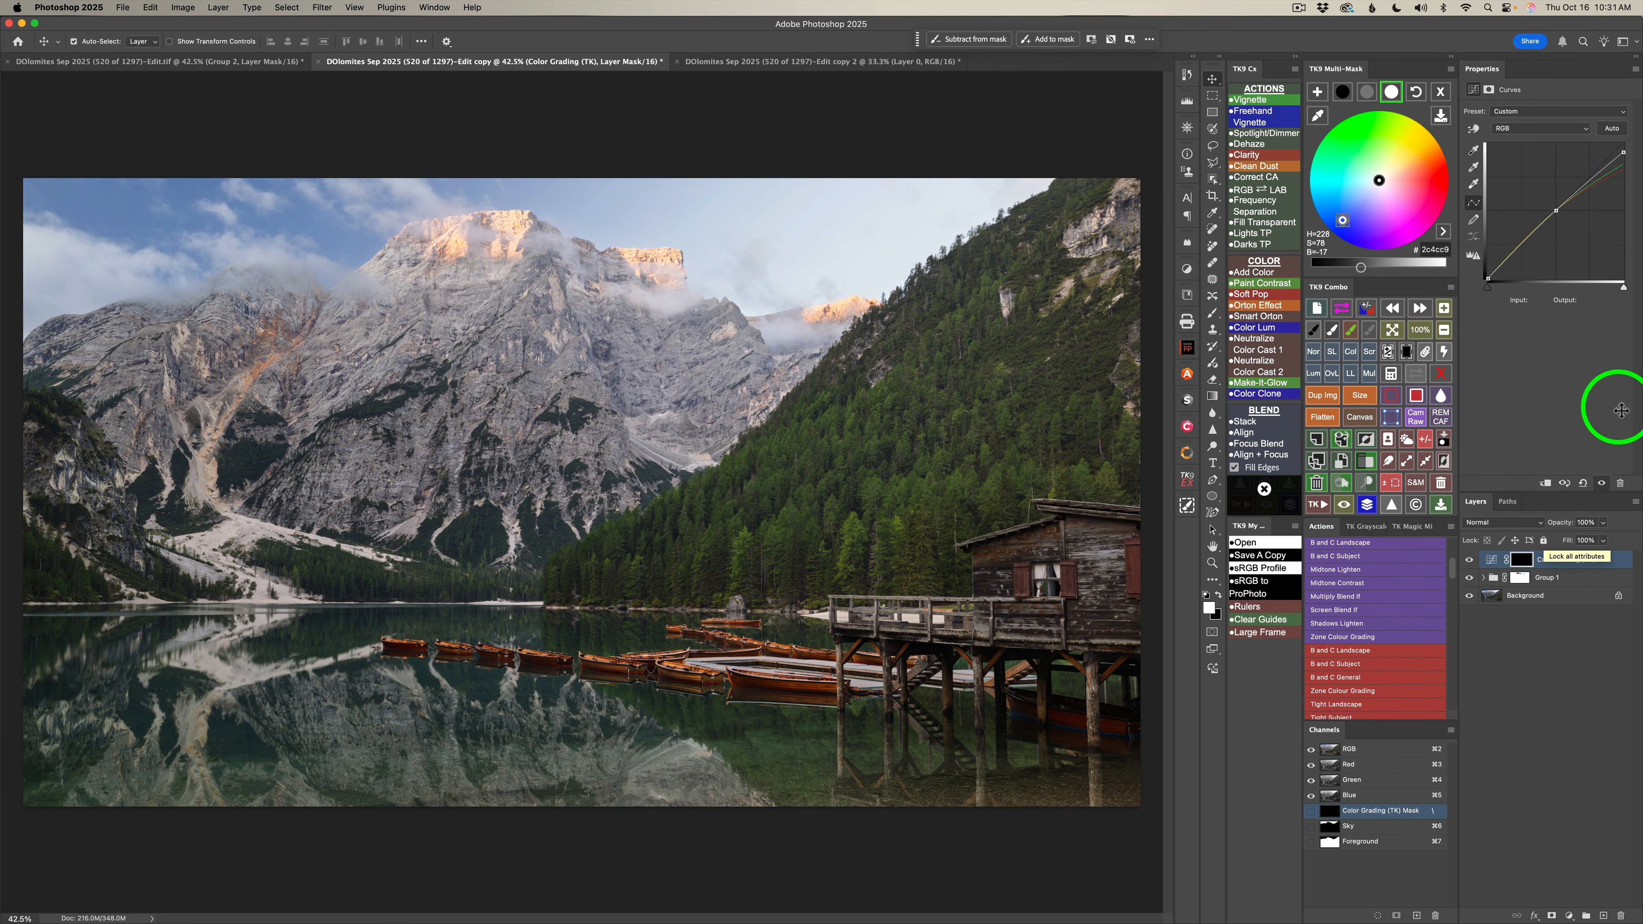
left_click(1392, 374)
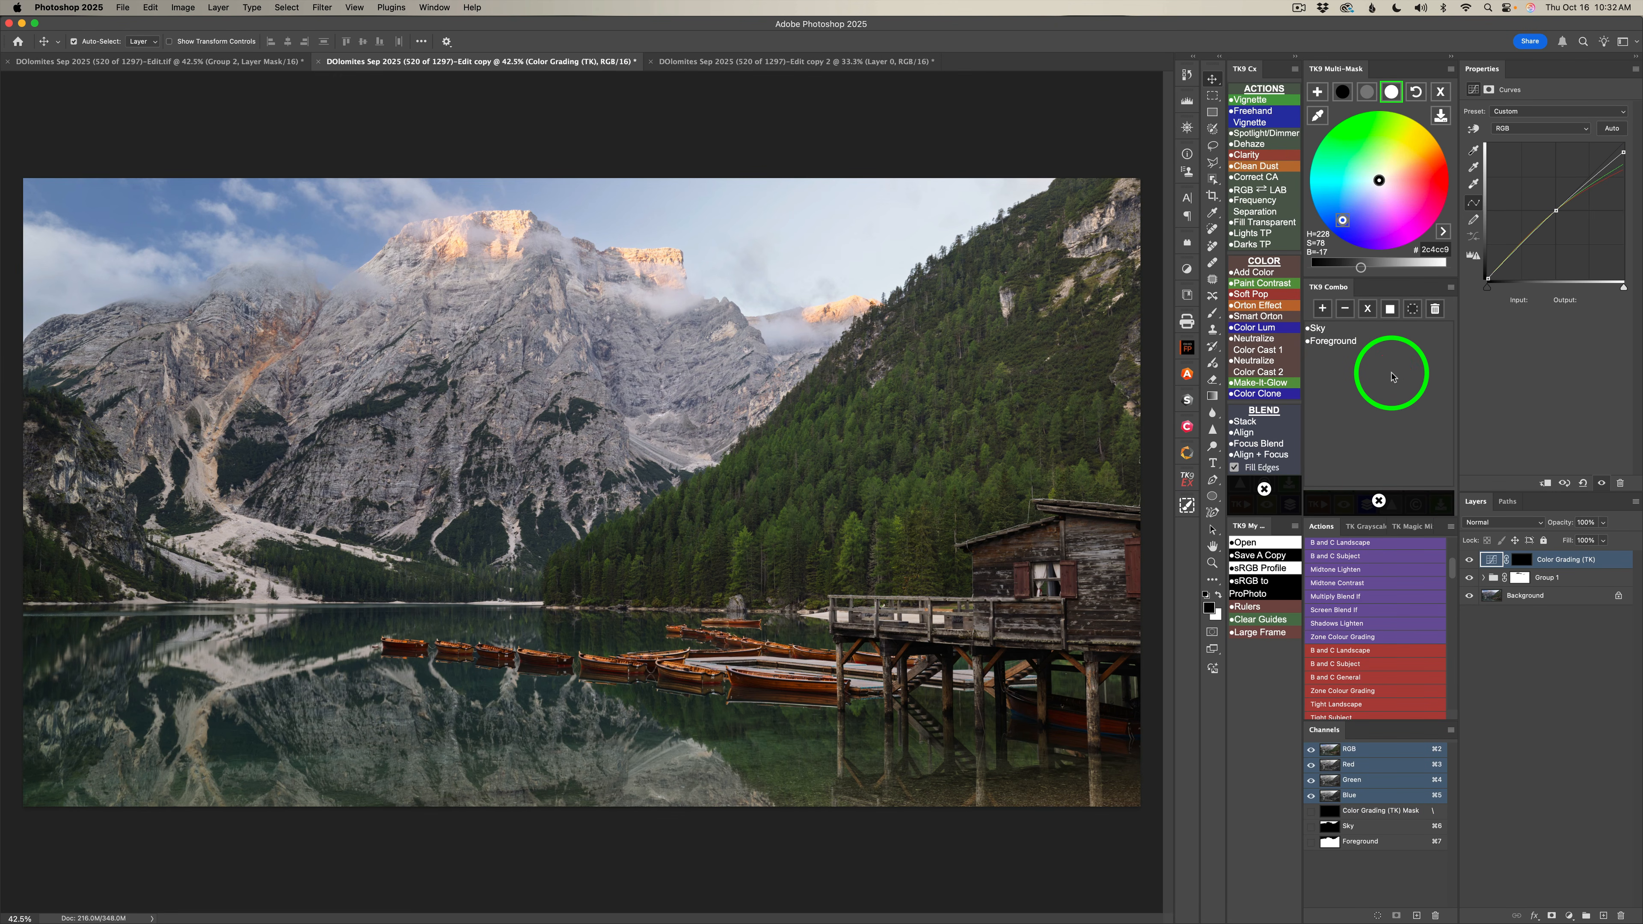
left_click(1333, 328)
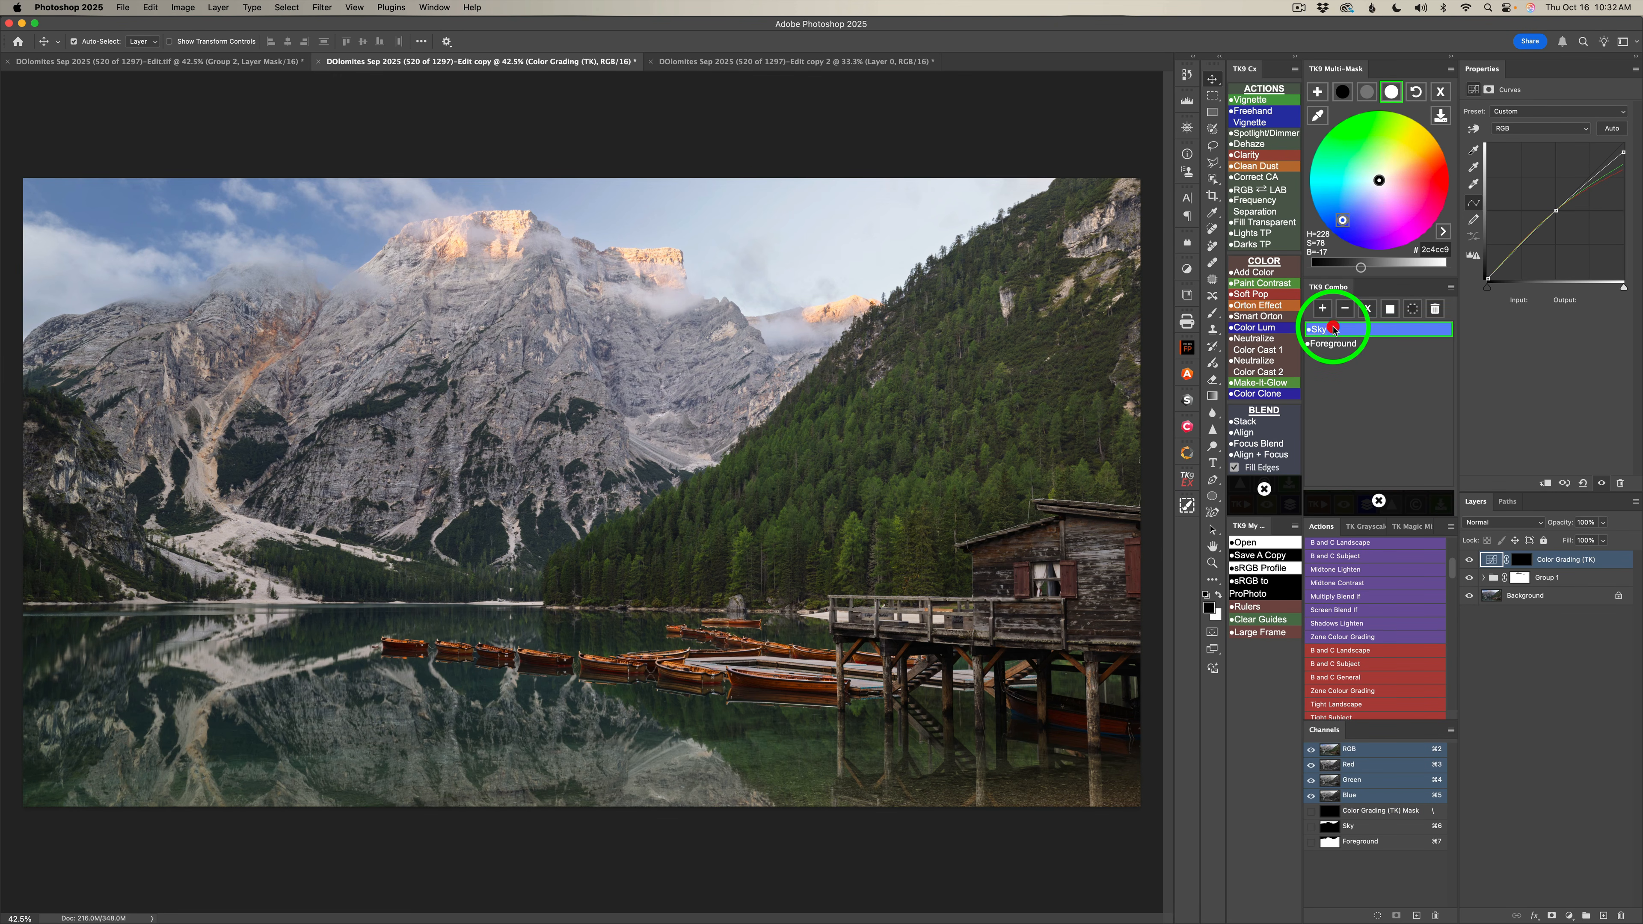
left_click(1413, 309)
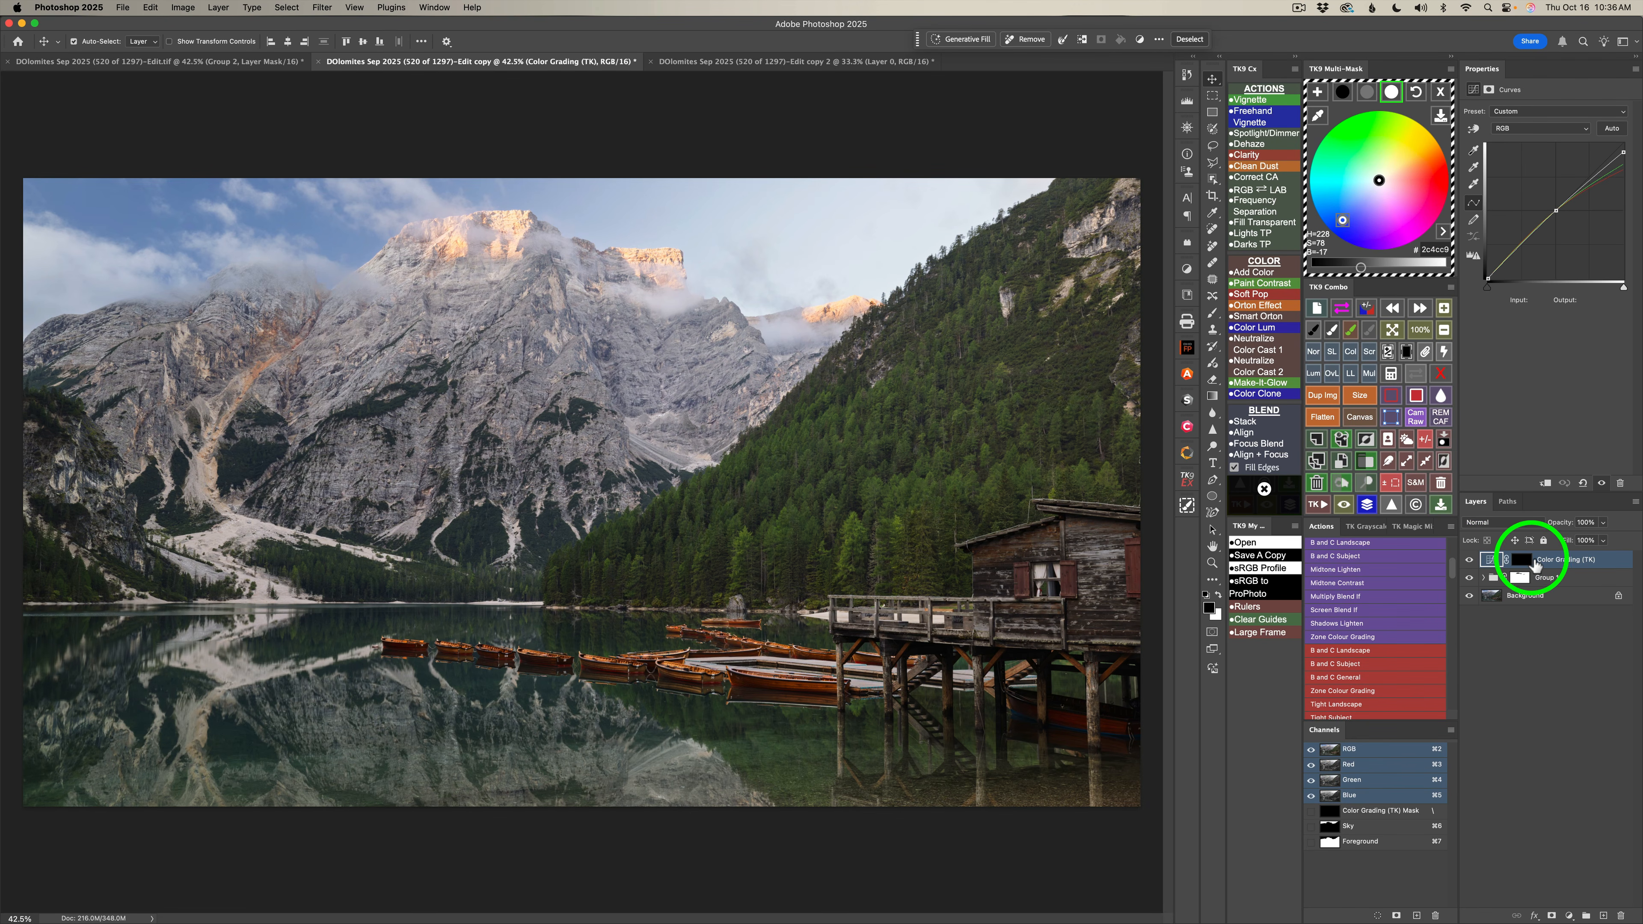
Paint white at 100% opacity on the Color Grading mask over the sky and compare the image with and without the layer.
left_click(1527, 560)
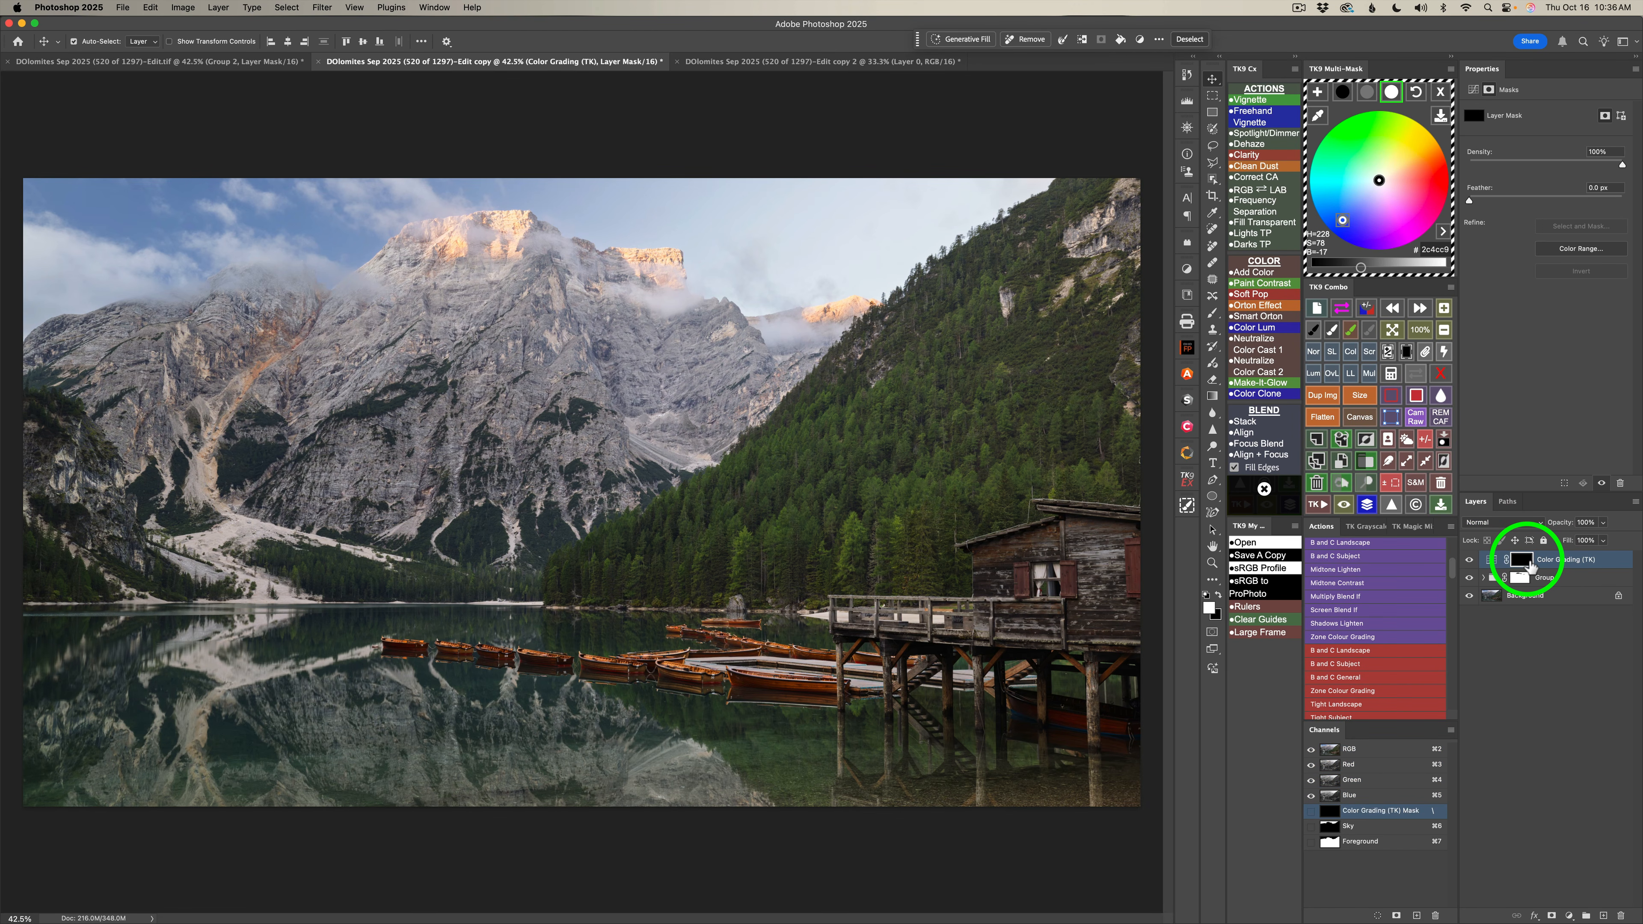
left_click(1332, 333)
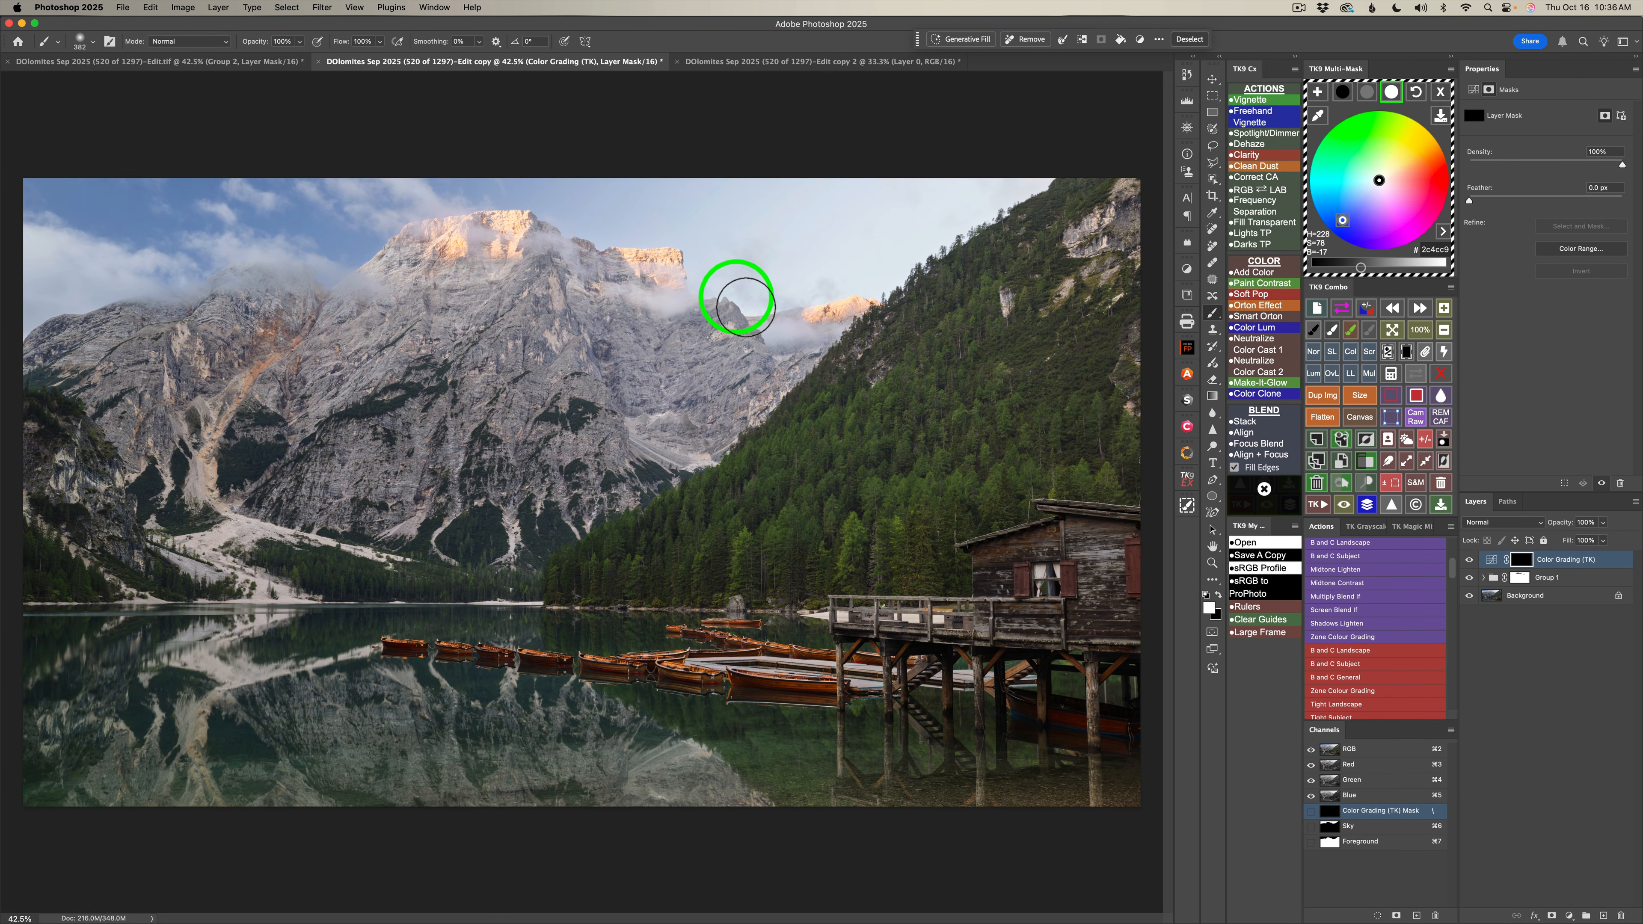
left_click_drag(816, 235, 854, 228)
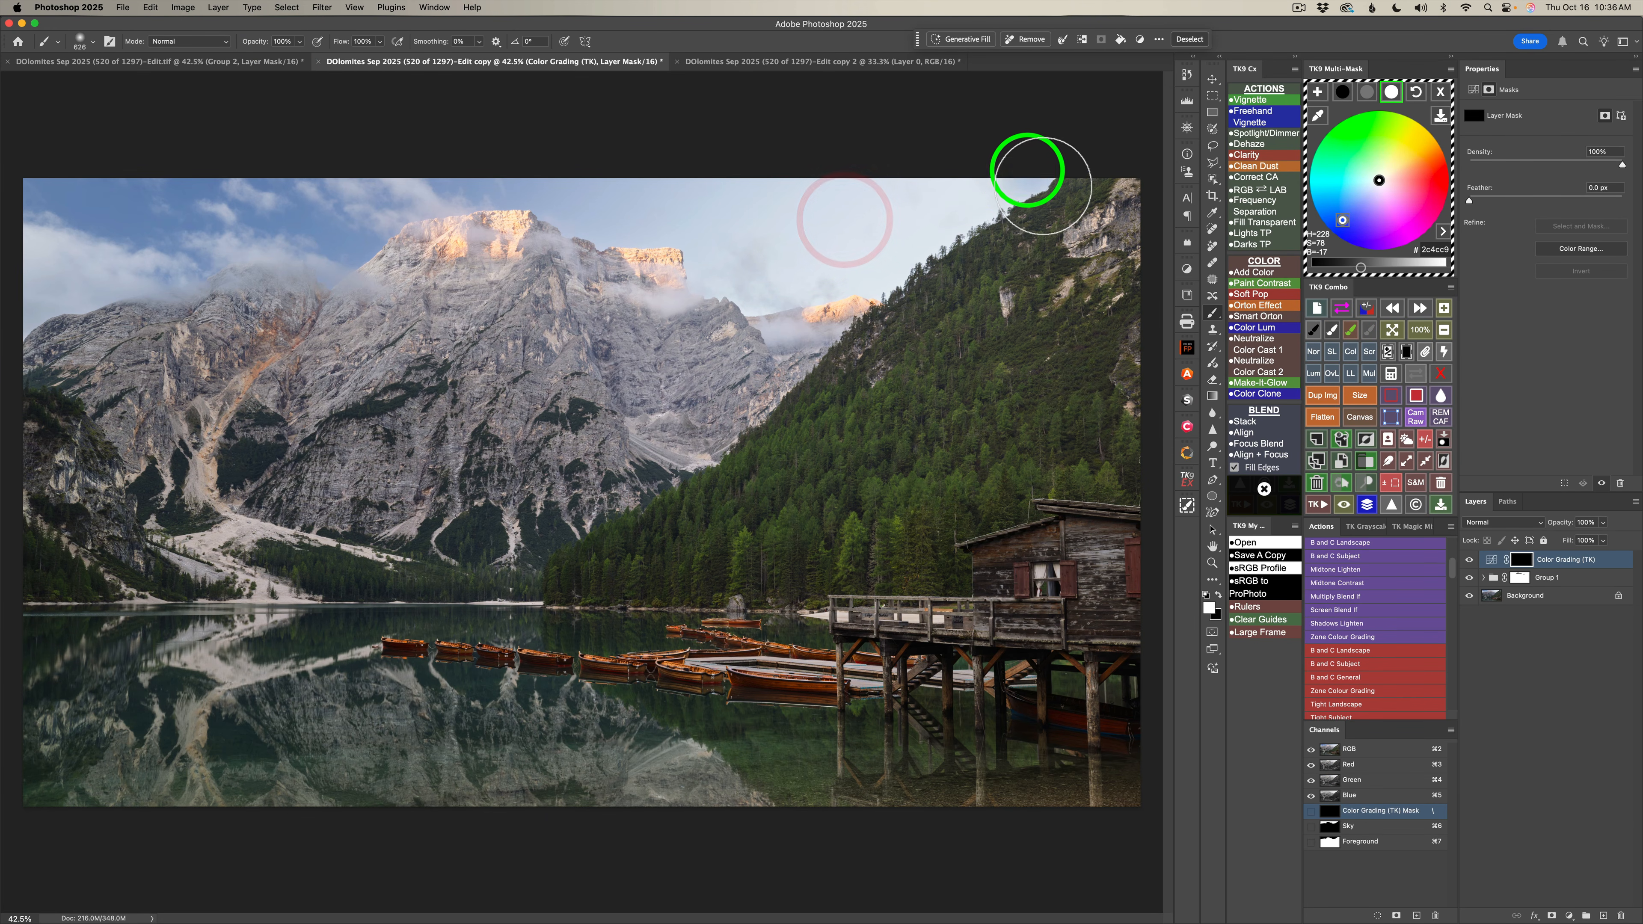
mouse_move(979, 211)
left_mouse_down()
mouse_move(857, 285)
mouse_move(891, 263)
mouse_move(753, 293)
mouse_move(736, 277)
mouse_move(882, 239)
mouse_move(1013, 176)
mouse_move(776, 210)
mouse_move(708, 237)
mouse_move(724, 252)
mouse_move(723, 211)
mouse_move(625, 223)
mouse_move(637, 220)
mouse_move(575, 183)
mouse_move(776, 286)
mouse_move(872, 239)
left_mouse_up()
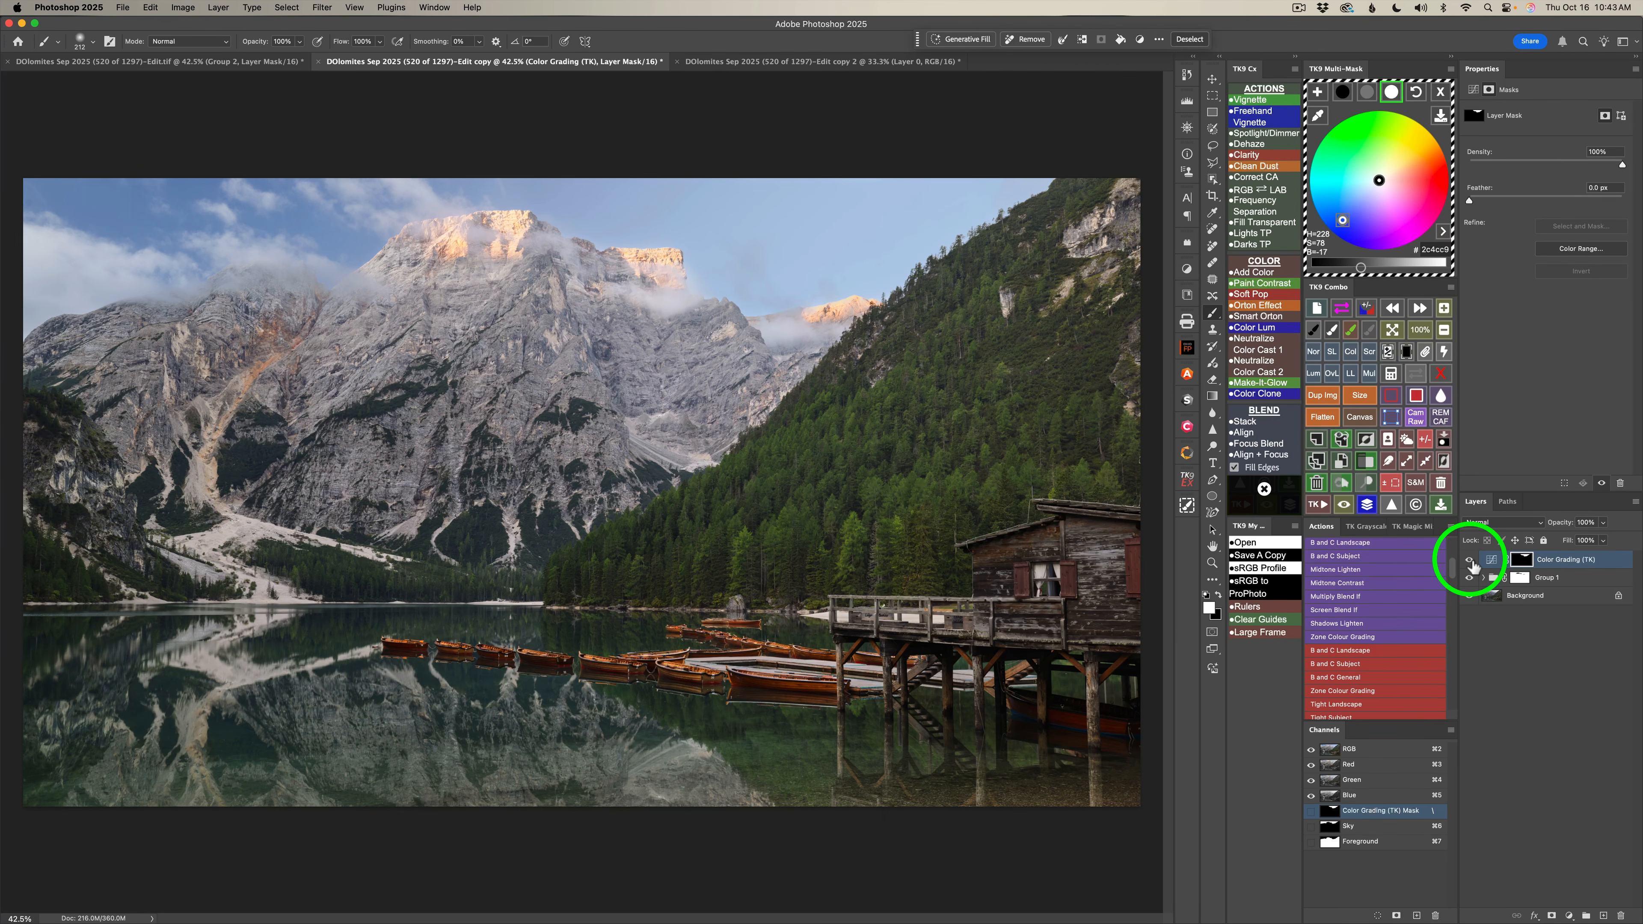
left_click(1470, 561)
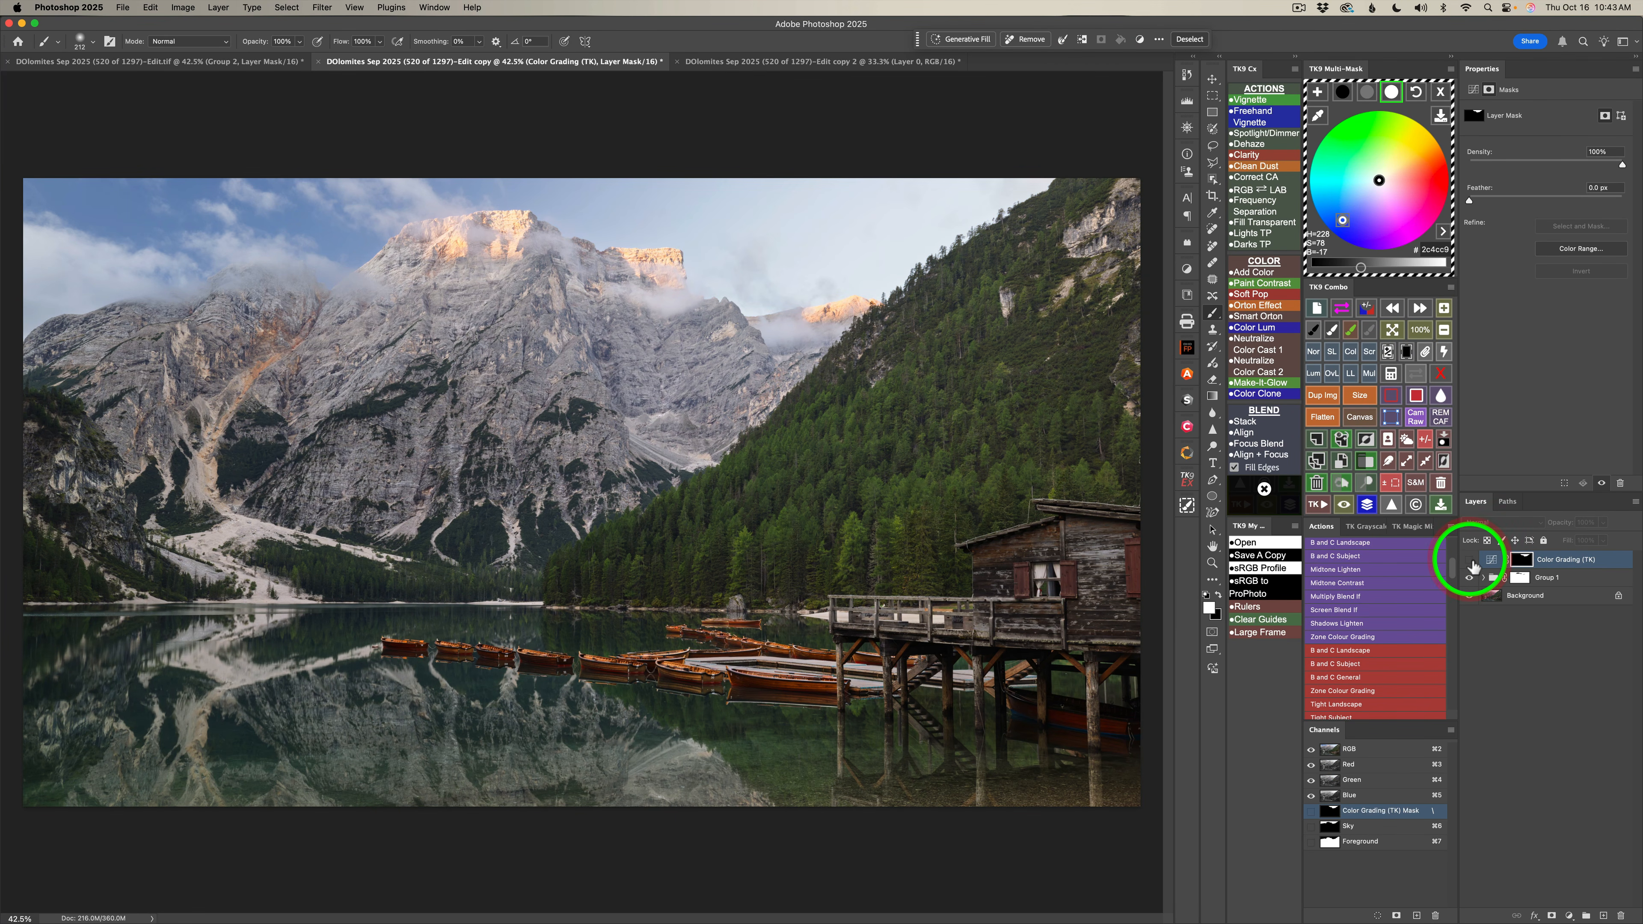
left_click(1470, 561)
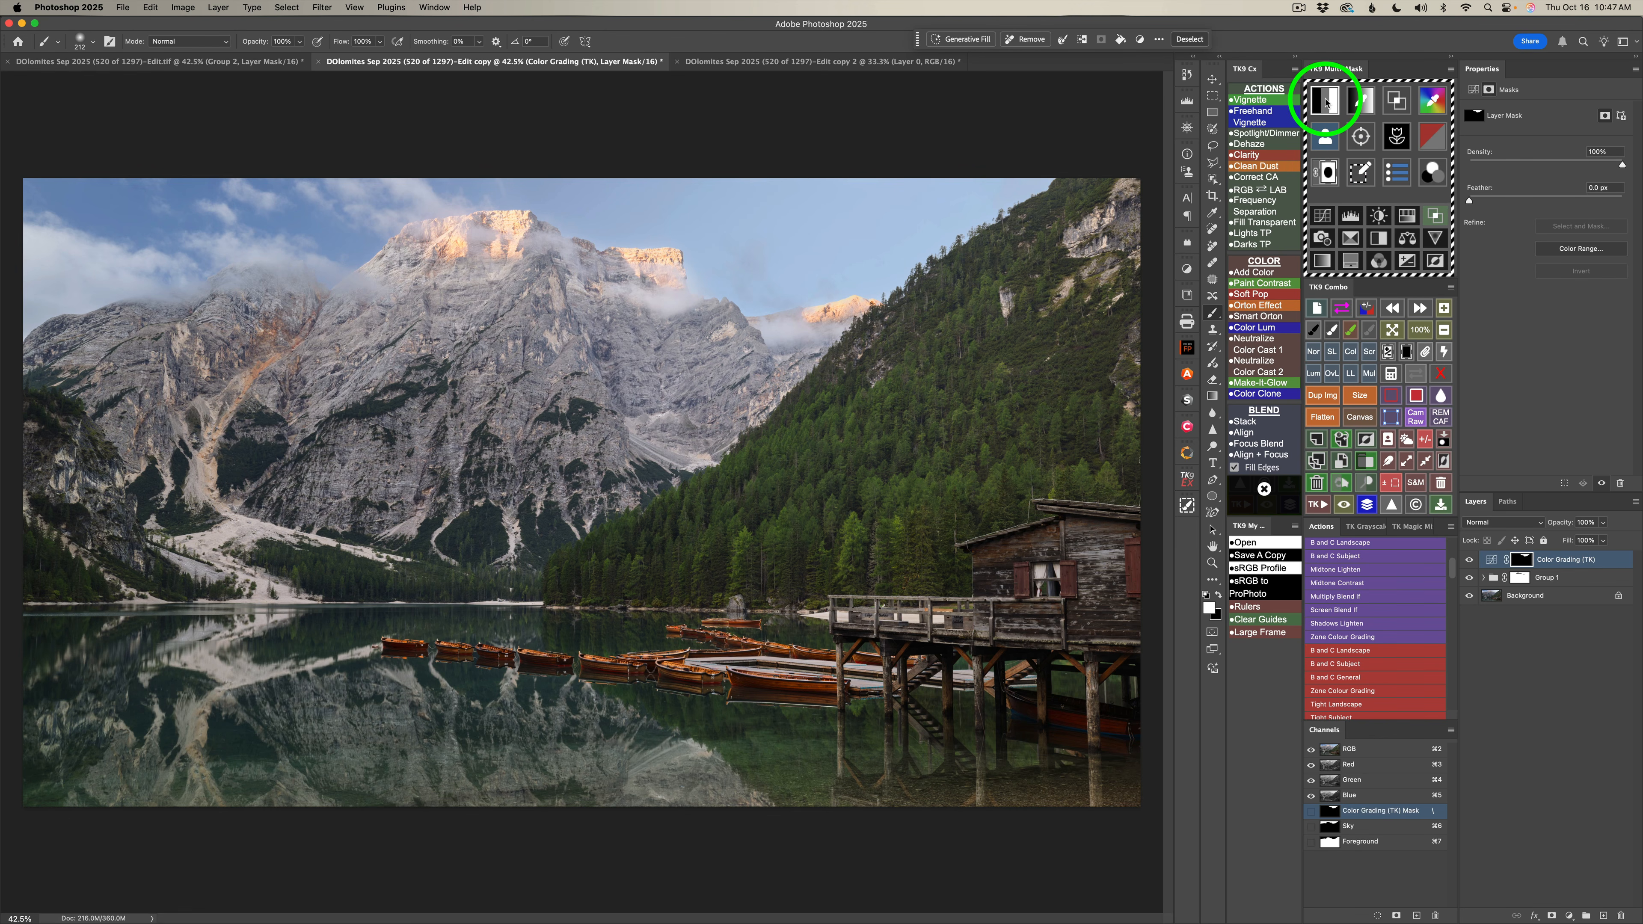
Generate a Midtones 1 luminosity mask and multiply it by the Foreground channel with the mask calculator.
left_click(1325, 102)
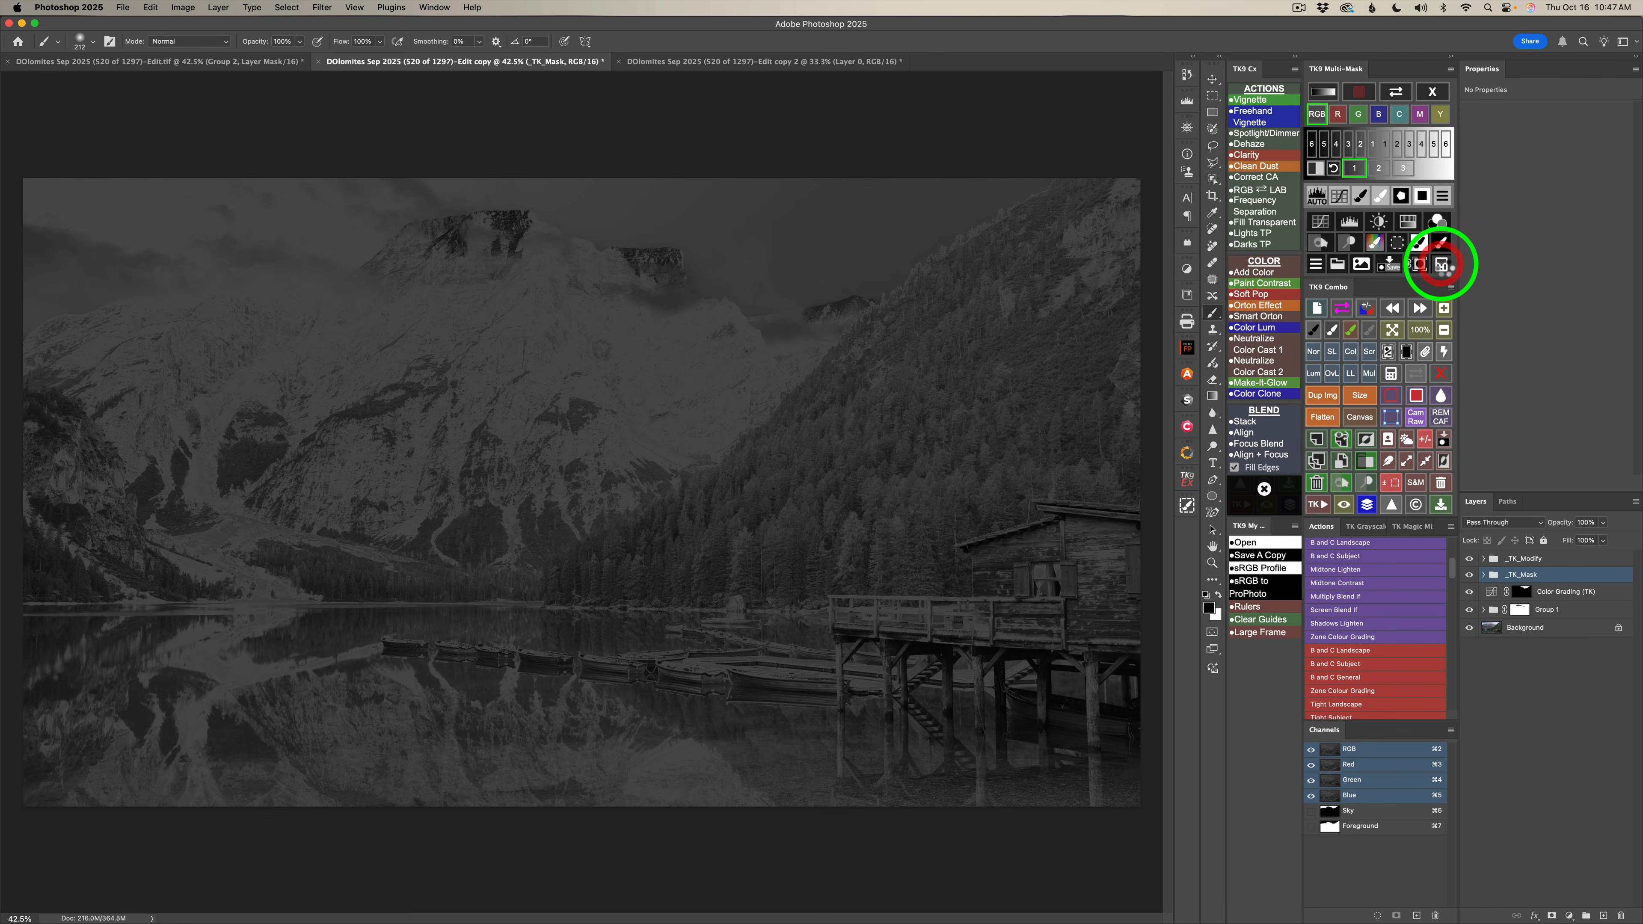
left_click(1441, 264)
left_click(1393, 241)
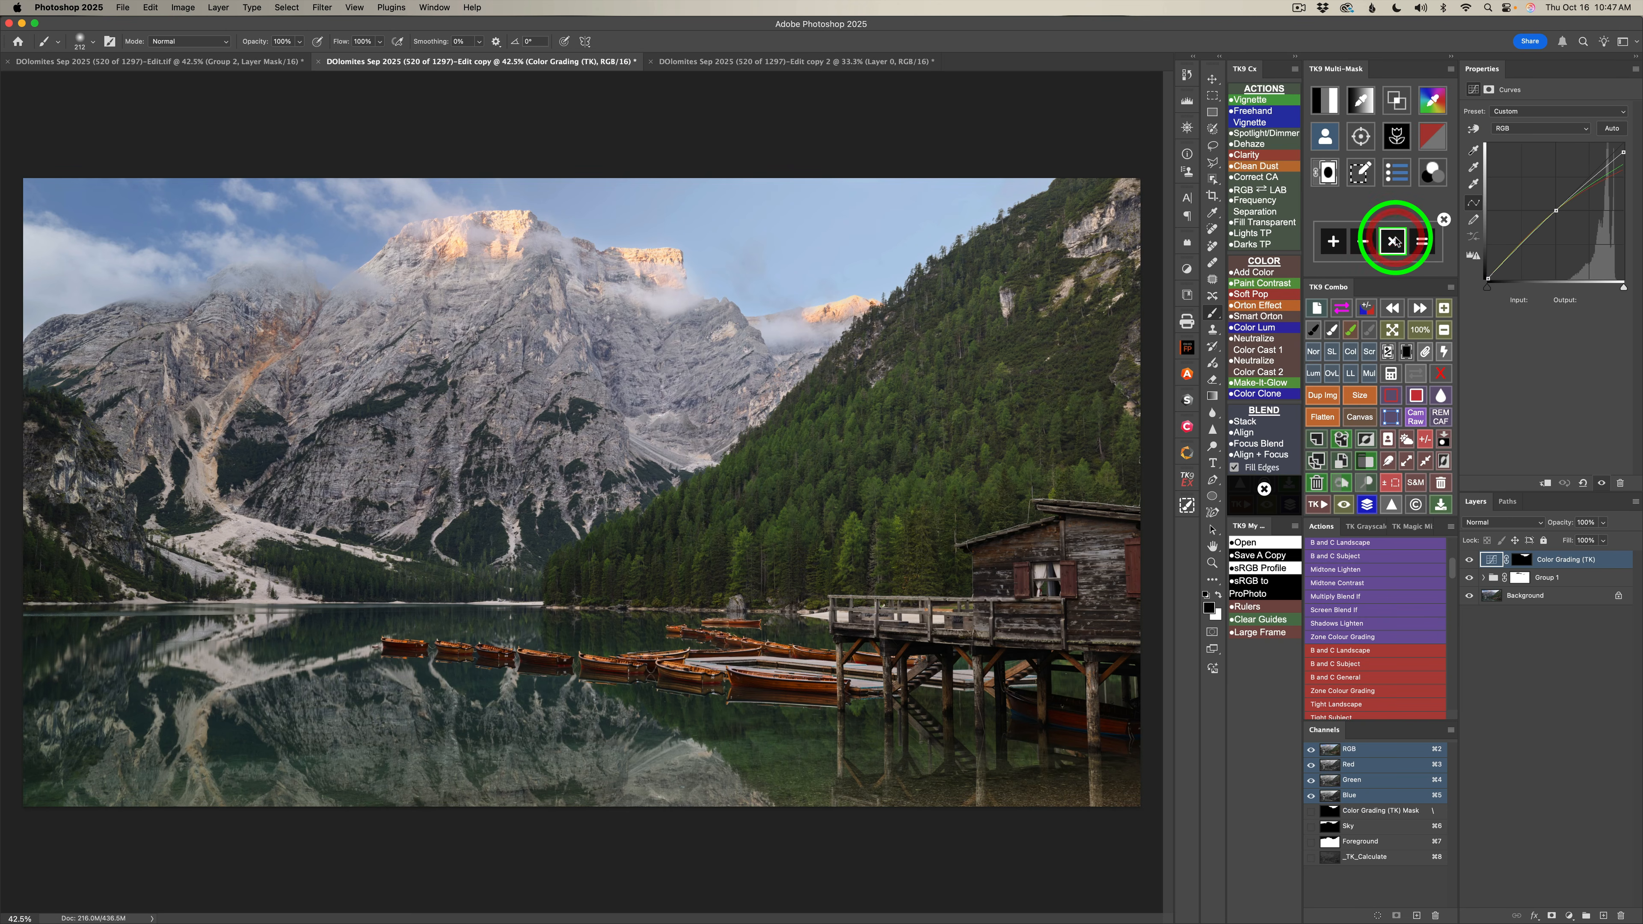
left_click(1327, 139)
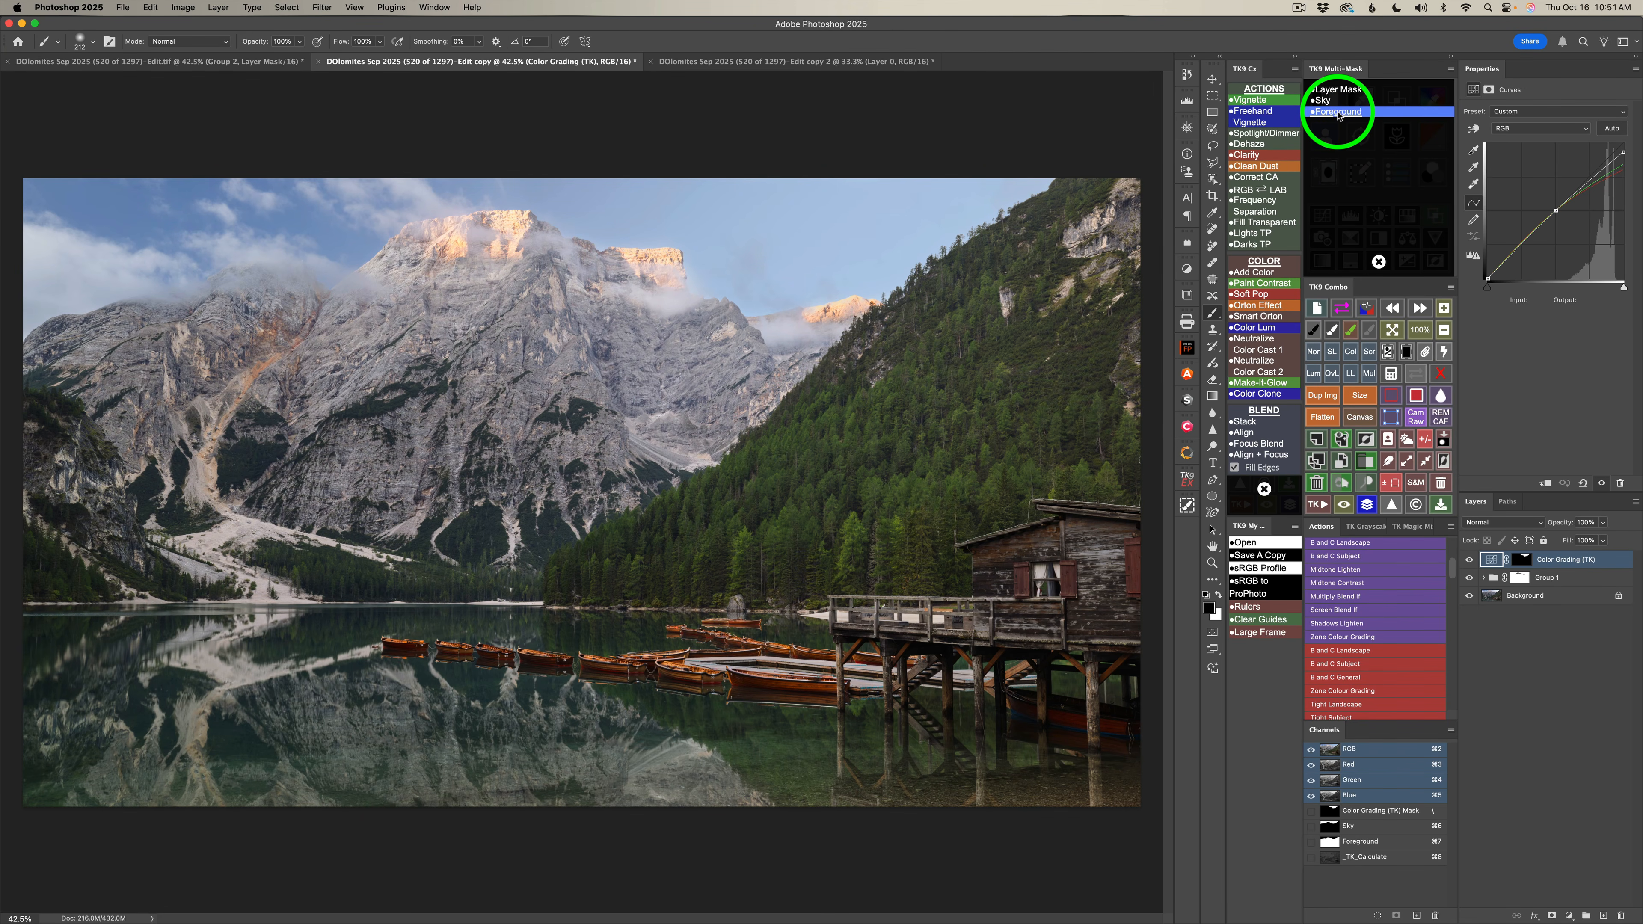
left_click(1336, 112)
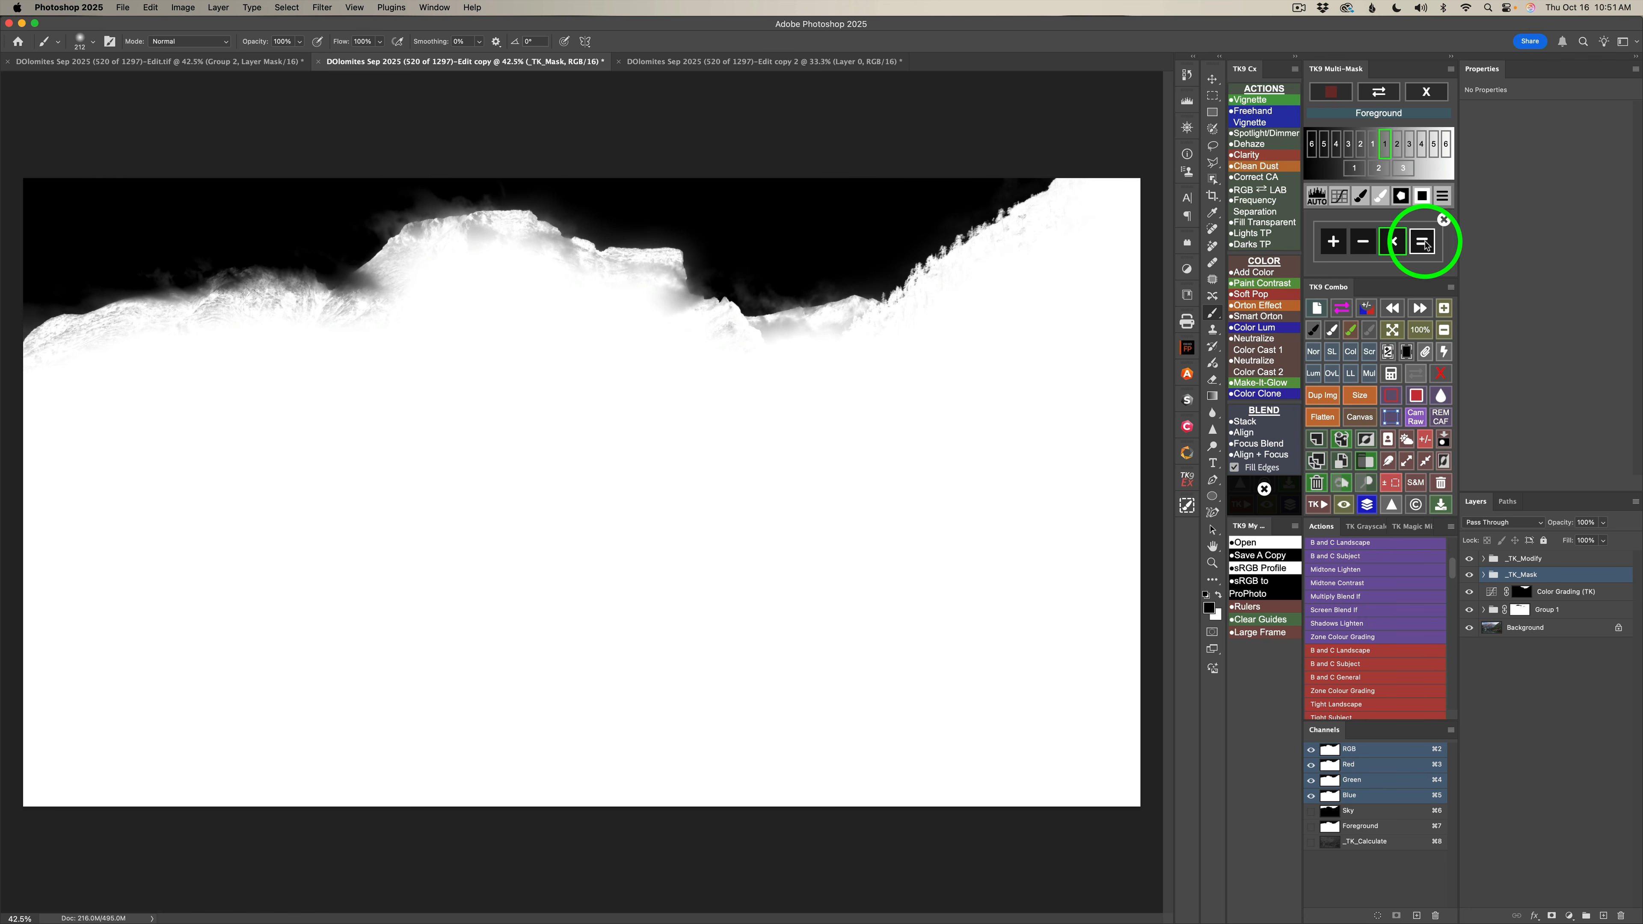
left_click(1425, 243)
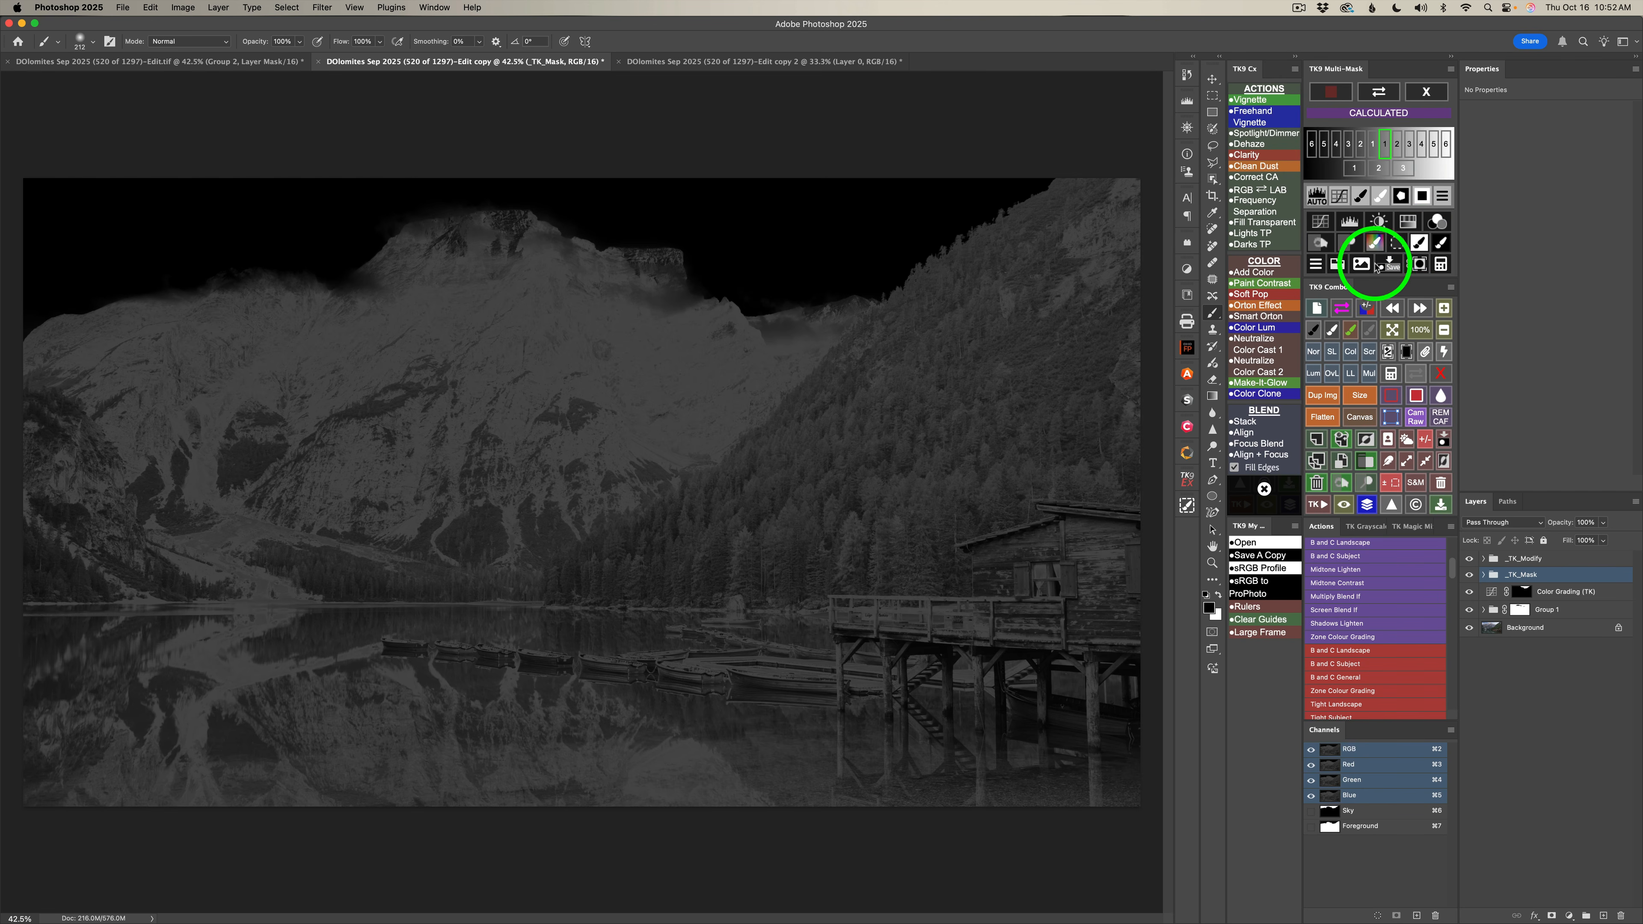
Output the calculated mask to a Curves layer with the Increase Contrast (RGB) preset and compare the image with and without it.
left_click(1323, 222)
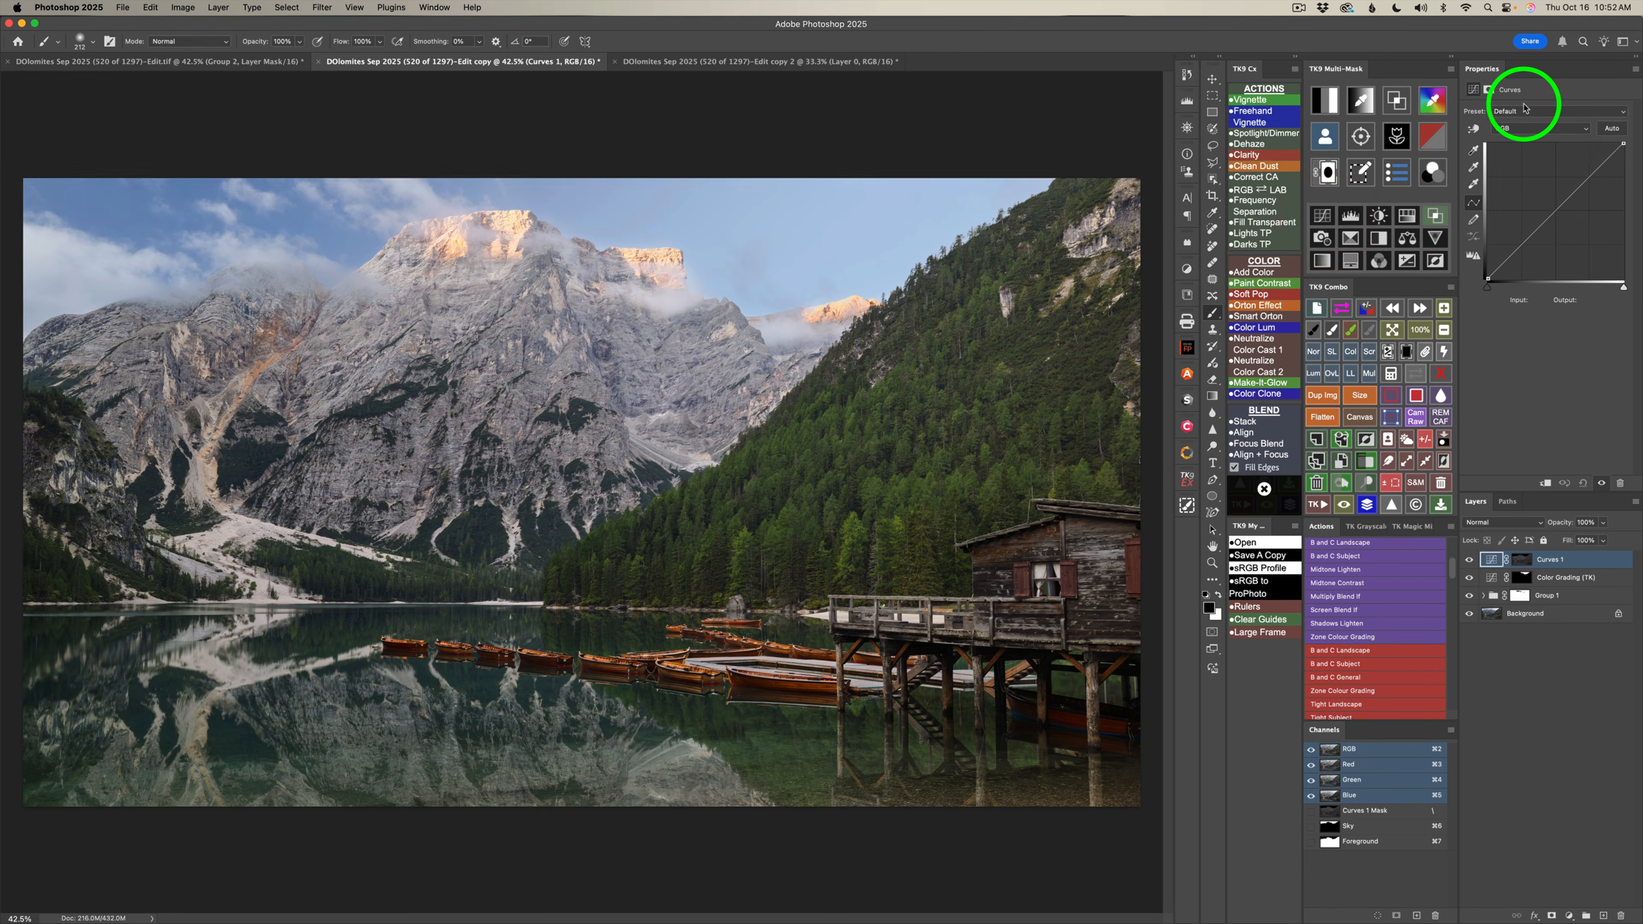
left_click(1533, 112)
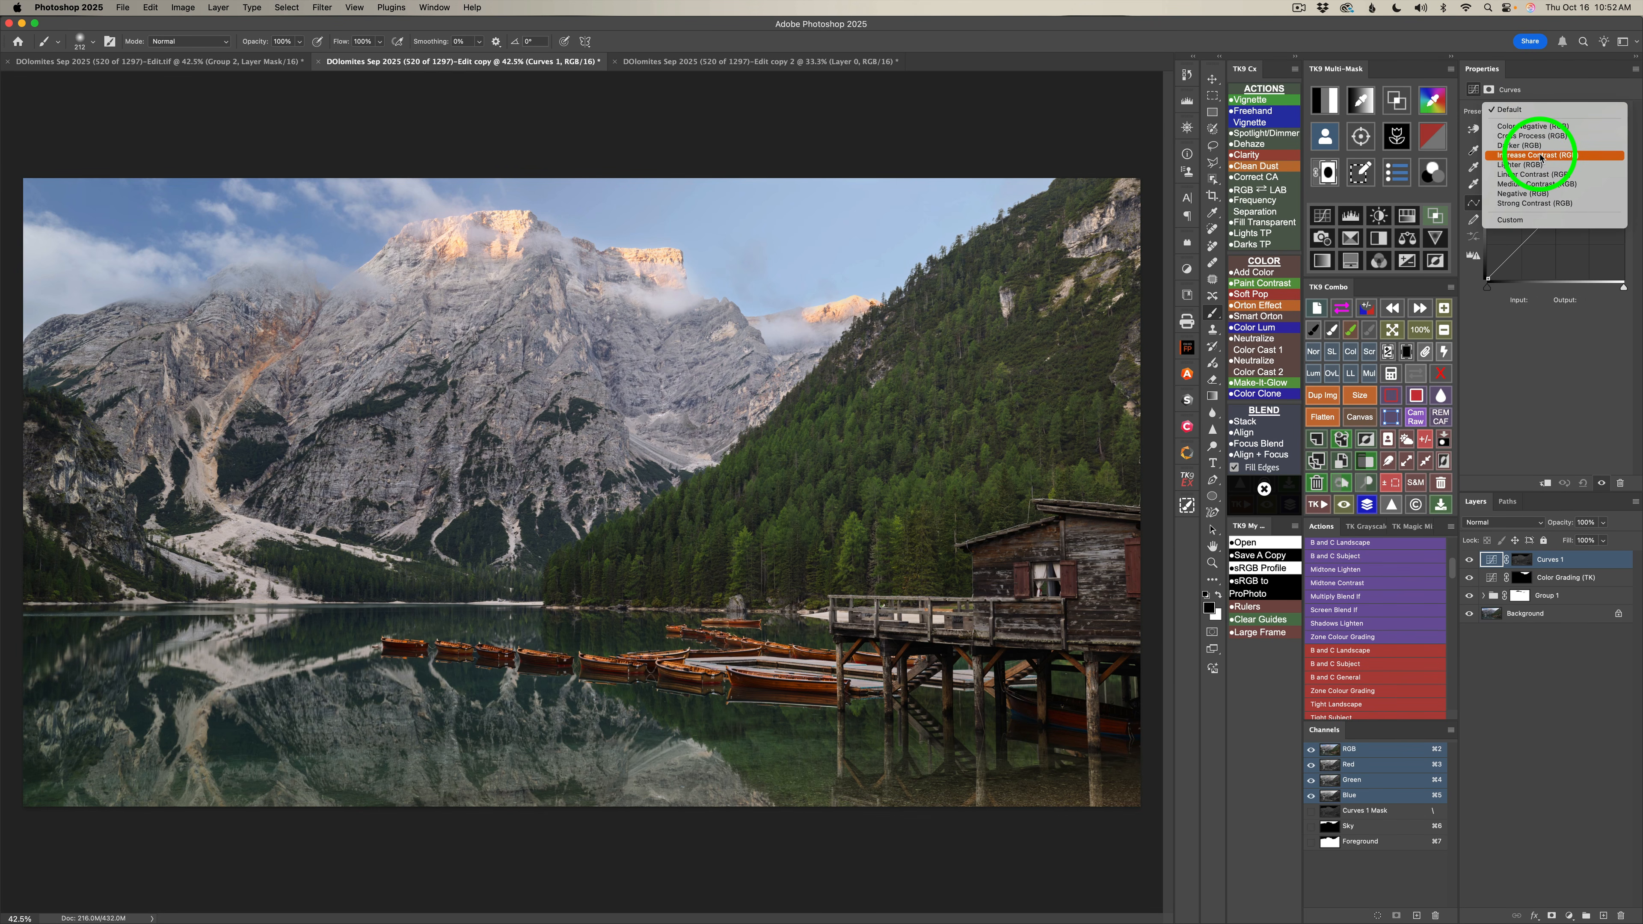
left_click(1541, 156)
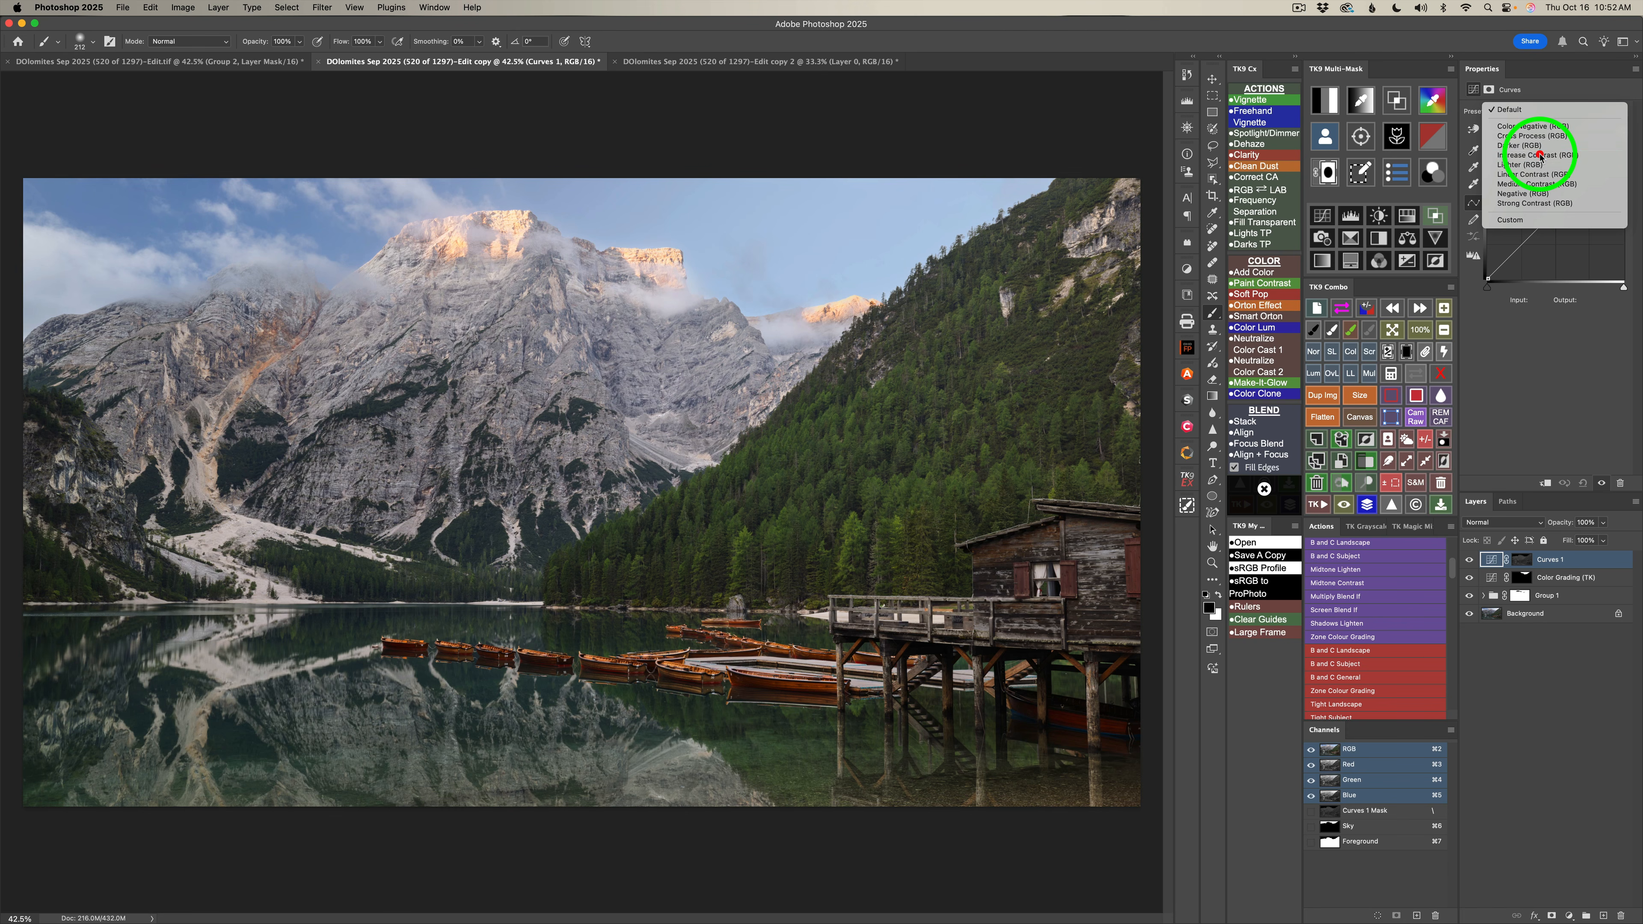
left_click(1469, 560)
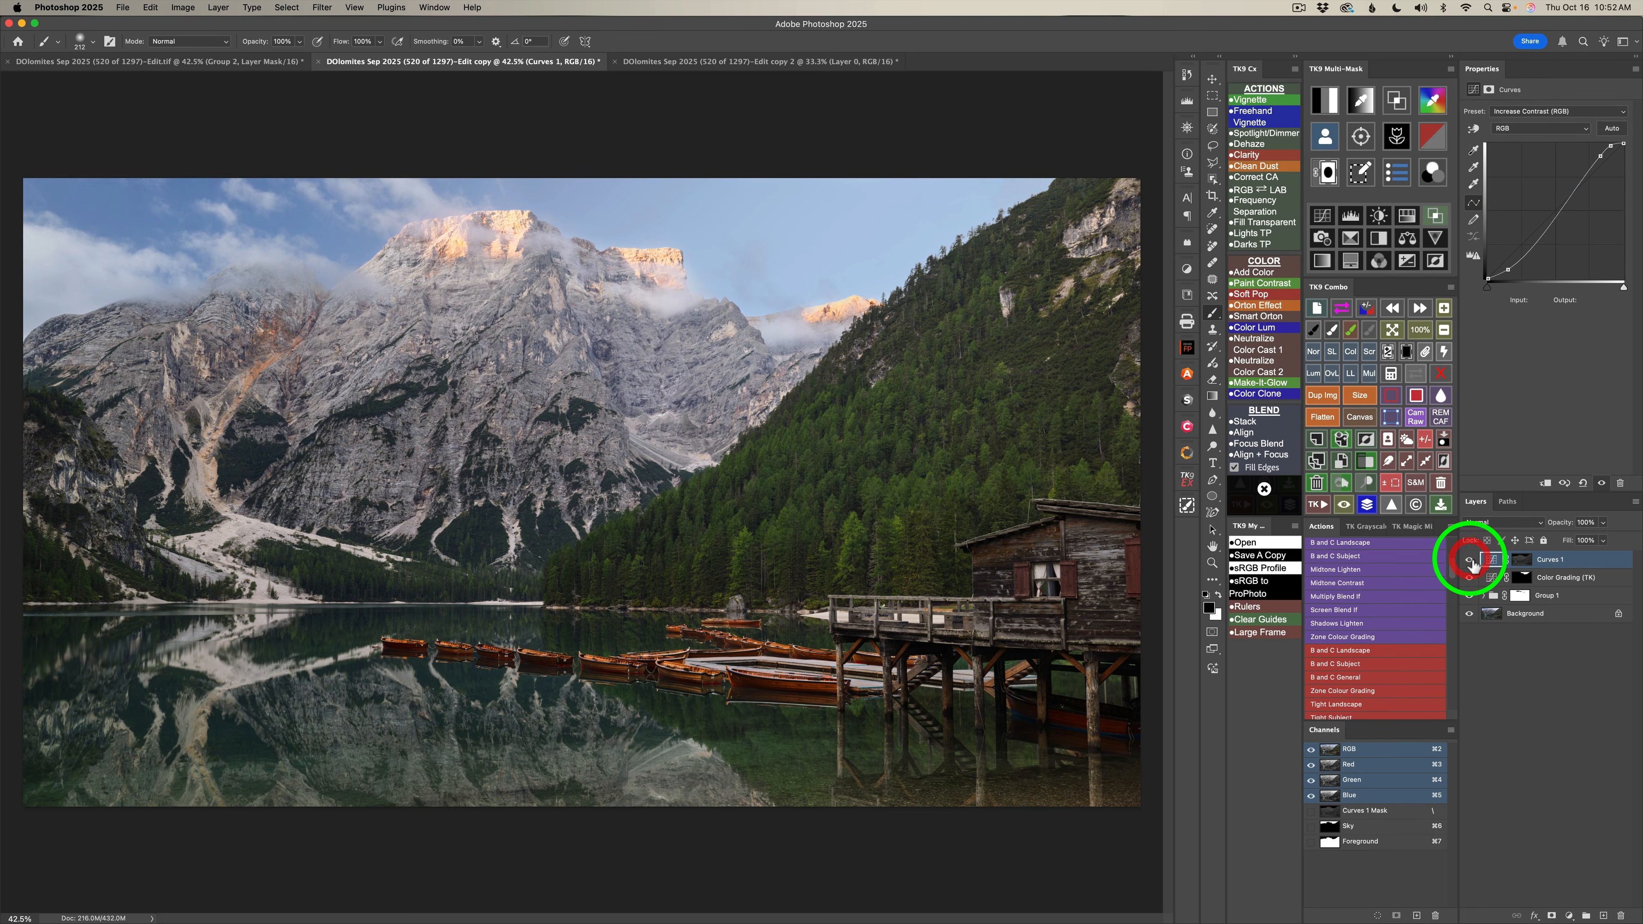
left_click(1469, 560)
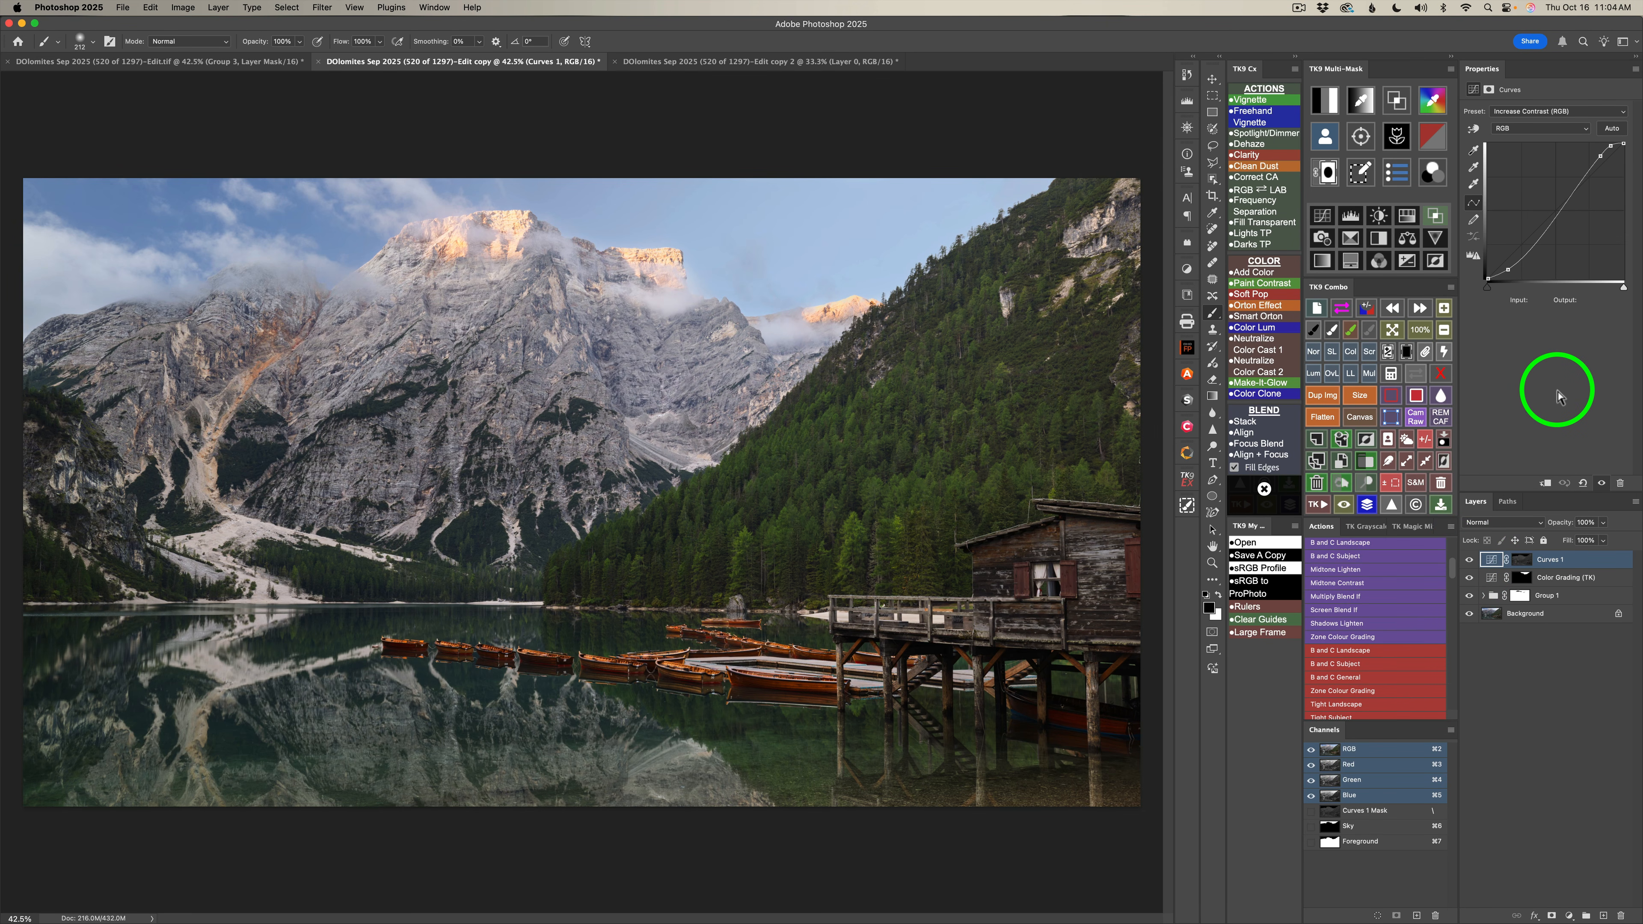
Add a second Curves layer in Screen mode masked from the first Curves layer's mask, and compare the image without the Curves layers.
left_click(1329, 137)
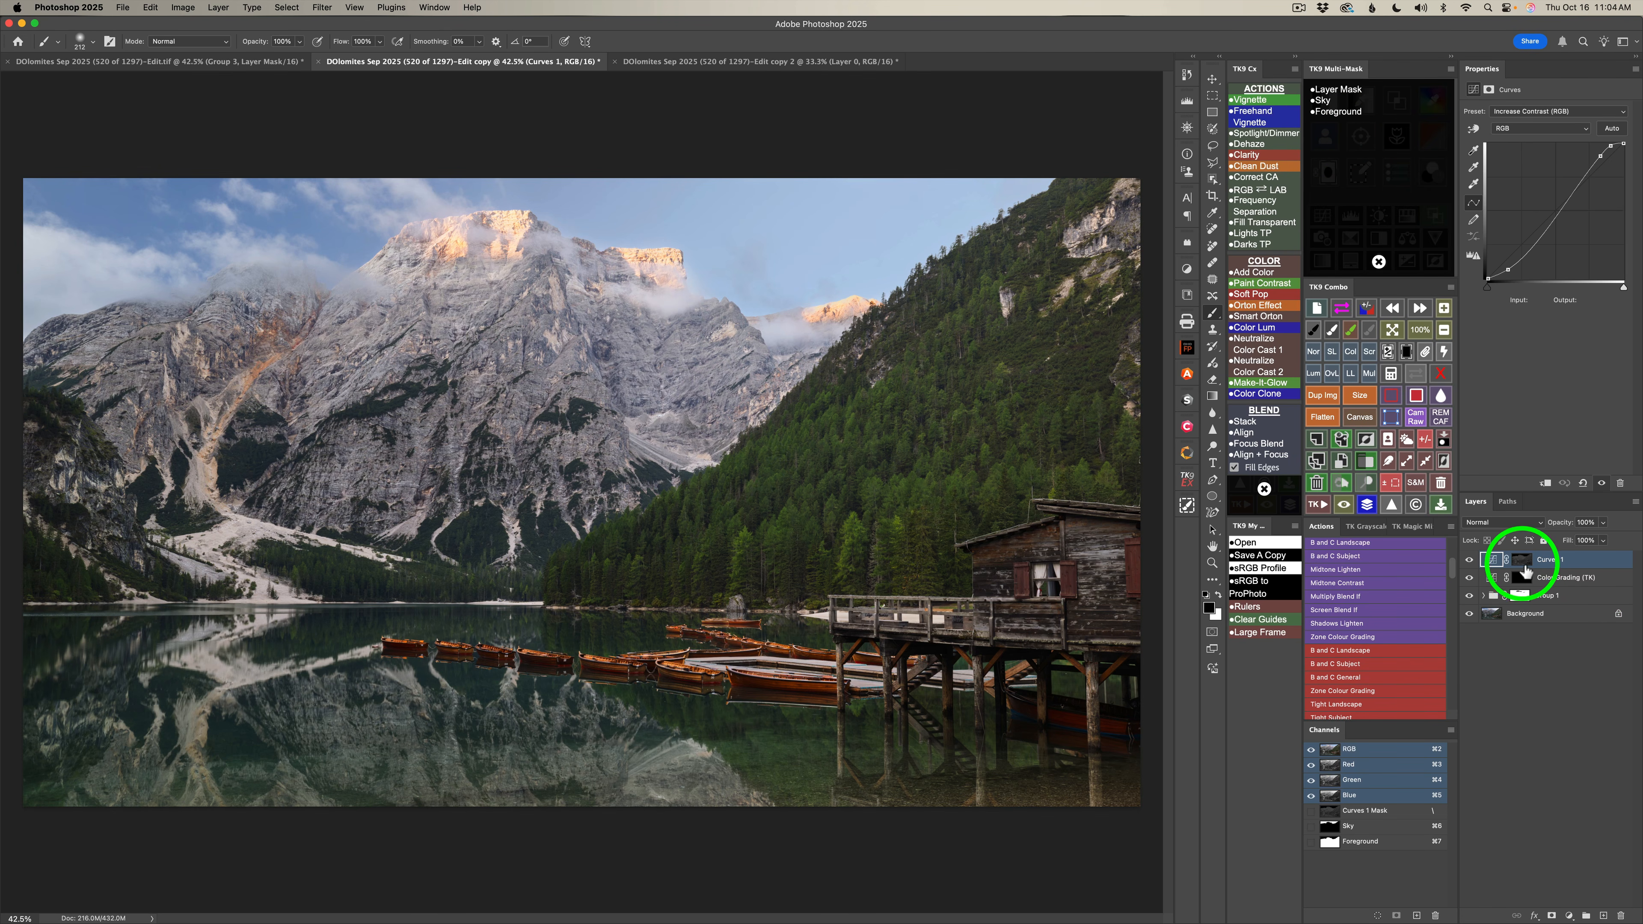
left_click(1524, 566)
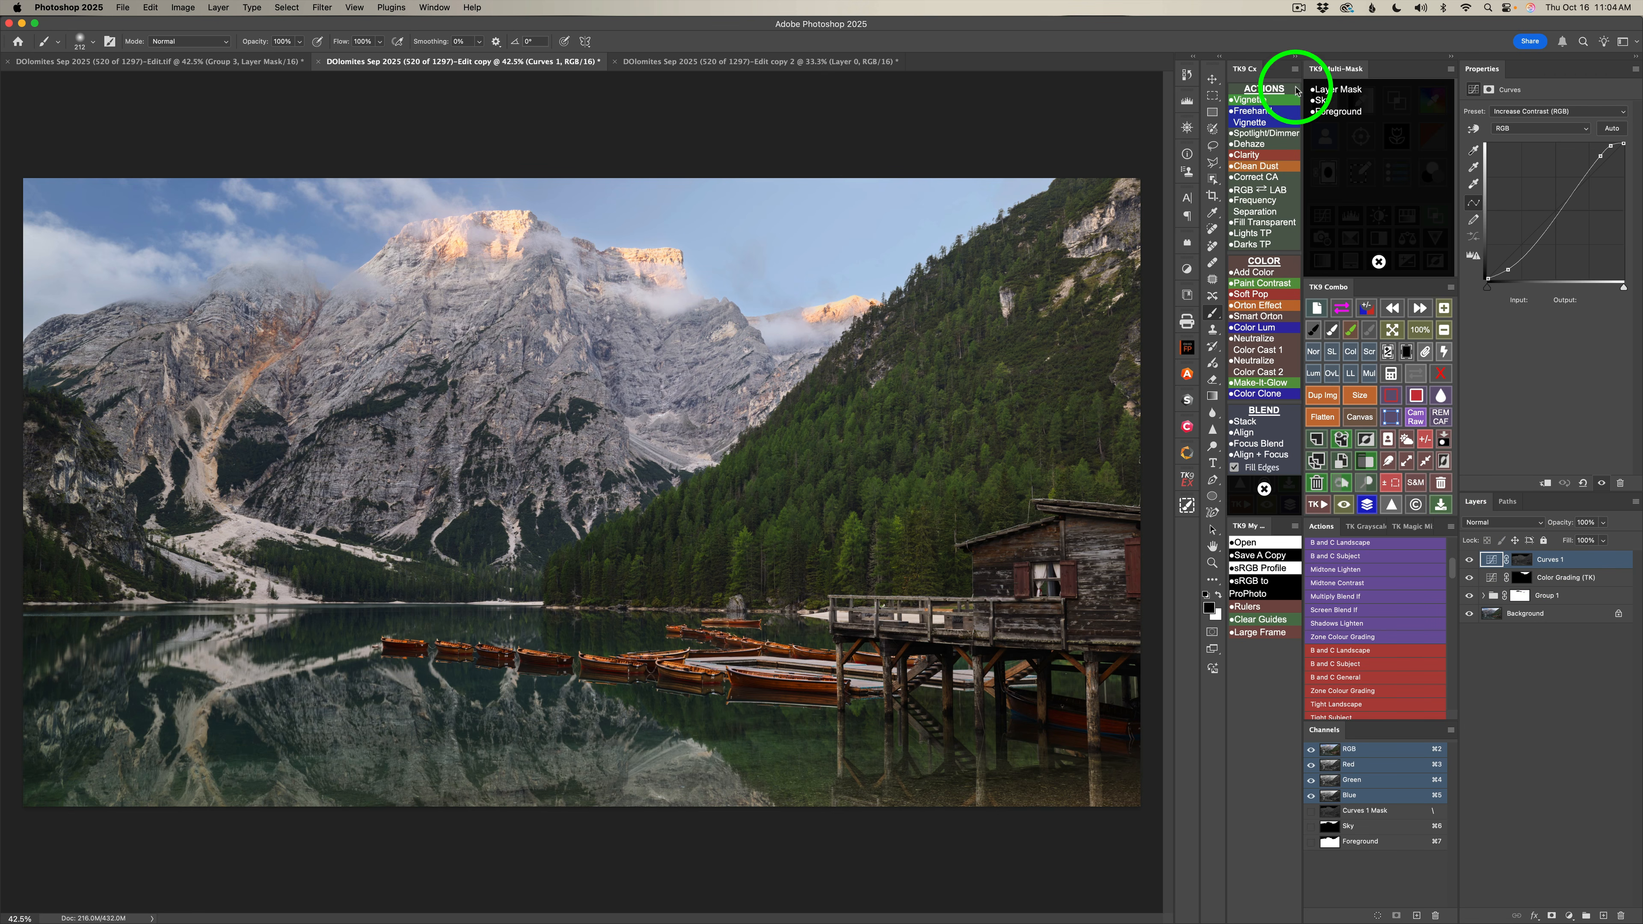
left_click(1337, 90)
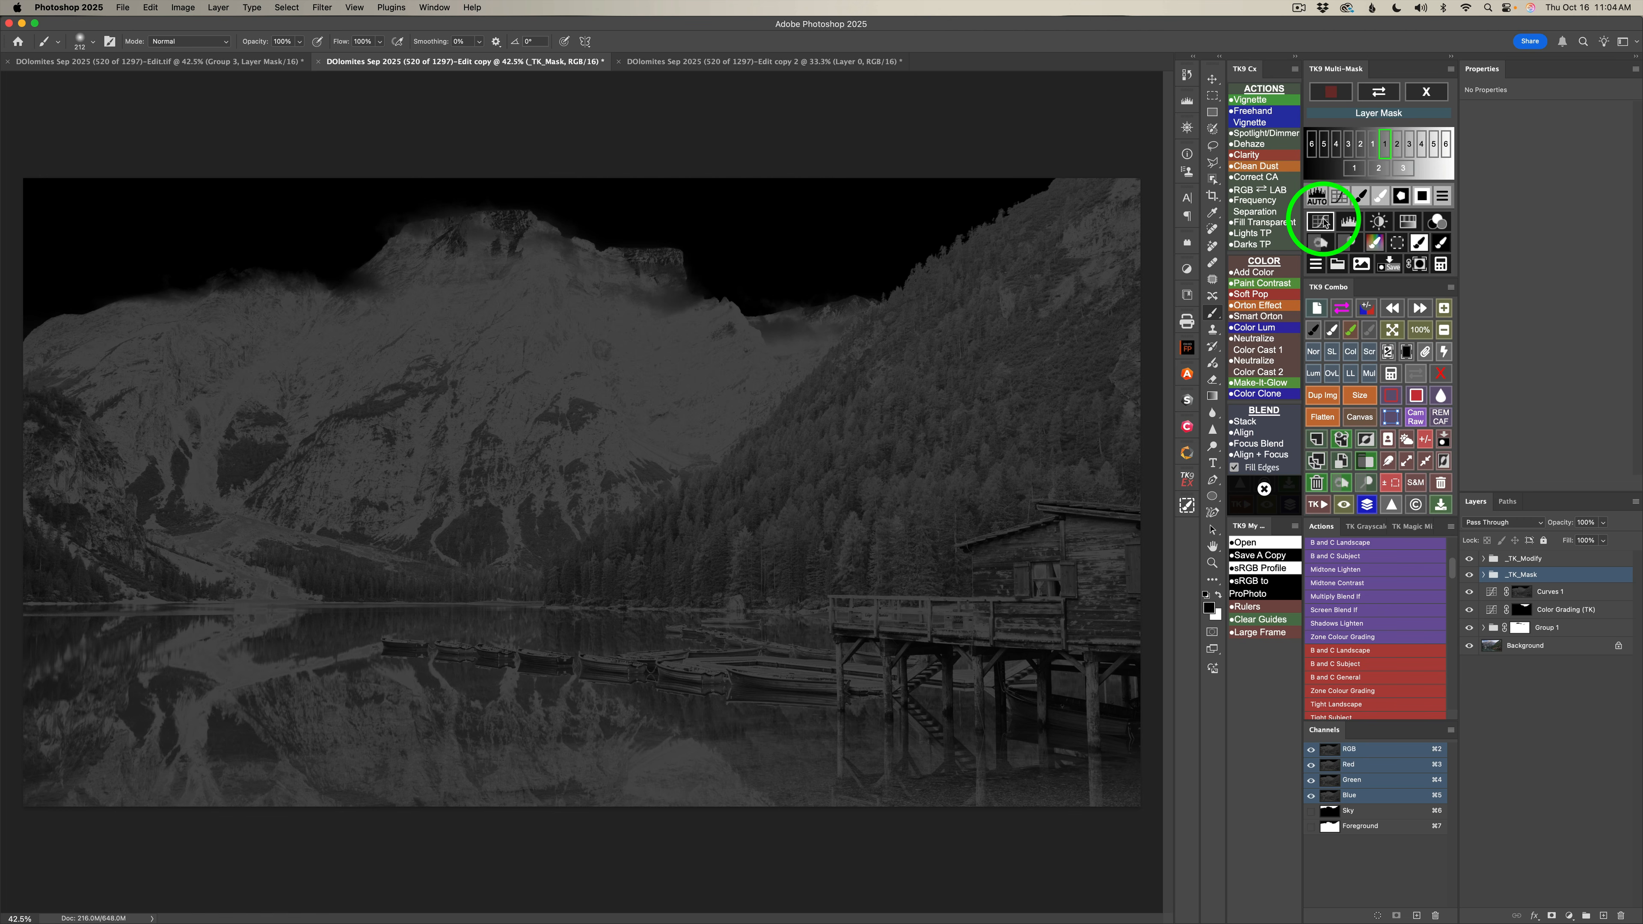
left_click(1321, 221)
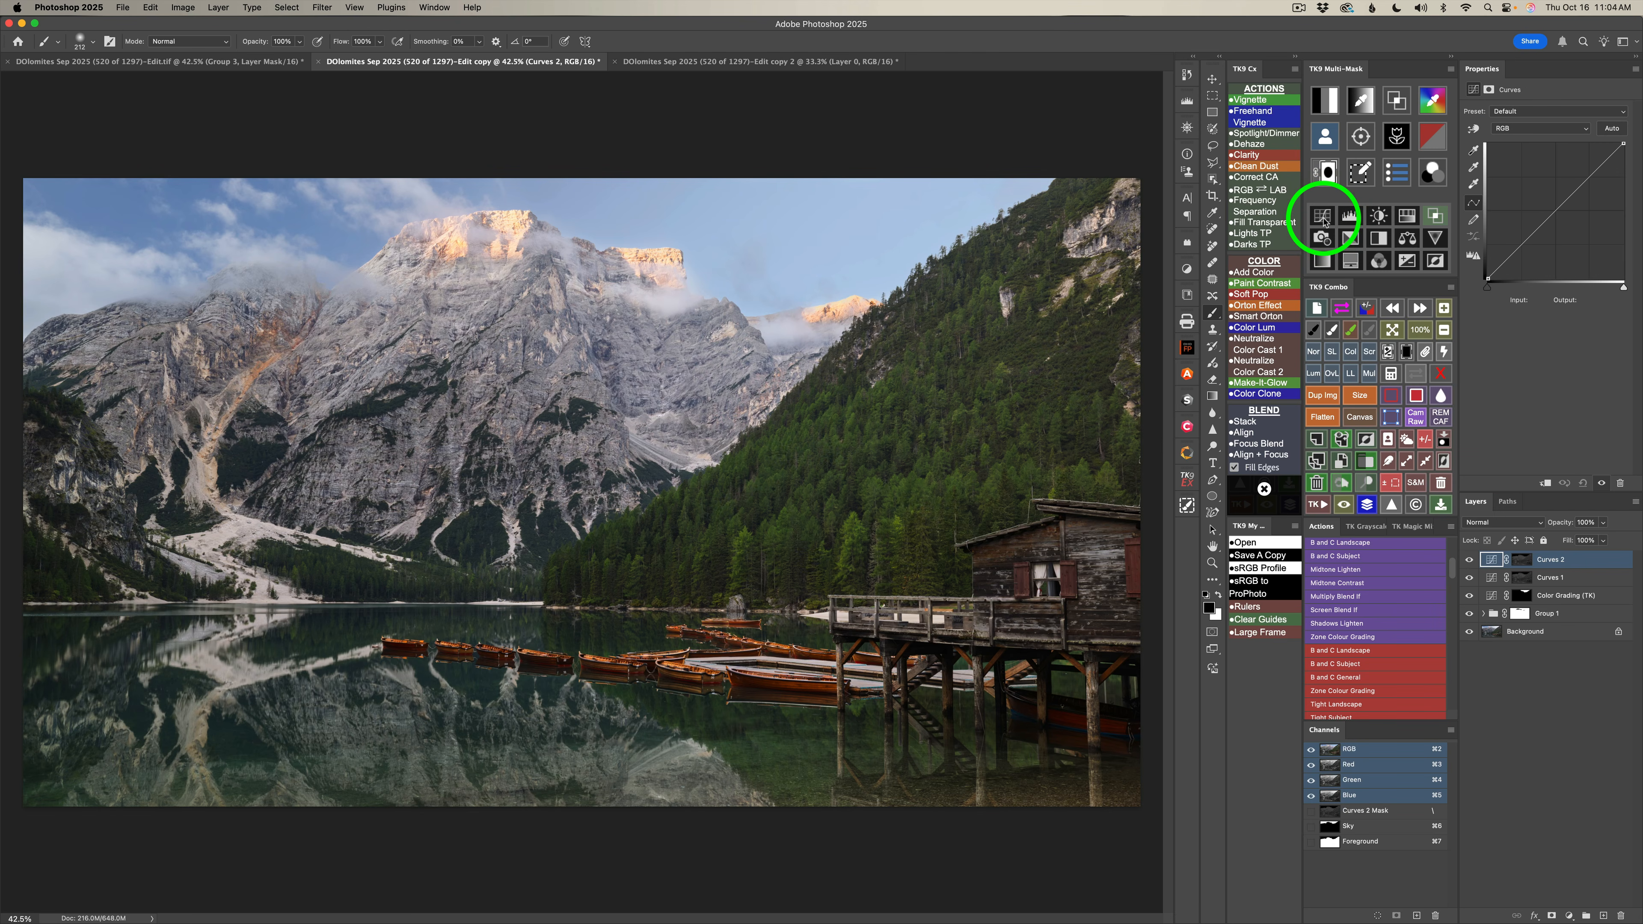
left_click(1369, 352)
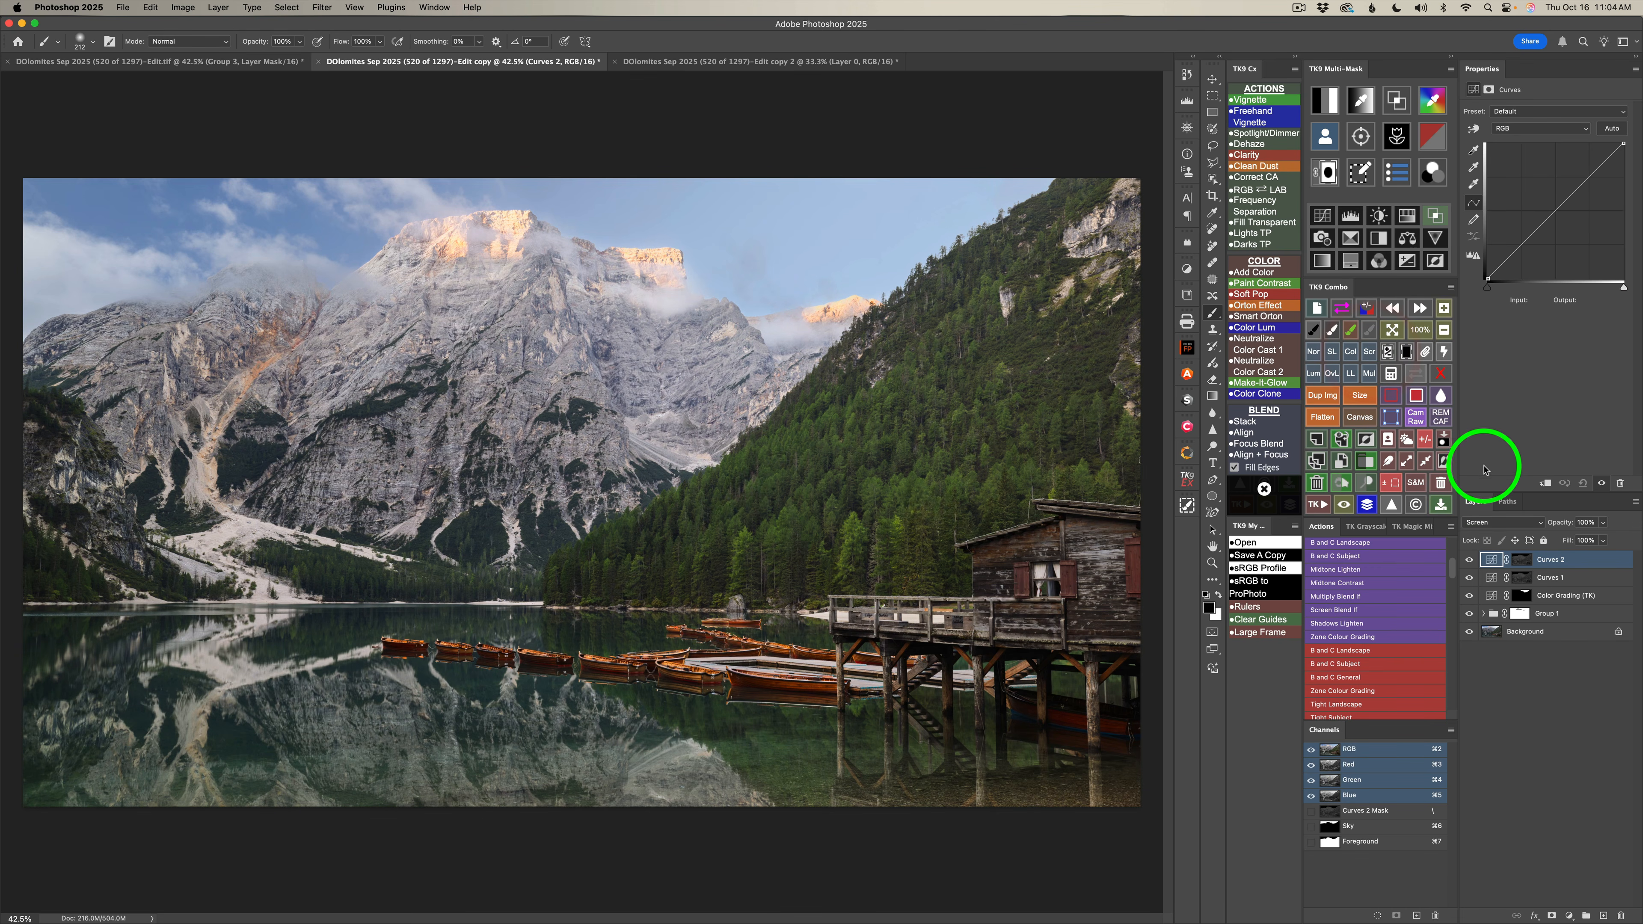
left_click(1470, 562)
left_click(1469, 562)
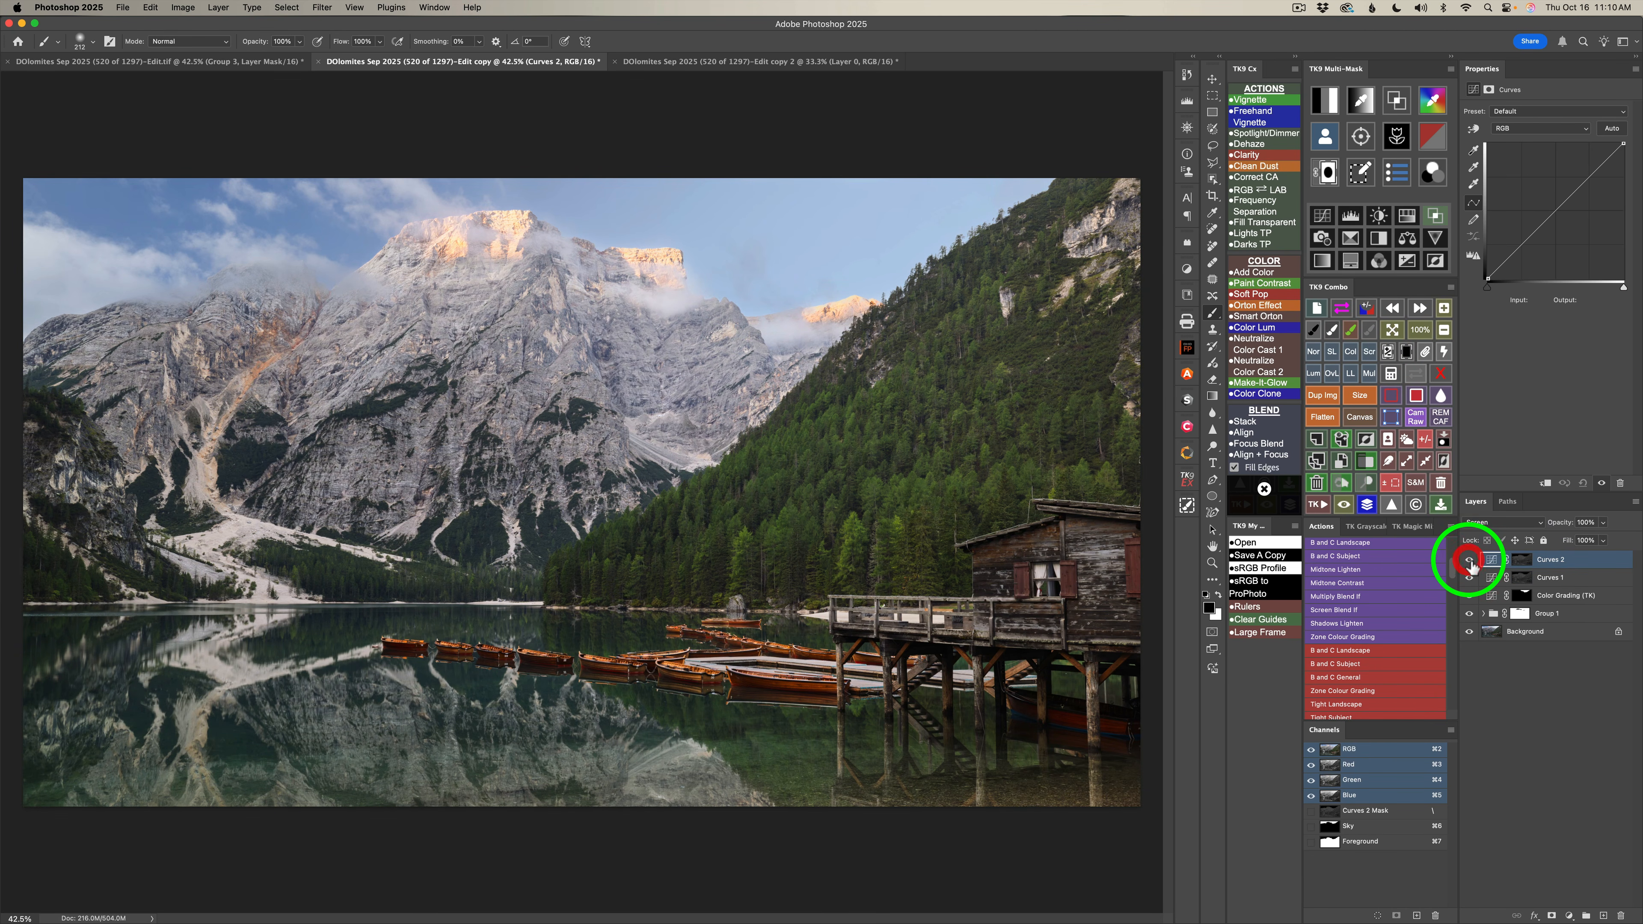
left_click(1470, 562)
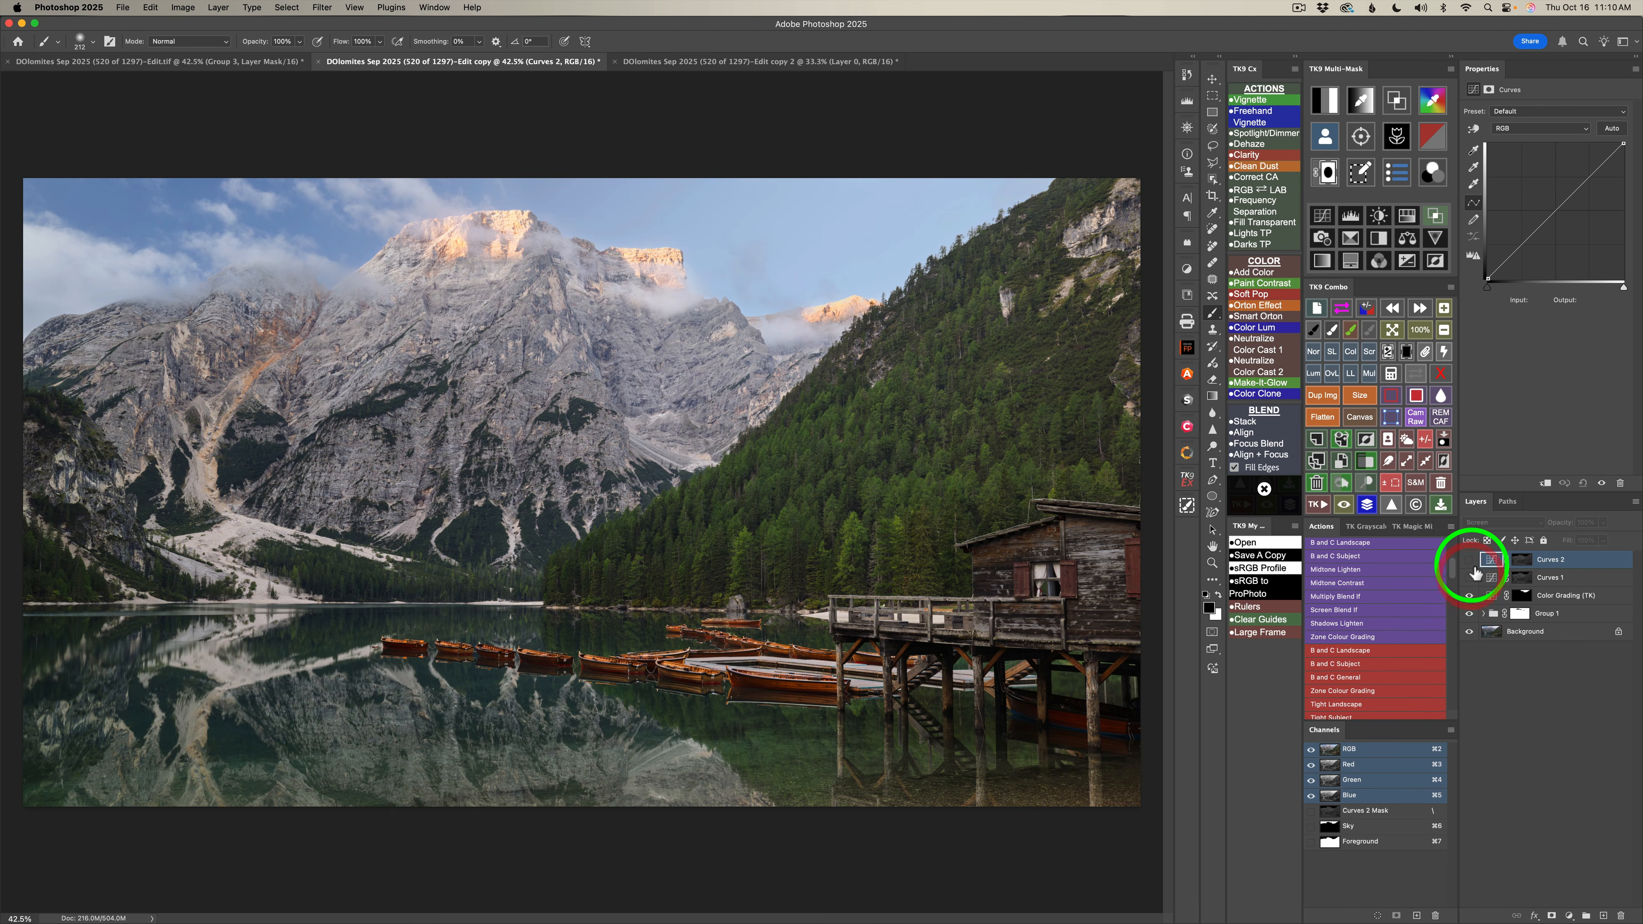
left_click_drag(1470, 560, 1470, 577)
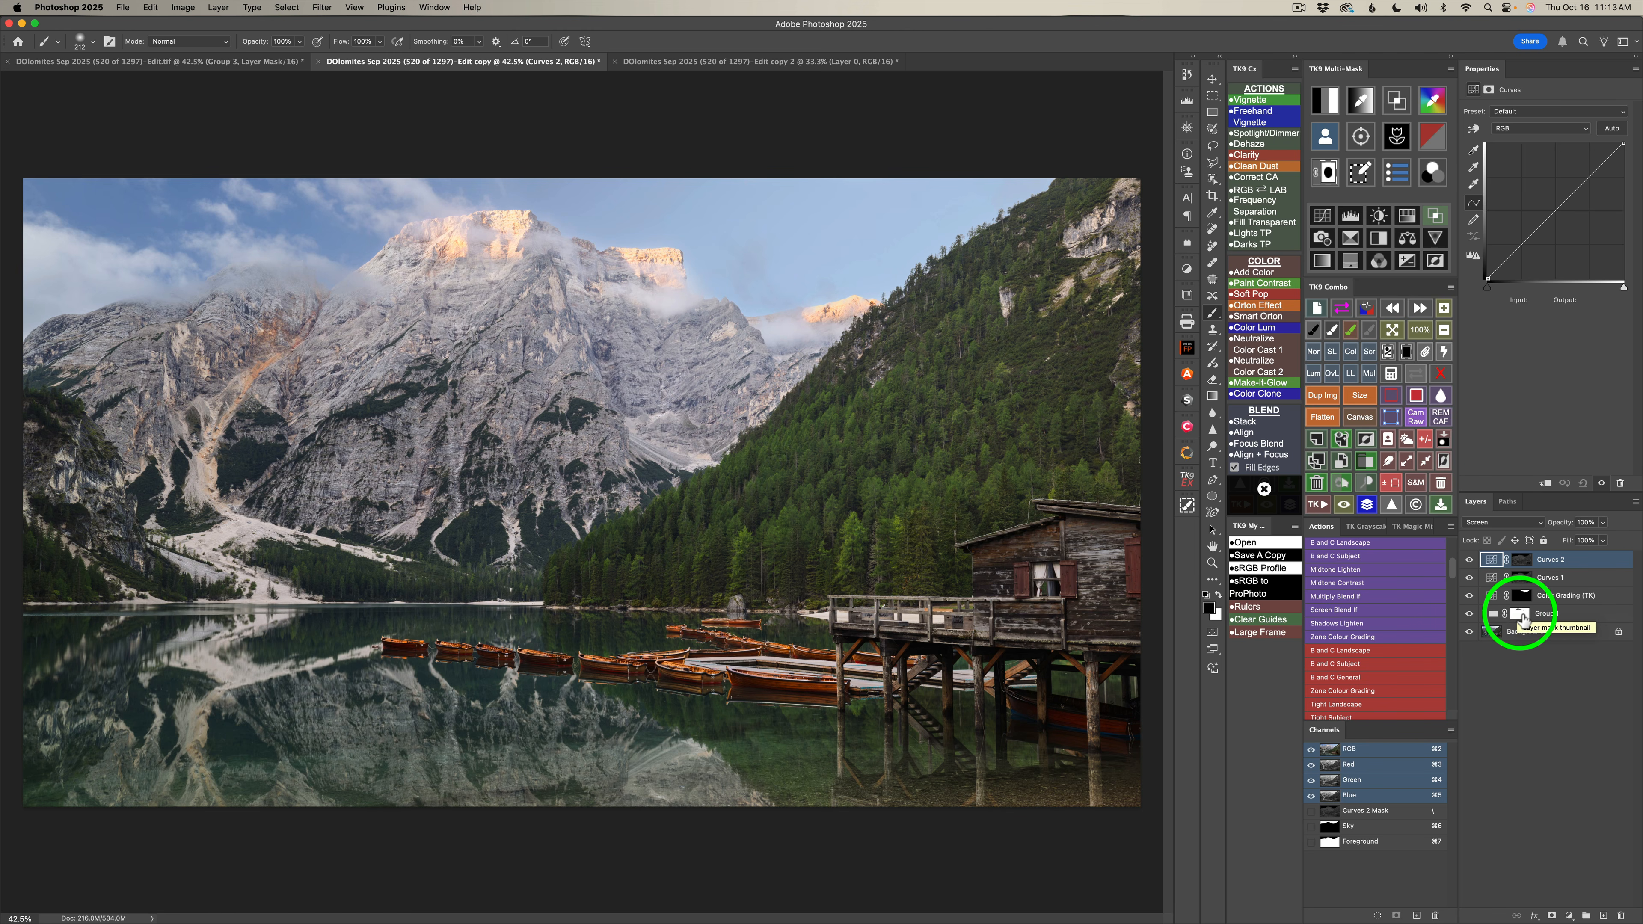
Place Curves 2 in a group, copy Group 1's mask onto the group, and compare the image with and without it.
left_click(1368, 461)
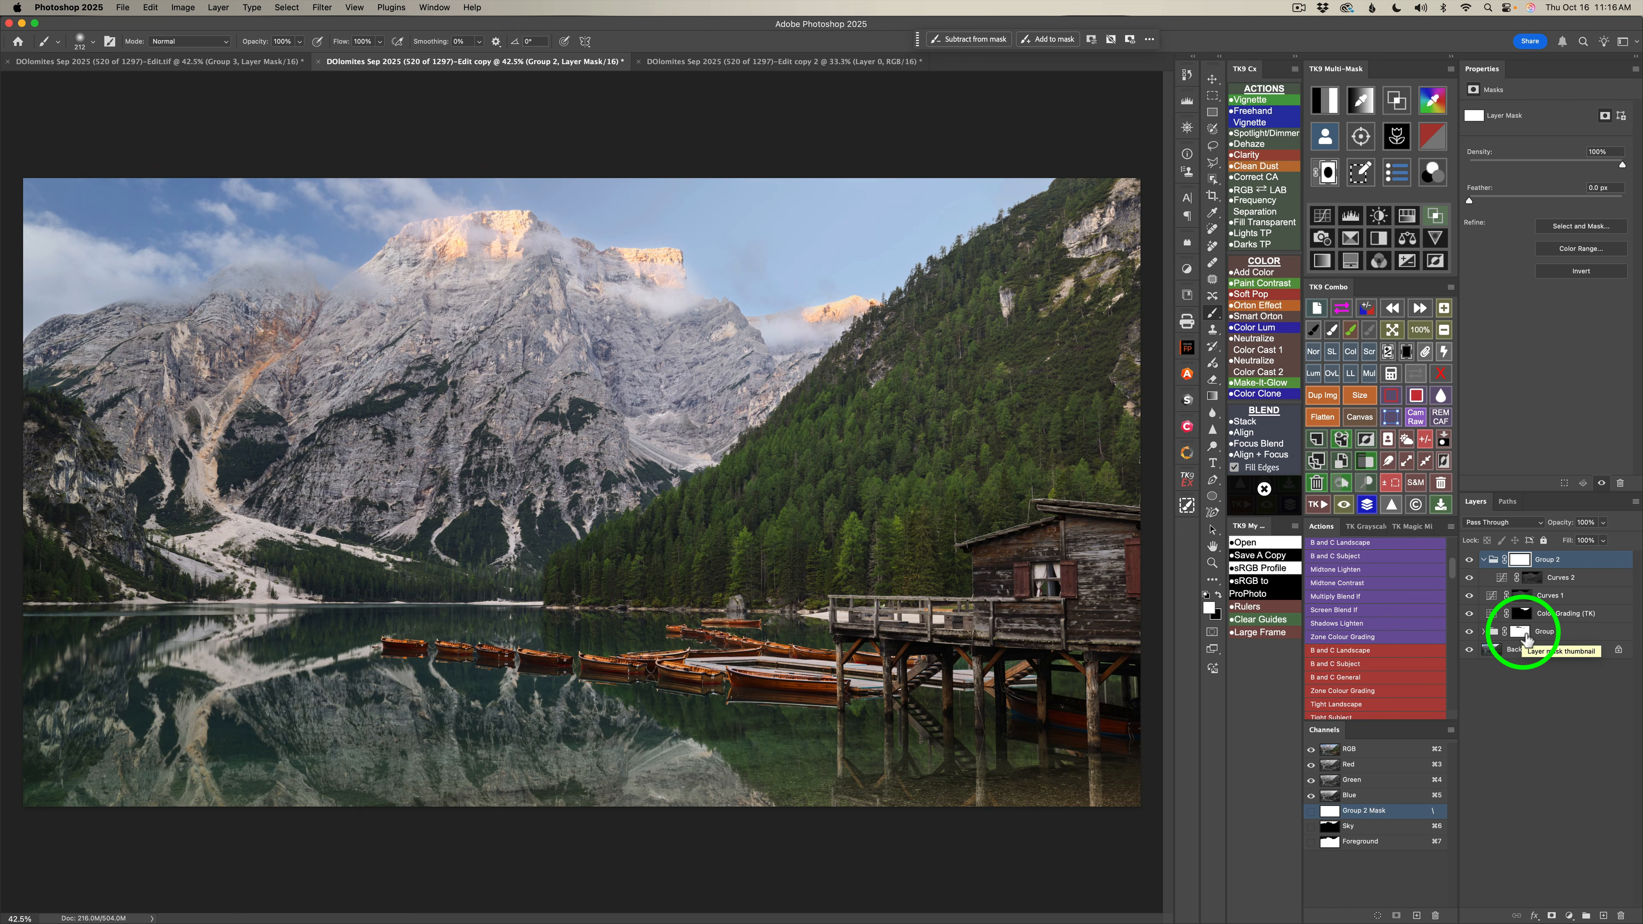
left_click_drag(1527, 635, 1516, 559)
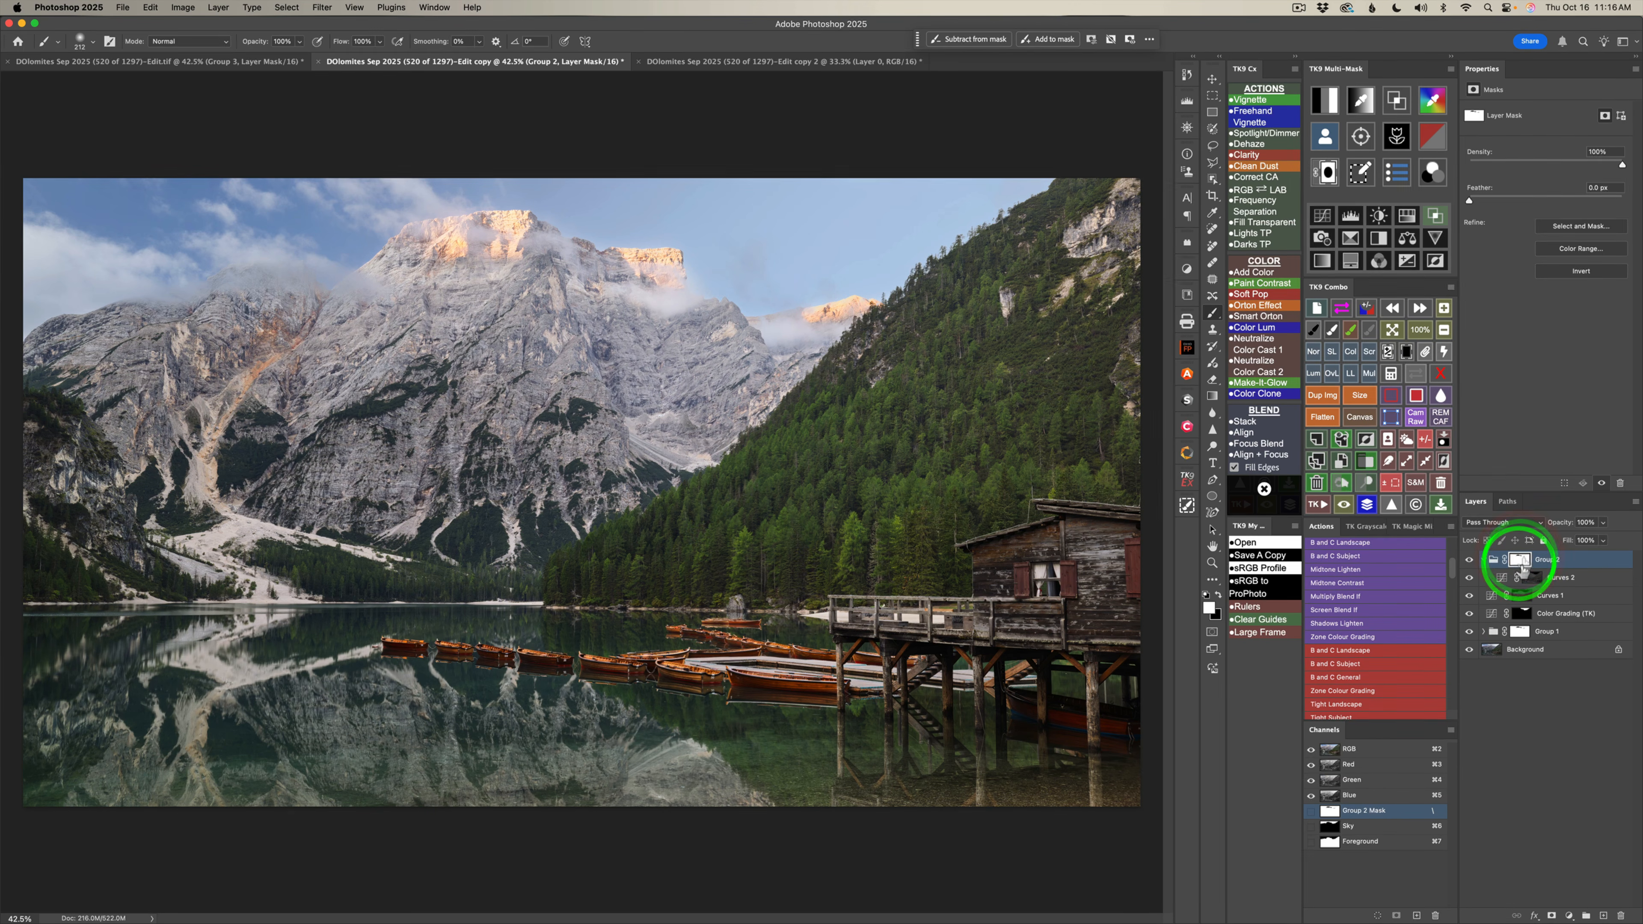
left_click(1468, 560)
left_click(1468, 561)
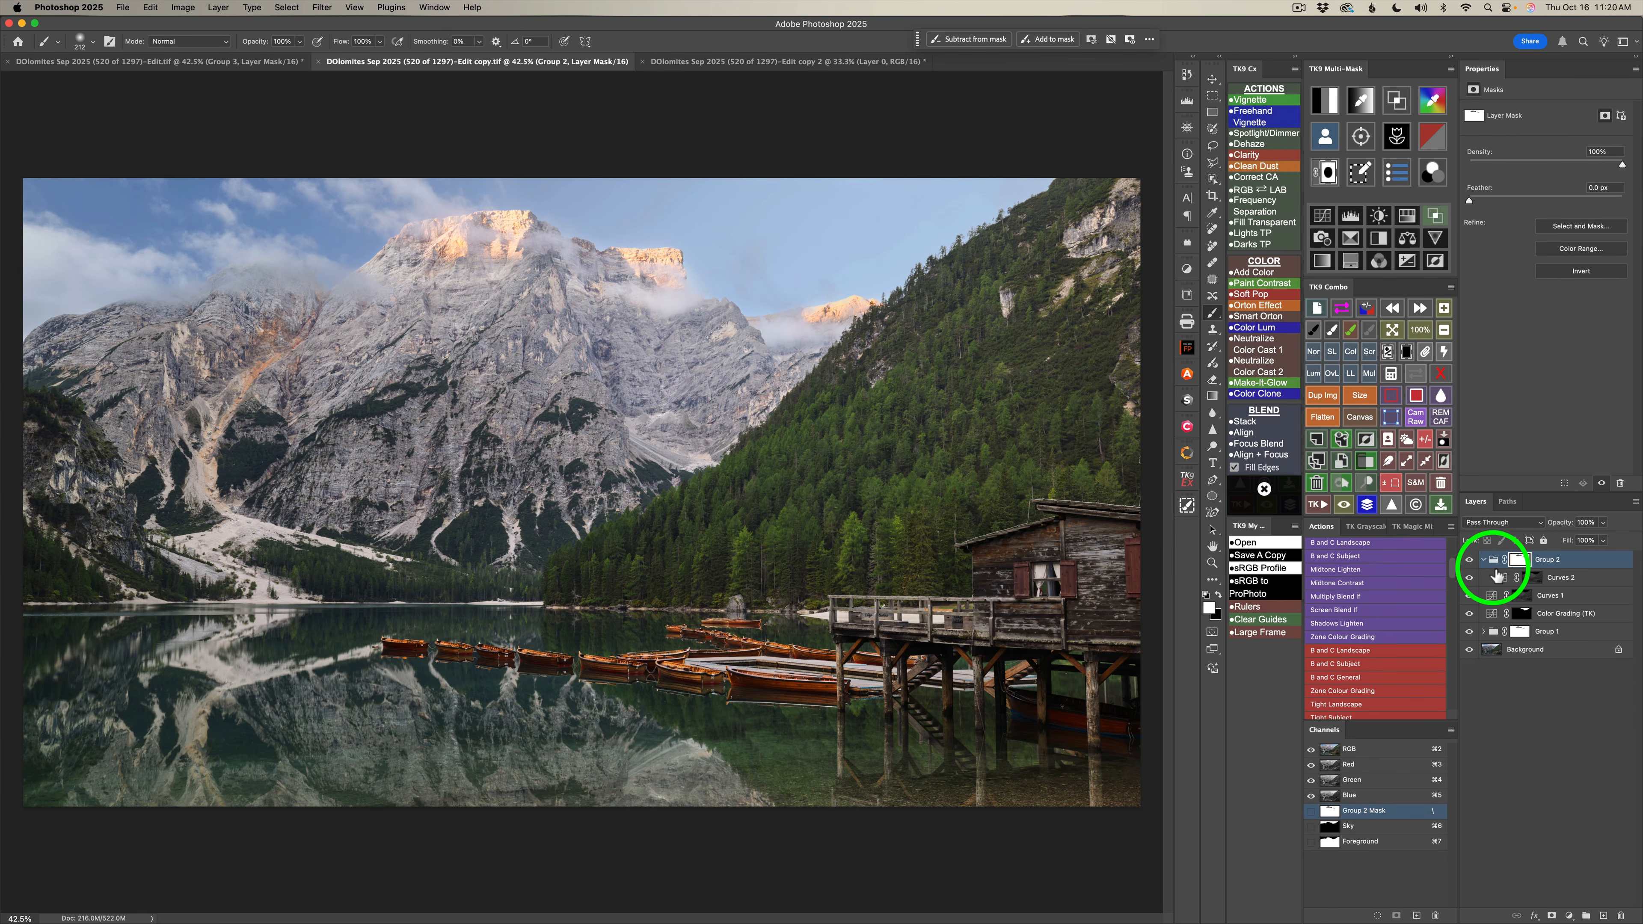
Collapse Group 2, add a Selective Color layer with Reds at Cyan -47, Magenta +8 and Black -20, and compare the image without it.
left_click(1483, 561)
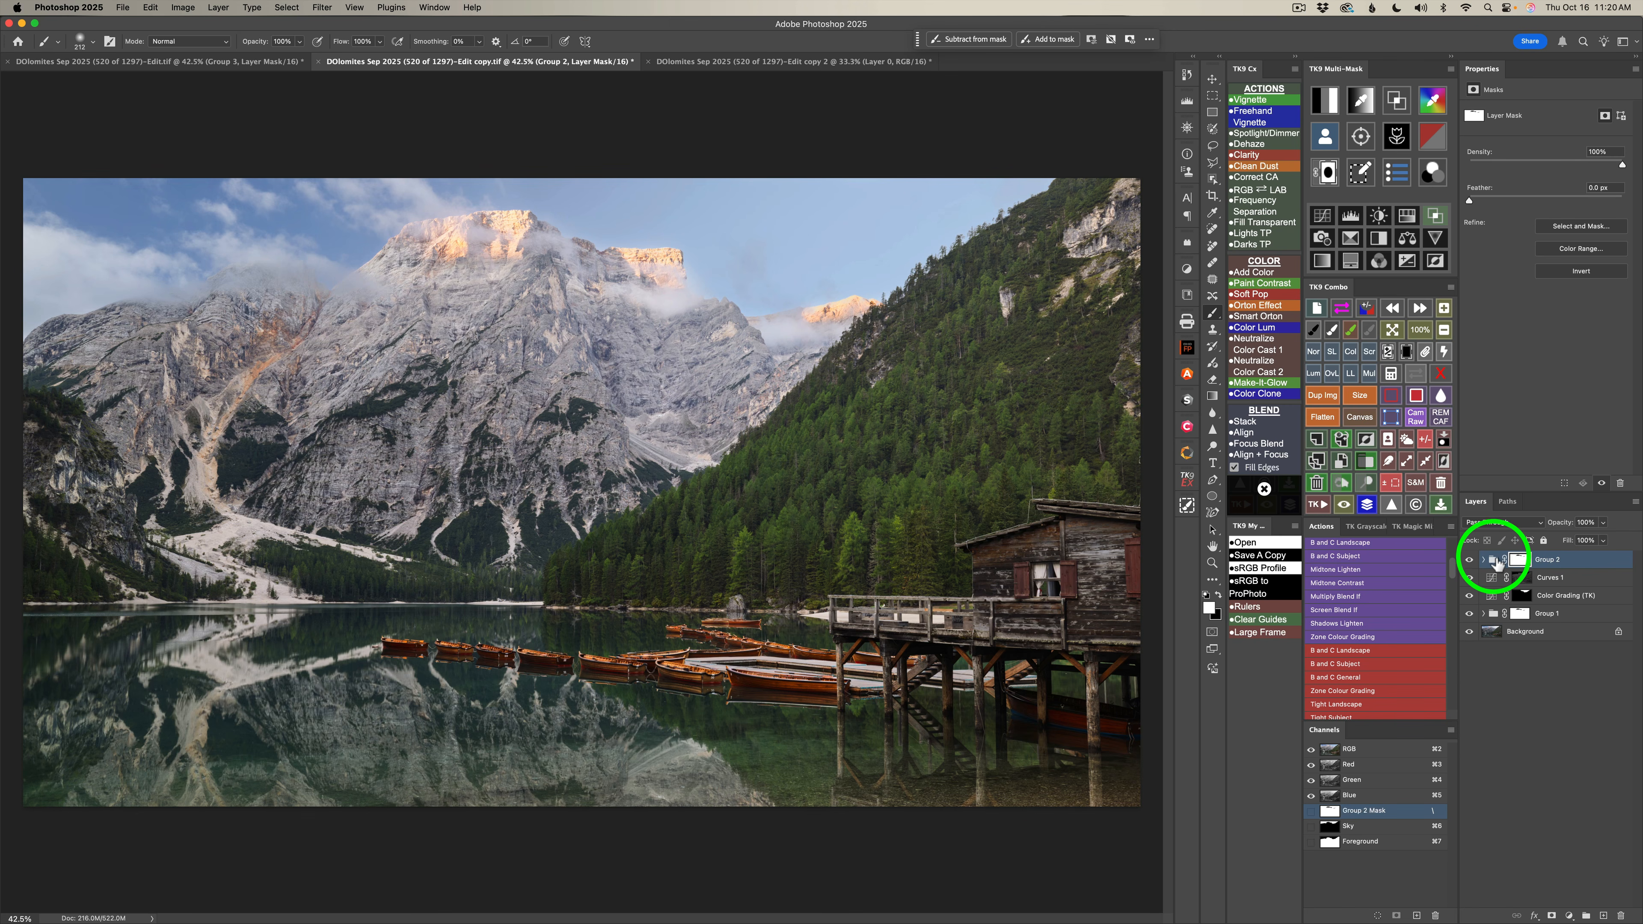
key("v")
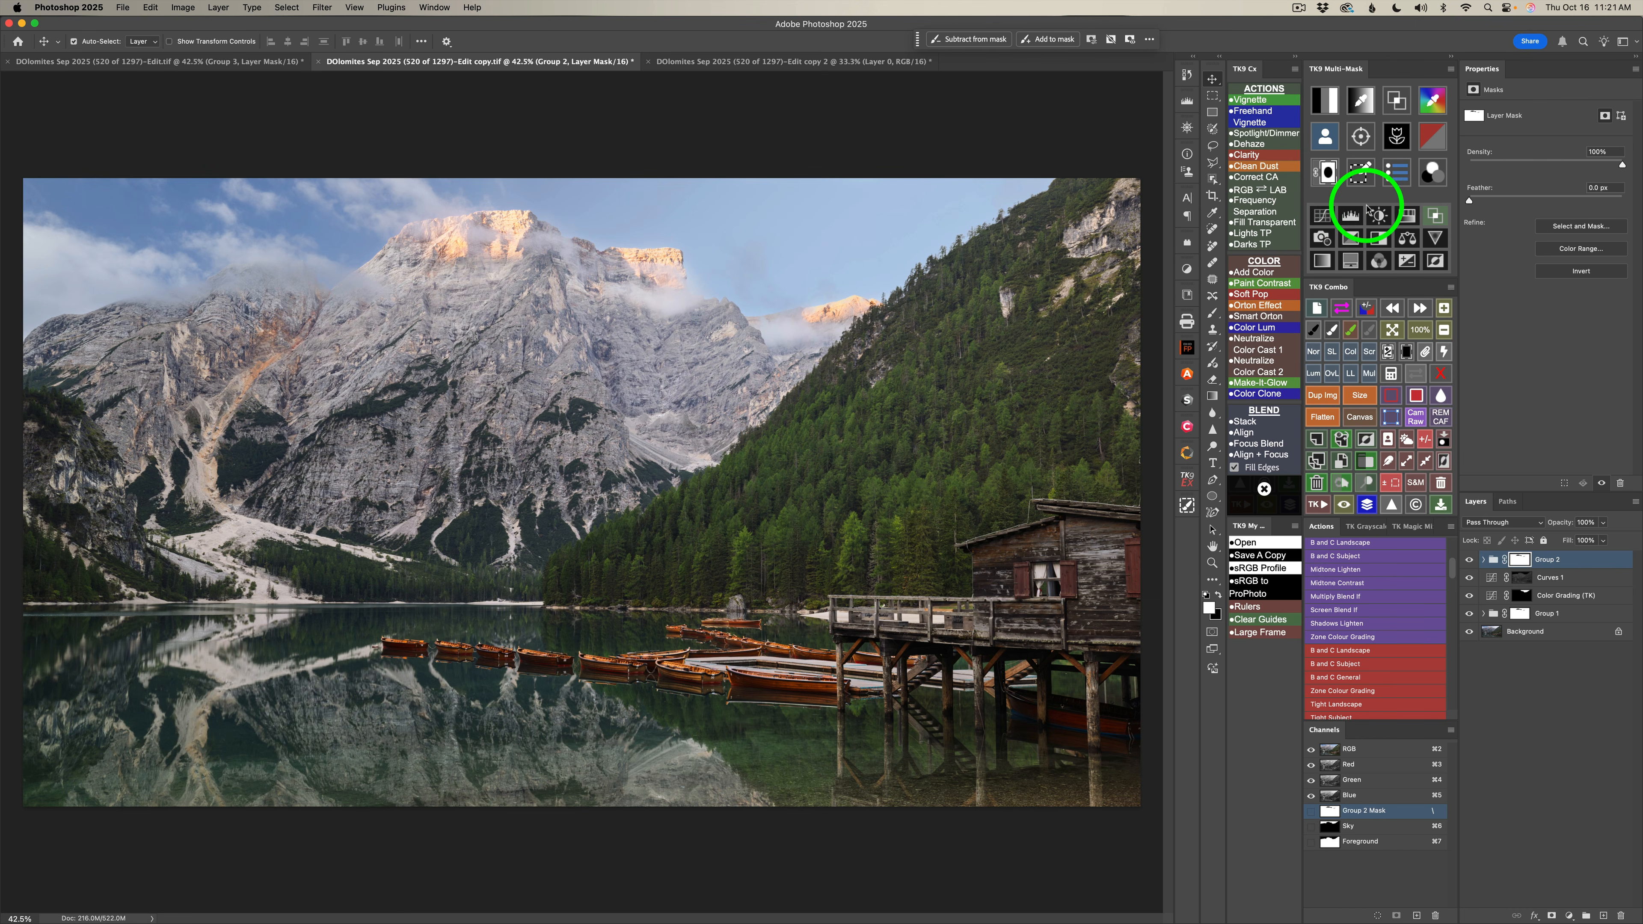
left_click(1351, 239)
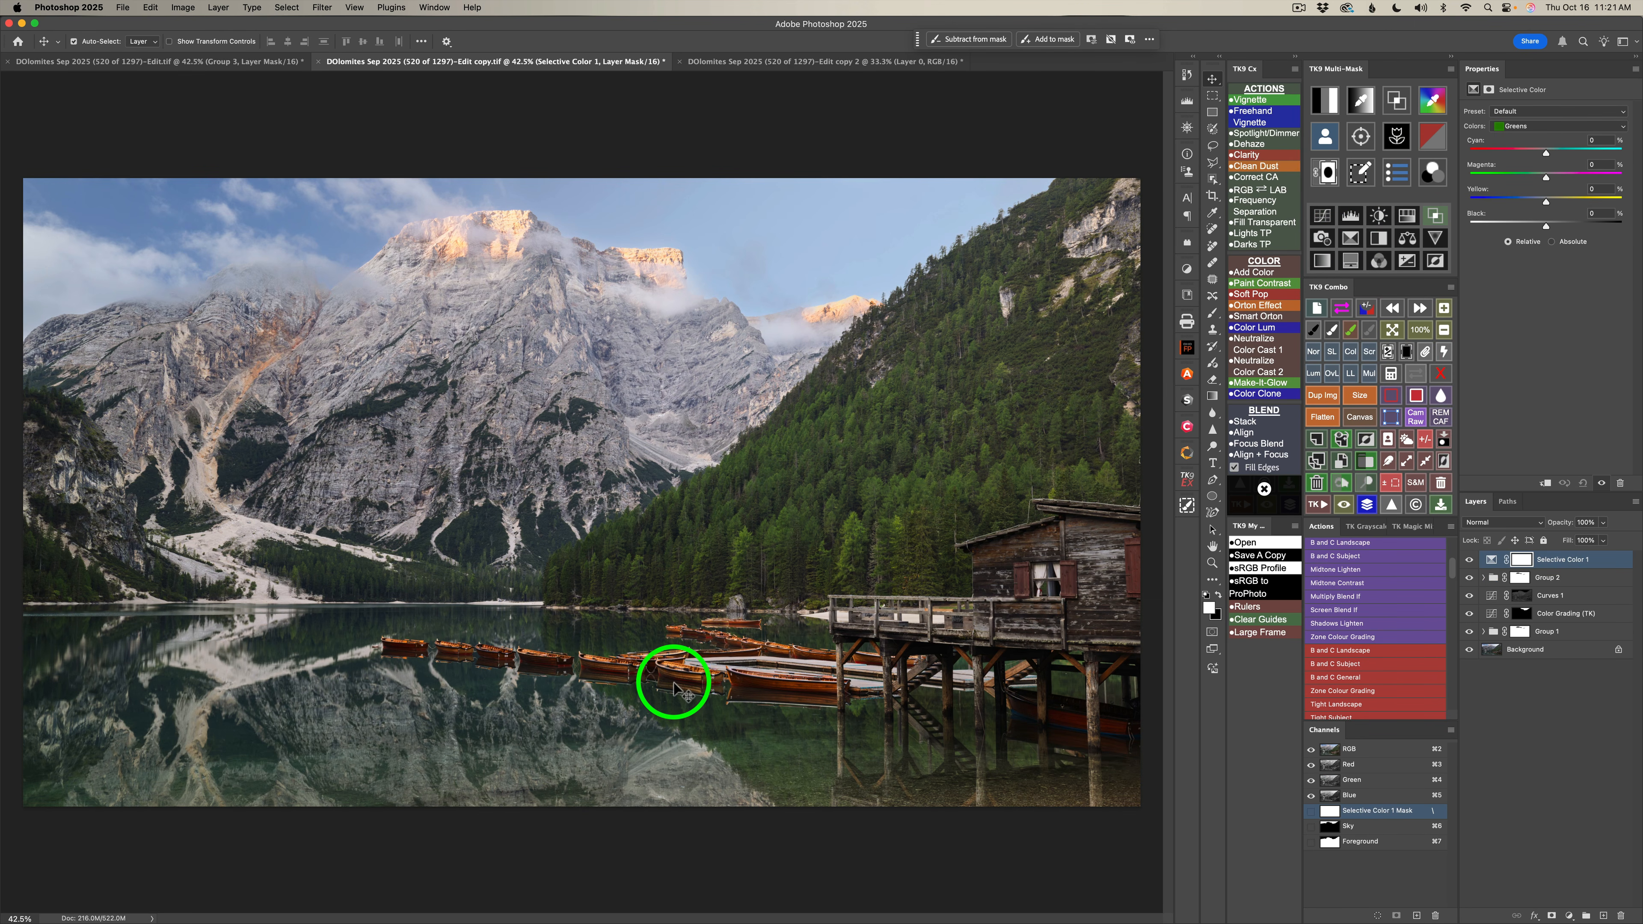
left_click(1541, 133)
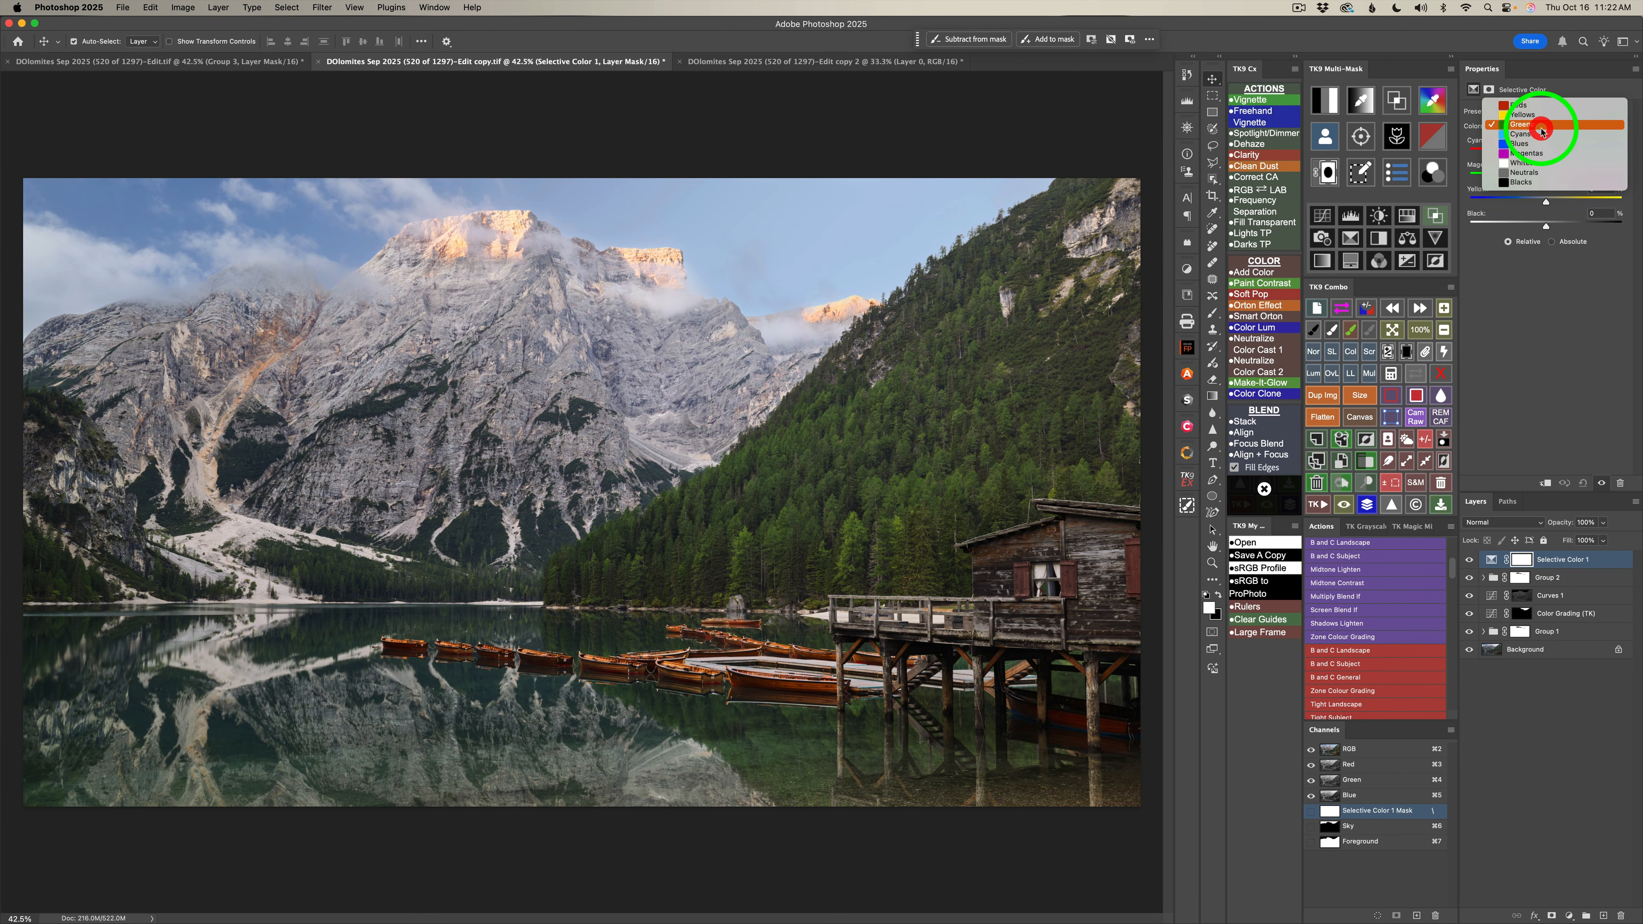
left_click(1536, 108)
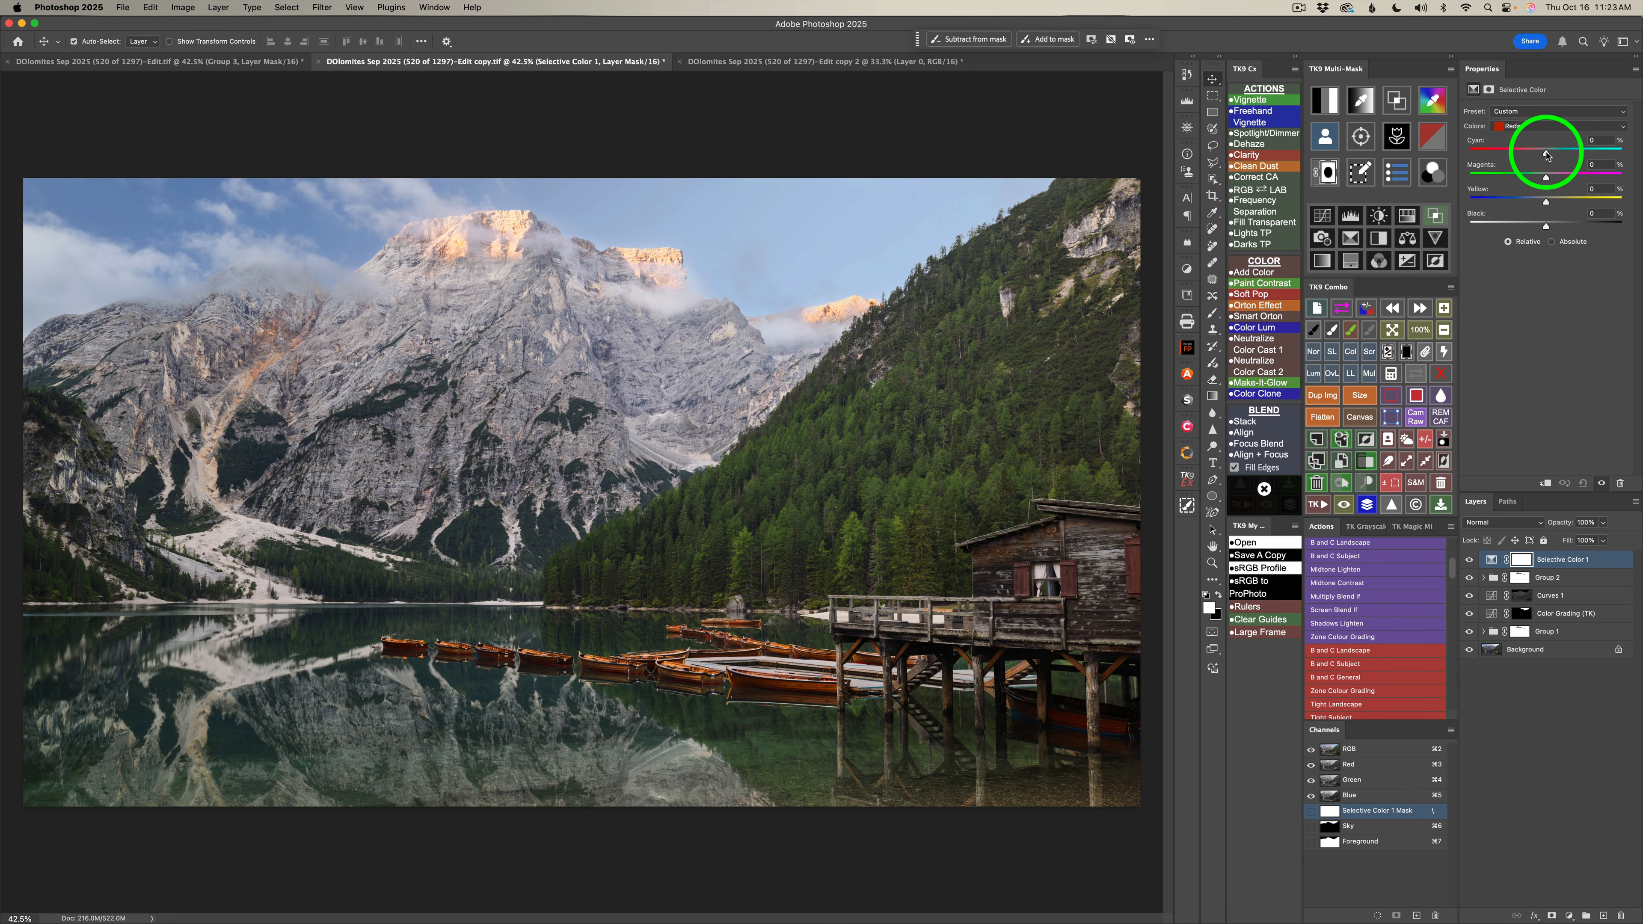
left_click_drag(1546, 155, 1509, 155)
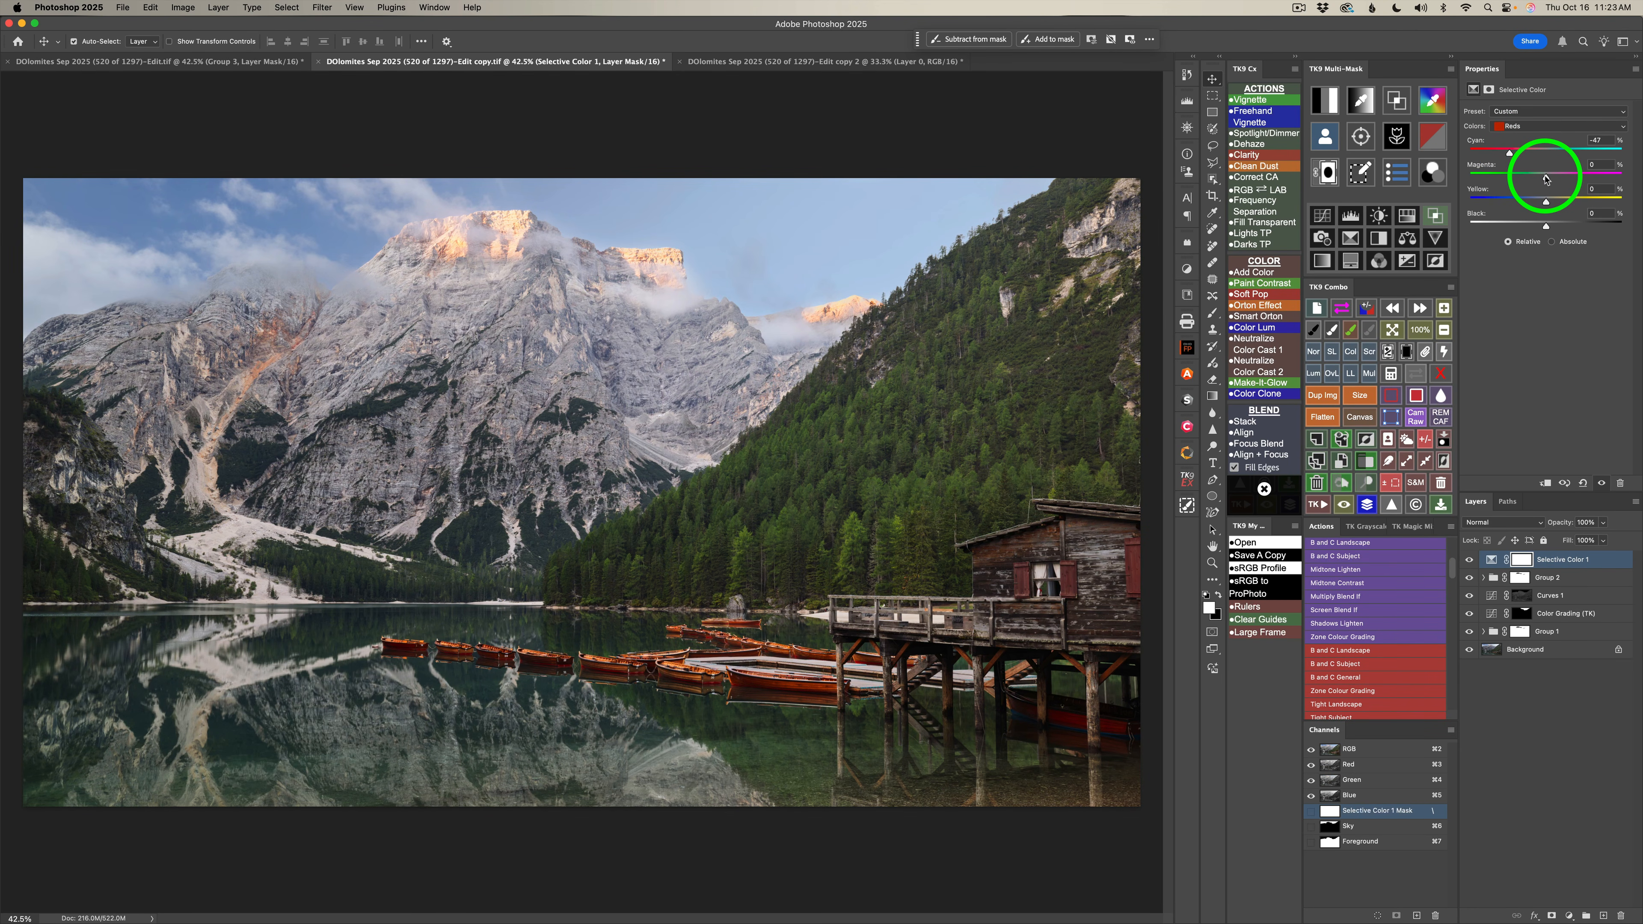
left_click_drag(1545, 178, 1553, 179)
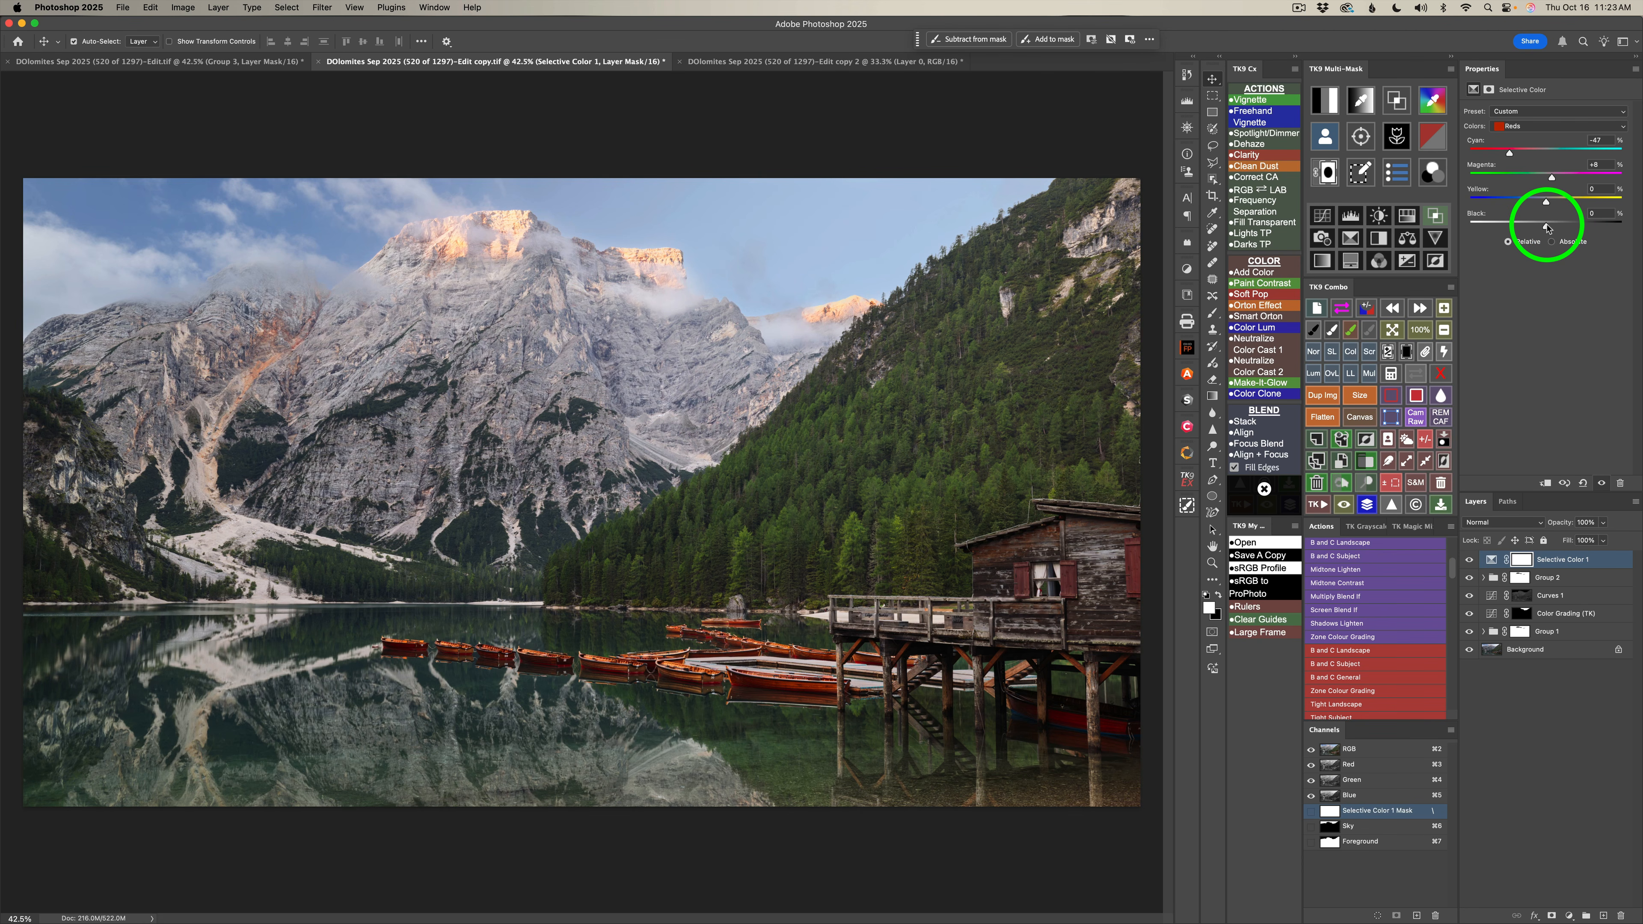
left_click_drag(1547, 228, 1530, 228)
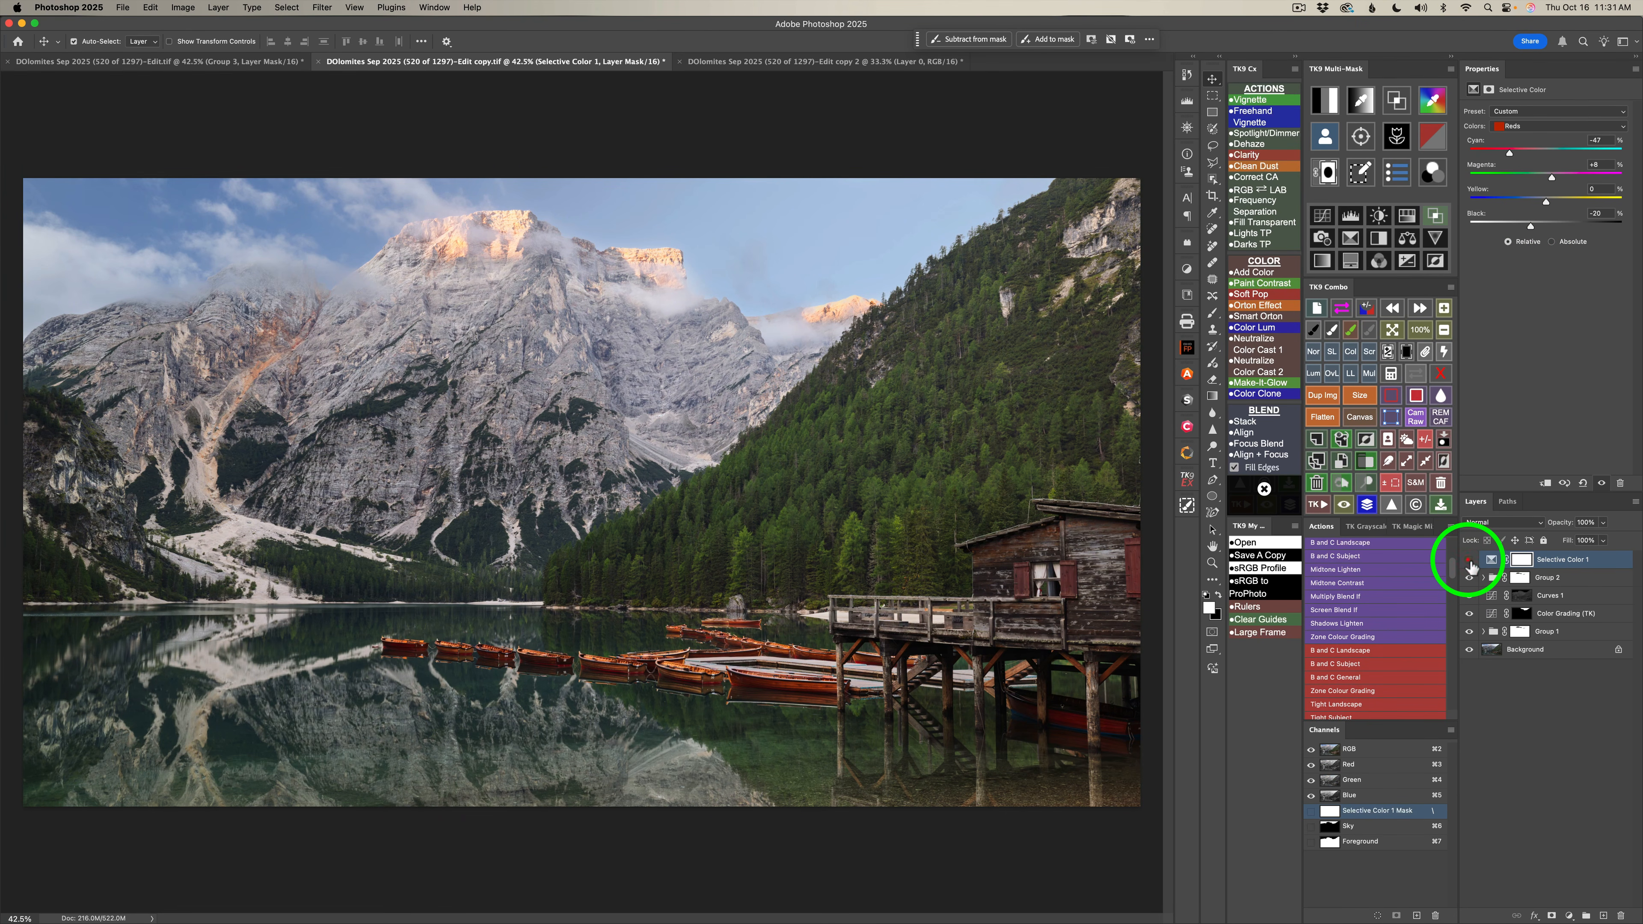
left_click(1468, 559)
left_click(1468, 560)
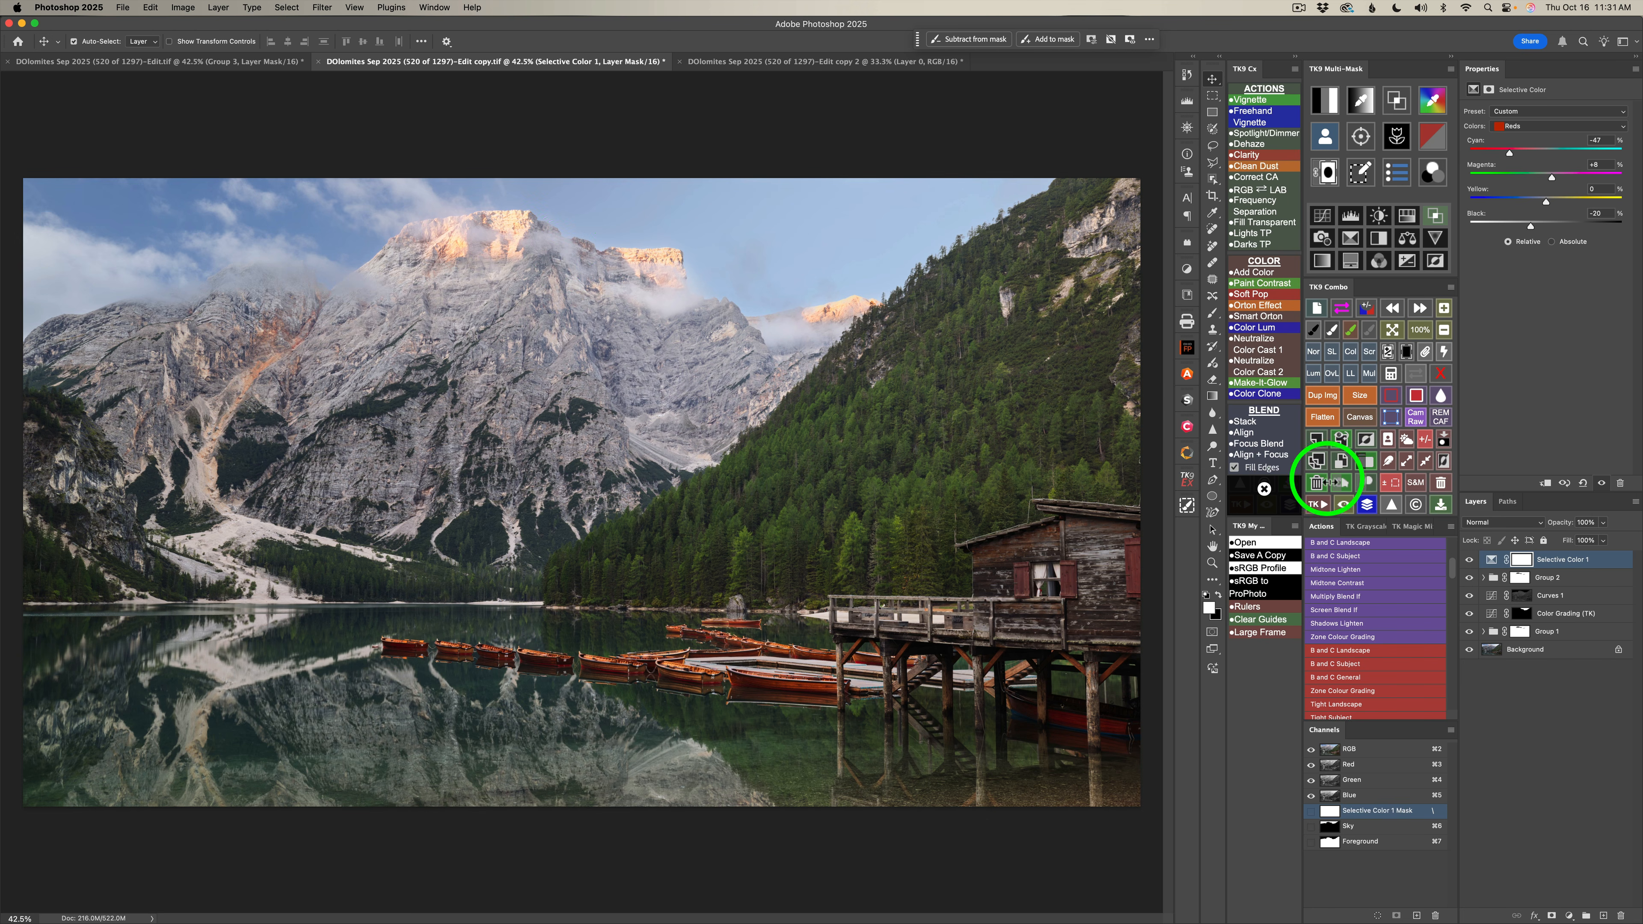
Paint black on the Selective Color 1 mask over the reddish rock on the left mountain and its reflection, and compare the effect.
left_click(1313, 329)
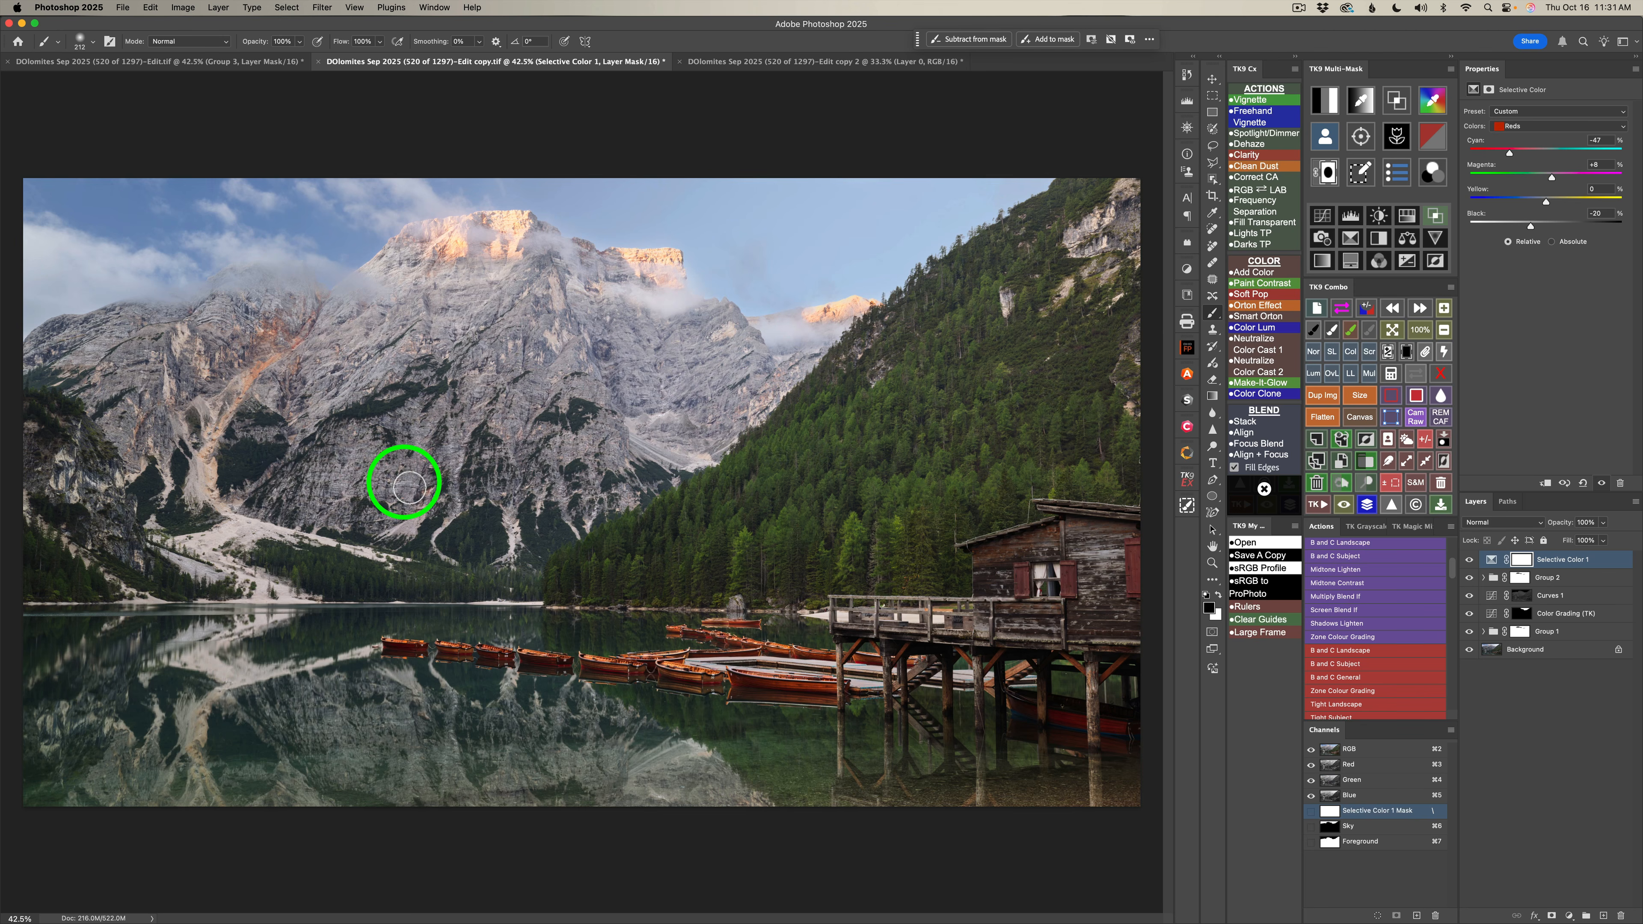
left_click_drag(388, 477, 466, 474)
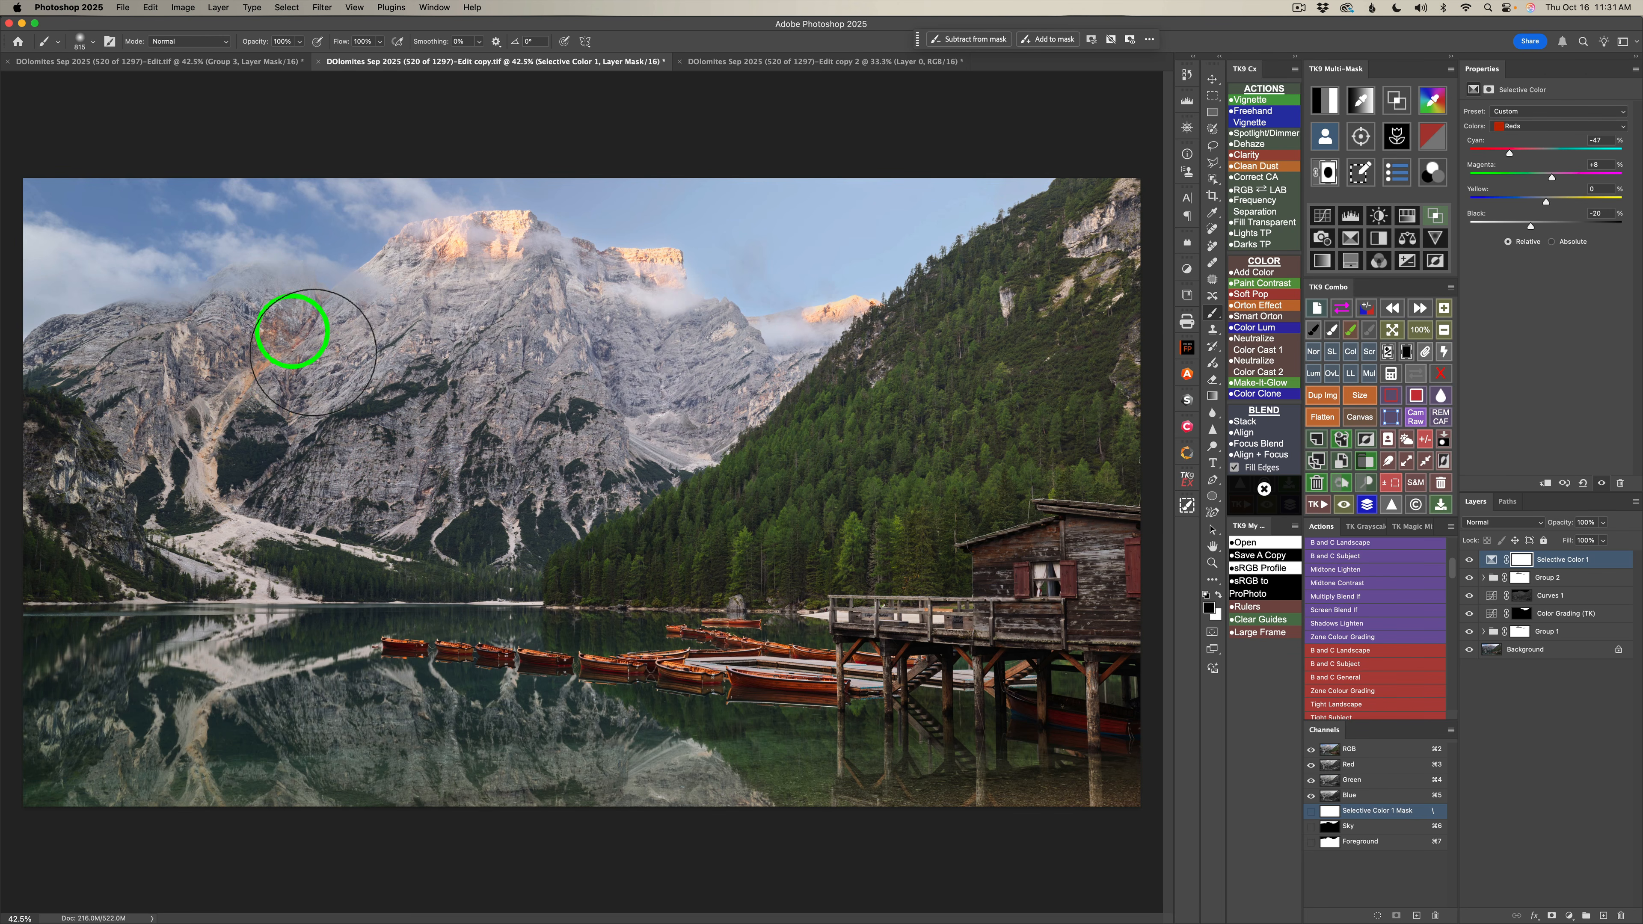
mouse_move(215, 716)
left_mouse_down()
mouse_move(288, 366)
mouse_move(262, 466)
left_mouse_up()
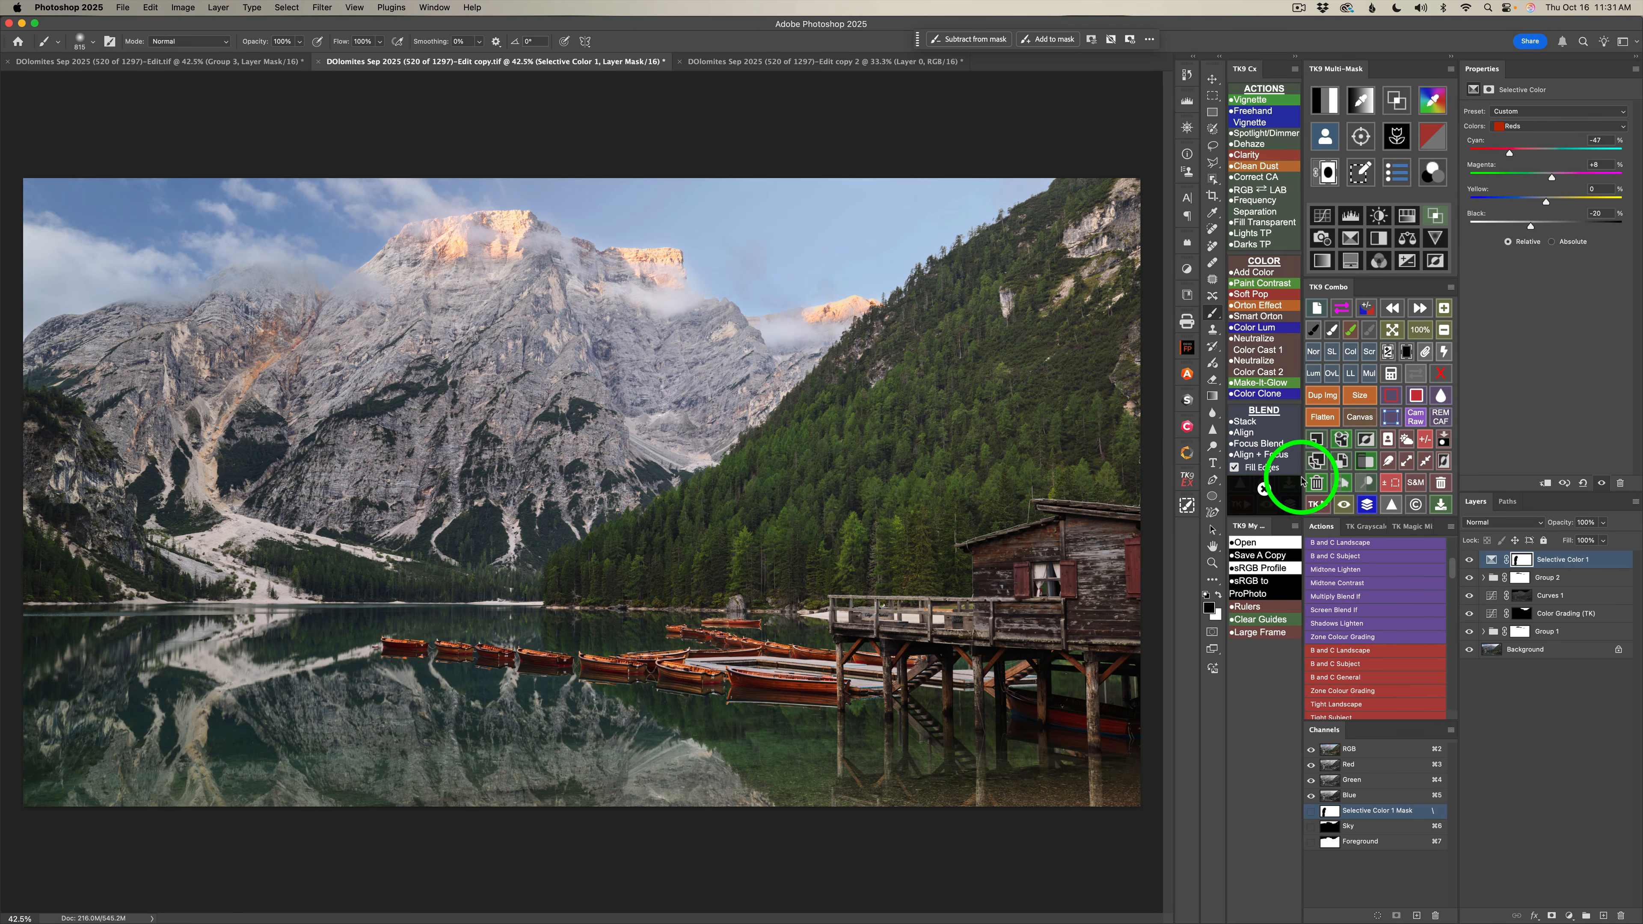
left_click(1472, 566)
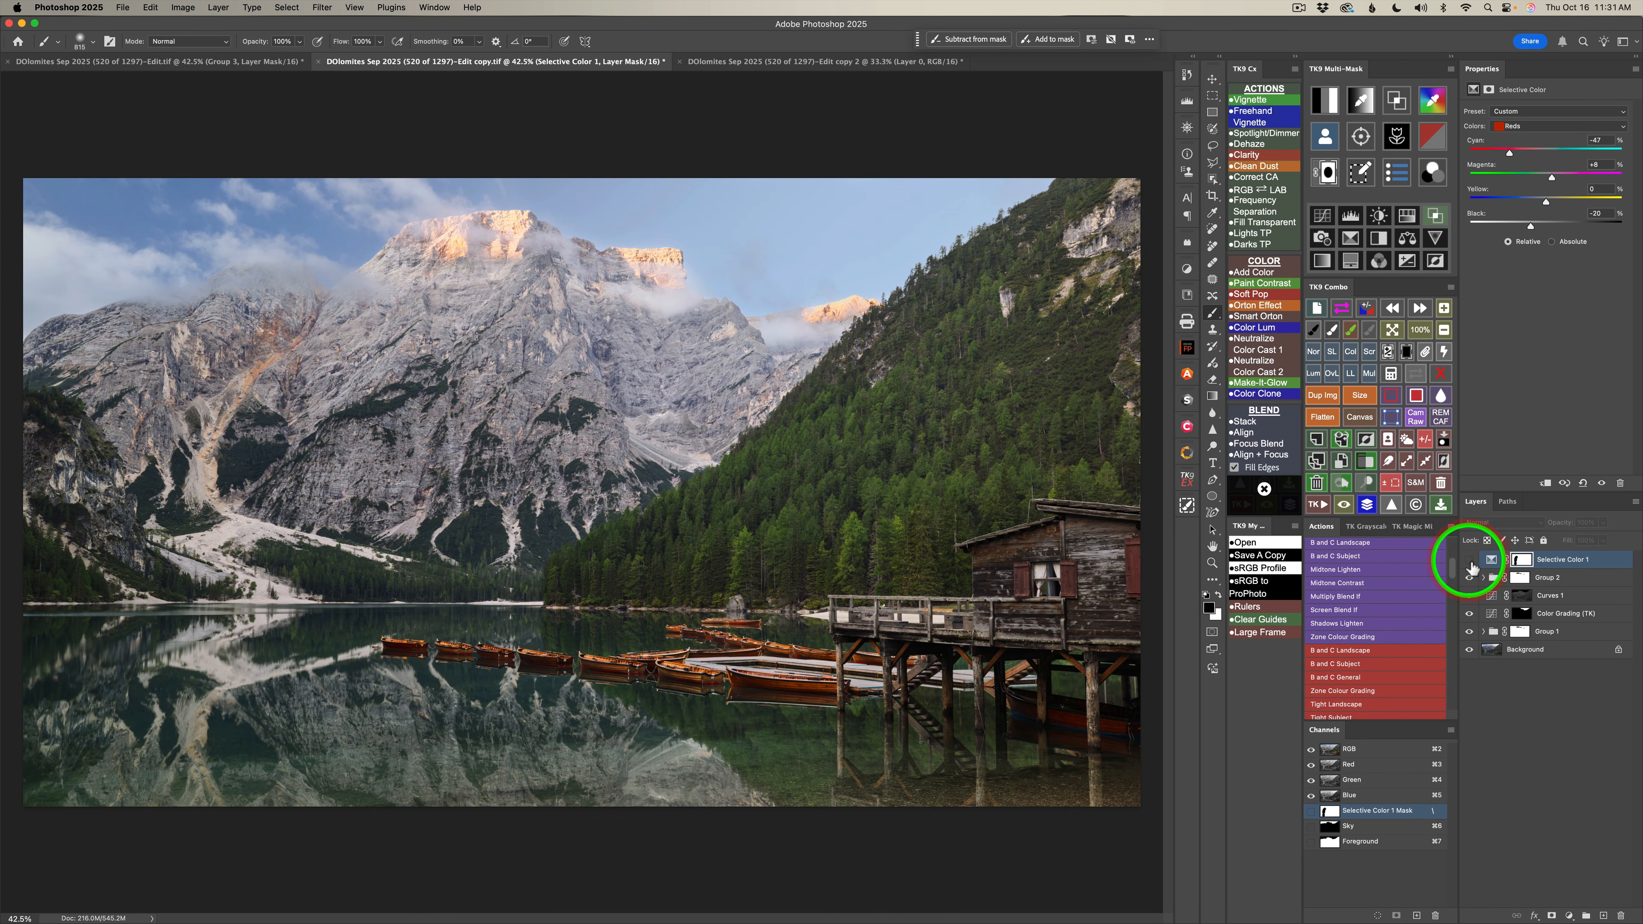
left_click(1468, 560)
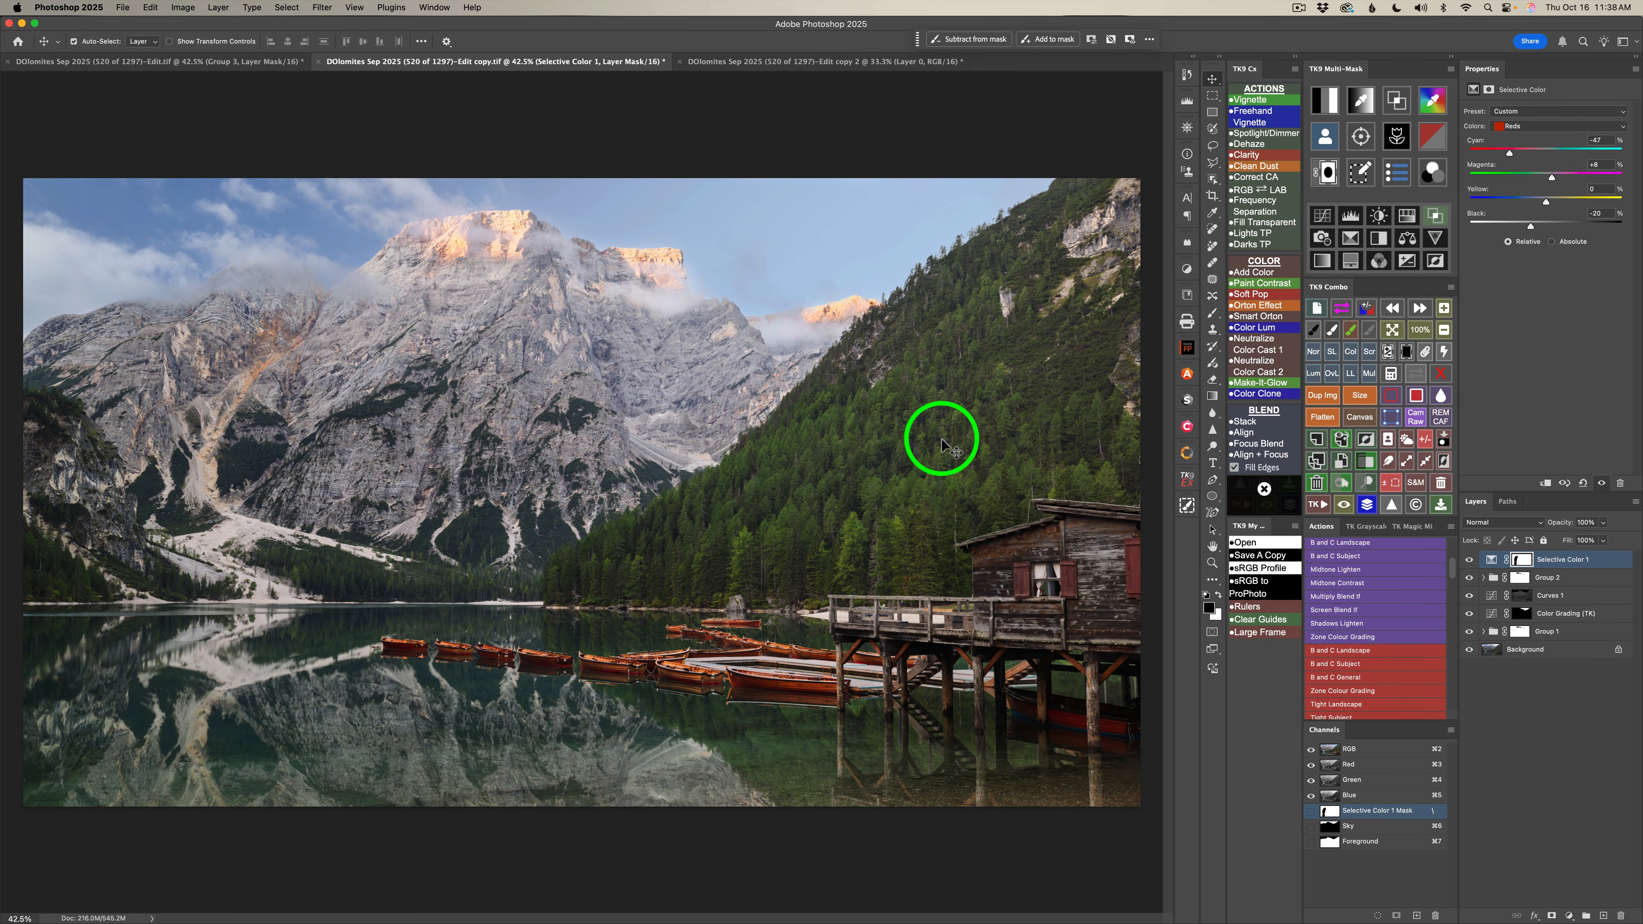
Add a second Selective Color layer with Yellows at Magenta -18, Yellow +12 and Black -20, and compare the image with and without it.
left_click(1354, 238)
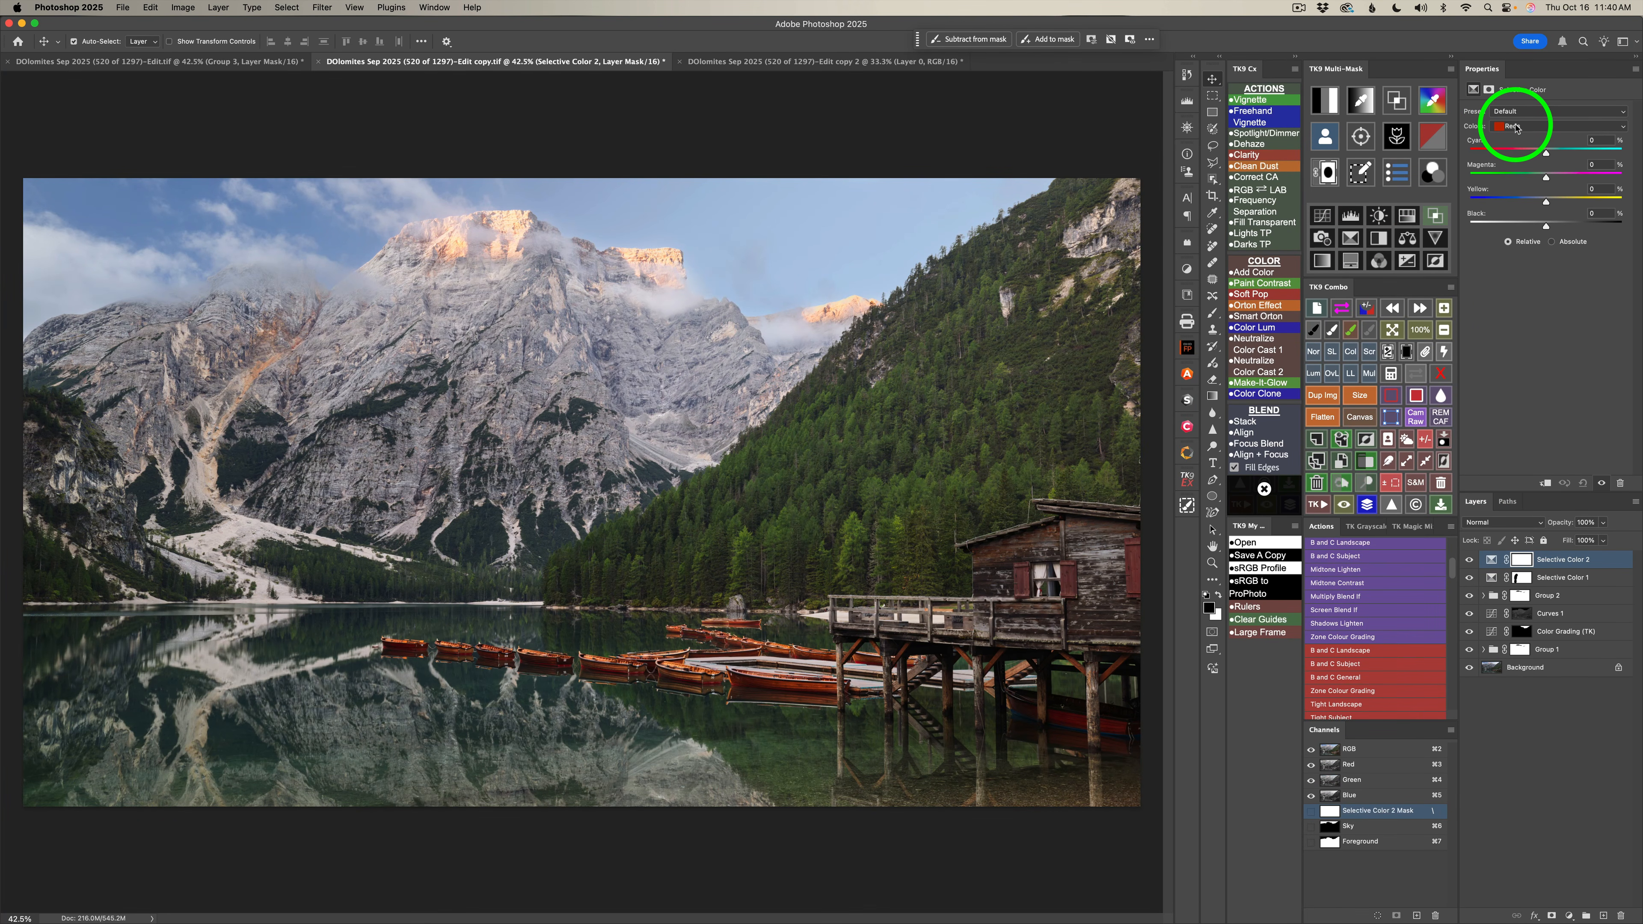
left_click(1516, 127)
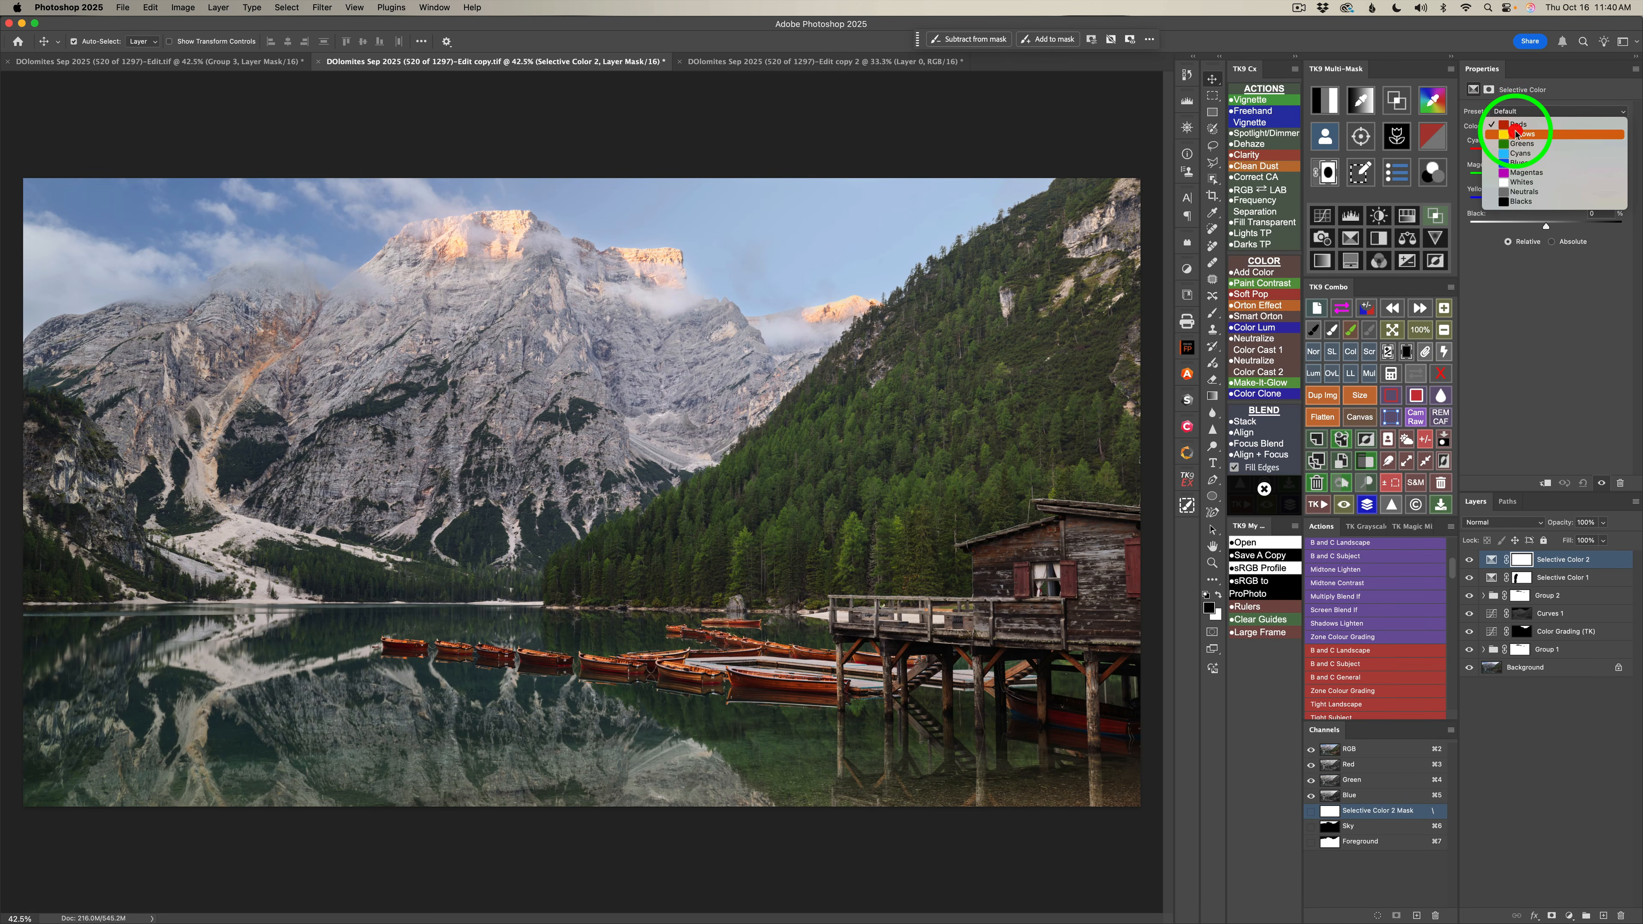
left_click(1516, 134)
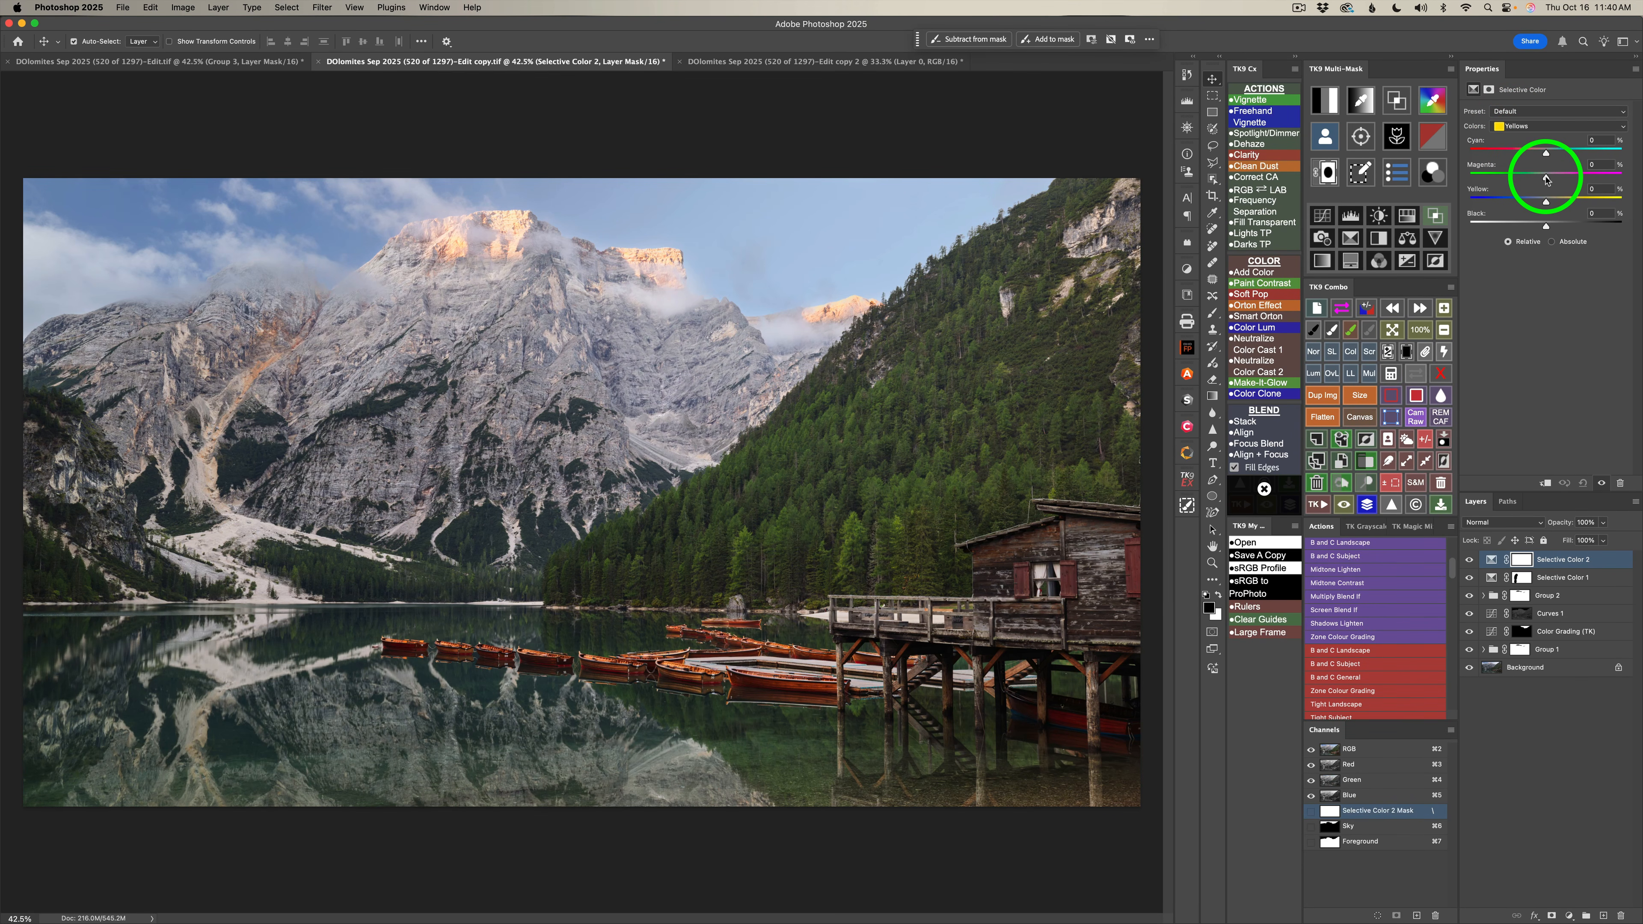
mouse_move(1545, 179)
left_mouse_down()
mouse_move(1503, 179)
mouse_move(1532, 178)
left_mouse_up()
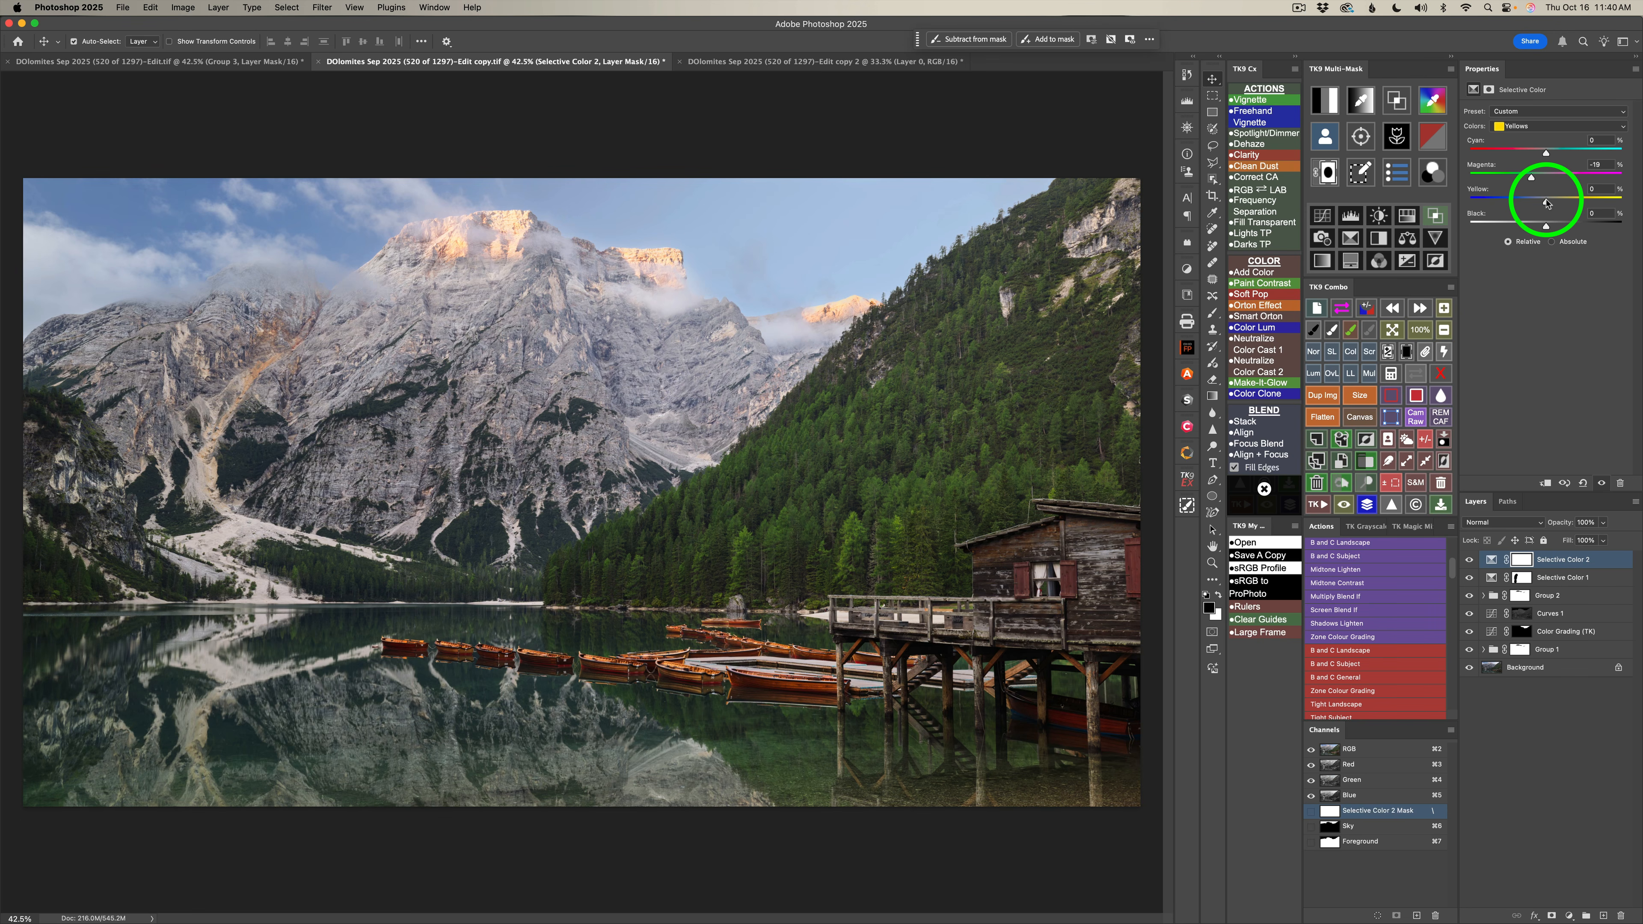
left_click_drag(1545, 200, 1548, 202)
left_click_drag(1550, 204, 1555, 203)
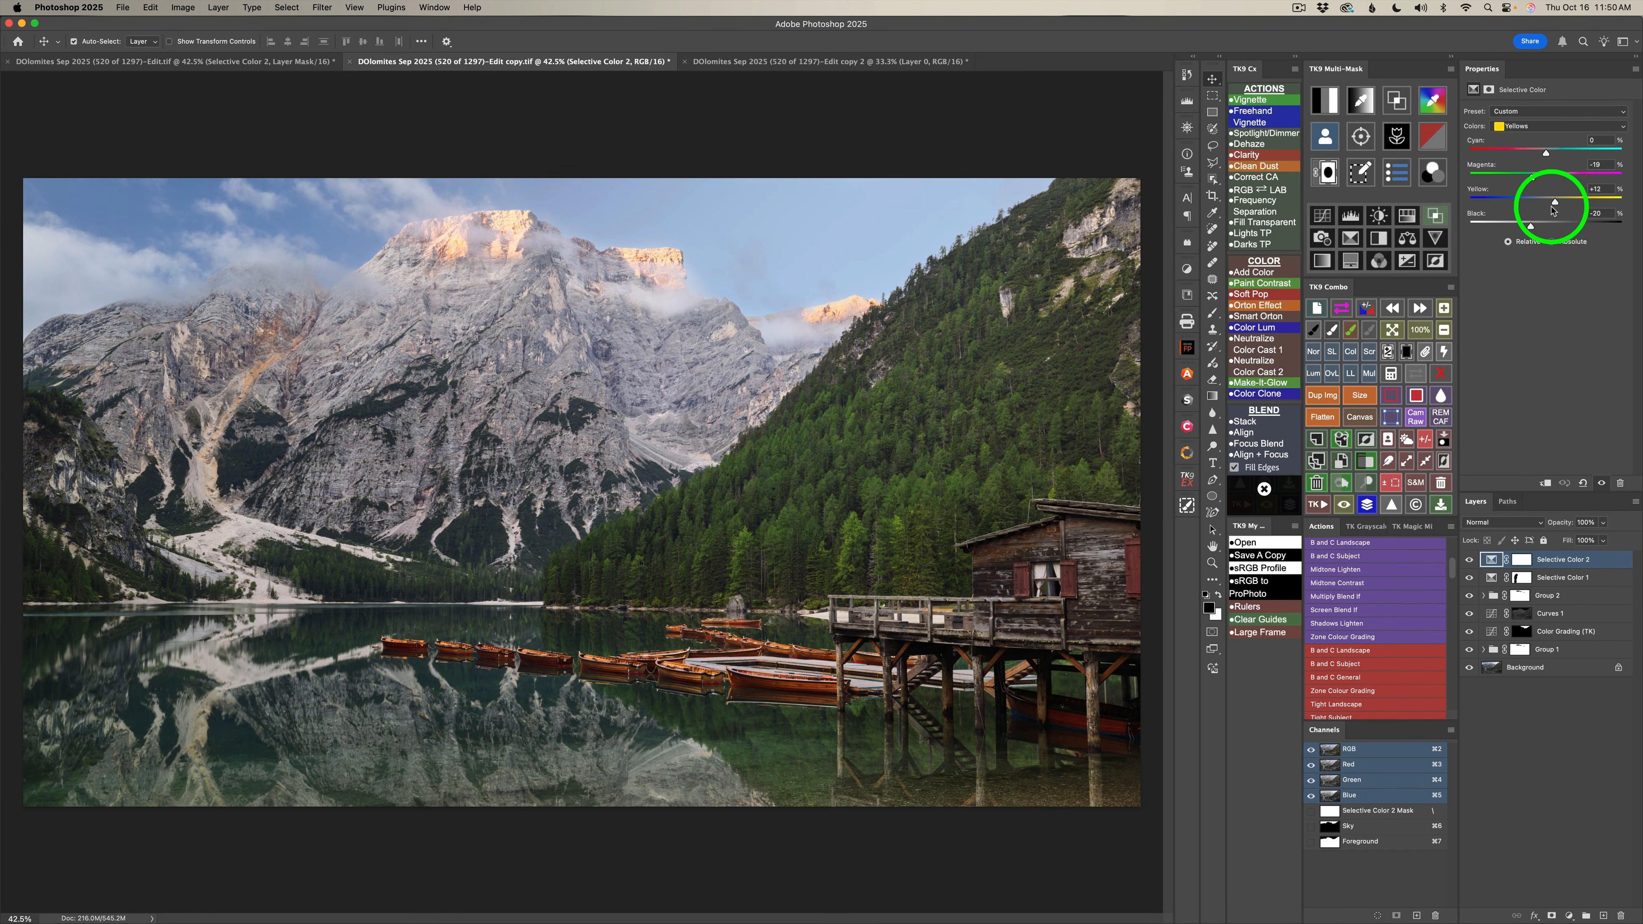
left_click(1469, 559)
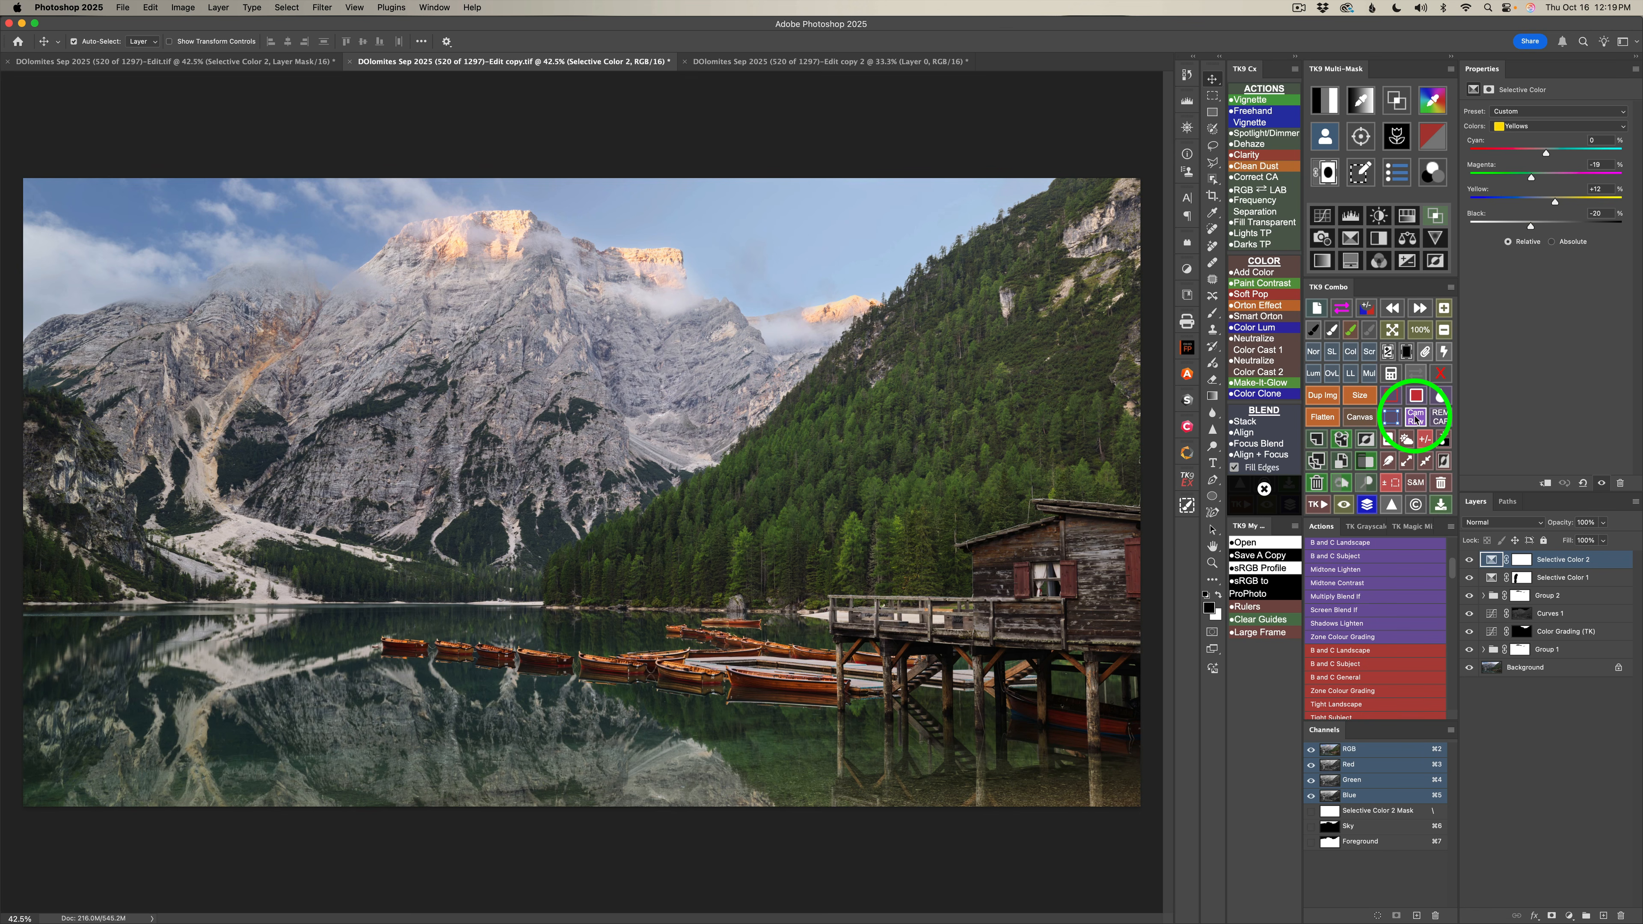
Apply a Camera Raw Filter with Texture +38, Clarity +22 and Dehaze -4.
left_click(1415, 419)
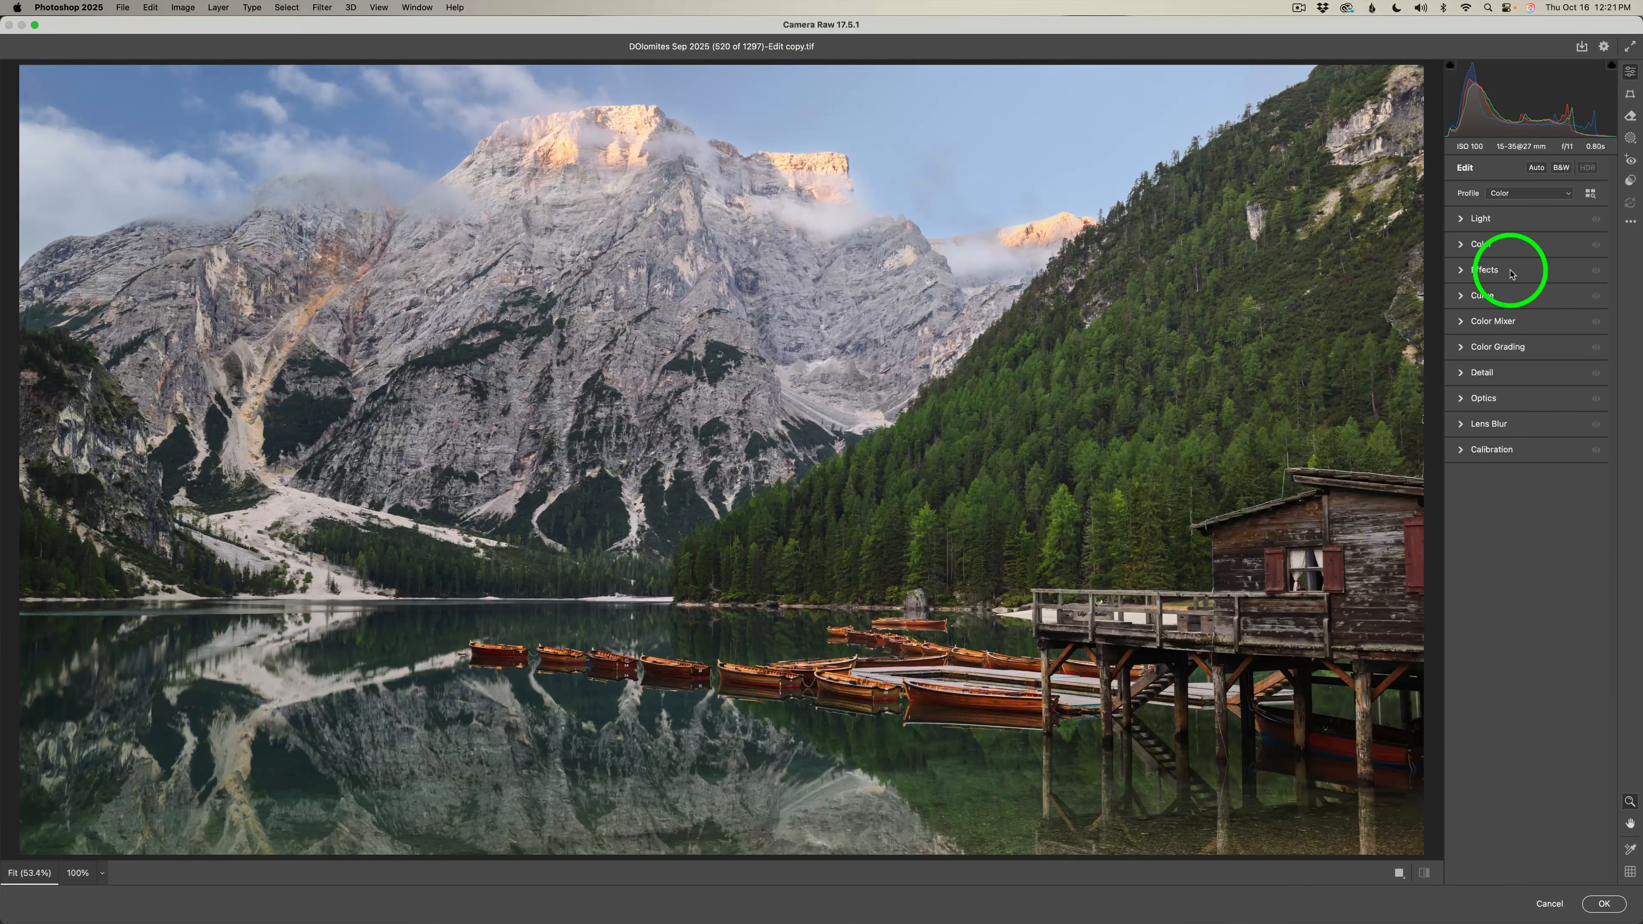
left_click(1511, 272)
left_click_drag(1527, 299, 1554, 301)
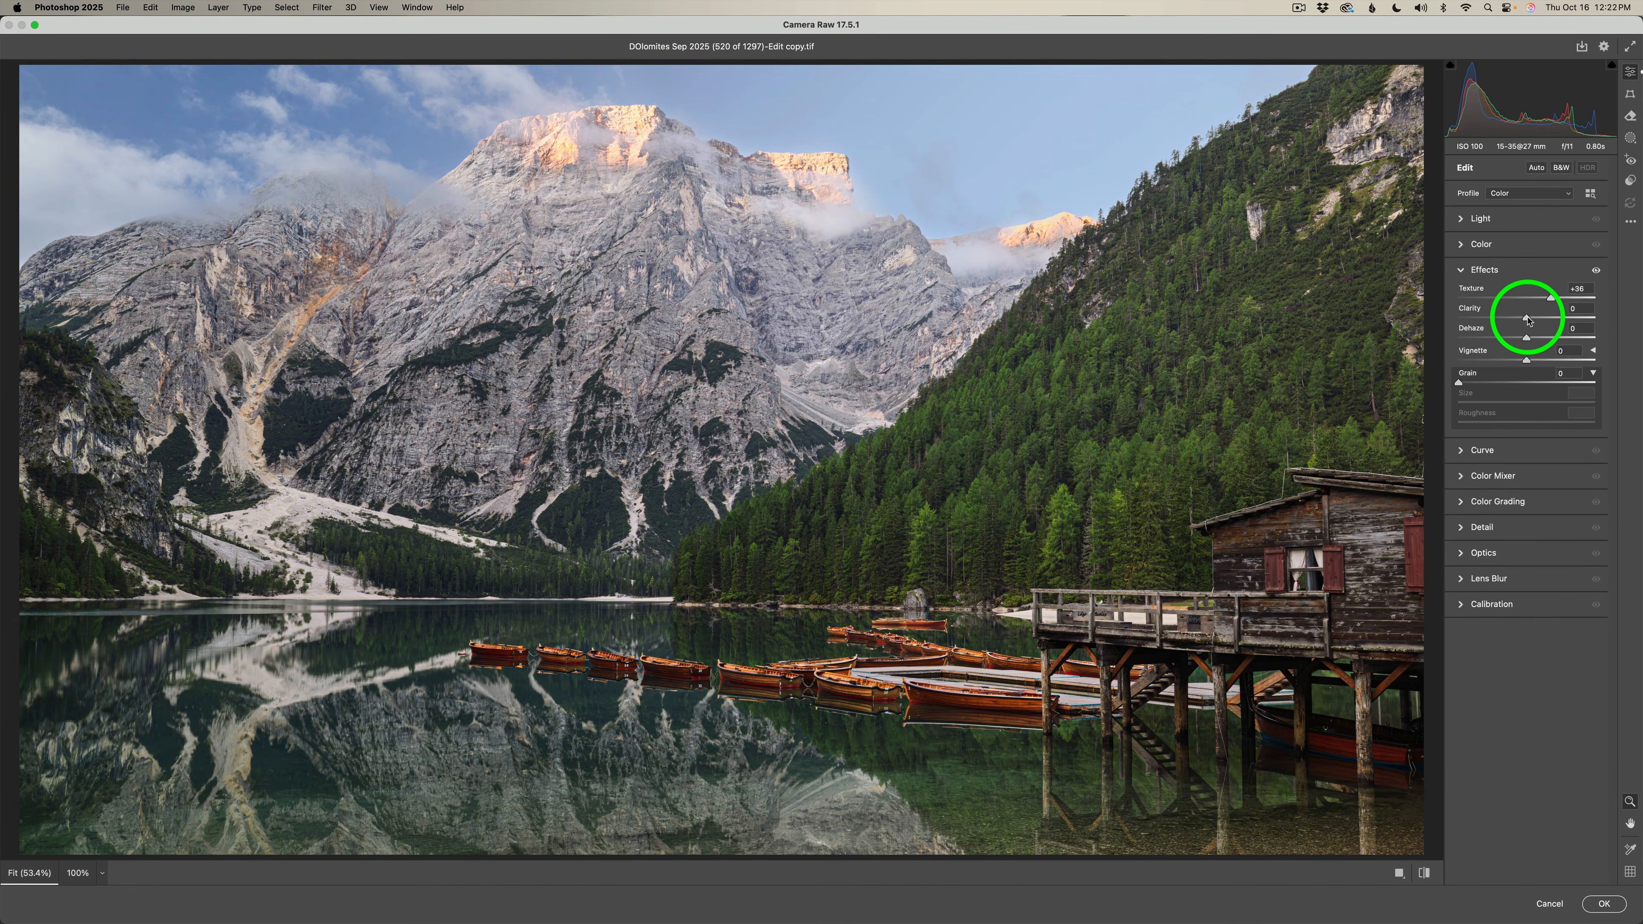
left_click_drag(1535, 320, 1543, 320)
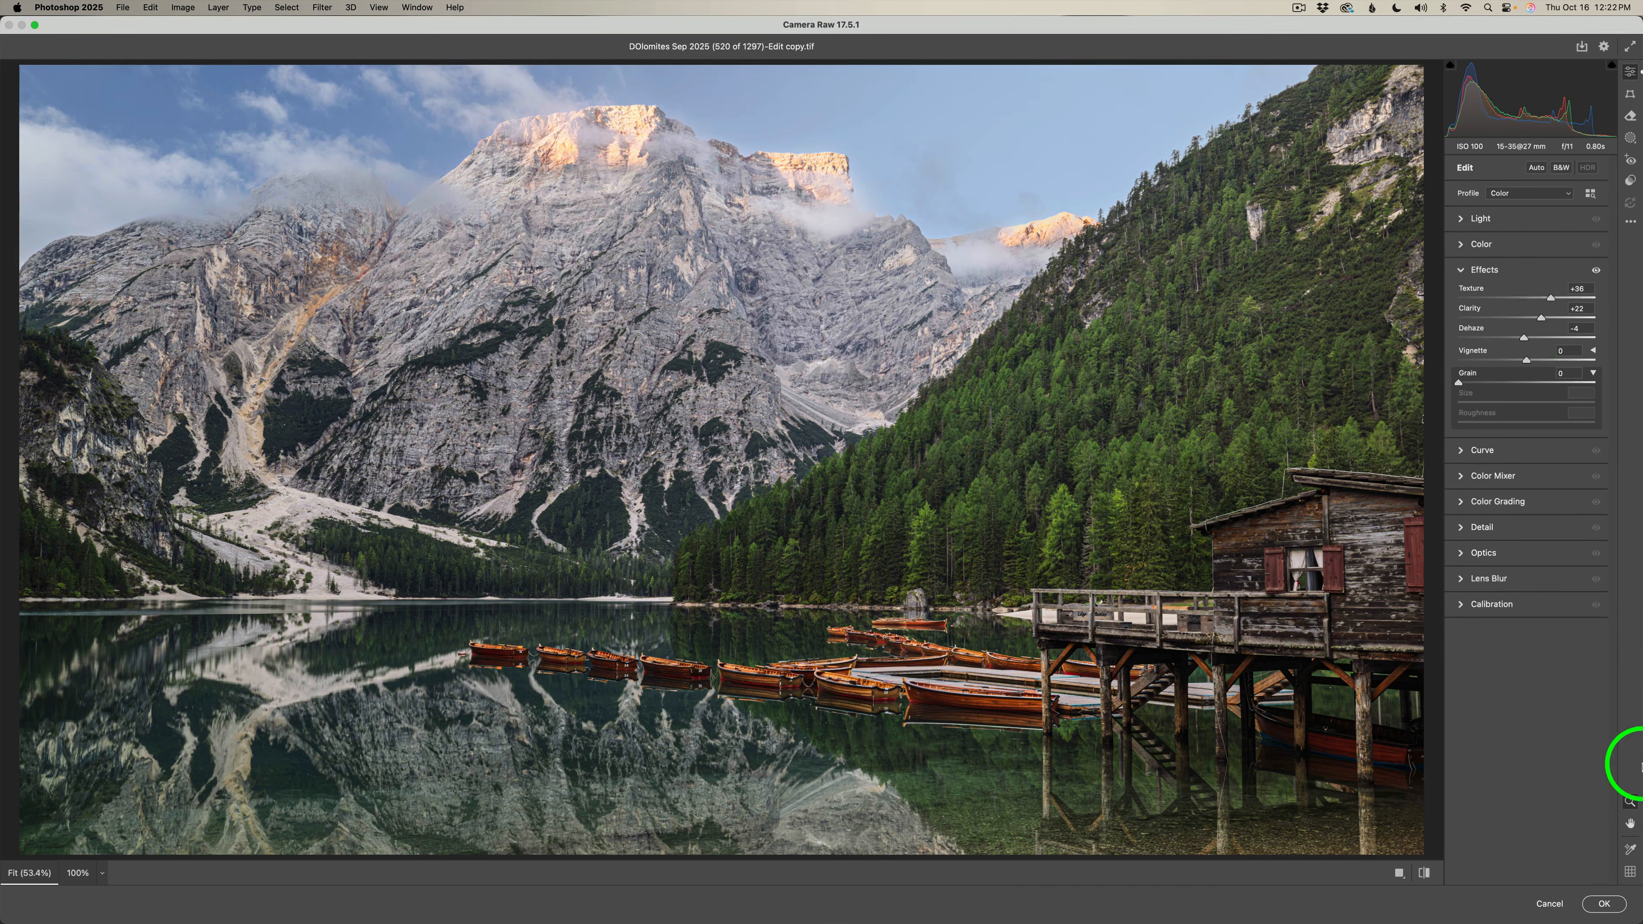
left_click(1601, 902)
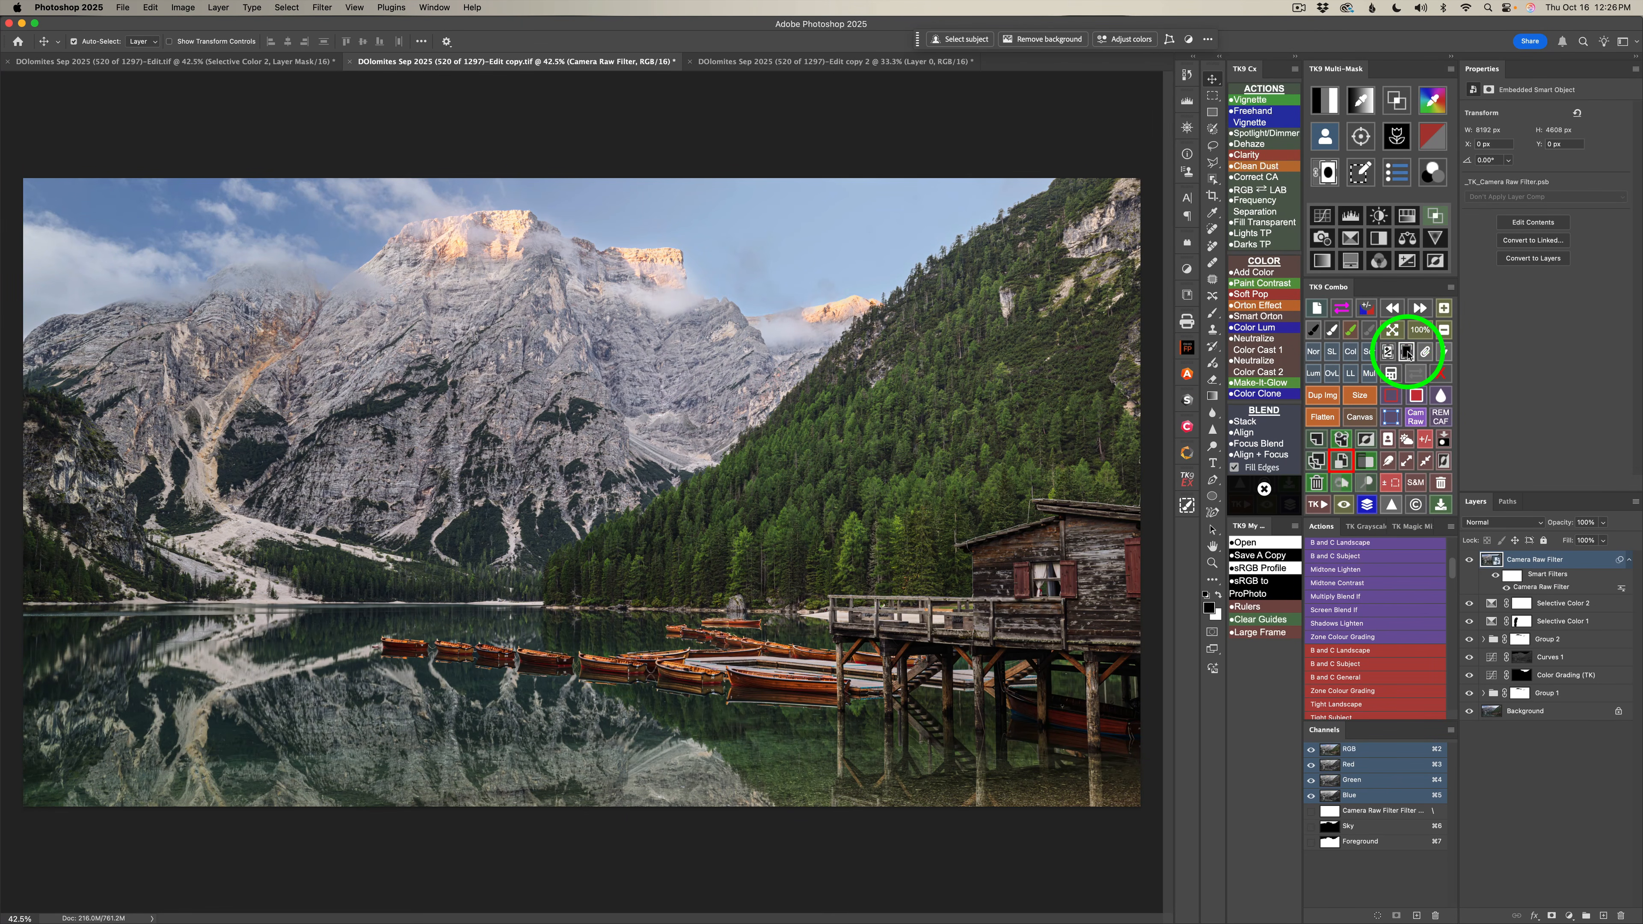
Add a black mask to the Camera Raw Filter layer and load the Foreground channel as a selection.
left_click(1406, 351)
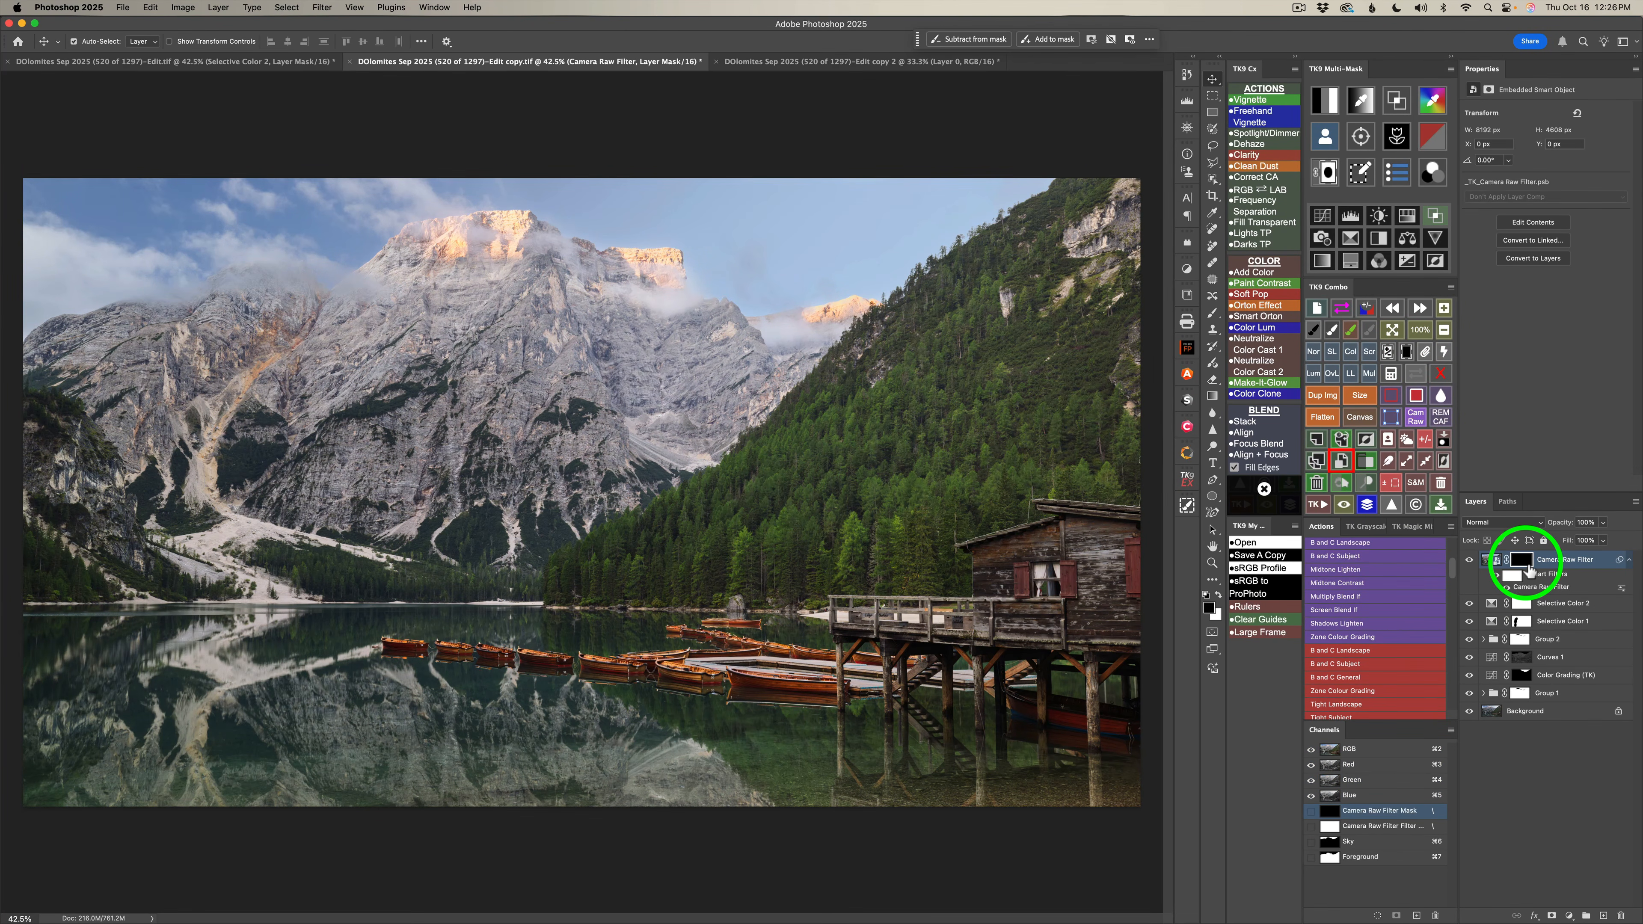
left_click(1391, 373)
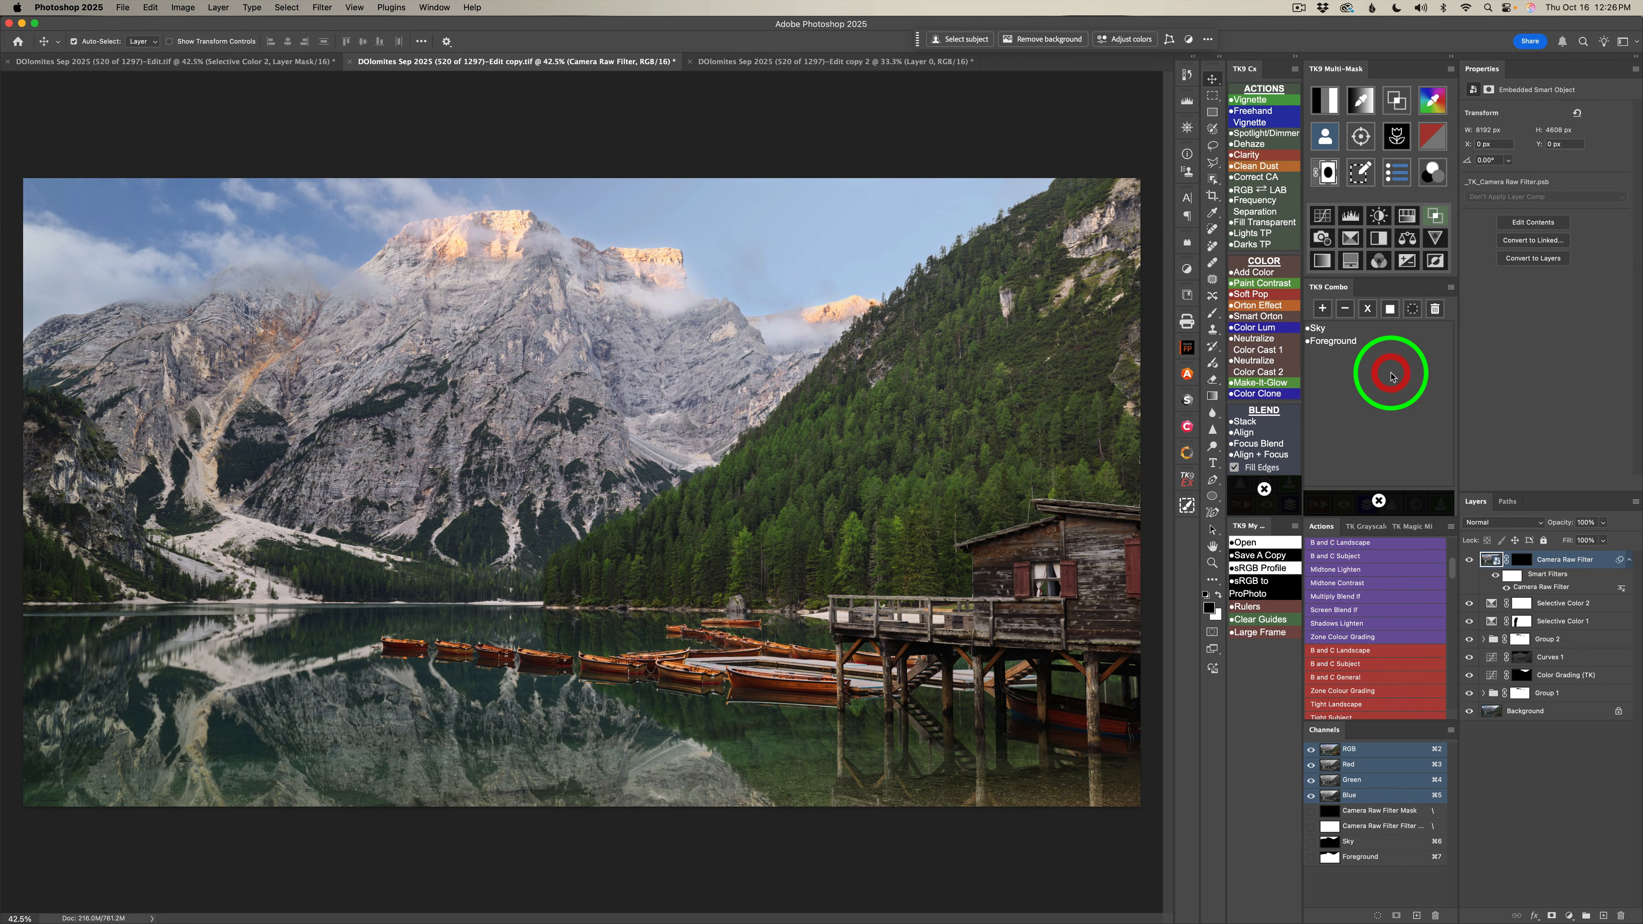
left_click(1348, 341)
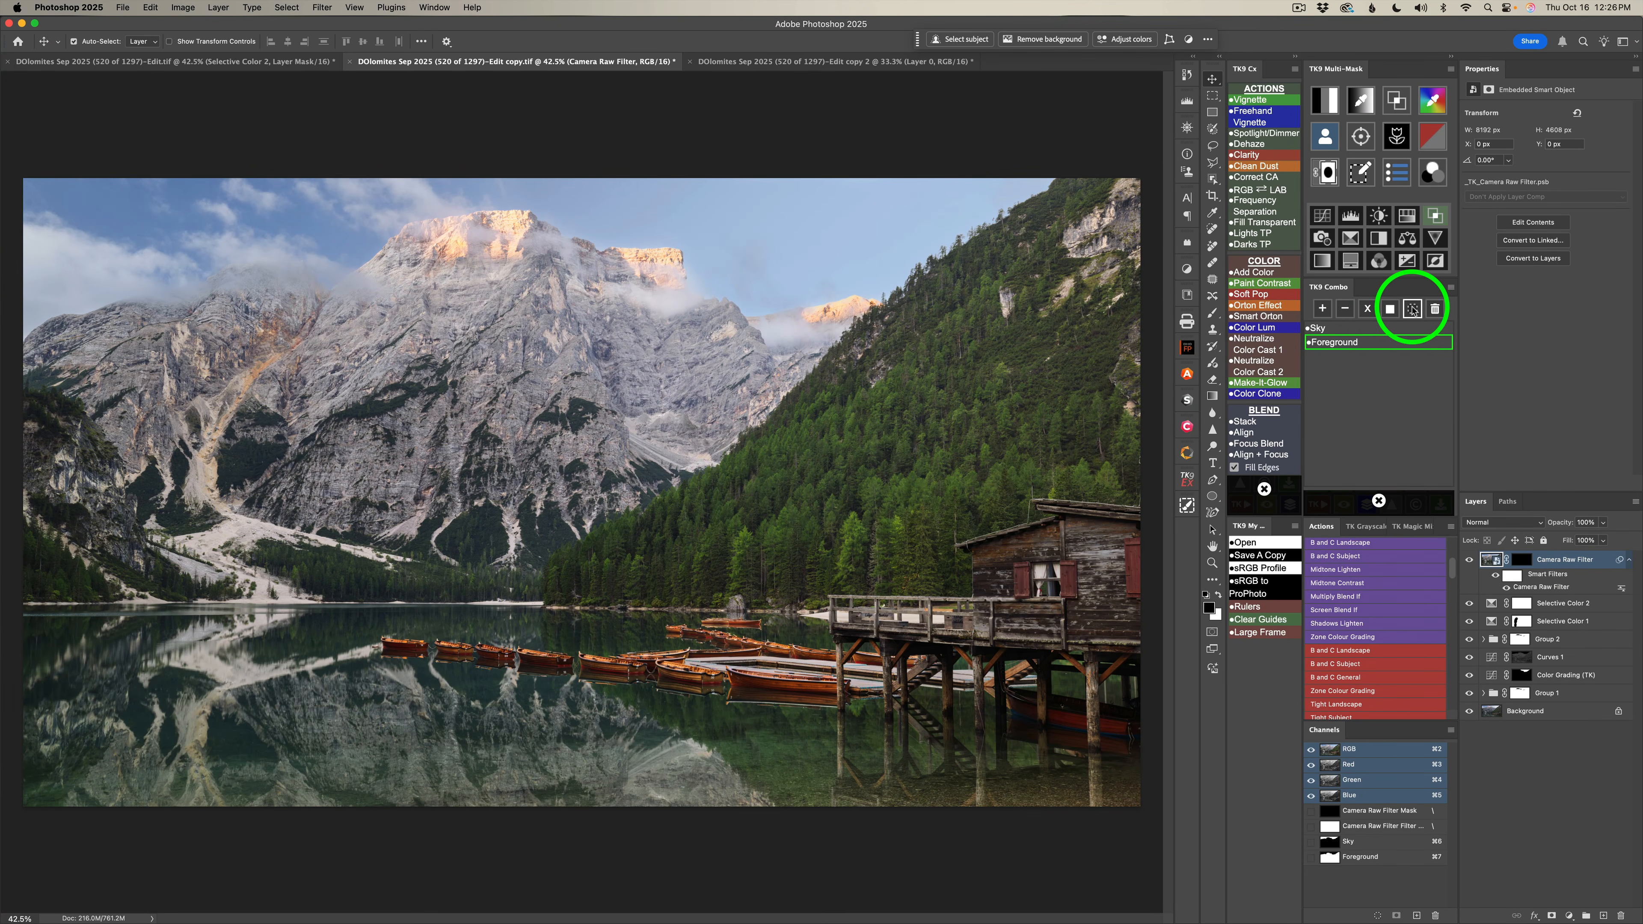
left_click(1411, 309)
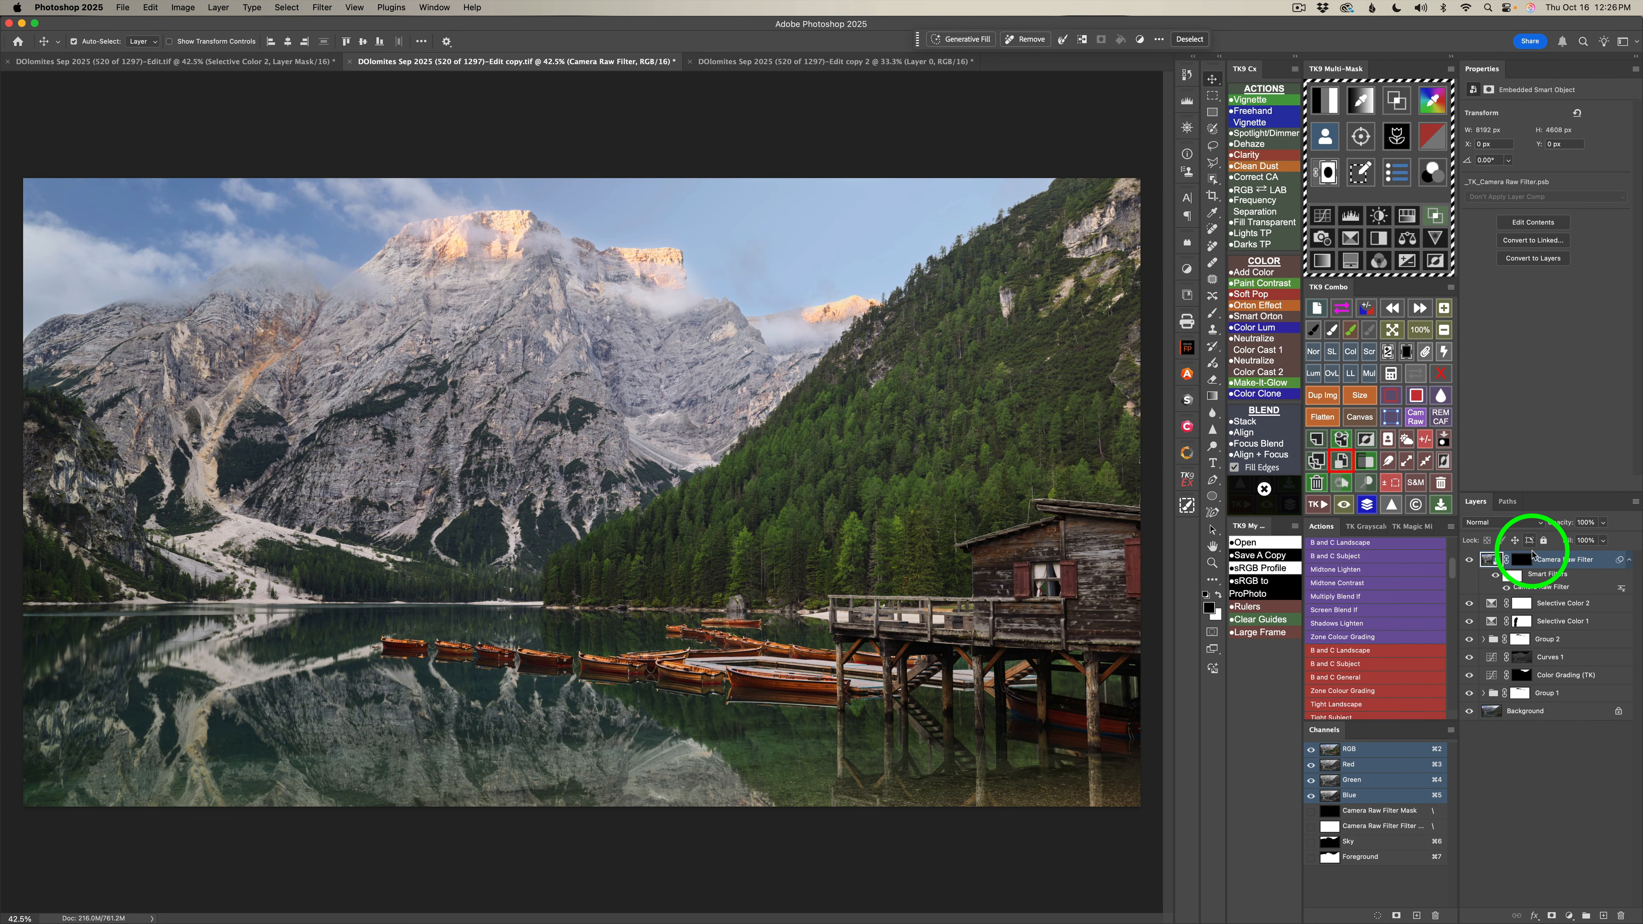
Paint white on the Camera Raw Filter mask over the mountains at 100% opacity and around the cabin at 30%, and compare the effect.
left_click(1523, 560)
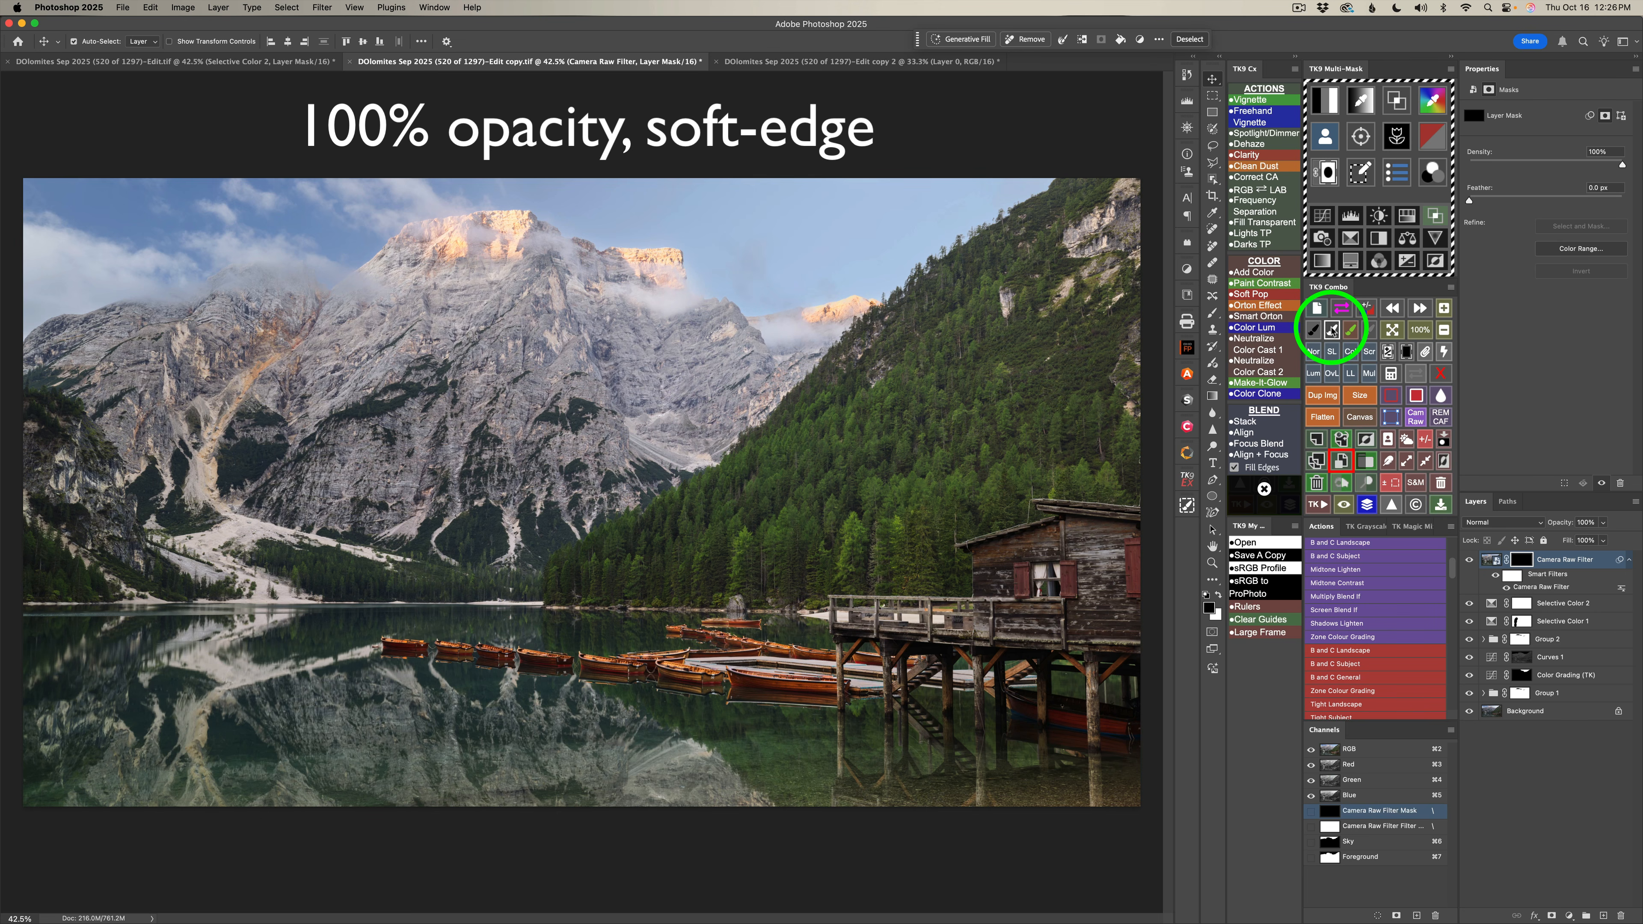
left_click(1312, 330)
mouse_move(504, 309)
left_mouse_down()
mouse_move(531, 293)
mouse_move(511, 294)
left_mouse_up()
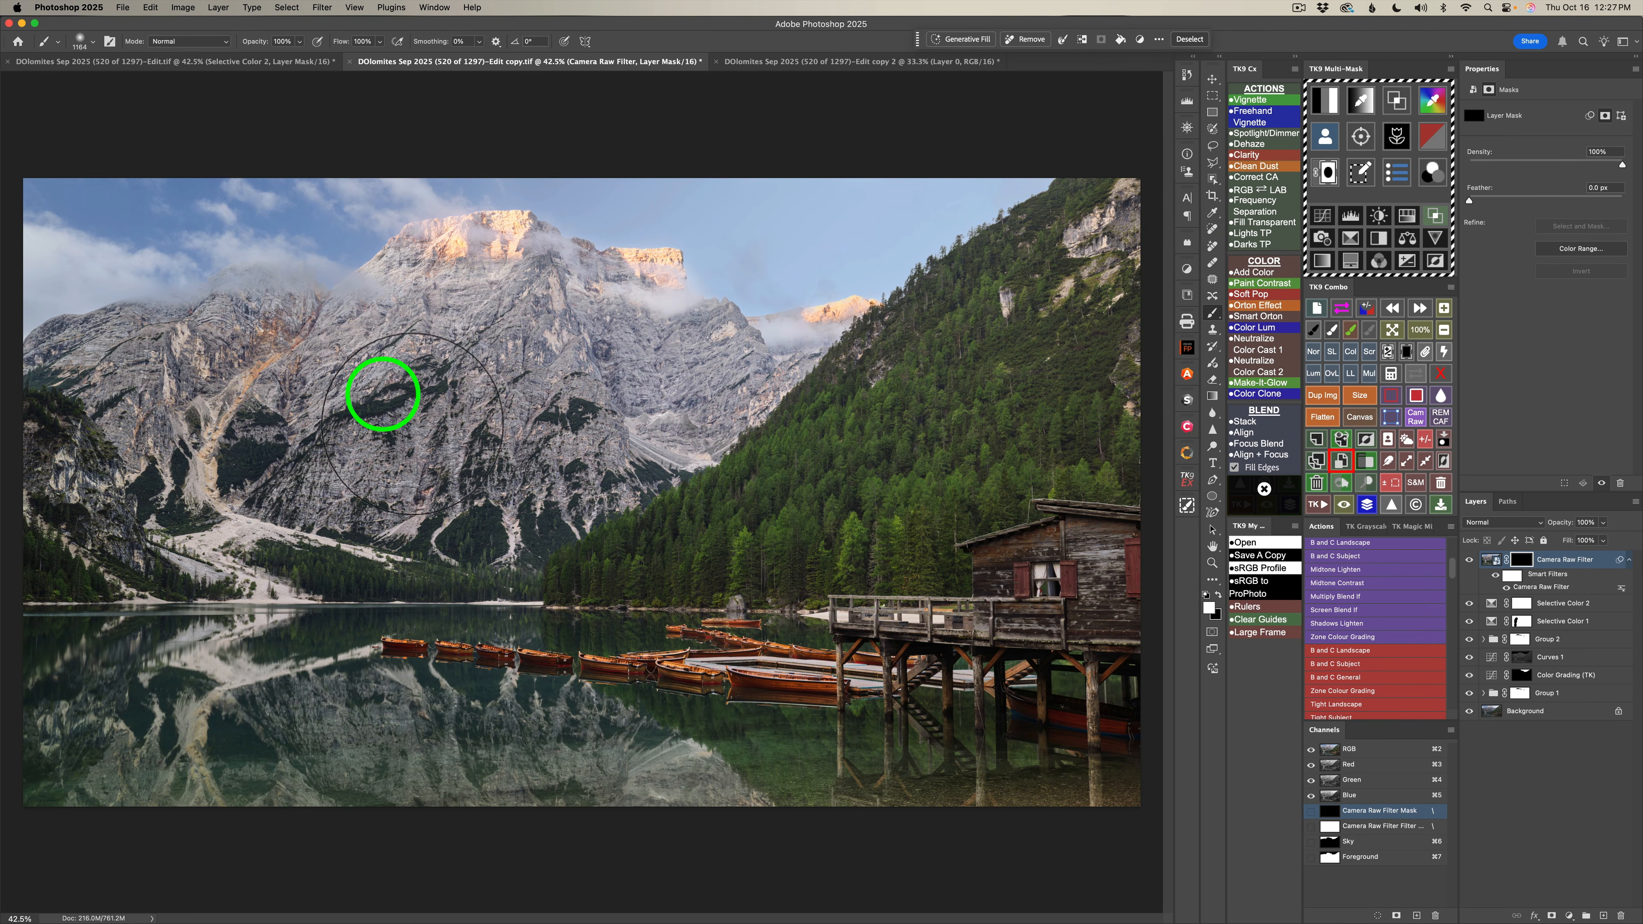
left_click_drag(726, 334, 818, 290)
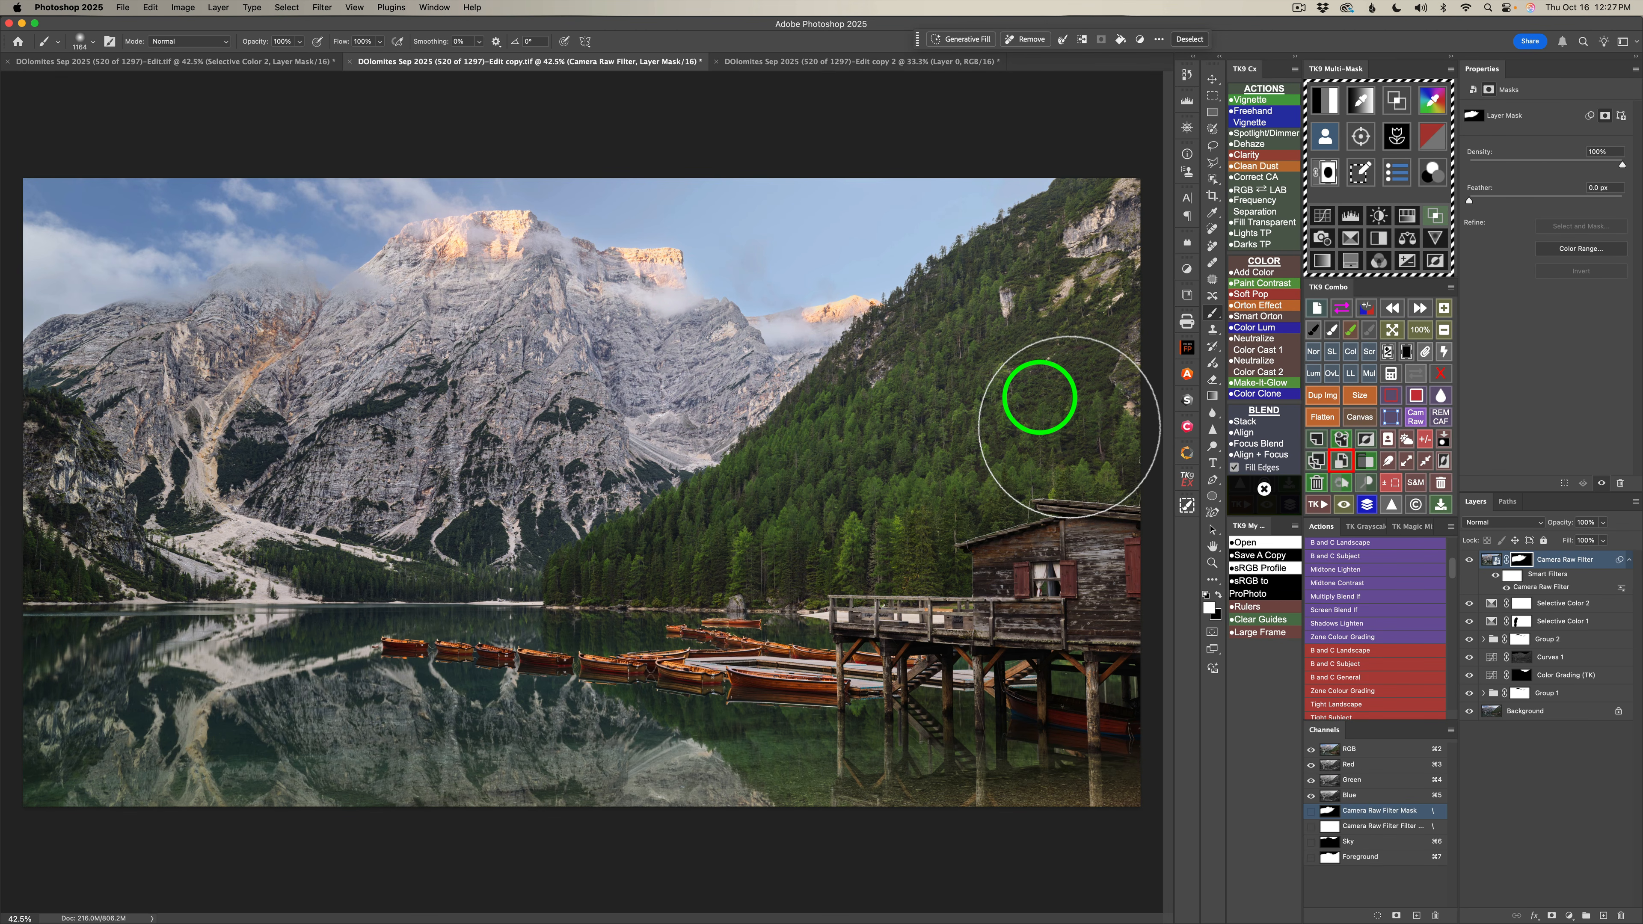
key("3")
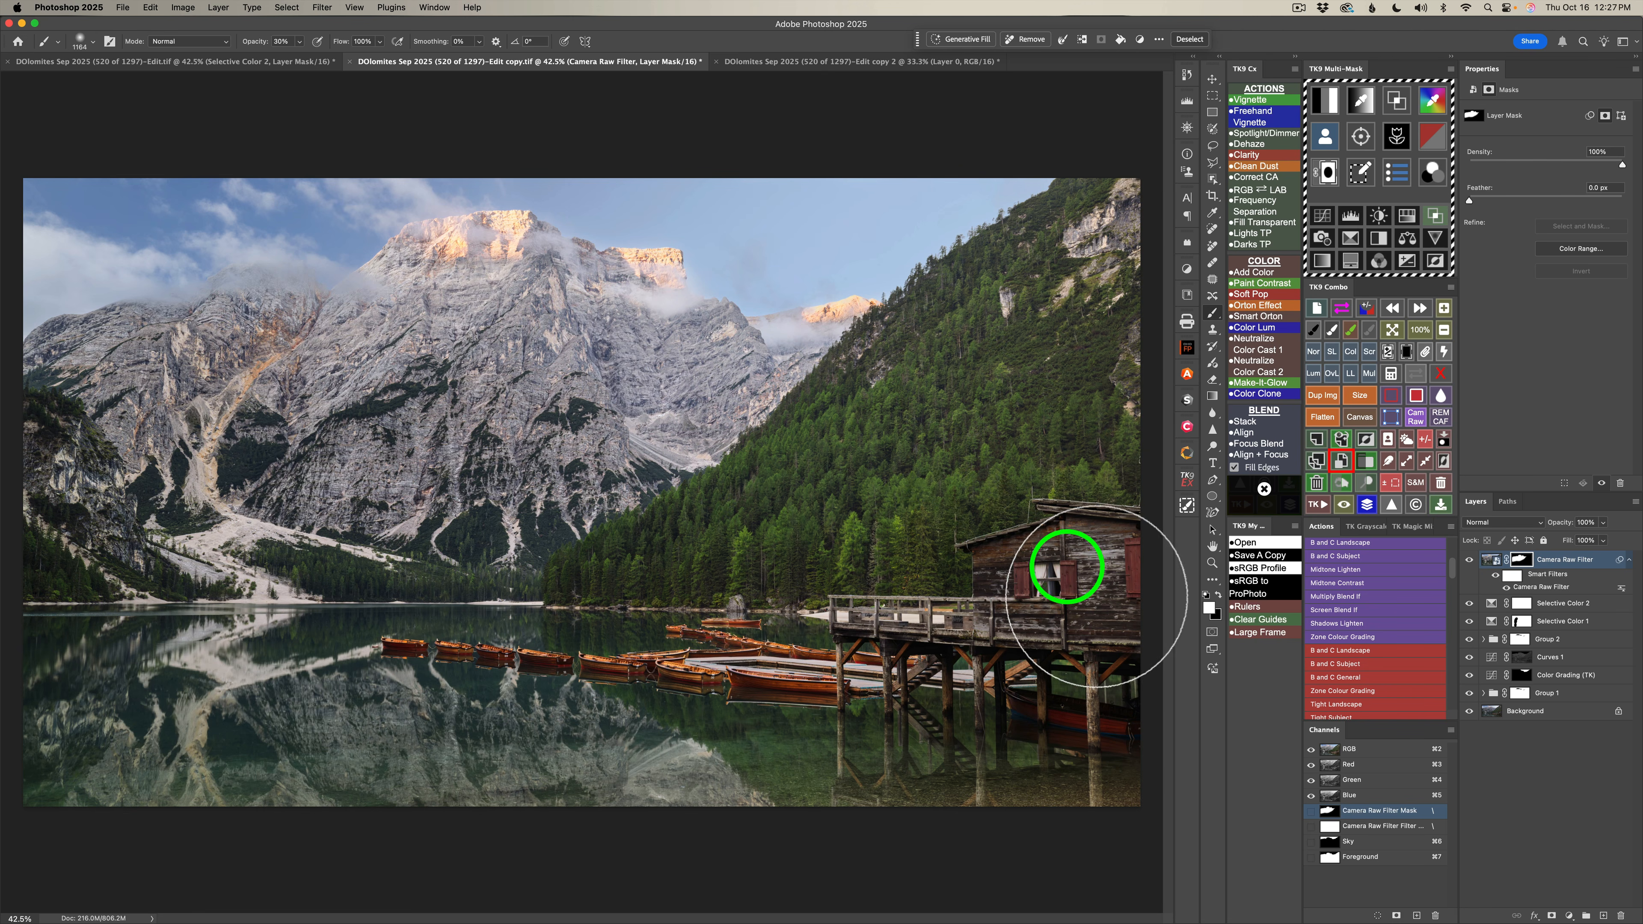
mouse_move(1120, 659)
left_mouse_down()
mouse_move(1012, 632)
mouse_move(977, 662)
mouse_move(931, 622)
mouse_move(879, 656)
mouse_move(899, 626)
mouse_move(886, 621)
mouse_move(867, 641)
mouse_move(754, 644)
mouse_move(785, 675)
mouse_move(699, 675)
mouse_move(774, 678)
mouse_move(694, 646)
mouse_move(887, 674)
mouse_move(753, 680)
mouse_move(621, 676)
mouse_move(685, 658)
mouse_move(691, 669)
mouse_move(641, 674)
mouse_move(391, 652)
mouse_move(682, 682)
mouse_move(738, 665)
mouse_move(716, 644)
mouse_move(728, 626)
mouse_move(763, 629)
mouse_move(826, 712)
left_mouse_up()
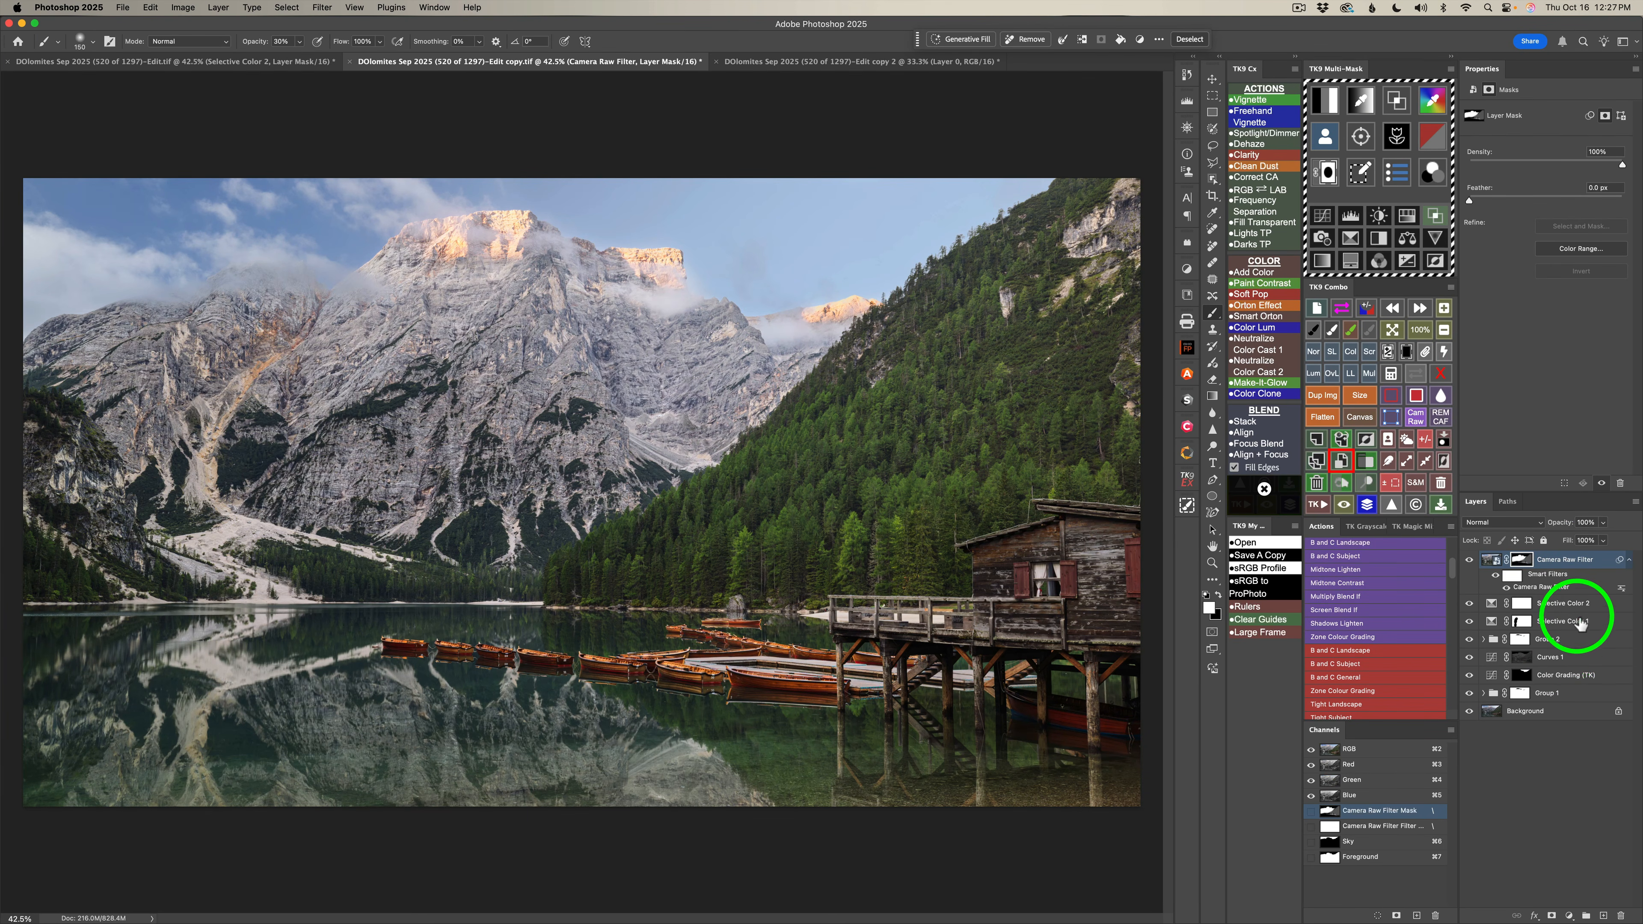
left_click(1470, 560)
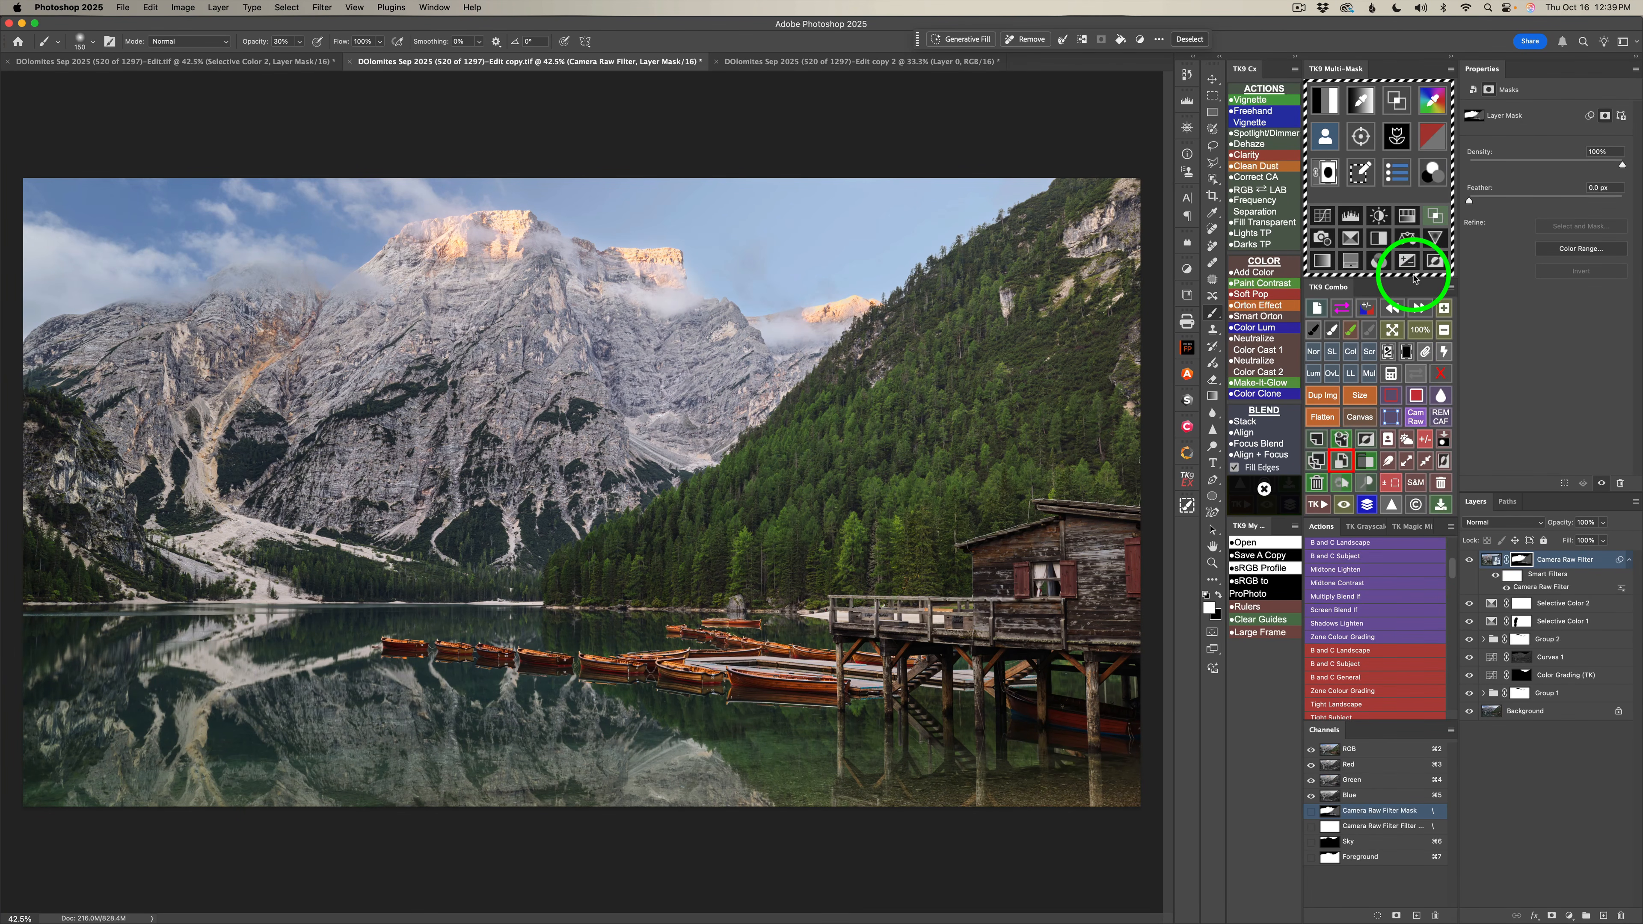
Deselect the active foreground selection and add a Multiply Brush layer with a black mask.
left_click(1426, 440)
key("v")
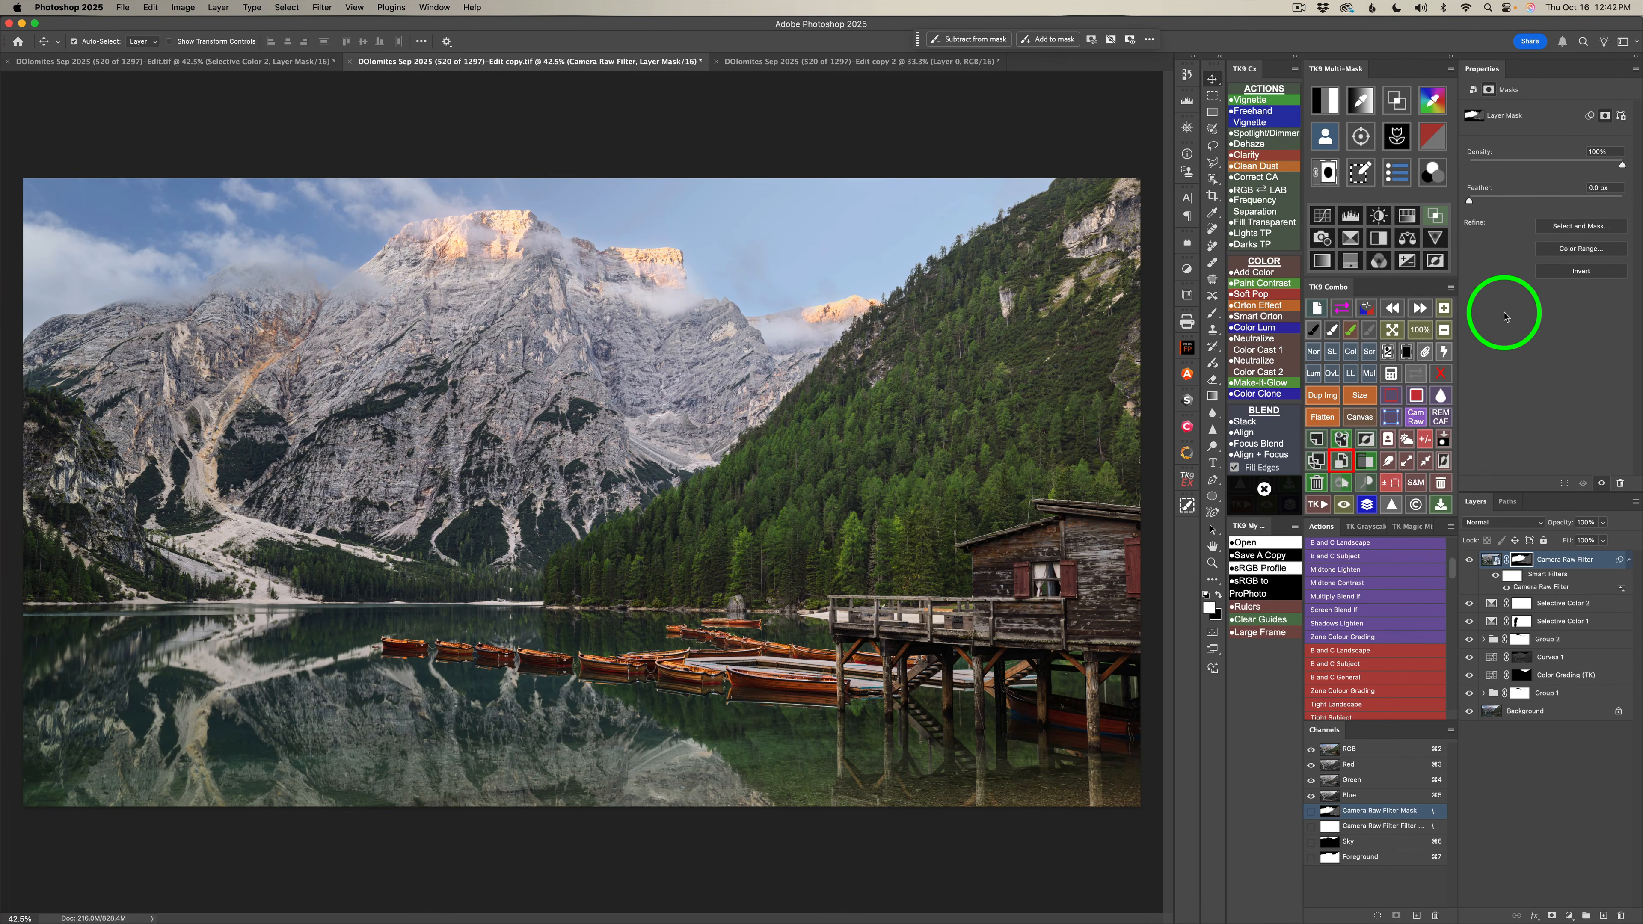
left_click(1369, 374)
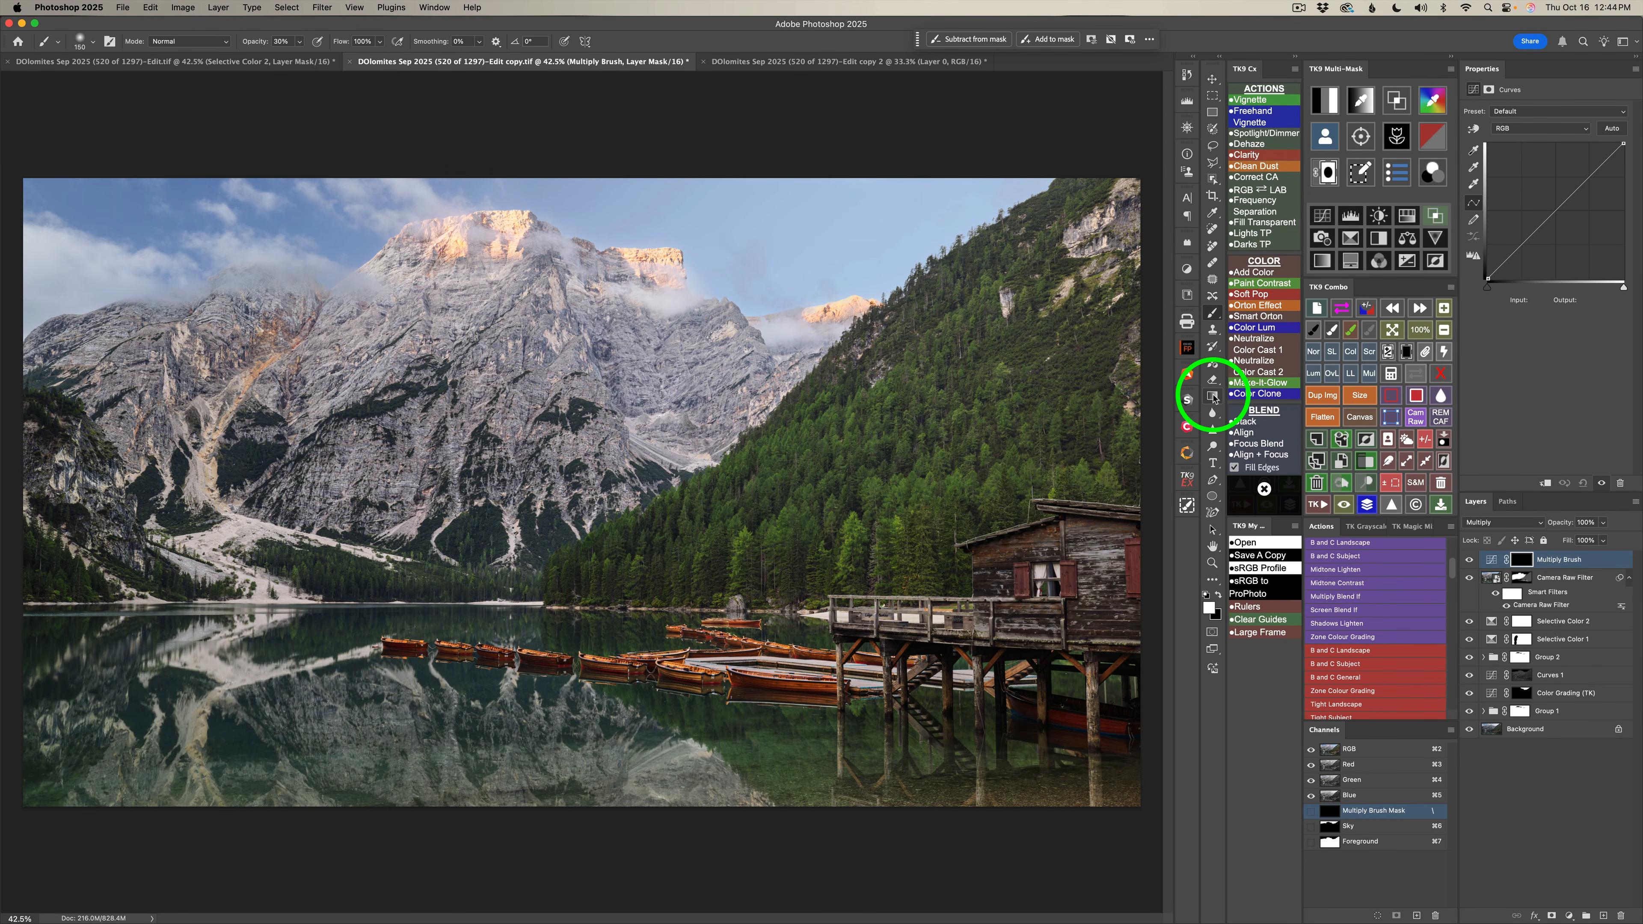
Draw a white-to-black linear gradient on the Multiply Brush mask, from the photo's bottom edge up into the lake.
left_click(1212, 397)
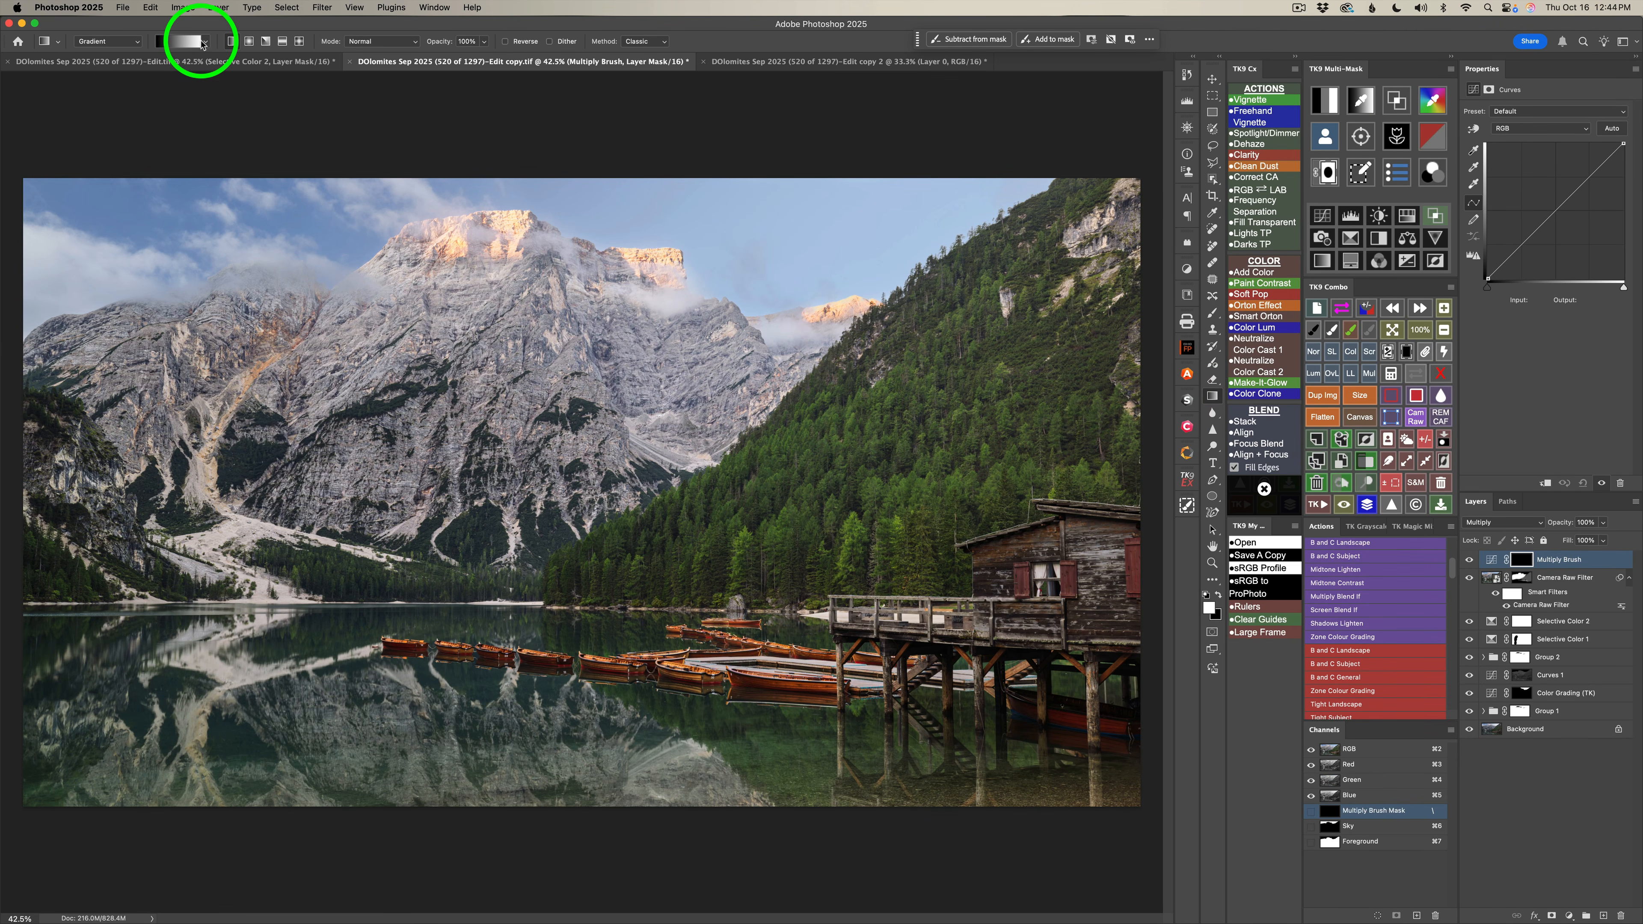
left_click(192, 41)
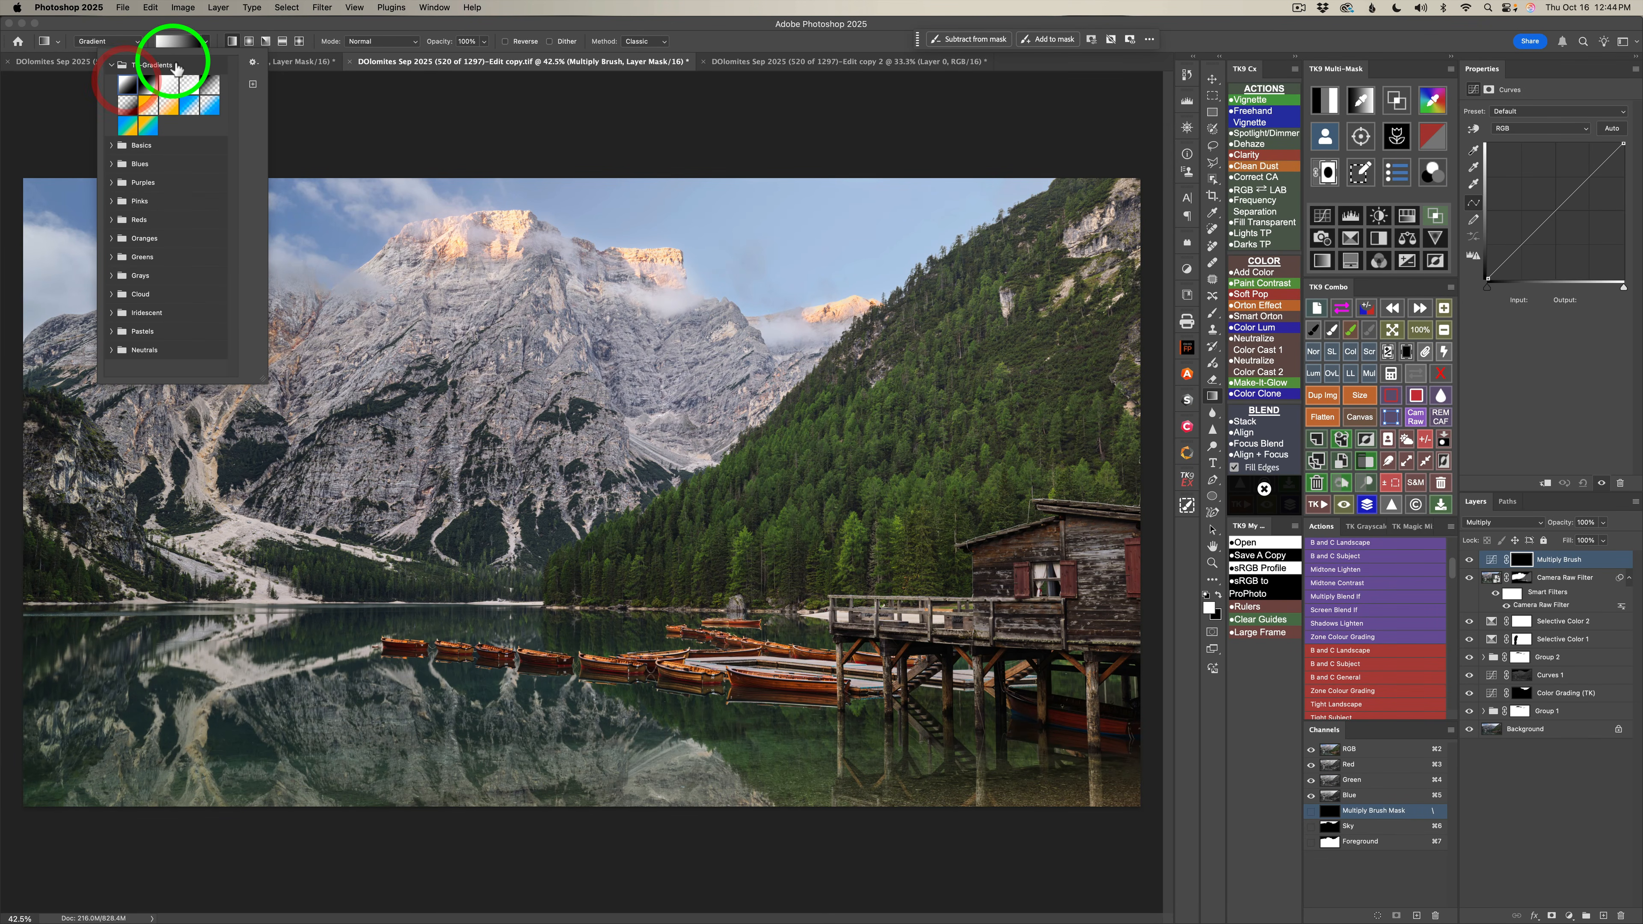
left_click(230, 42)
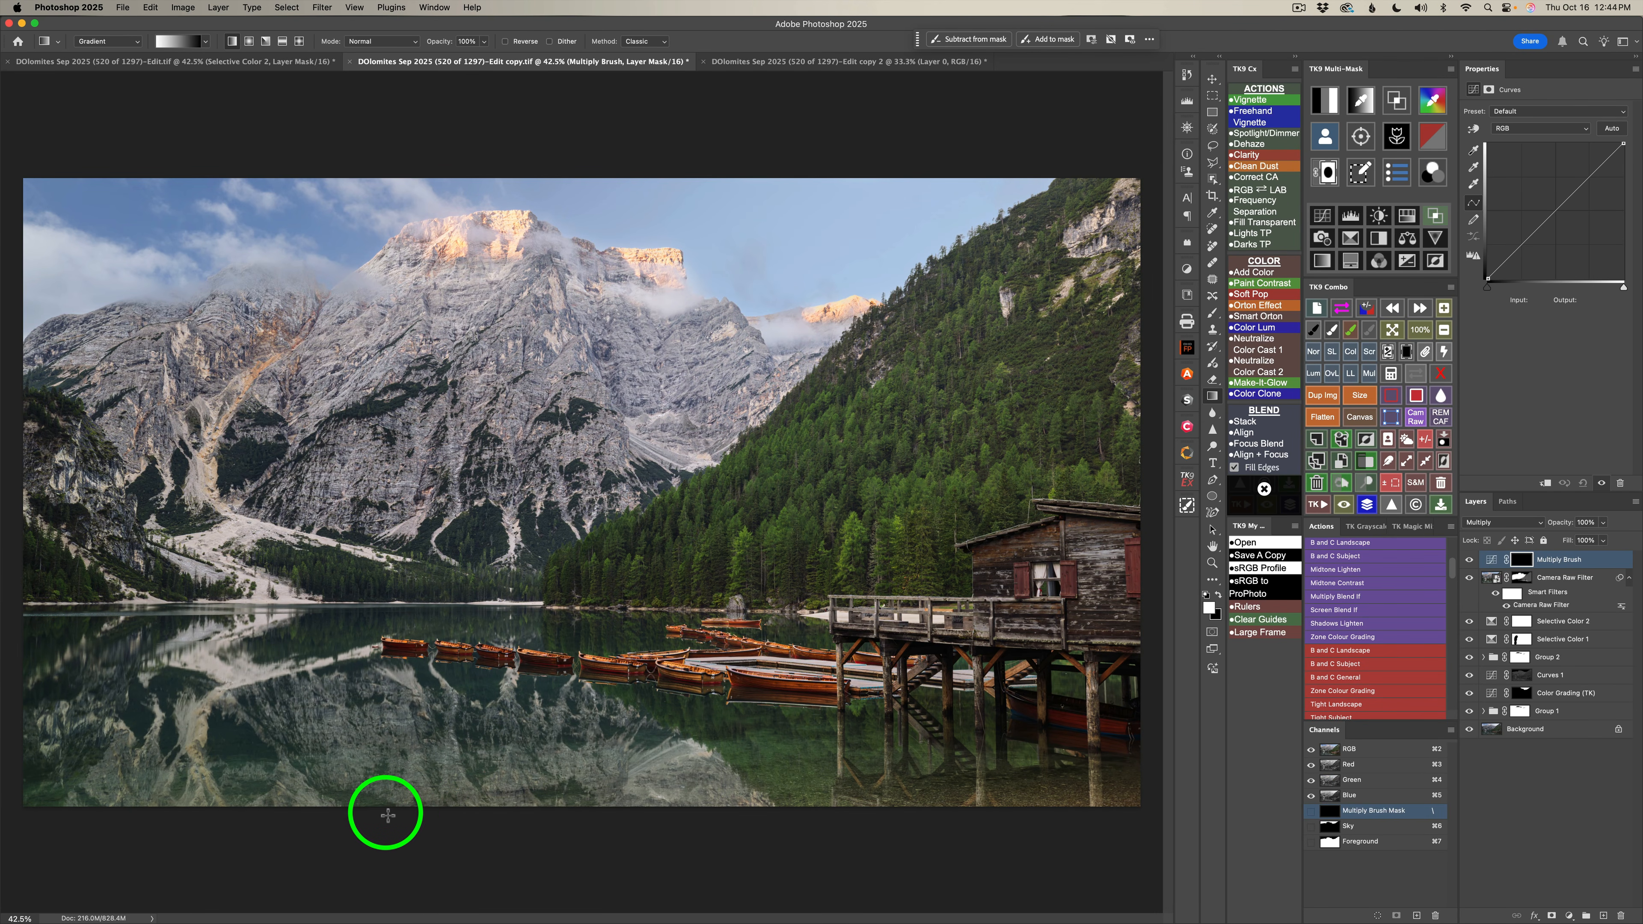
left_click_drag(376, 808, 389, 689)
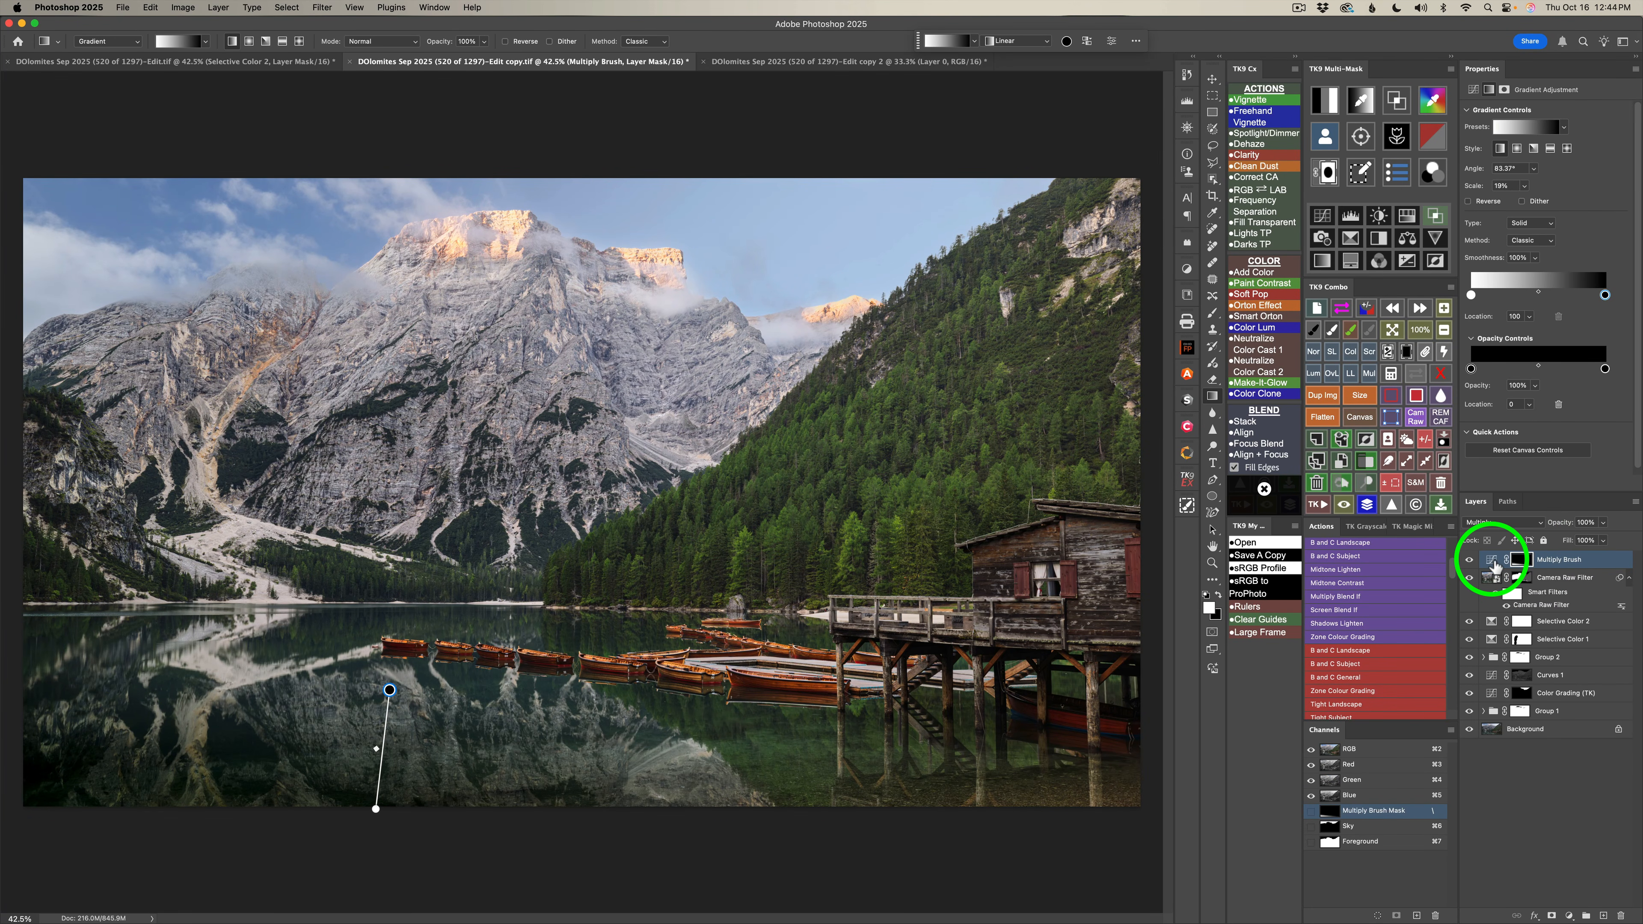
Lower the opacity of the Multiply Brush layer to 39%.
left_click(1494, 565)
left_click(1602, 523)
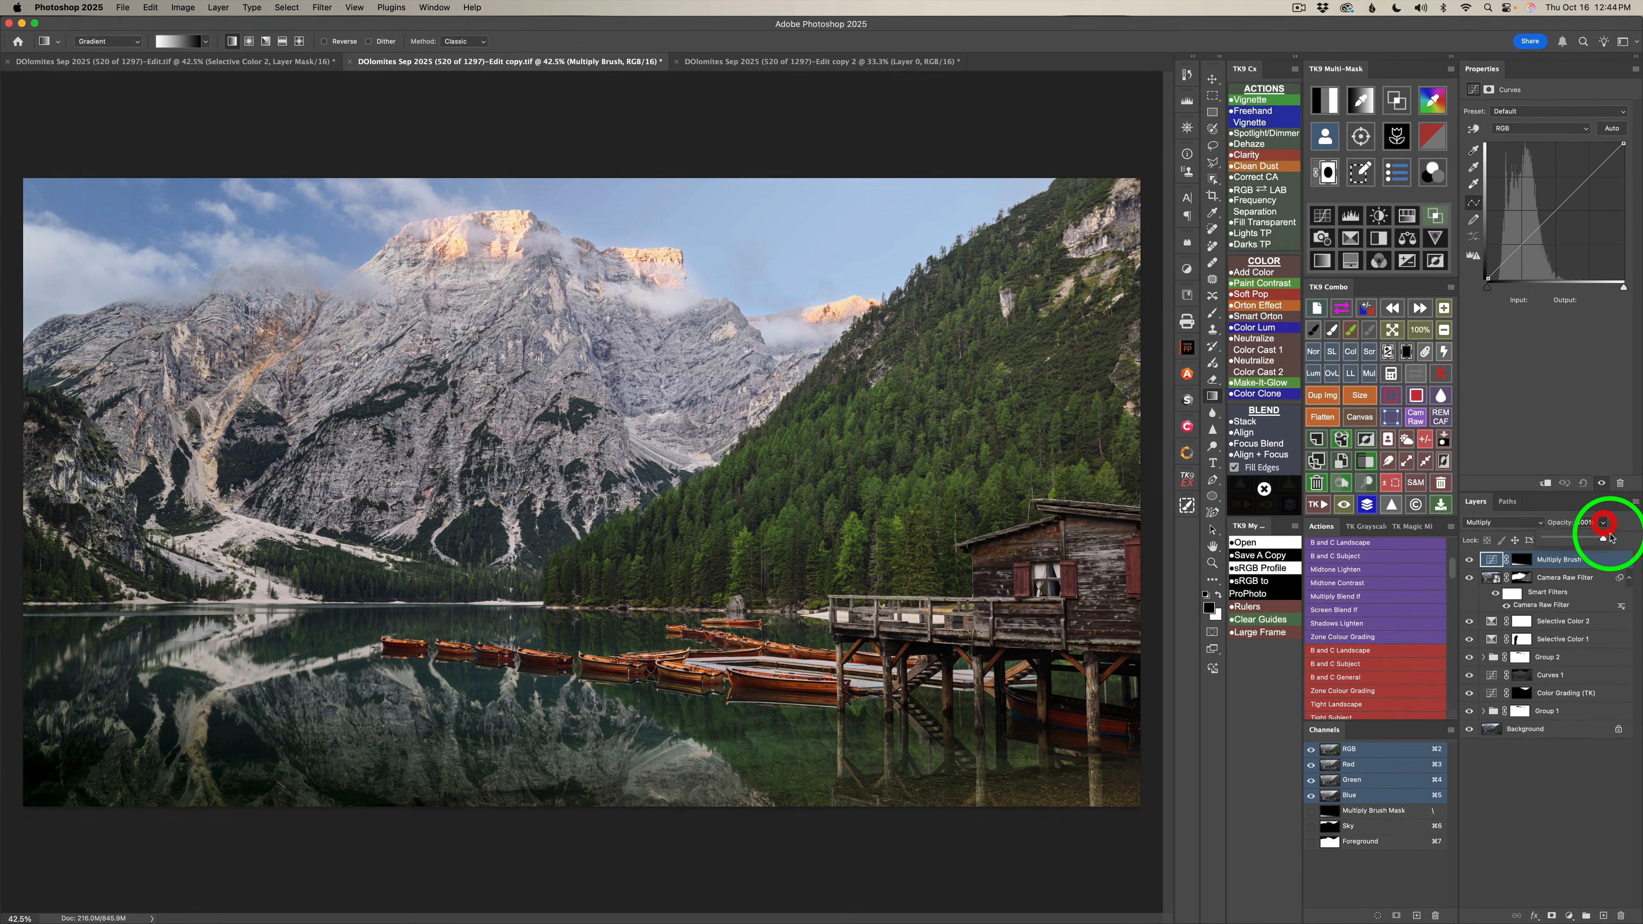
mouse_move(1603, 540)
left_mouse_down()
mouse_move(1483, 540)
mouse_move(1545, 541)
left_mouse_up()
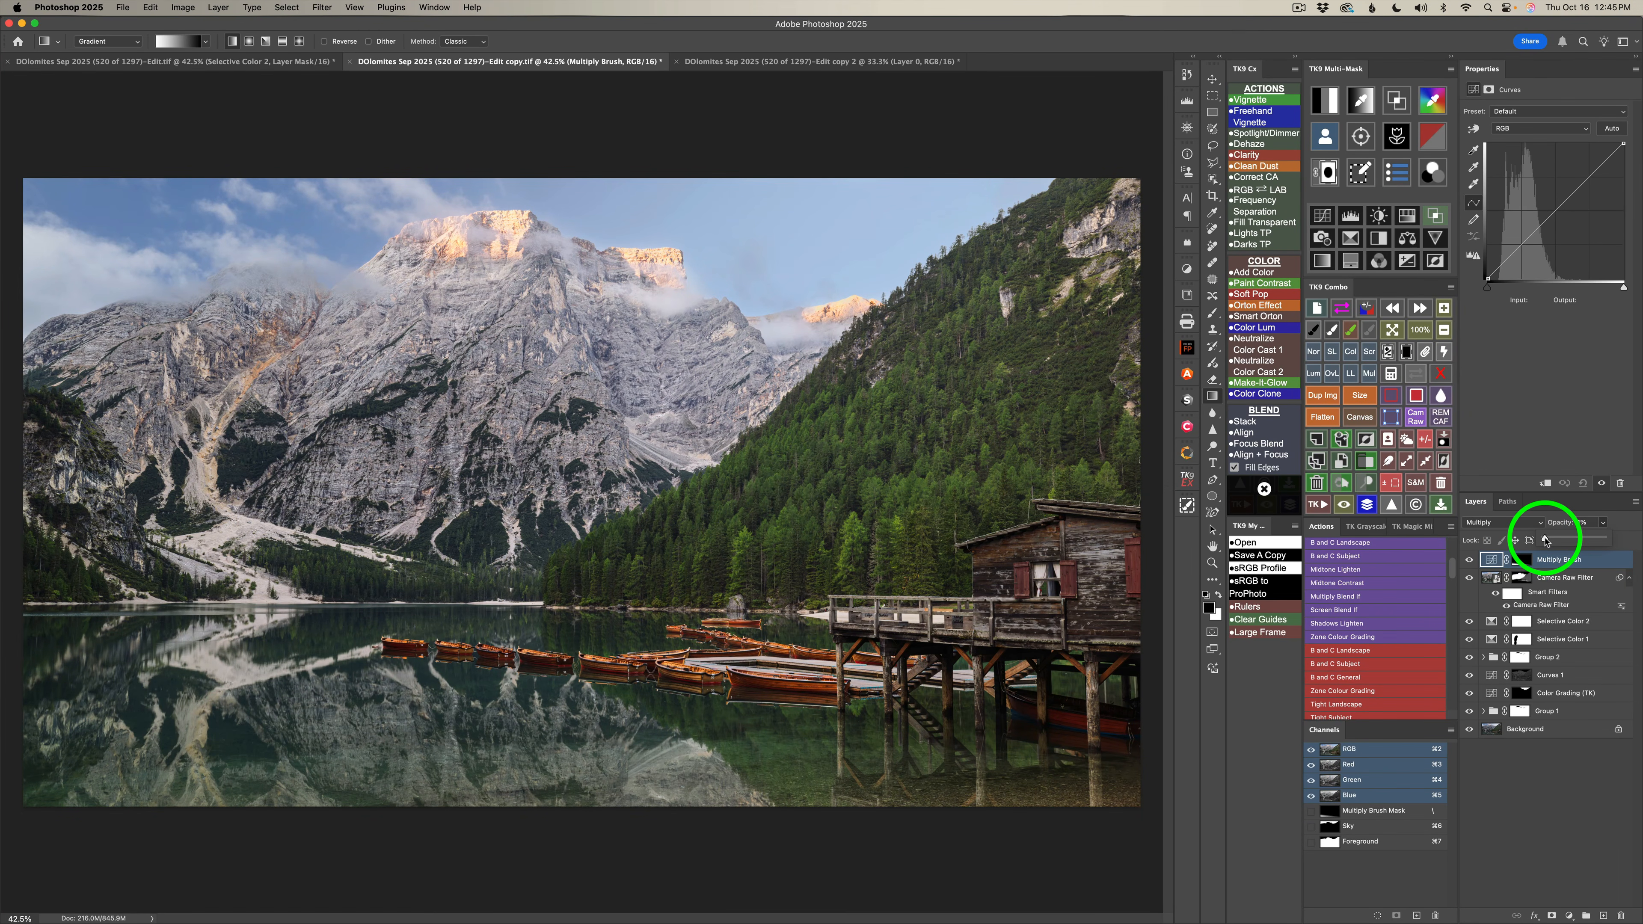
left_click_drag(1545, 541, 1567, 541)
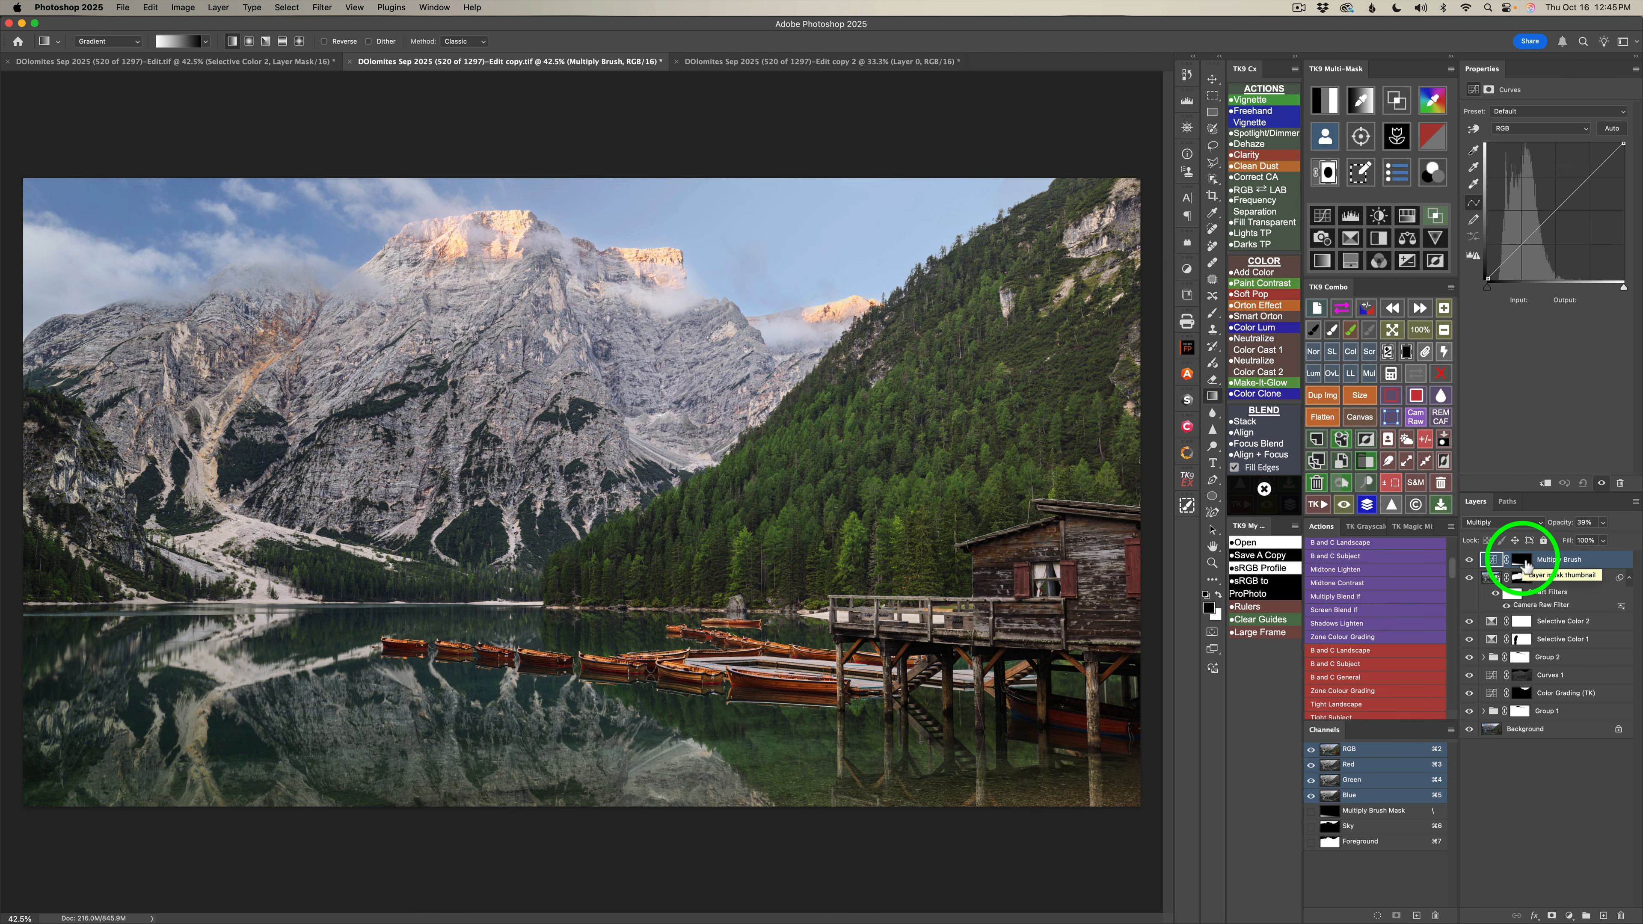
Nudge the upper end of the Multiply Brush mask's gradient slightly sideways, and compare the image with and without the layer.
left_click(1521, 560)
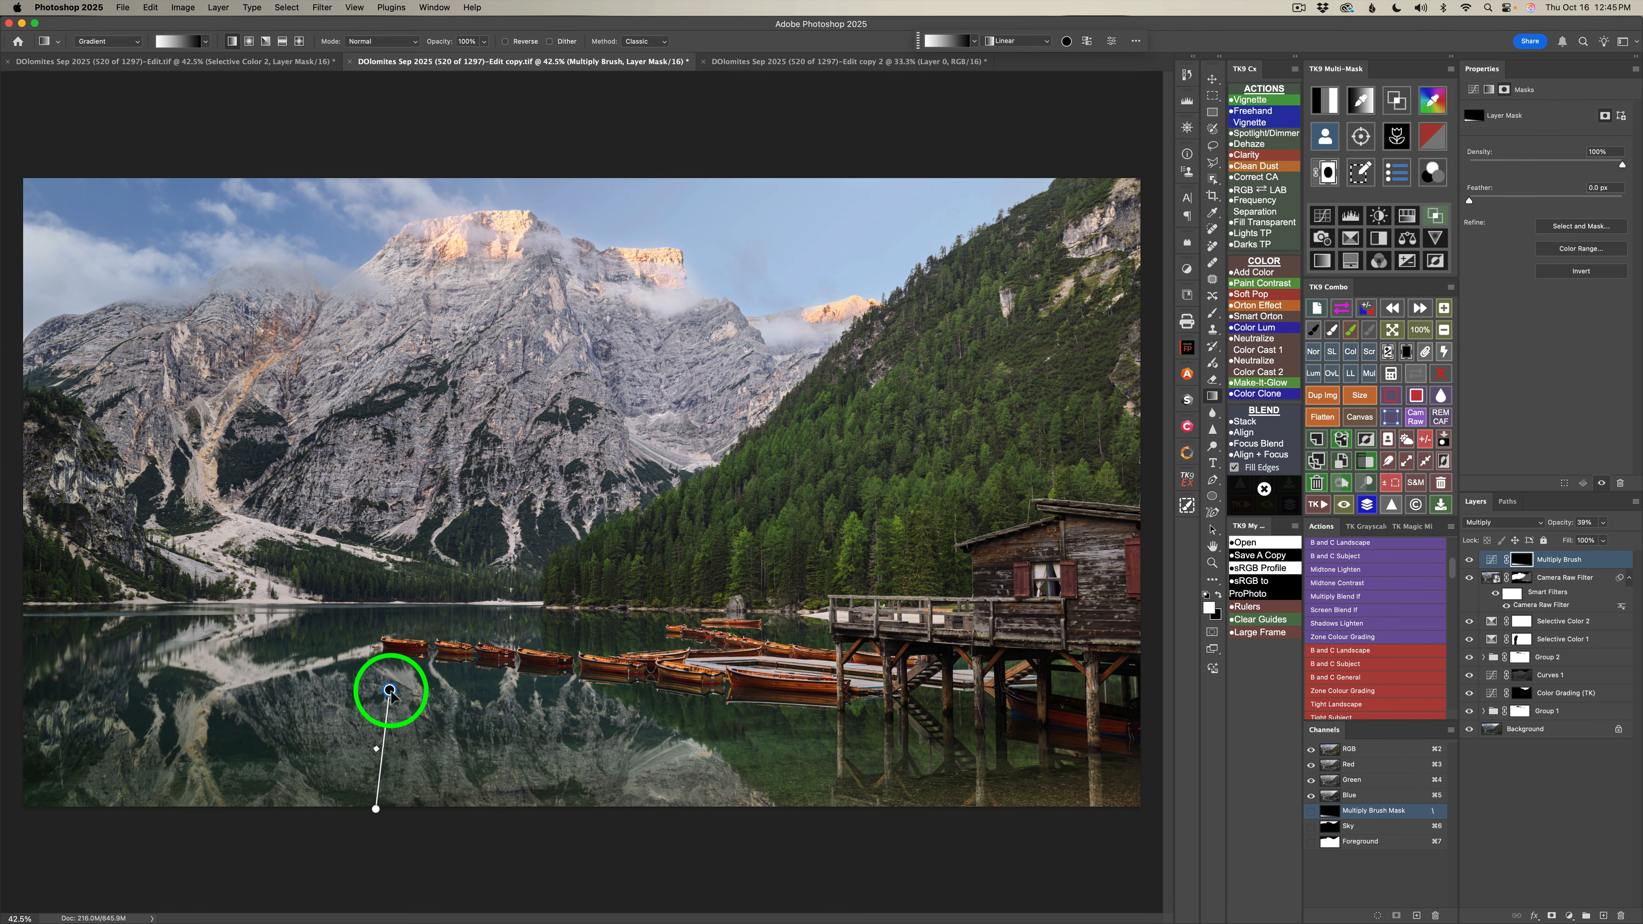
left_click_drag(386, 690, 382, 690)
left_click(1491, 559)
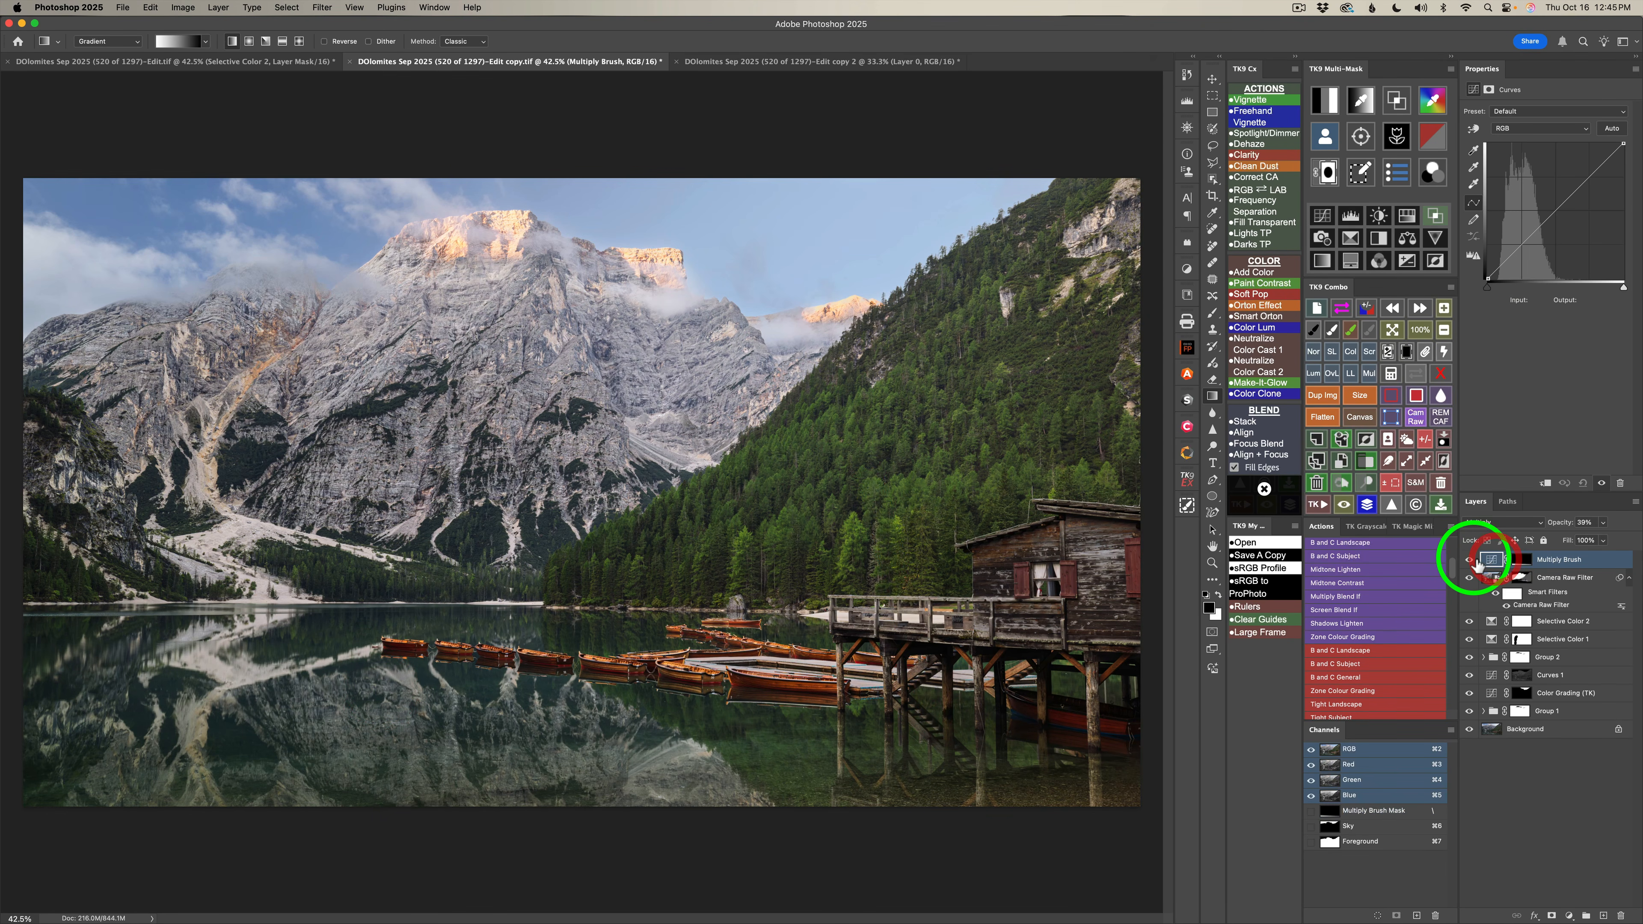
left_click(1469, 561)
left_click(1469, 560)
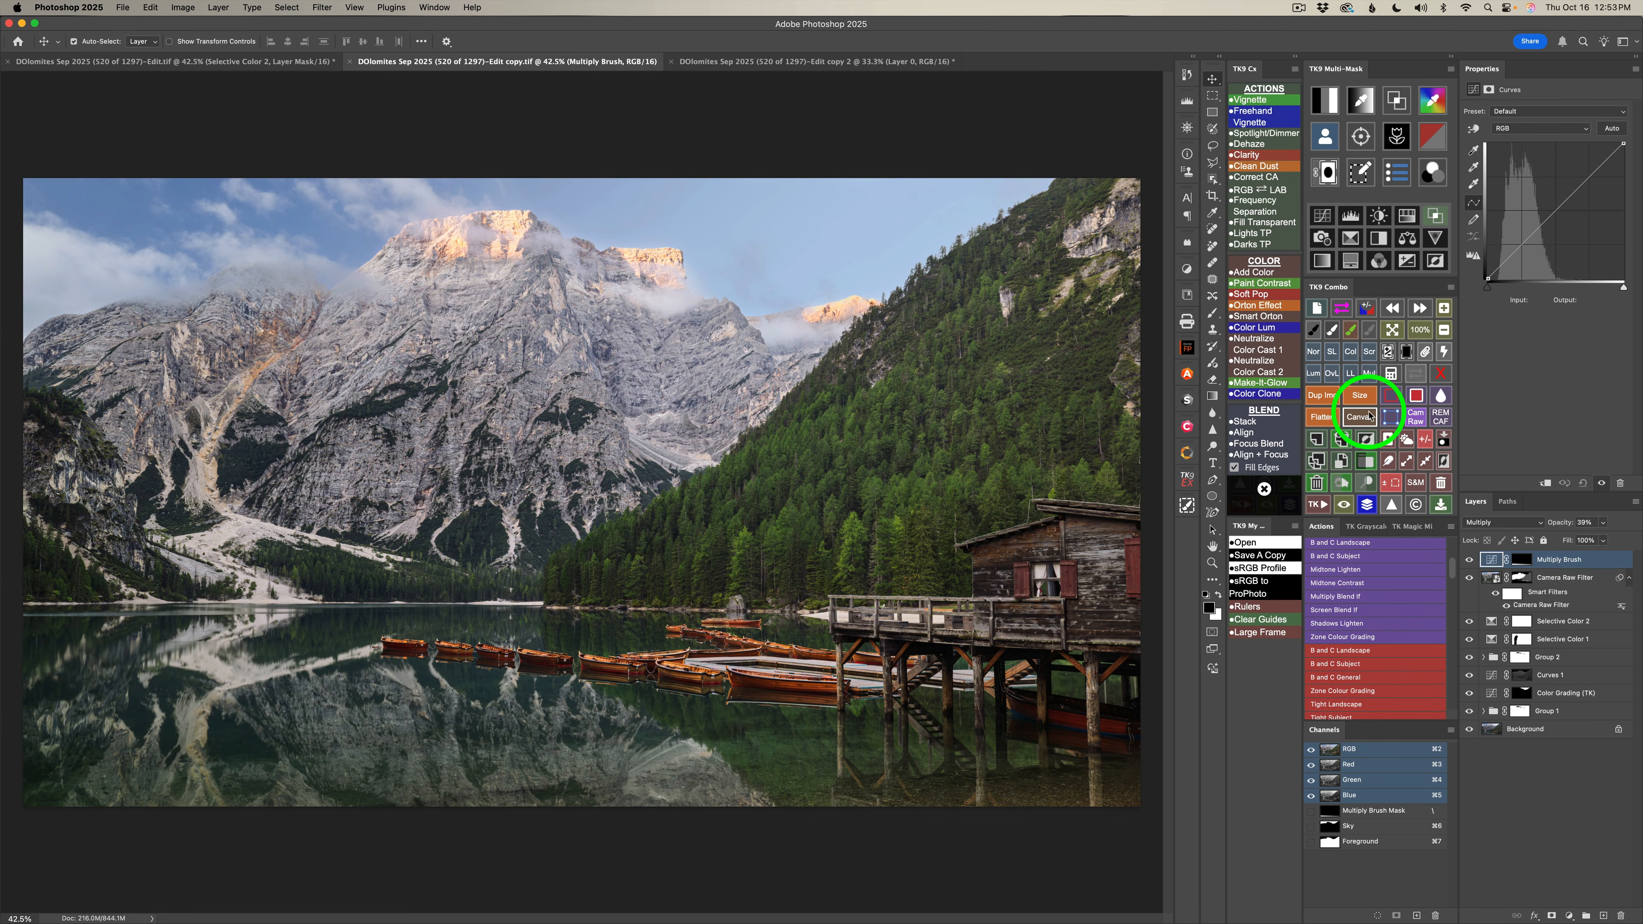
Add a second Multiply Brush layer and draw a shorter linear gradient on its mask along the lake's bottom edge.
left_click(1370, 376)
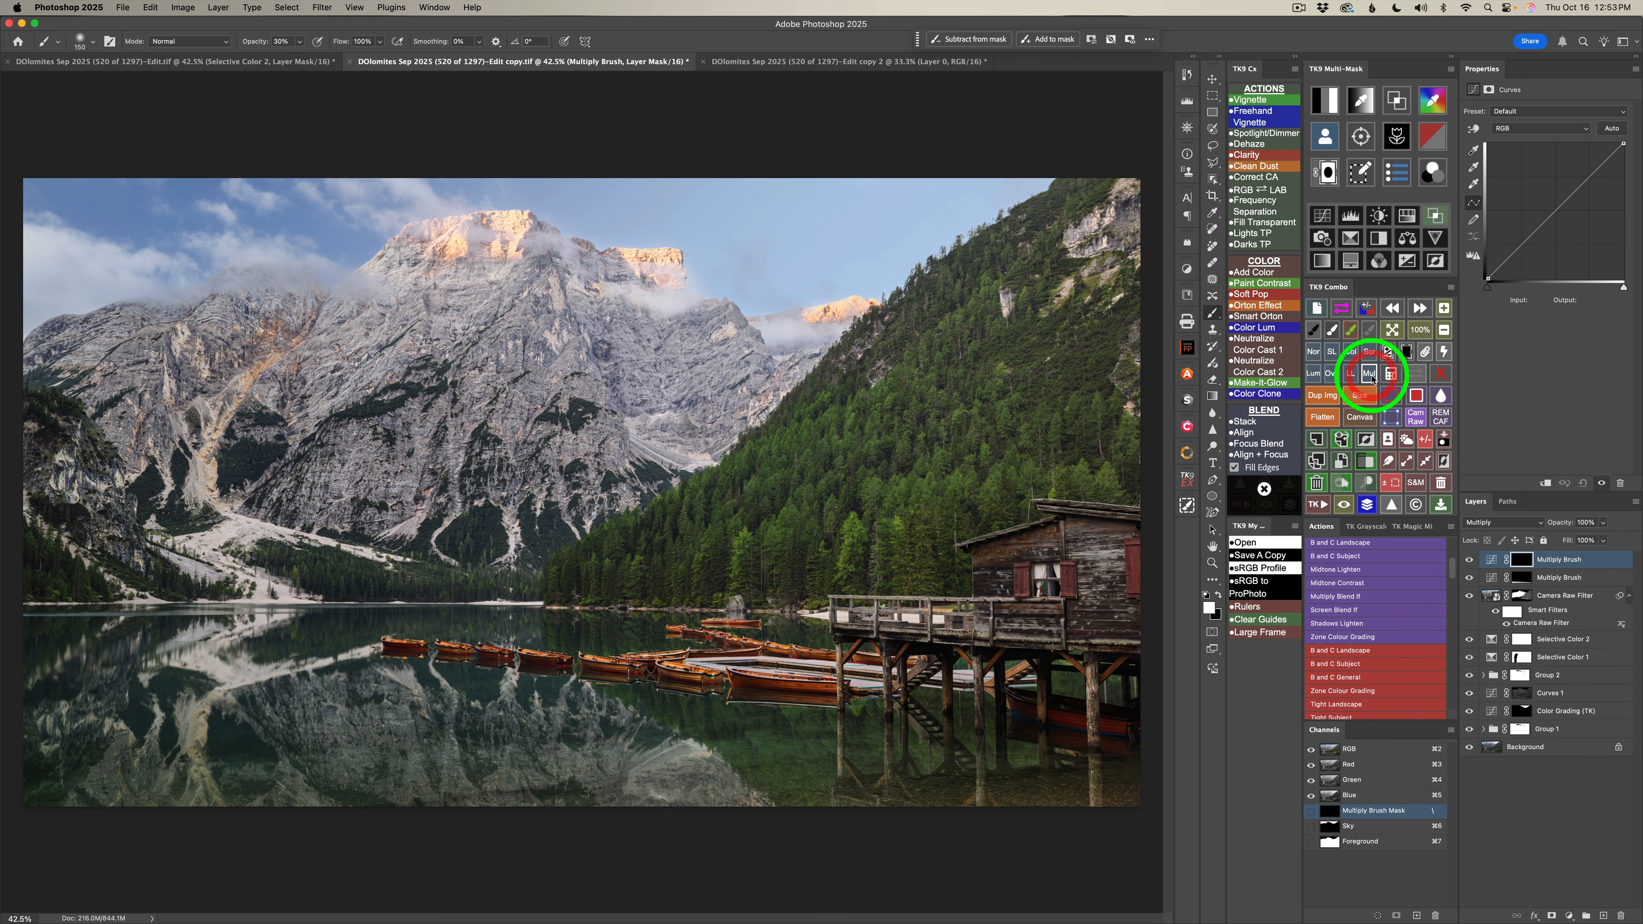
left_click(1213, 397)
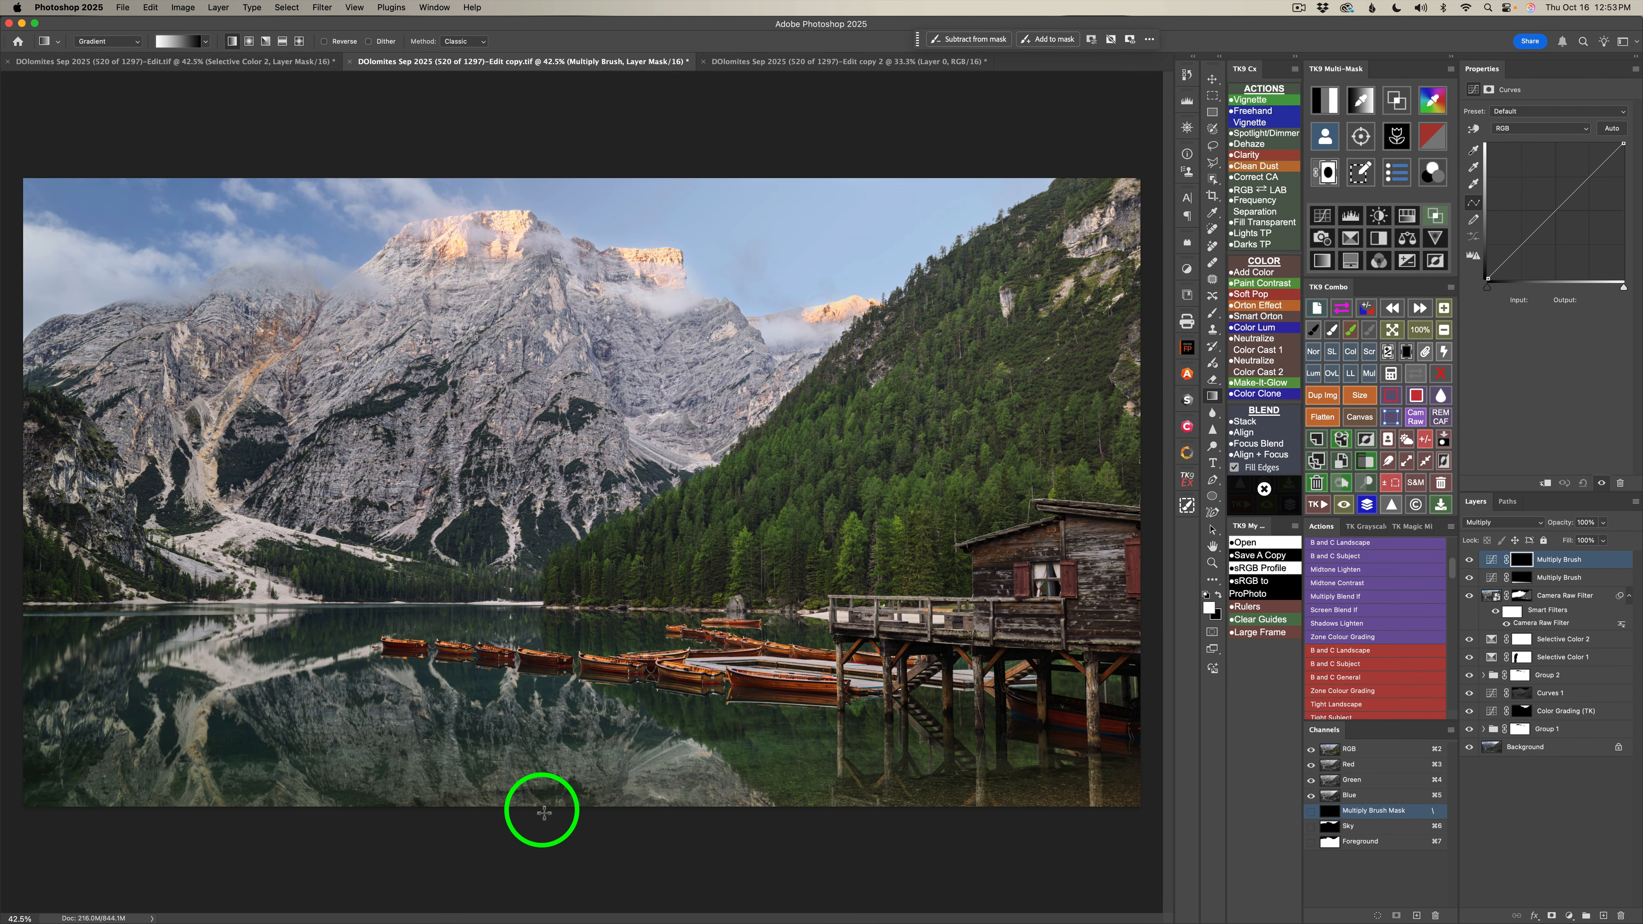
left_click_drag(538, 813, 538, 764)
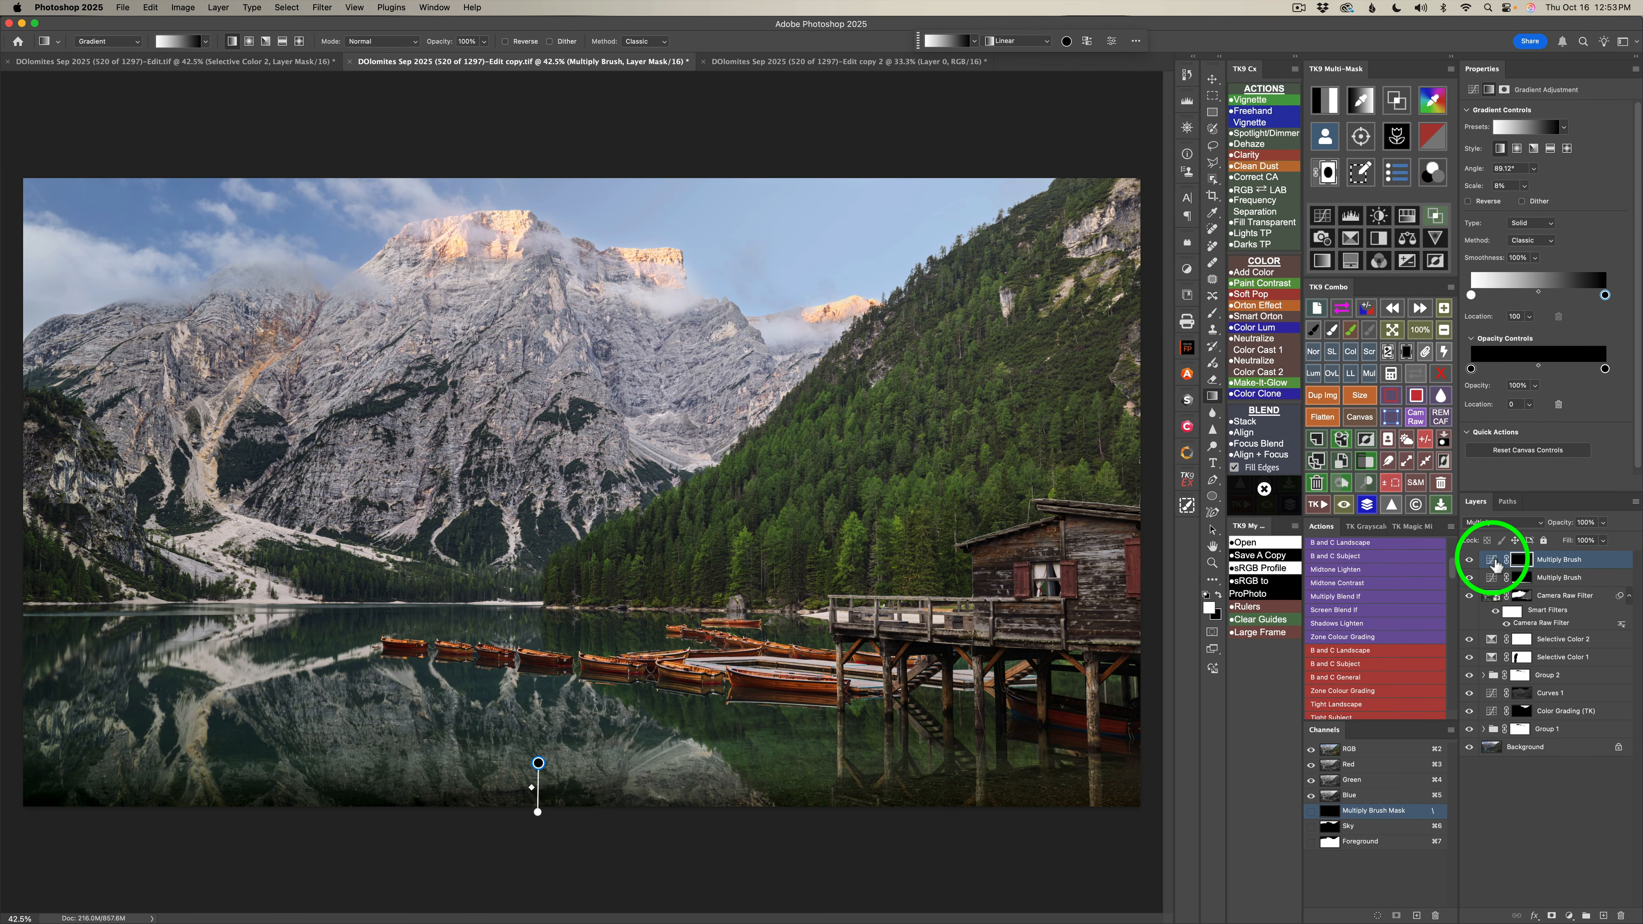
Set the second Multiply Brush layer's opacity to 51% and compare the image with and without both Multiply Brush layers.
left_click(1496, 565)
mouse_move(1602, 538)
left_mouse_down()
mouse_move(1541, 543)
mouse_move(1574, 538)
left_mouse_up()
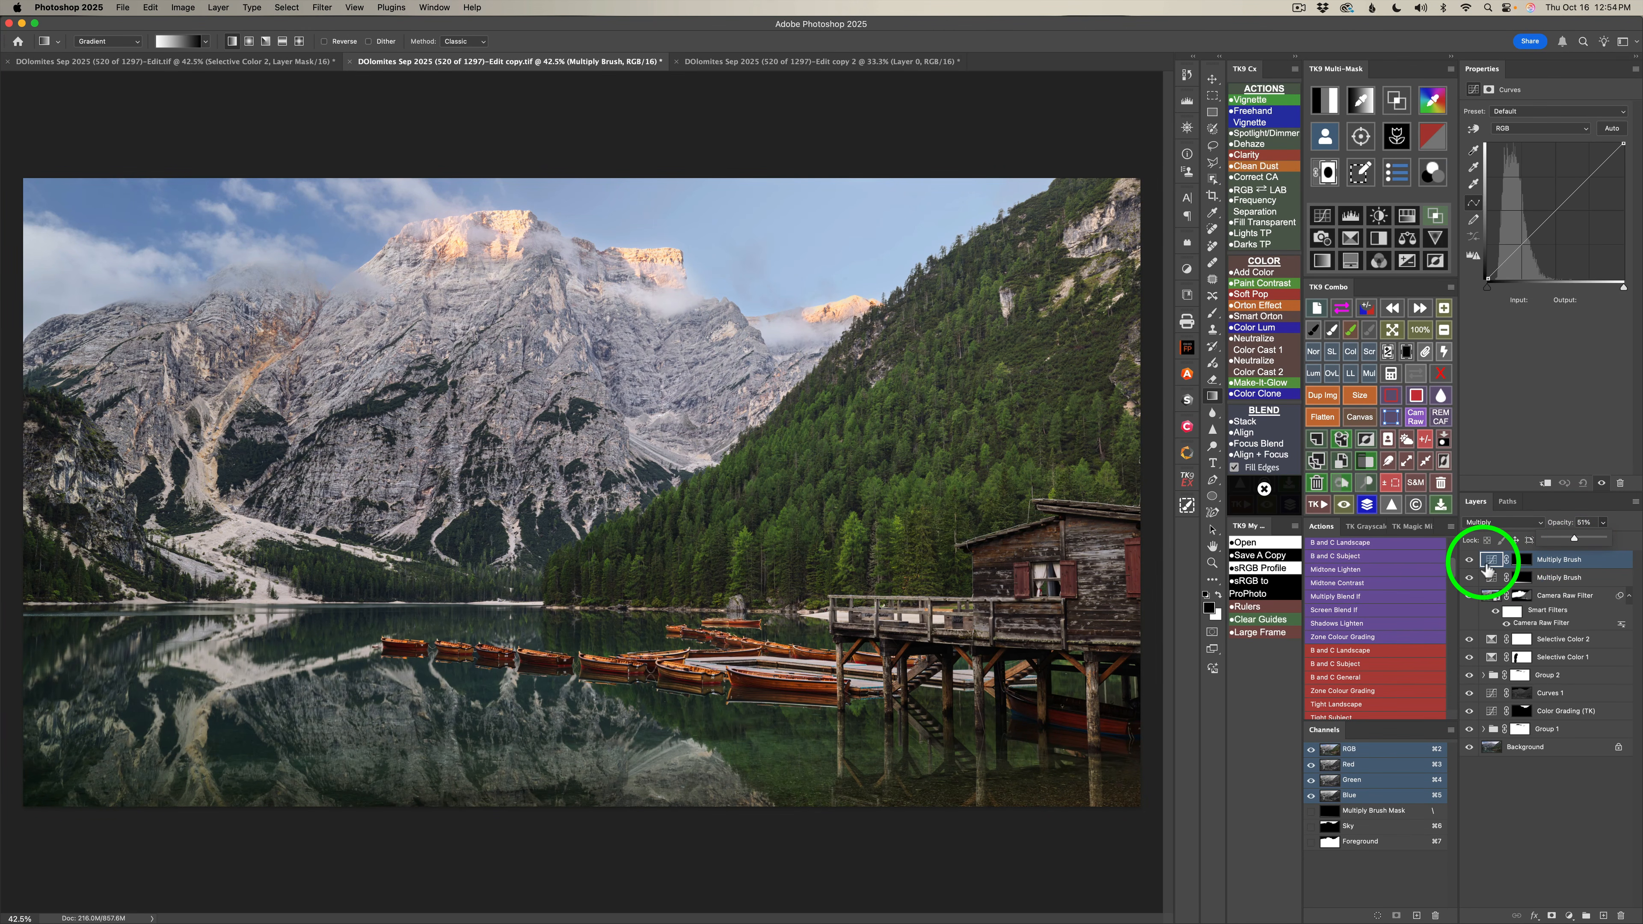
left_click(1470, 560)
left_click(1470, 561)
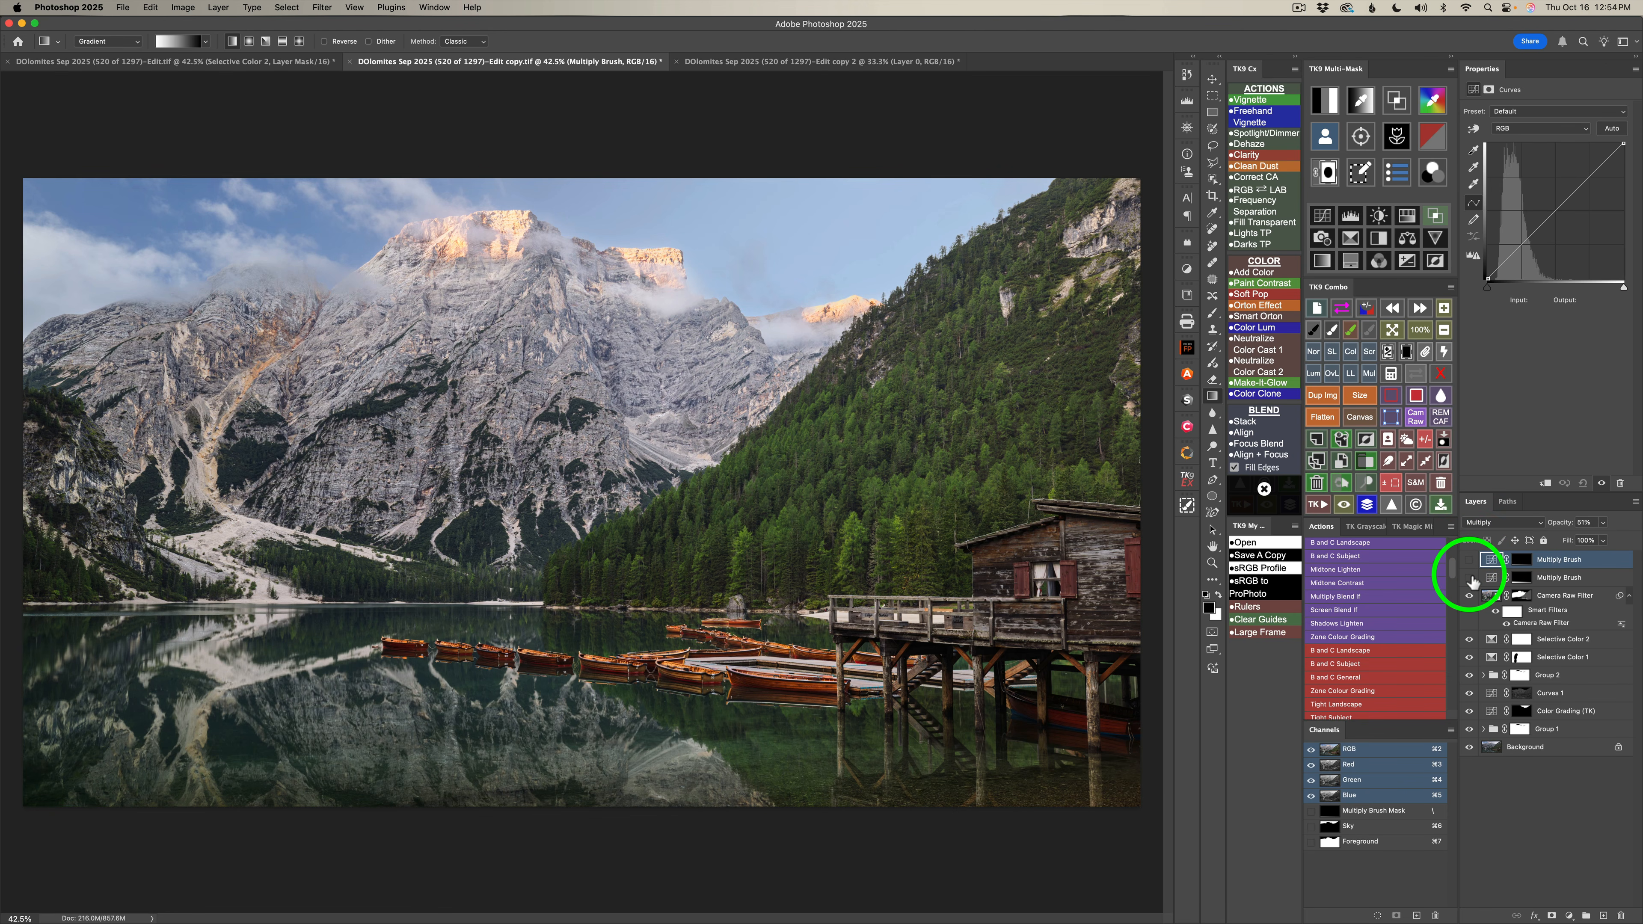
left_click(1470, 560)
left_click(1470, 560)
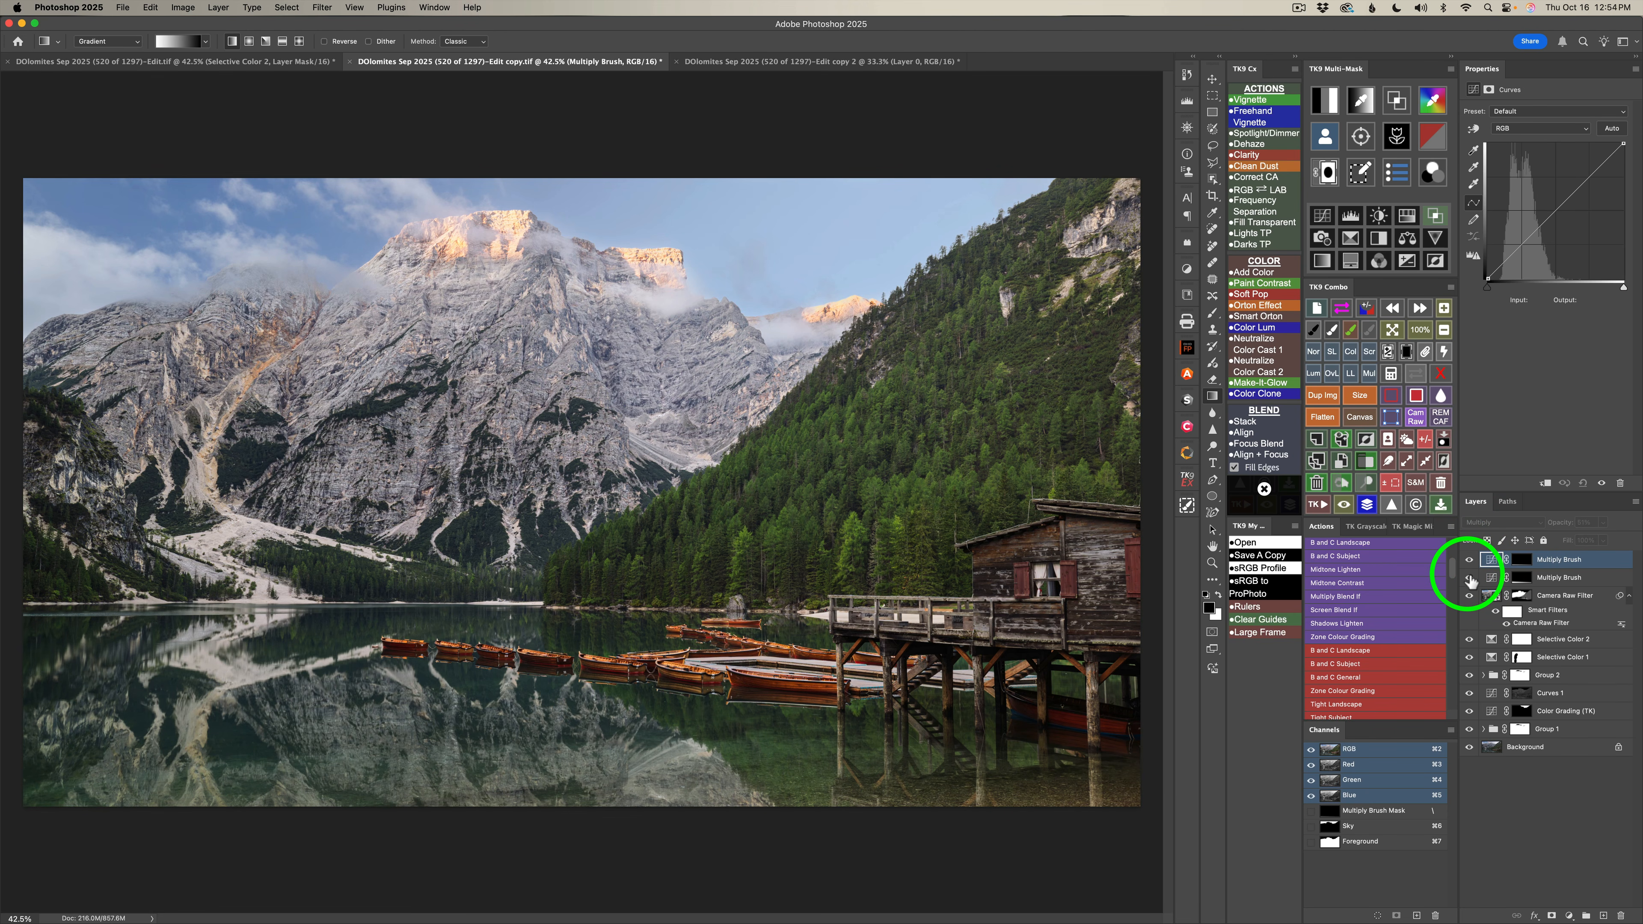
left_click(1469, 578)
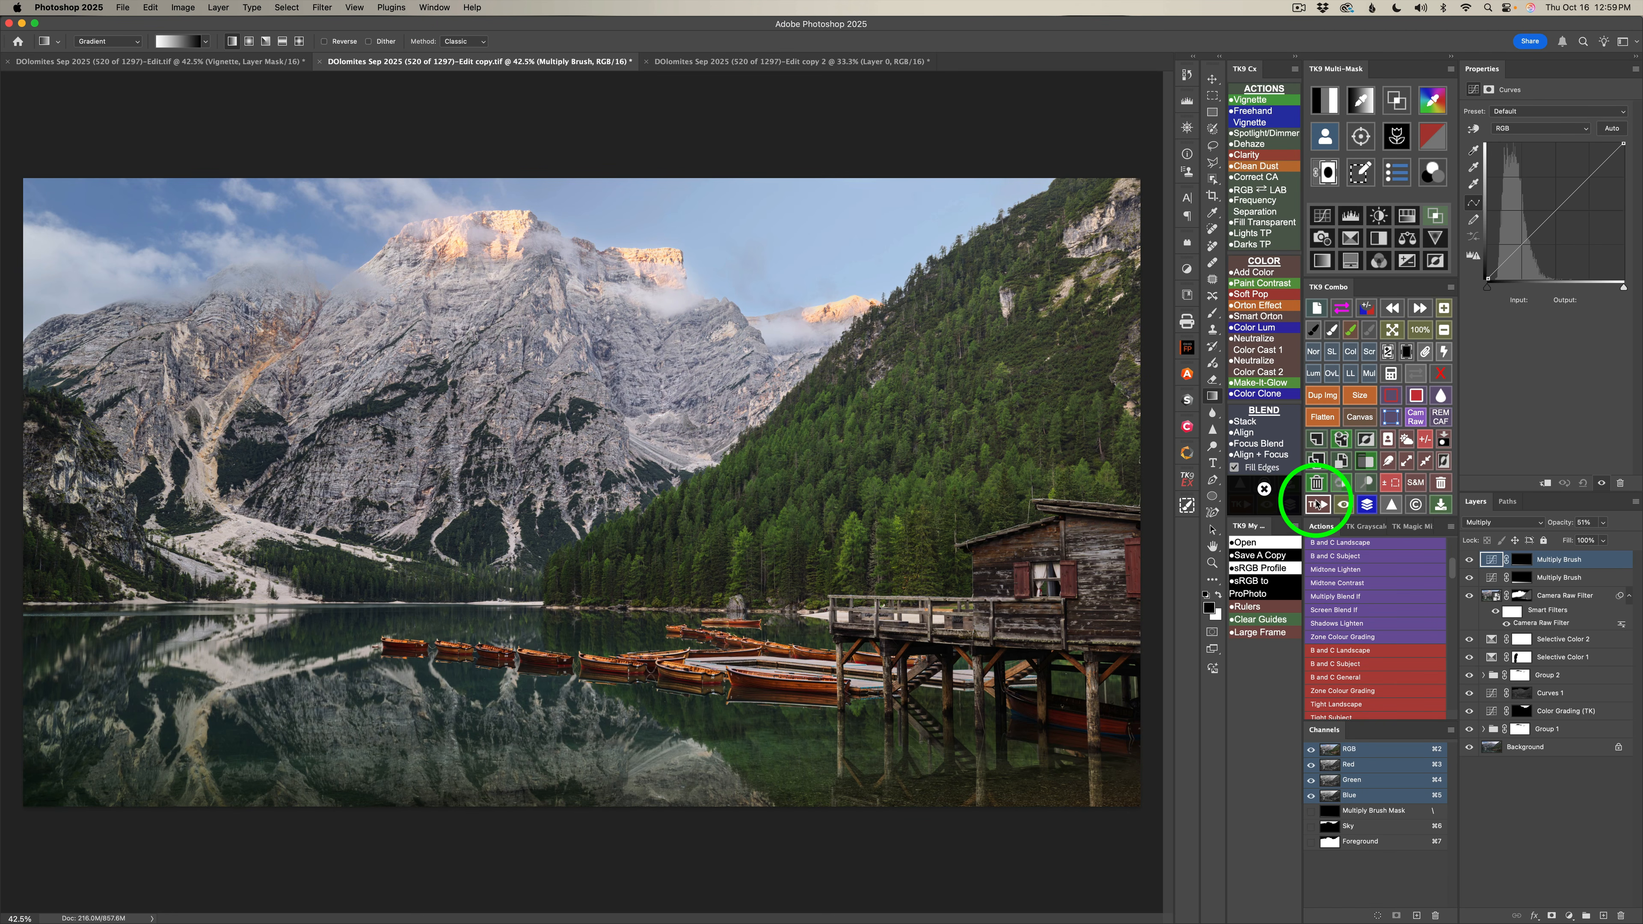
Add a TK9 Vignette with a 567.8-pixel Gaussian Blur and restrict it using an Edit Blend If preset with Gray enabled.
left_click(1251, 99)
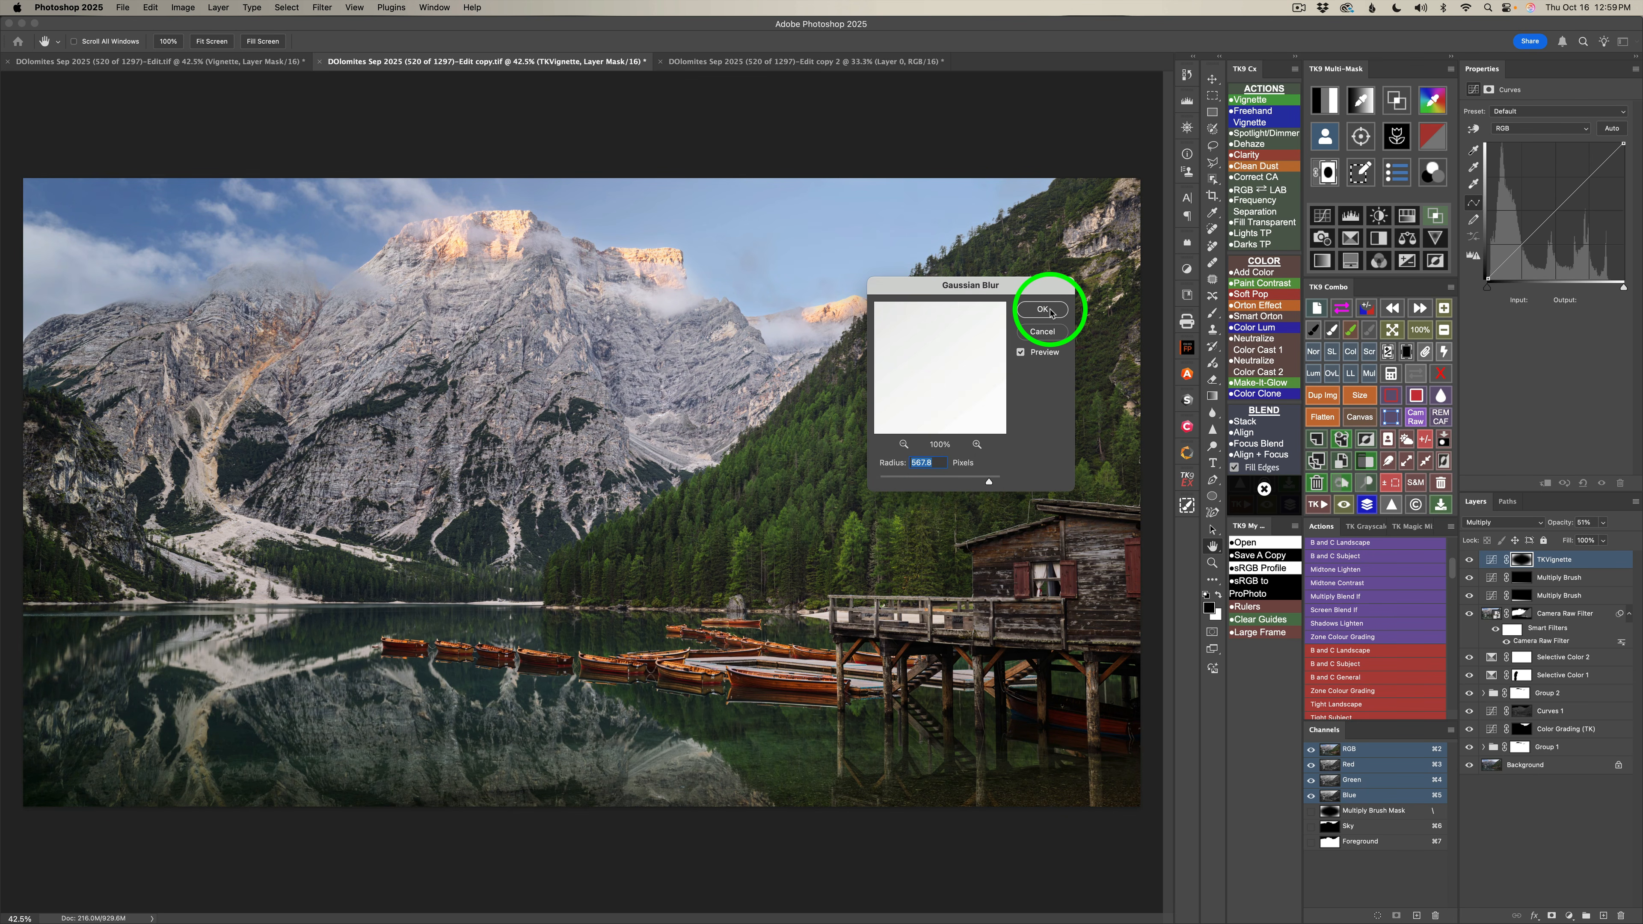
left_click(1048, 310)
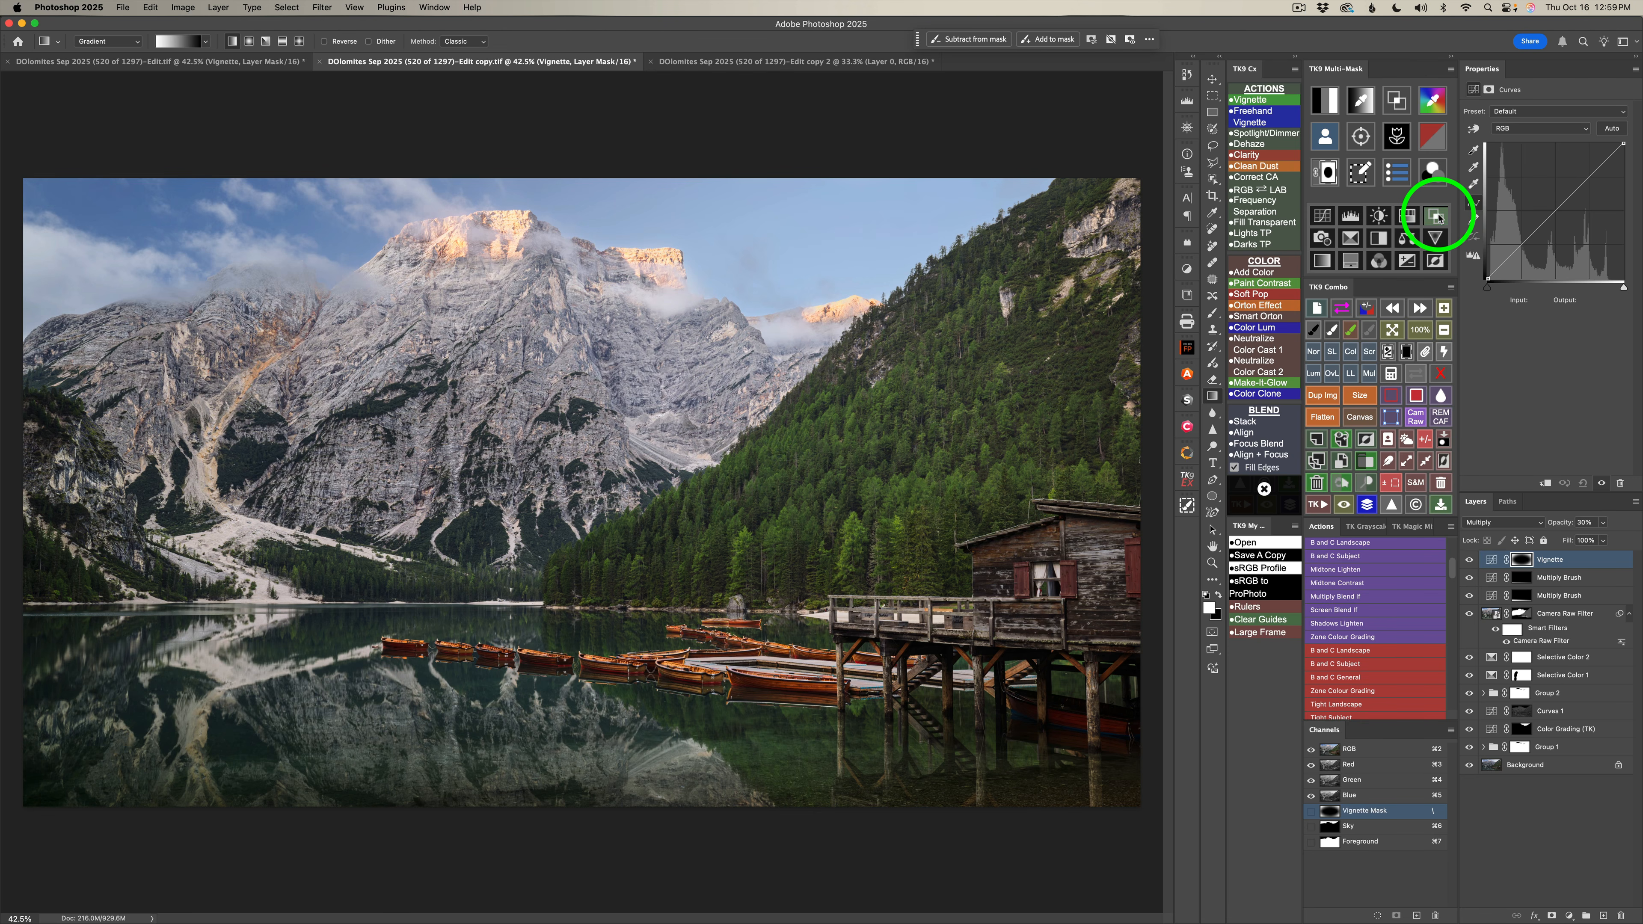
left_click(1435, 216)
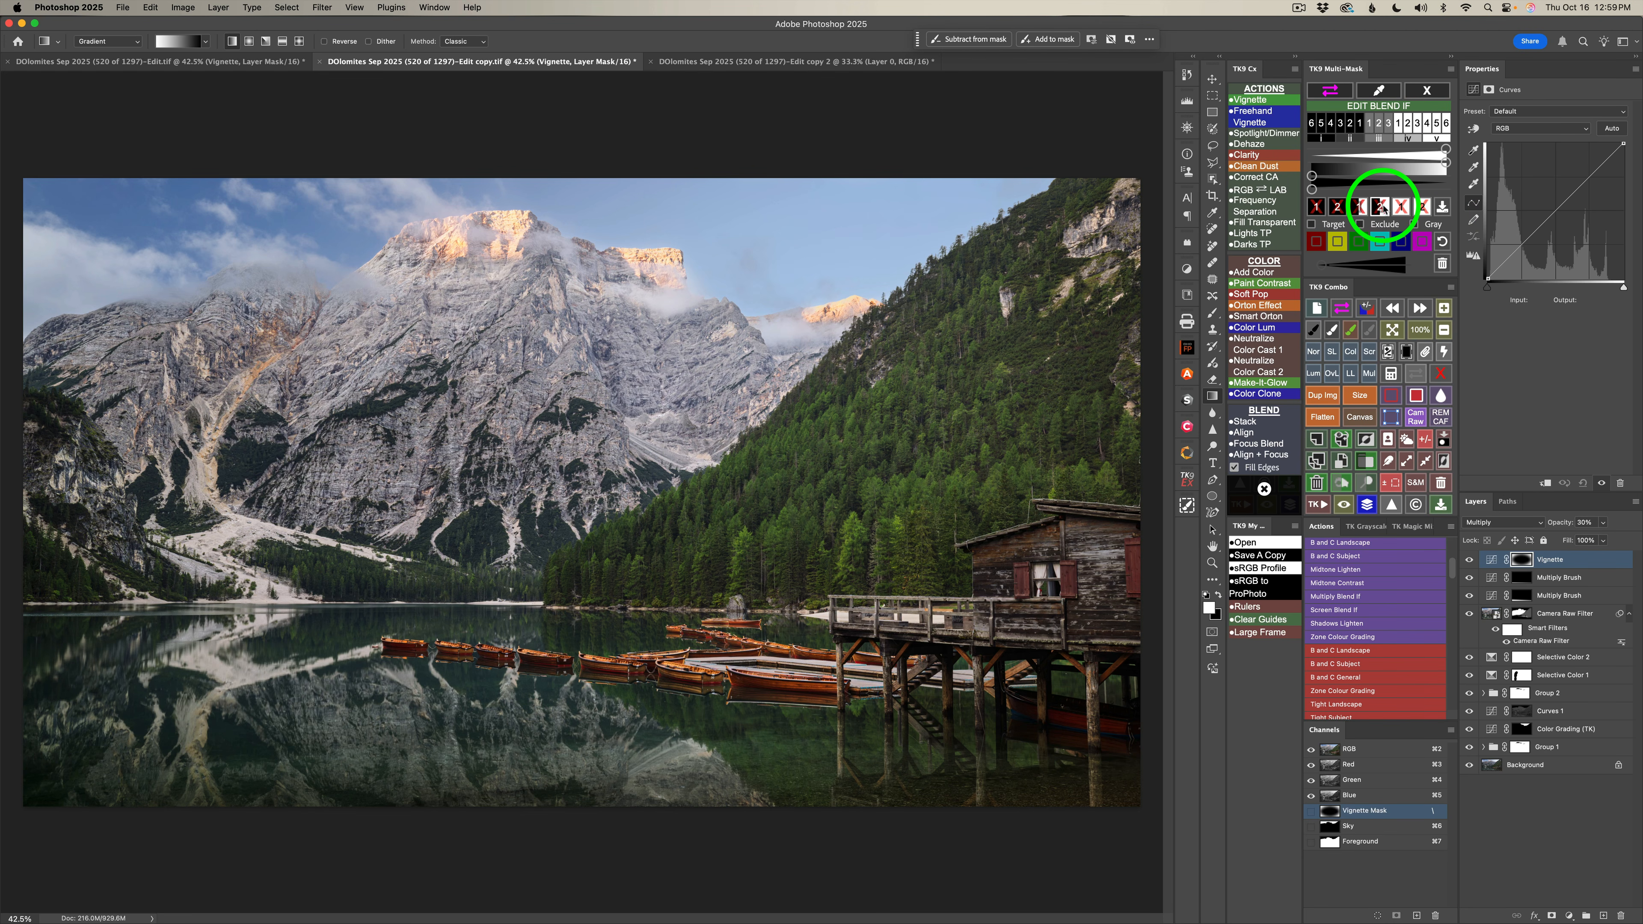
left_click(1414, 224)
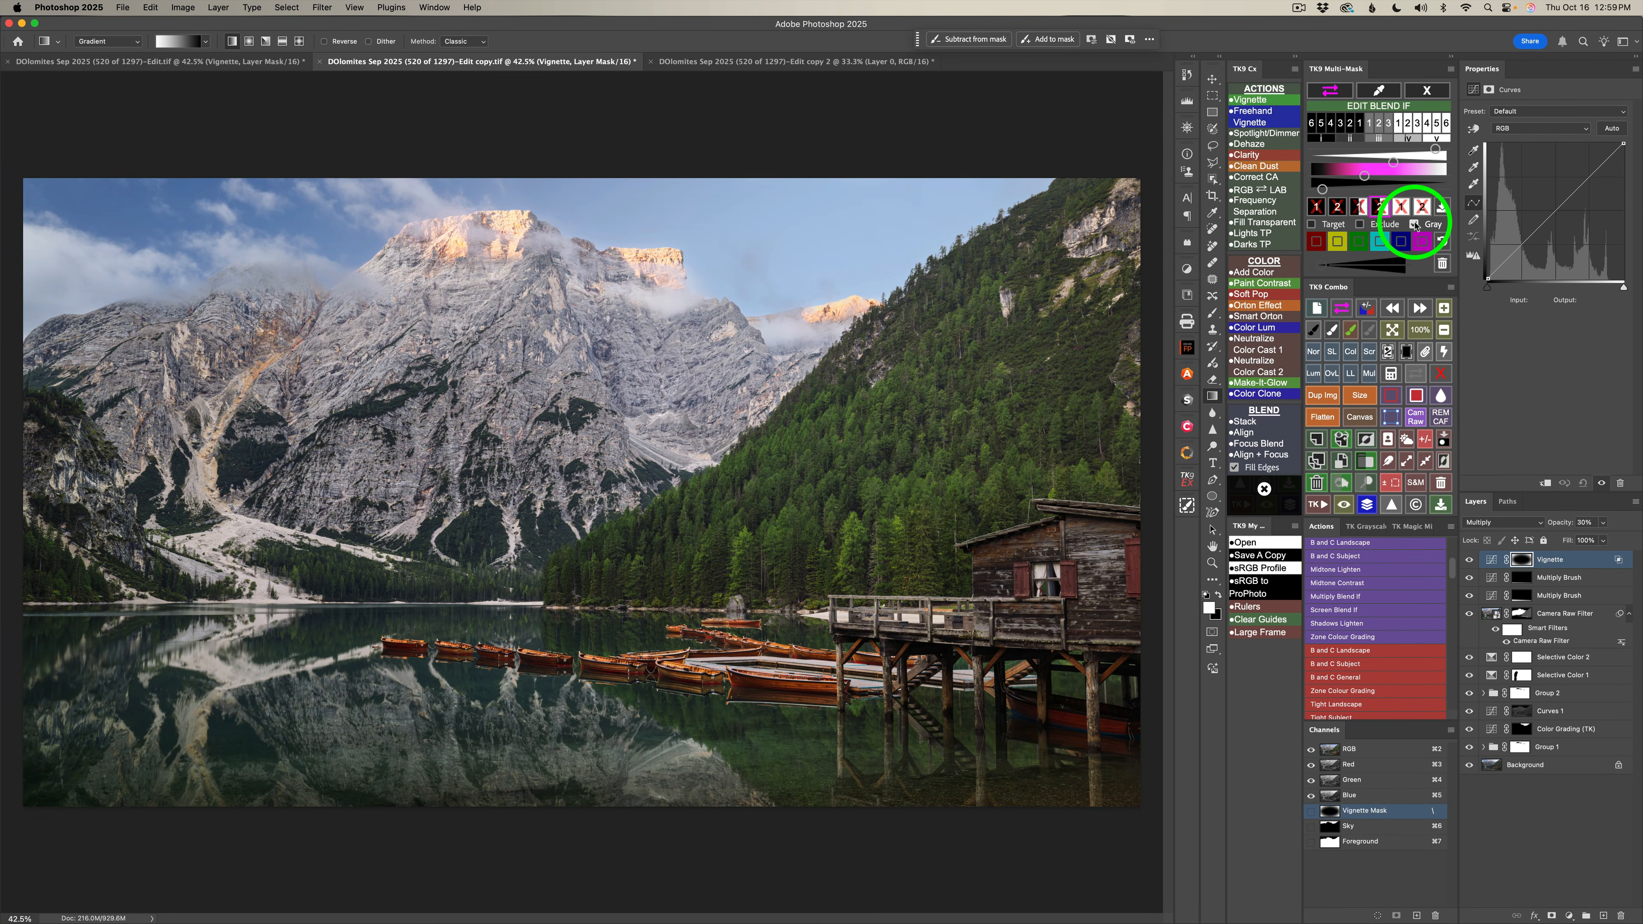
left_click(1415, 224)
Set the Vignette layer's opacity to 40%, compare the image with and without it, and leave Blend If editing.
left_click_drag(1592, 539, 1598, 542)
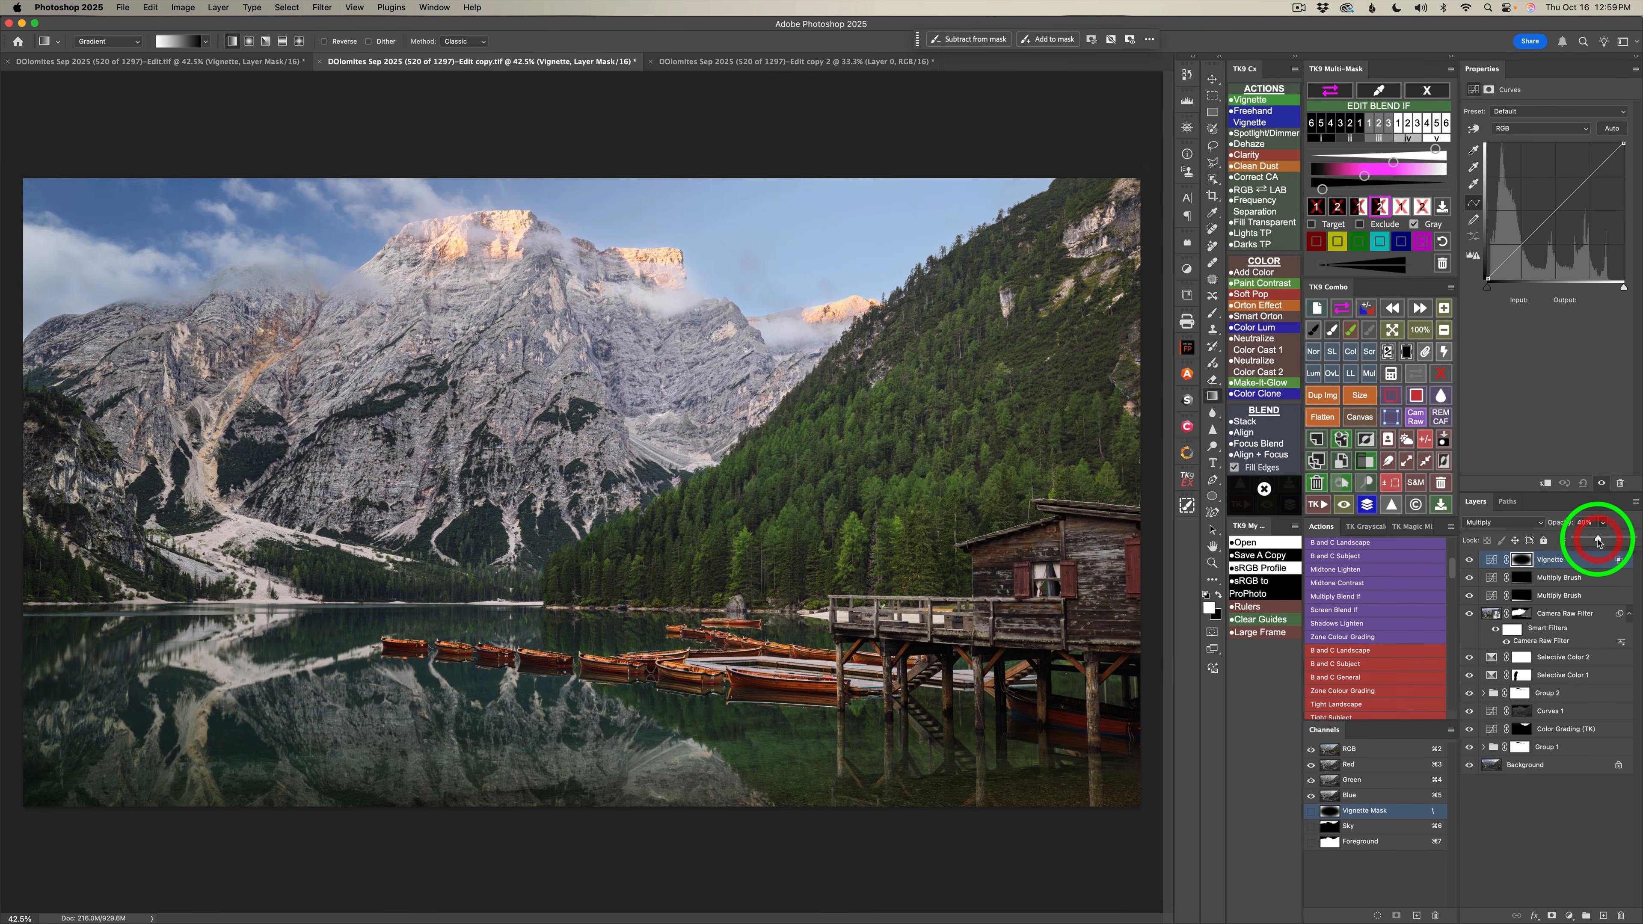
left_click(1469, 560)
left_click(1470, 561)
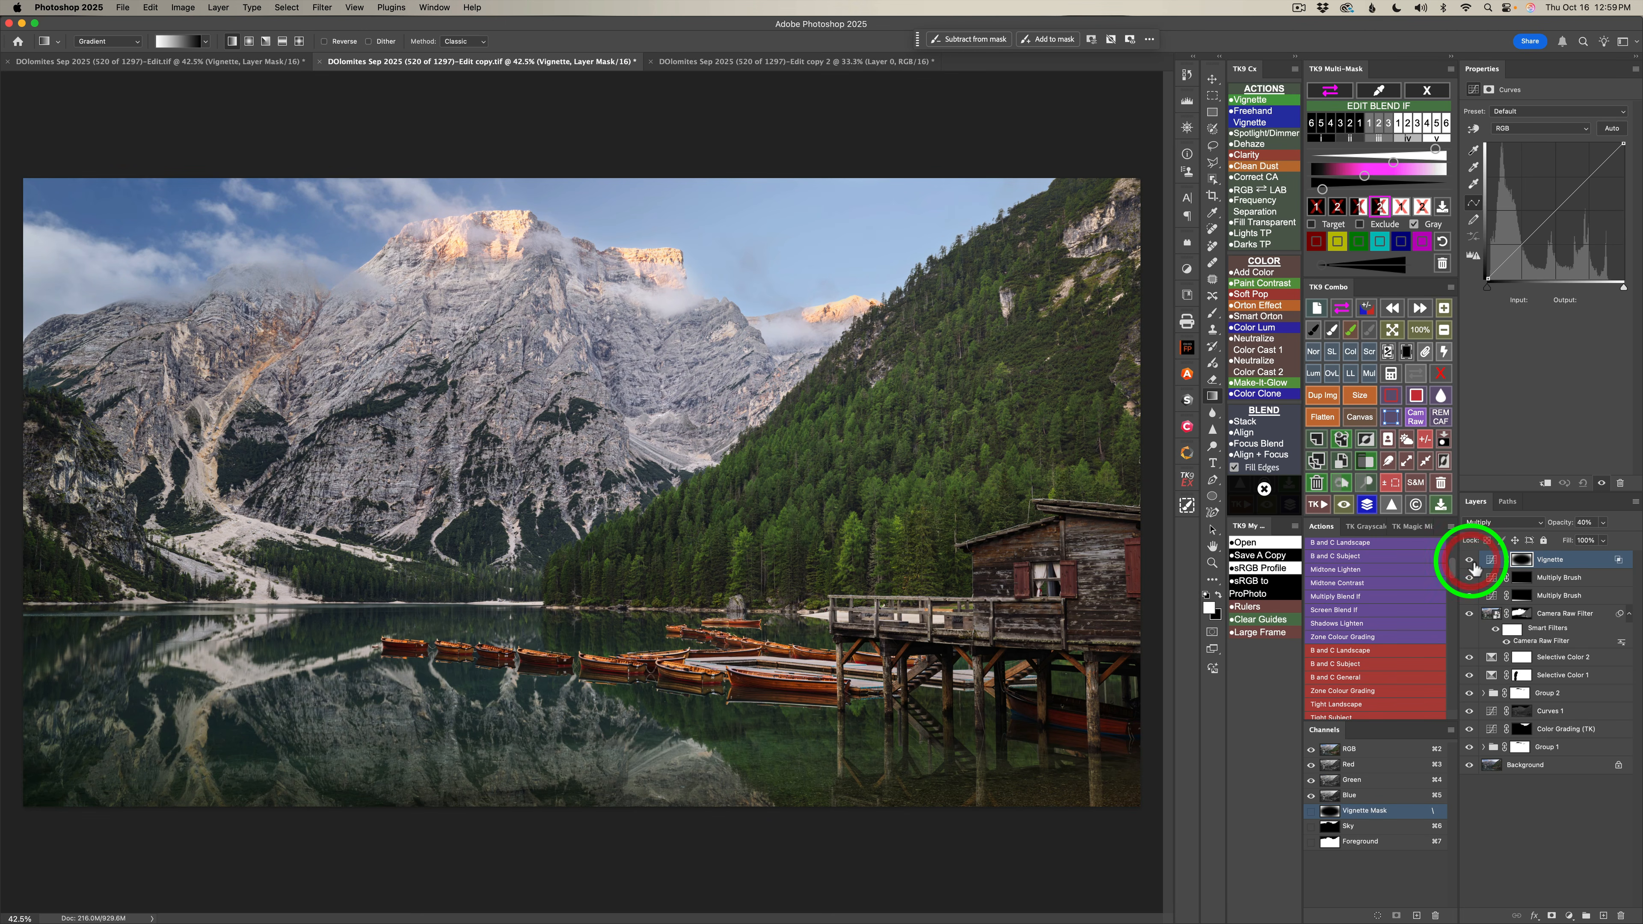
key("v")
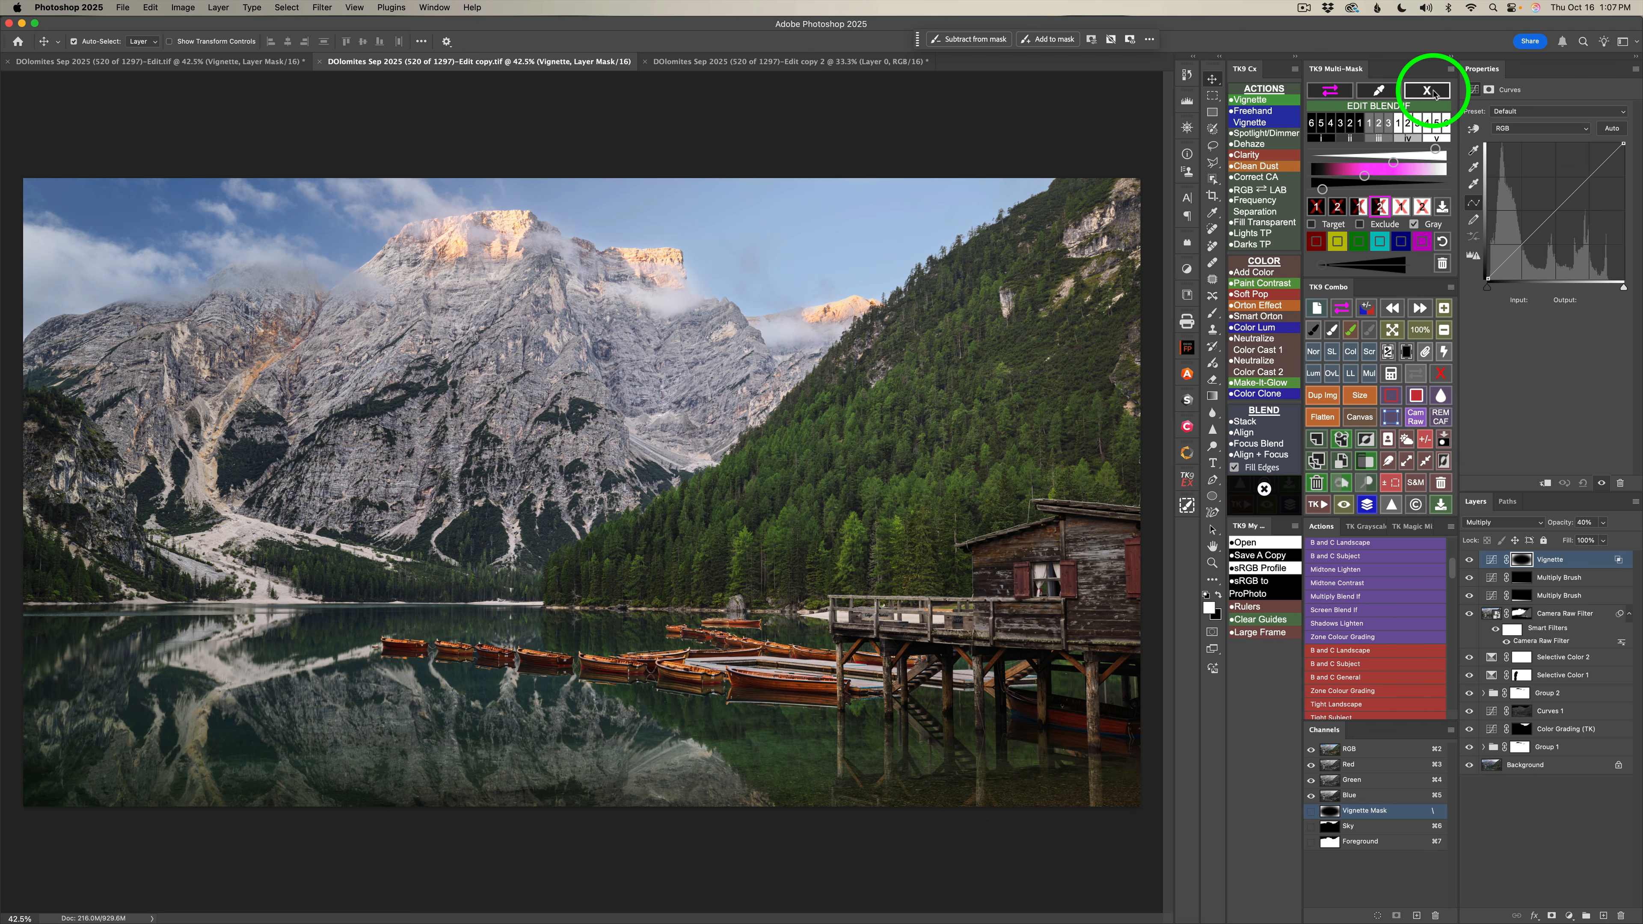
left_click(1433, 93)
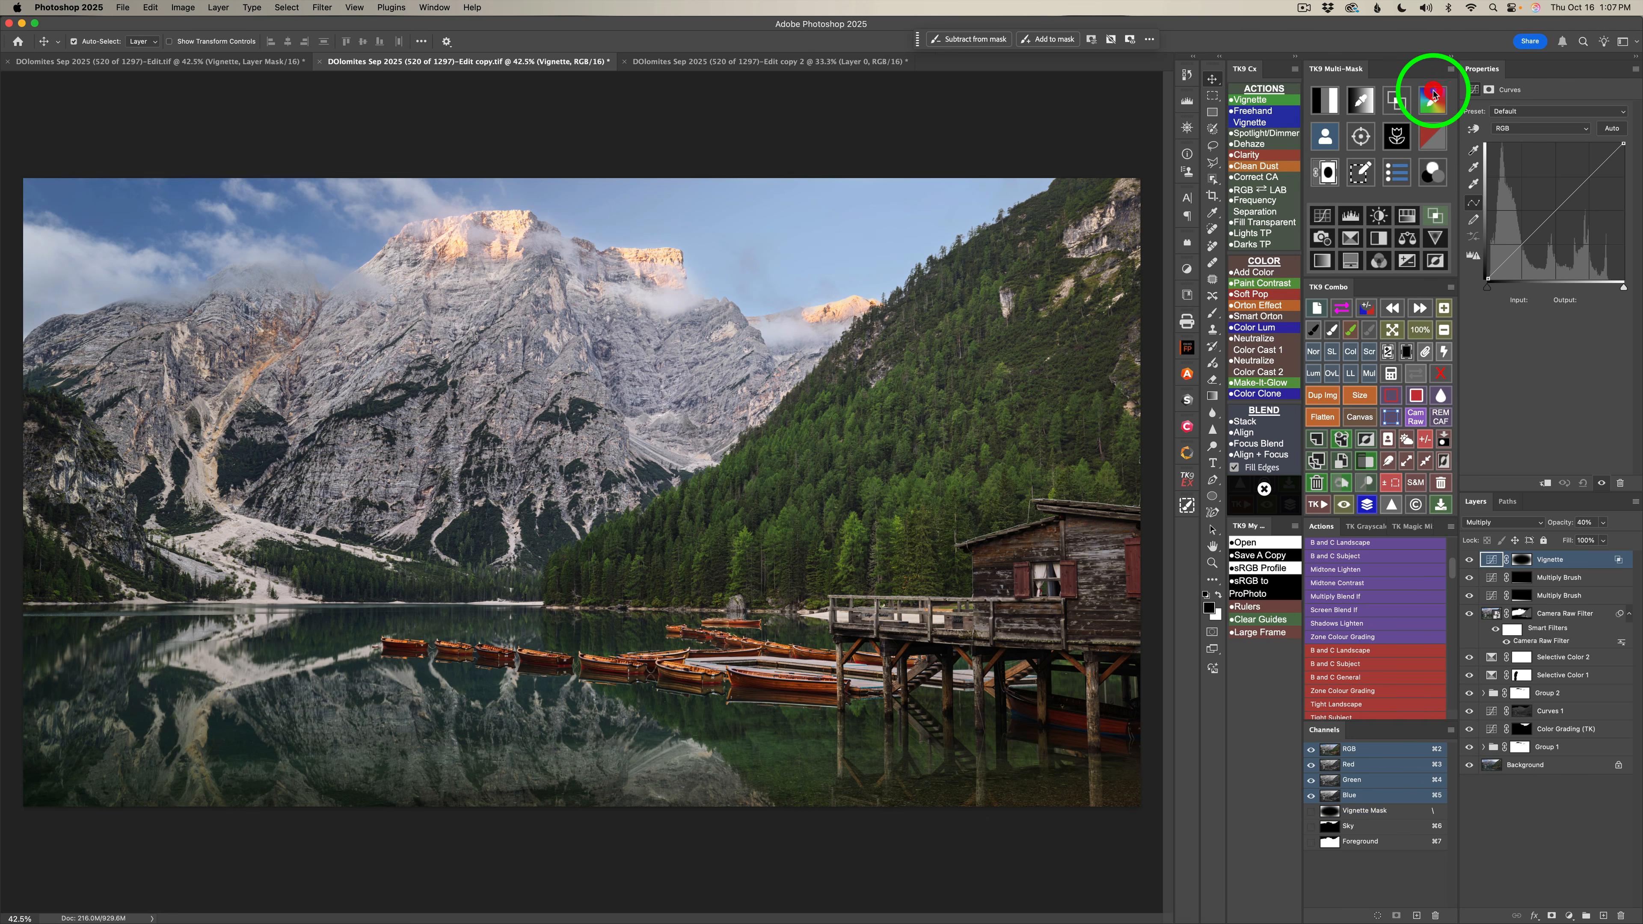
Create a Lights 3 luminosity mask and load it as a selection on a new Dodge (white paint) layer.
left_click(1327, 100)
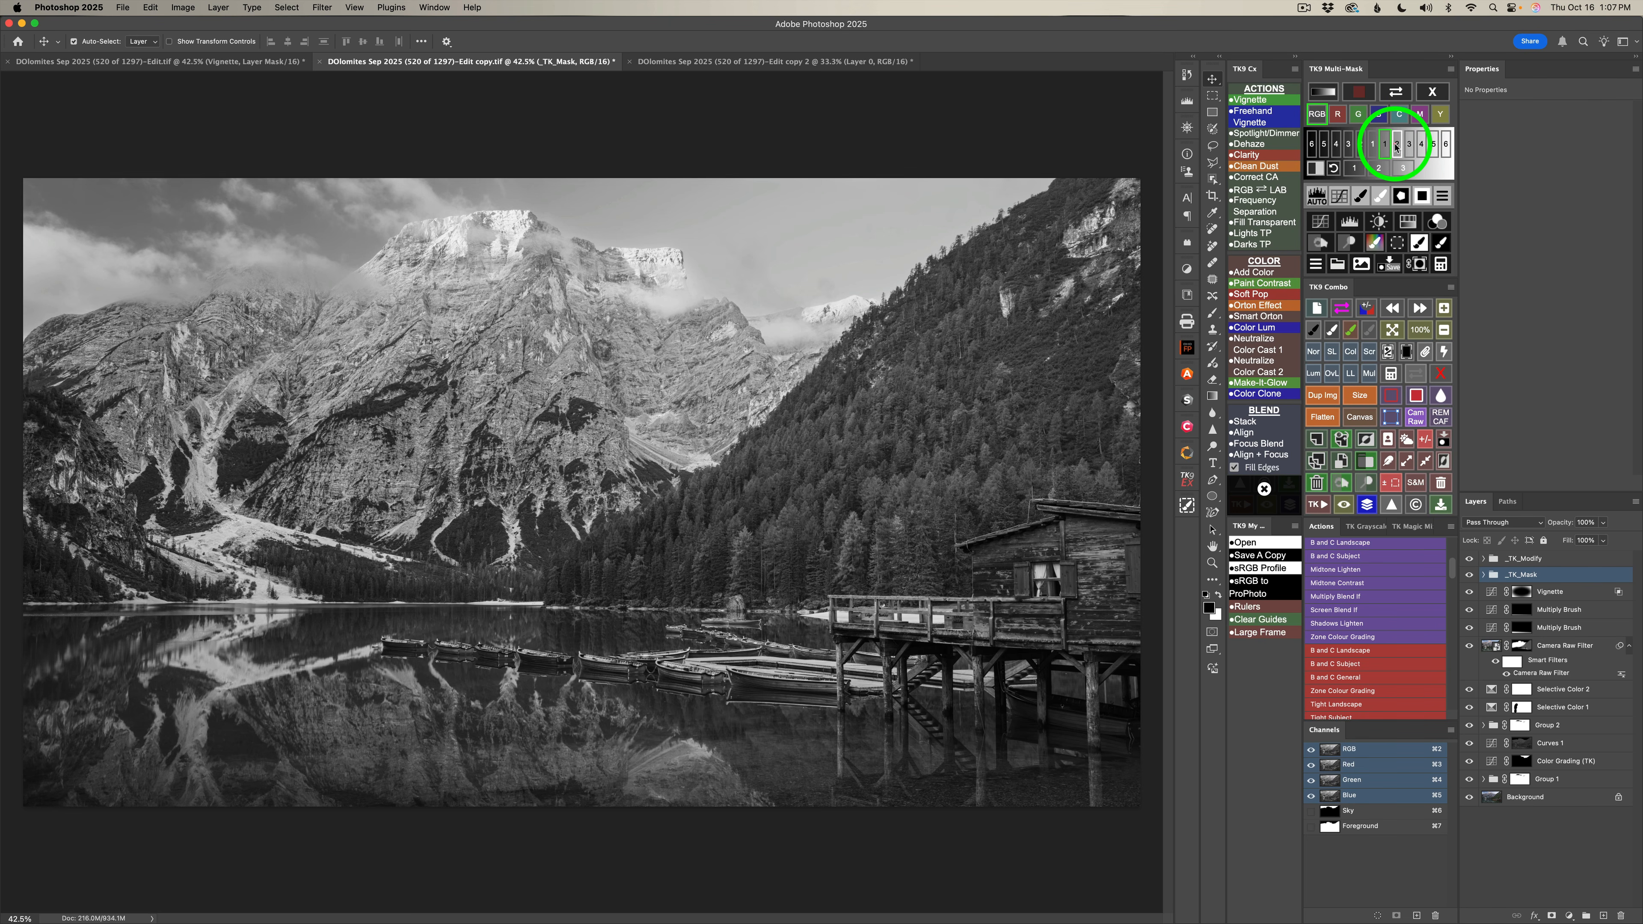
left_click(1395, 148)
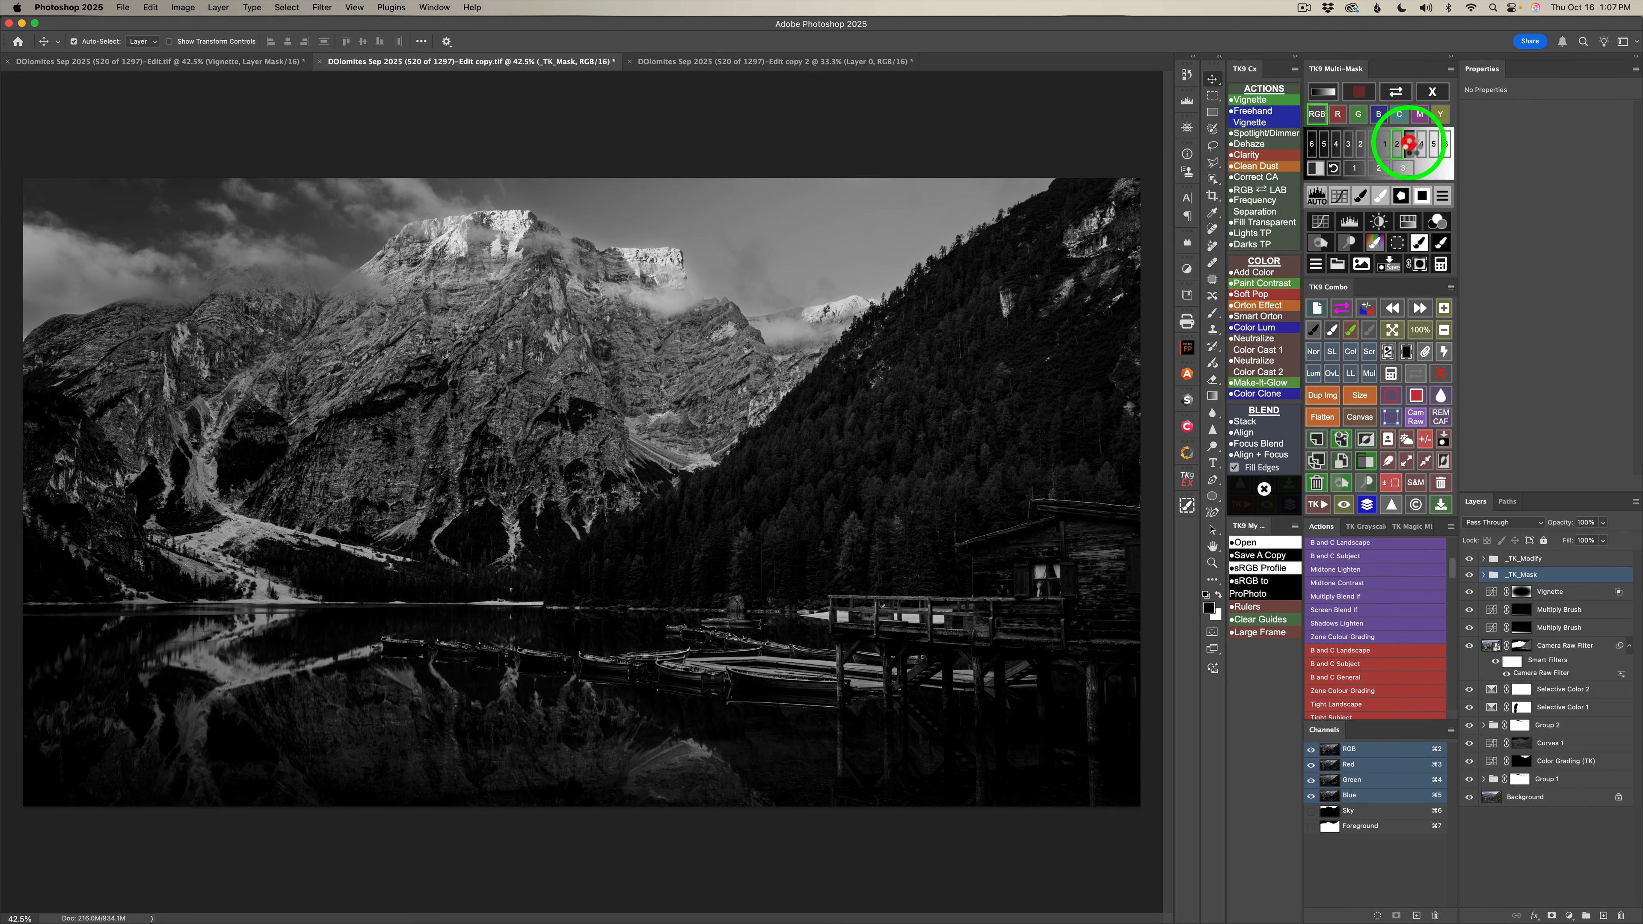
left_click(1409, 144)
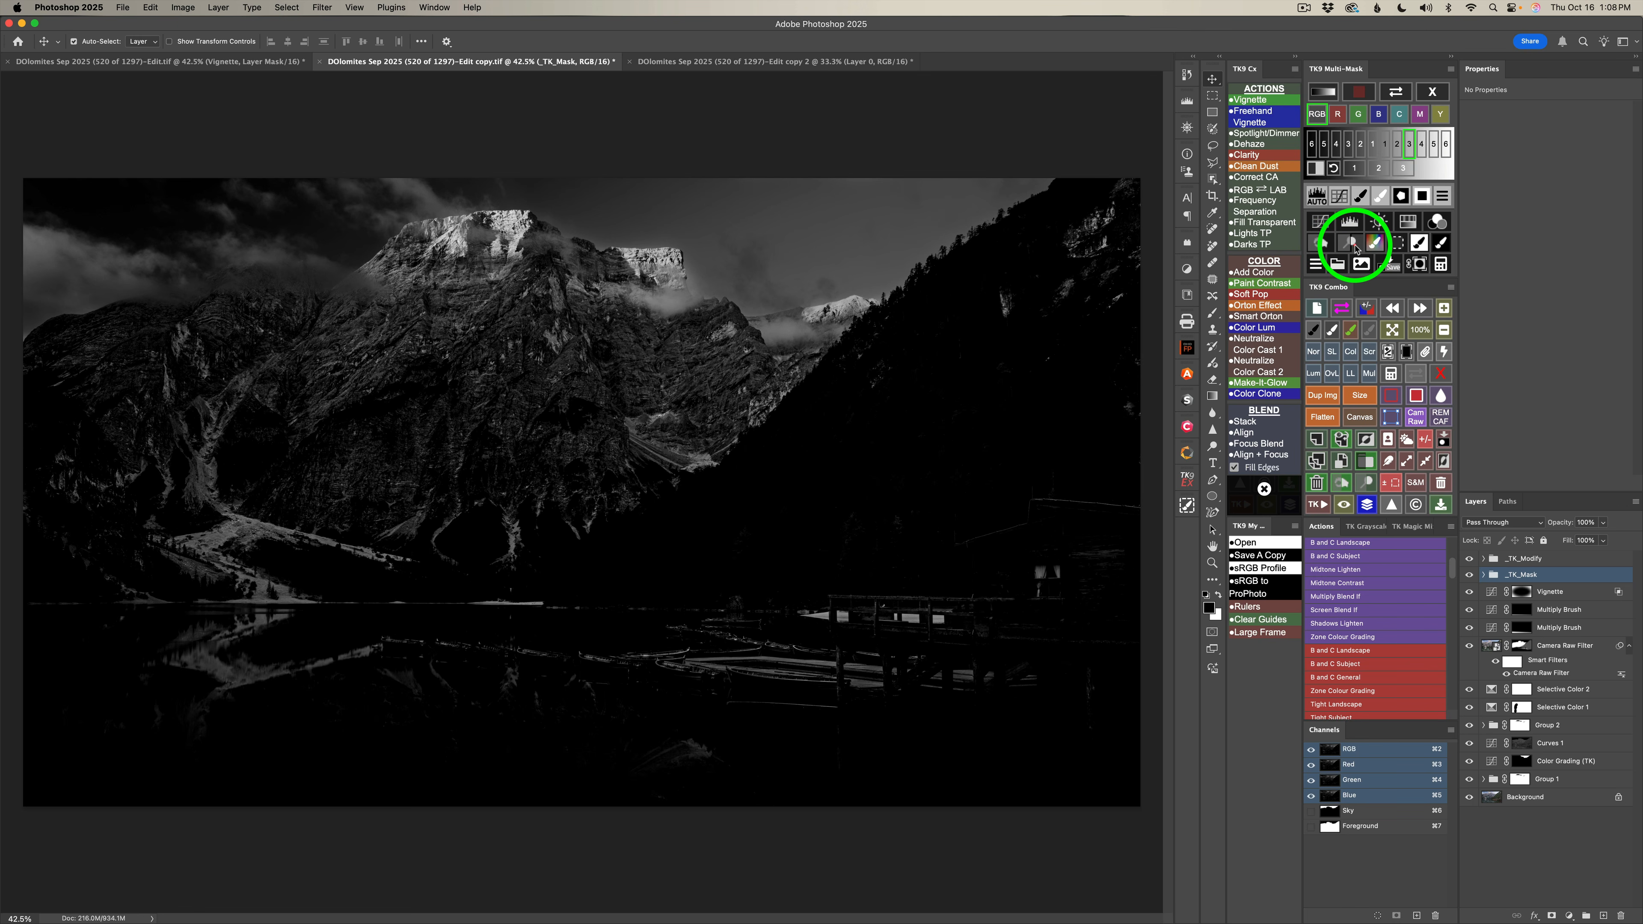
left_click(1352, 242)
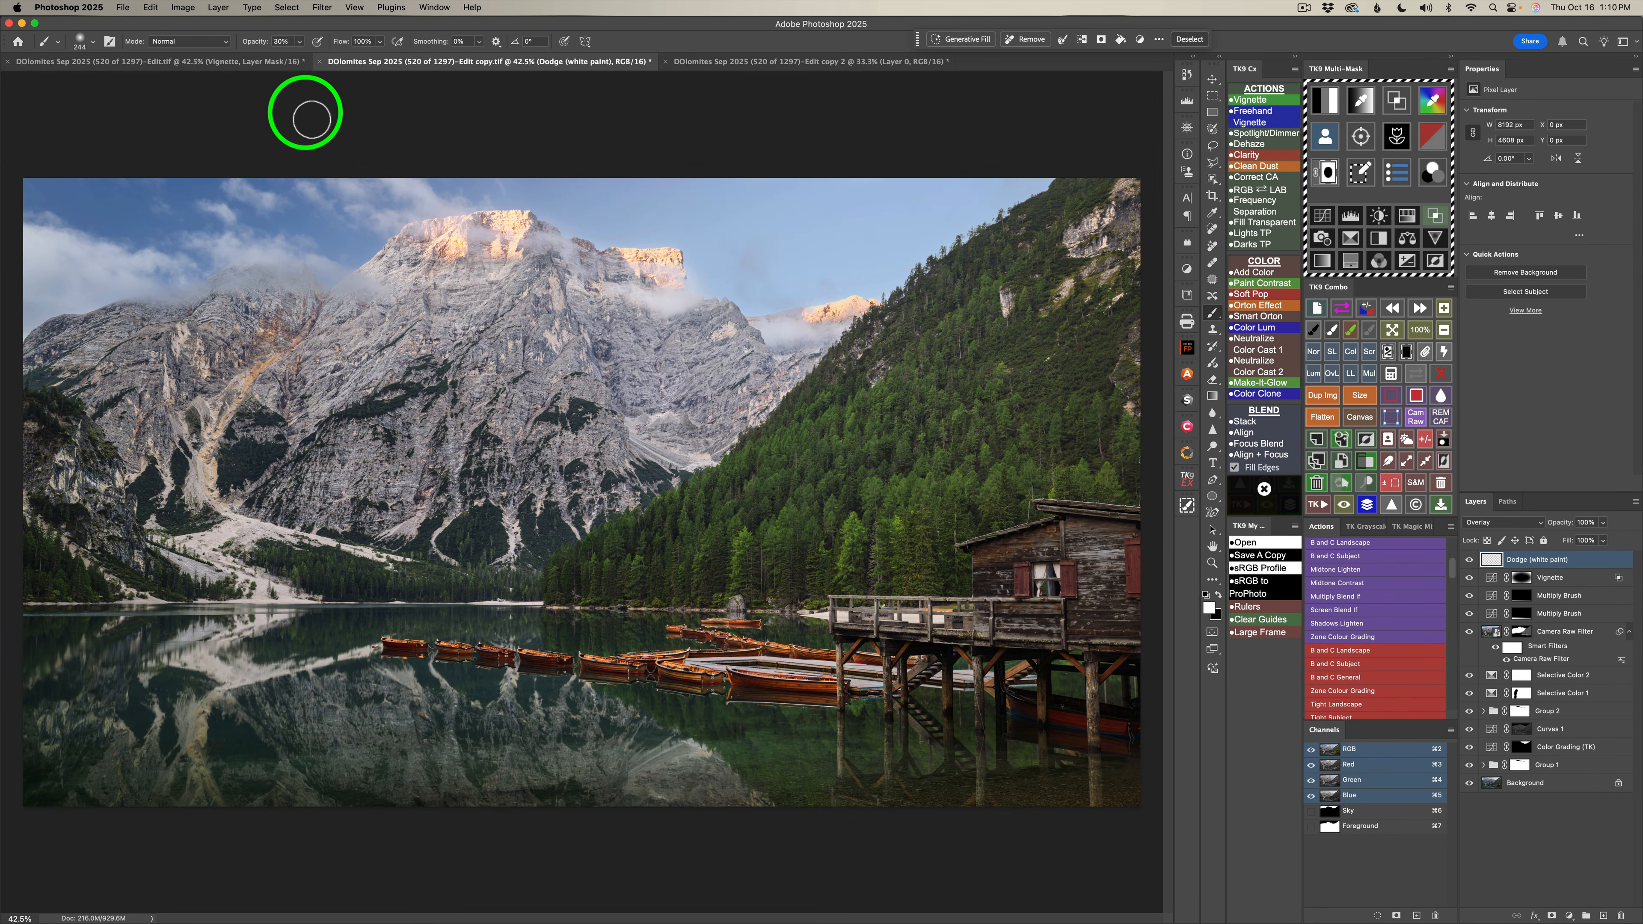
Paint white at 10% opacity through the selection over the clouds and mist around the mountain peaks.
key("1")
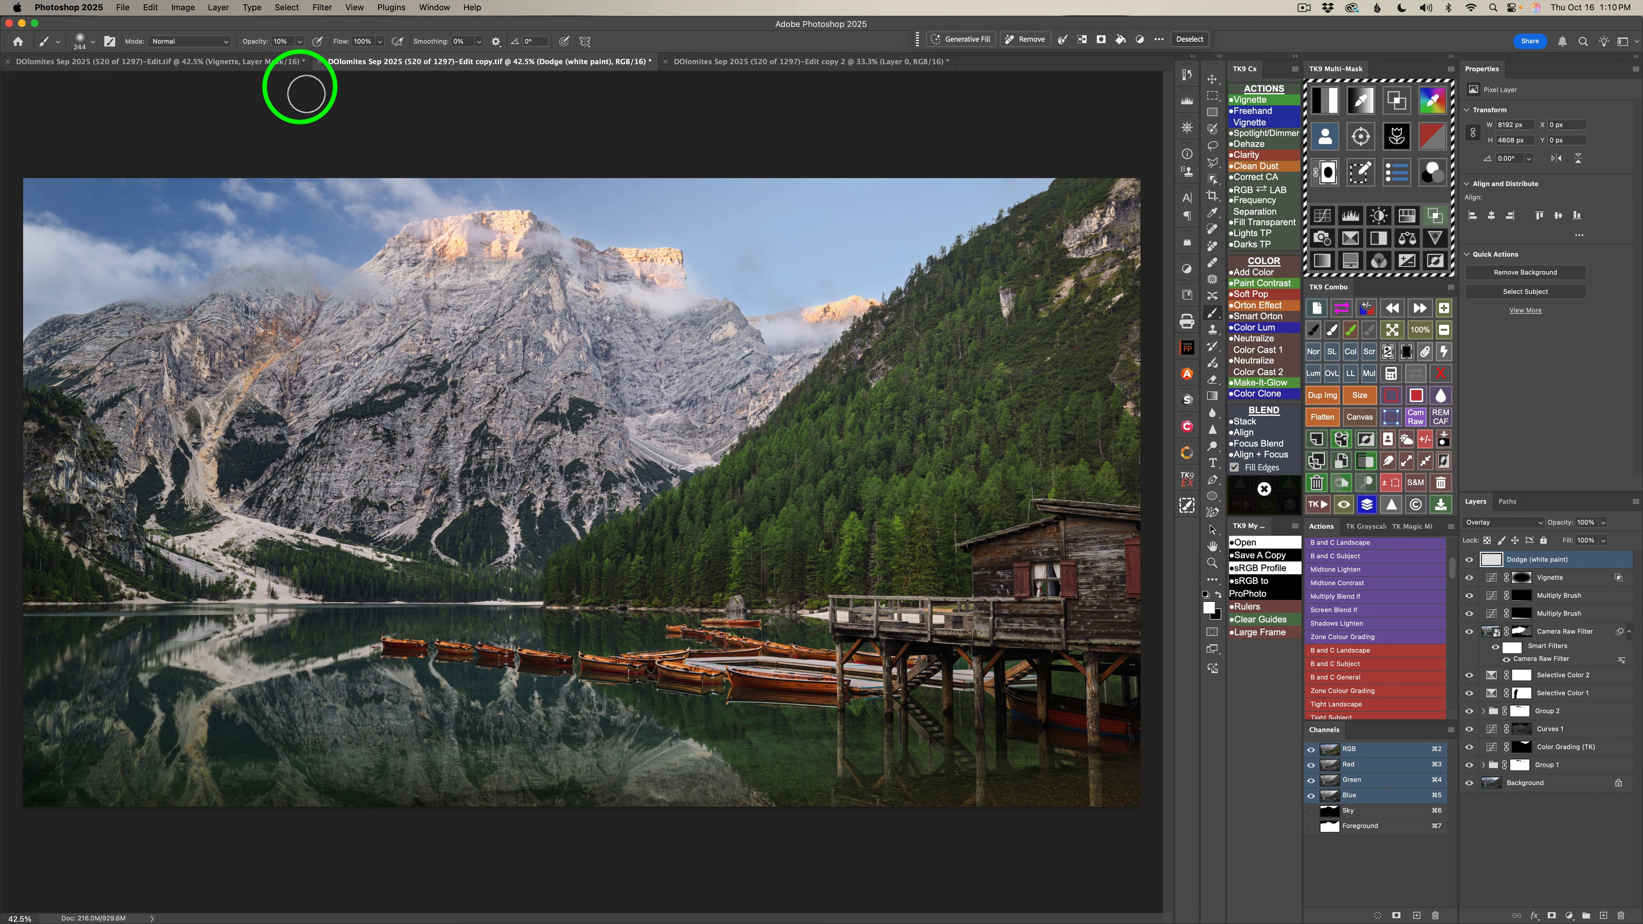
mouse_move(149, 271)
left_mouse_down()
mouse_move(47, 260)
mouse_move(149, 294)
left_mouse_up()
left_click_drag(14, 322, 144, 272)
mouse_move(39, 289)
left_mouse_down()
mouse_move(237, 244)
mouse_move(216, 247)
left_mouse_up()
mouse_move(169, 257)
left_mouse_down()
mouse_move(317, 263)
mouse_move(284, 262)
left_mouse_up()
left_click_drag(278, 264, 239, 256)
left_click_drag(227, 253, 210, 245)
mouse_move(203, 241)
left_mouse_down()
mouse_move(175, 282)
mouse_move(32, 312)
left_mouse_up()
mouse_move(28, 314)
left_mouse_down()
mouse_move(81, 284)
mouse_move(80, 246)
mouse_move(129, 218)
mouse_move(269, 197)
mouse_move(221, 198)
mouse_move(259, 212)
mouse_move(207, 214)
mouse_move(311, 261)
mouse_move(252, 257)
mouse_move(336, 249)
left_mouse_up()
mouse_move(317, 180)
left_mouse_down()
mouse_move(380, 191)
mouse_move(334, 202)
mouse_move(370, 214)
mouse_move(416, 197)
left_mouse_up()
mouse_move(407, 191)
left_mouse_down()
mouse_move(427, 194)
mouse_move(406, 191)
left_mouse_up()
left_click_drag(409, 194, 556, 260)
mouse_move(557, 260)
left_mouse_down()
mouse_move(673, 316)
mouse_move(637, 307)
mouse_move(666, 305)
left_mouse_up()
left_click_drag(636, 301, 696, 328)
mouse_move(823, 326)
left_mouse_down()
mouse_move(771, 340)
mouse_move(817, 340)
left_mouse_up()
left_click_drag(815, 338, 821, 337)
mouse_move(399, 187)
left_mouse_down()
mouse_move(413, 220)
mouse_move(391, 230)
mouse_move(344, 204)
left_mouse_up()
left_click_drag(260, 269, 383, 289)
left_click_drag(336, 286, 366, 293)
left_click_drag(322, 279, 249, 252)
left_click_drag(208, 257, 208, 275)
left_click_drag(92, 290, 59, 295)
left_click_drag(19, 317, 63, 279)
left_click_drag(16, 224, 14, 238)
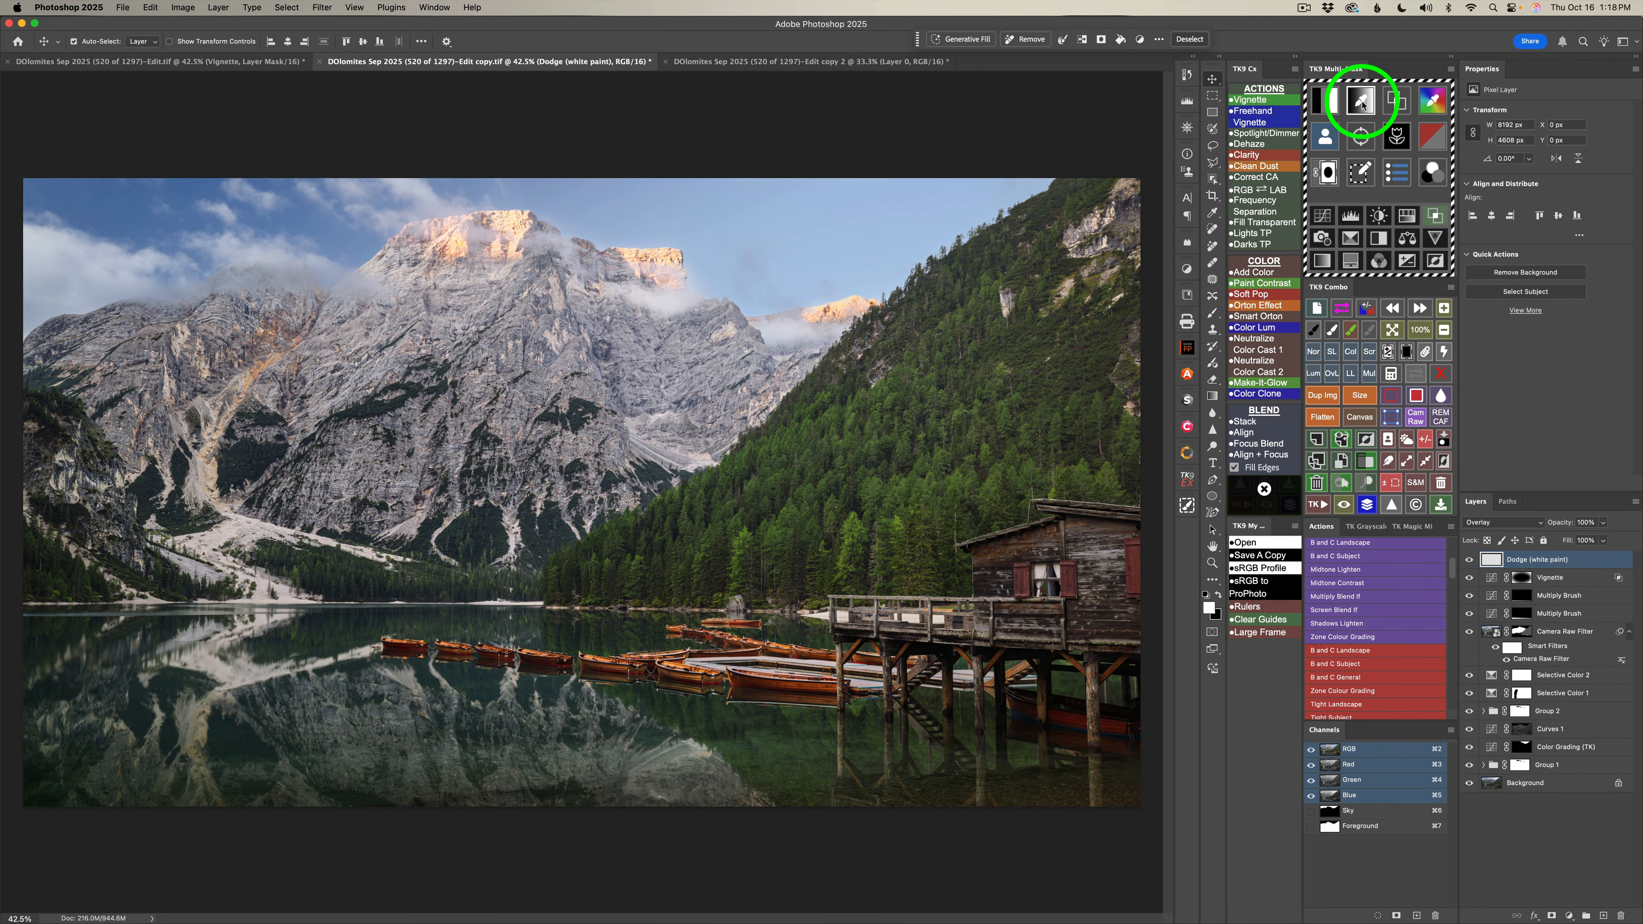
Create a TK9 tone-based mask by sampling the pale rock face high on the forested slope.
left_click(1361, 103)
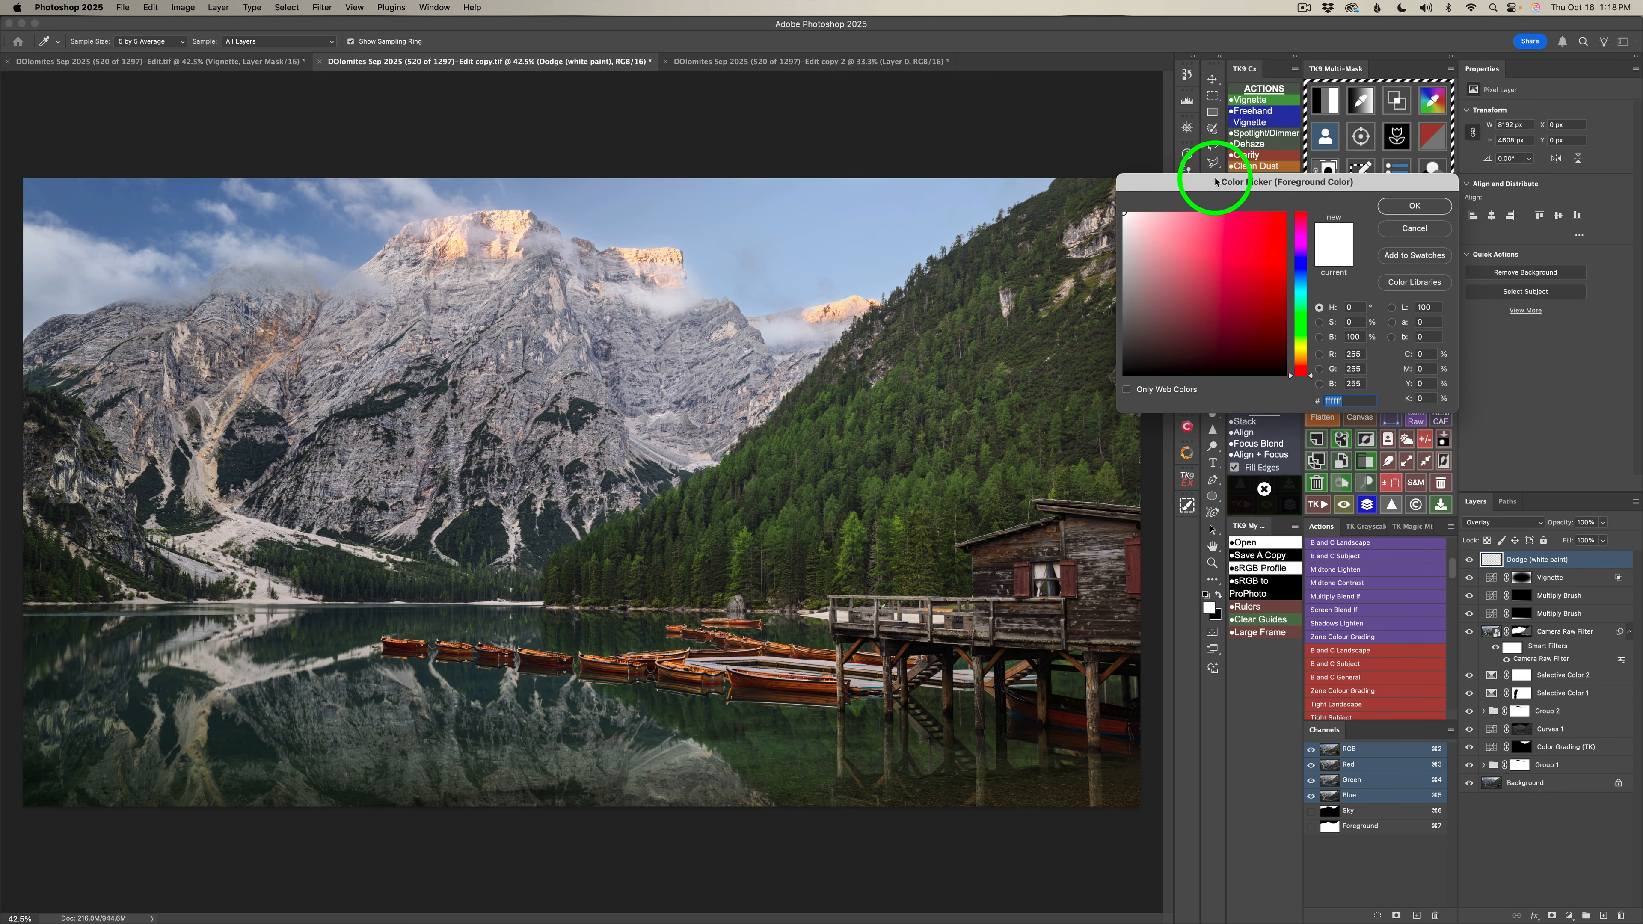
left_click(1103, 220)
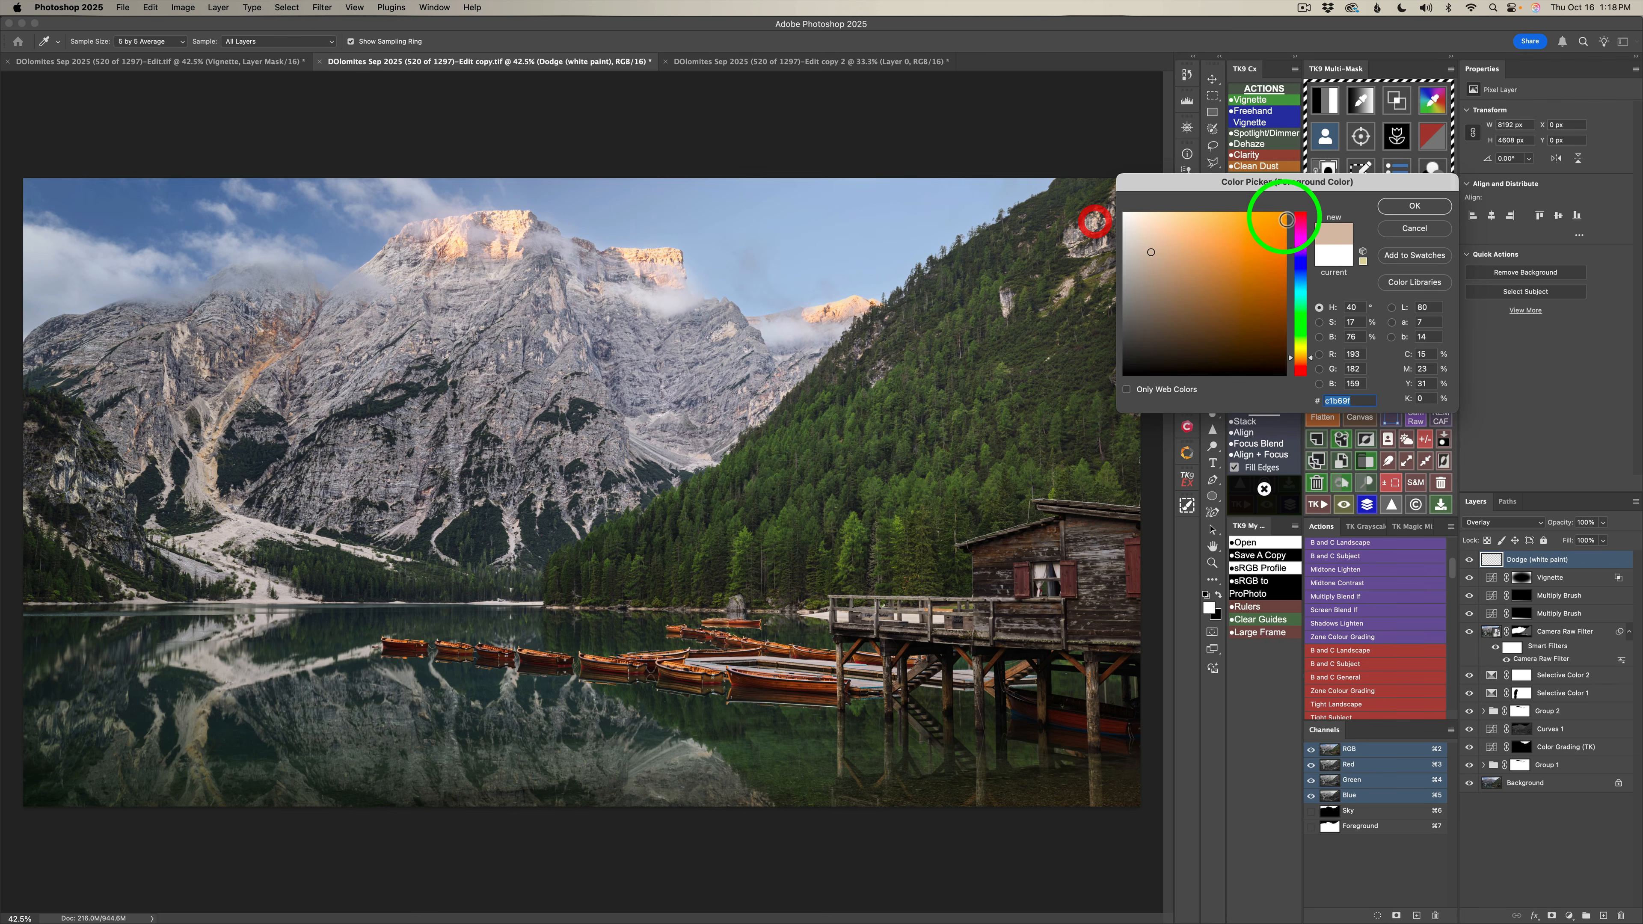
left_click(1409, 204)
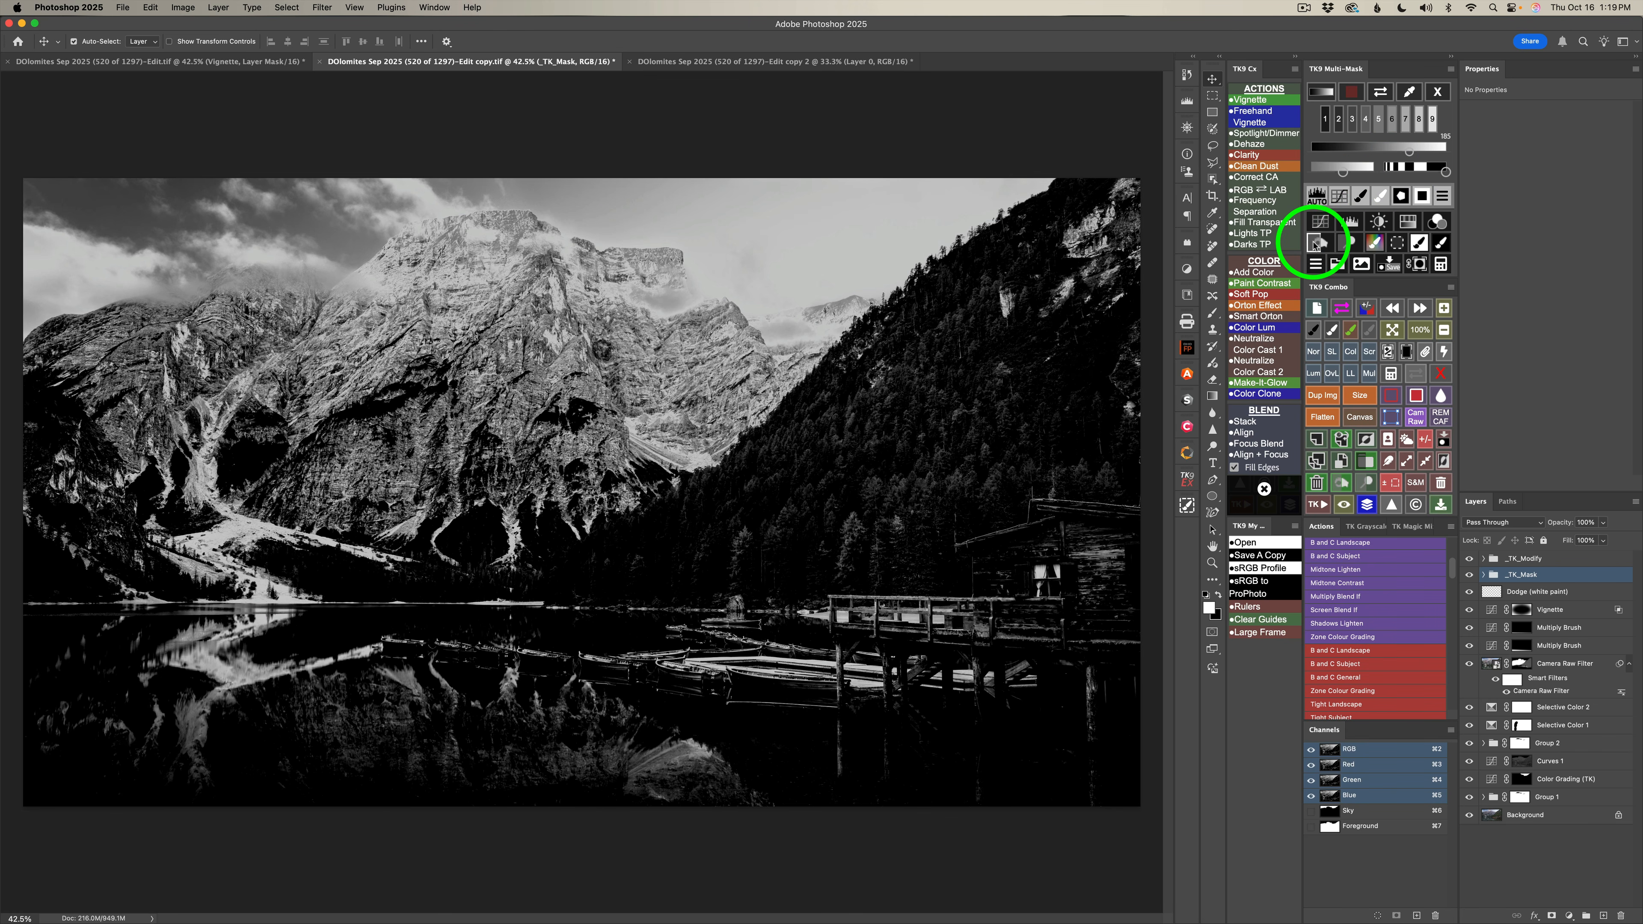
Load the mask as a selection on a new Burn (black paint) layer and paint black at 10% opacity over the slope's pale rocks and ridge.
left_click(1323, 243)
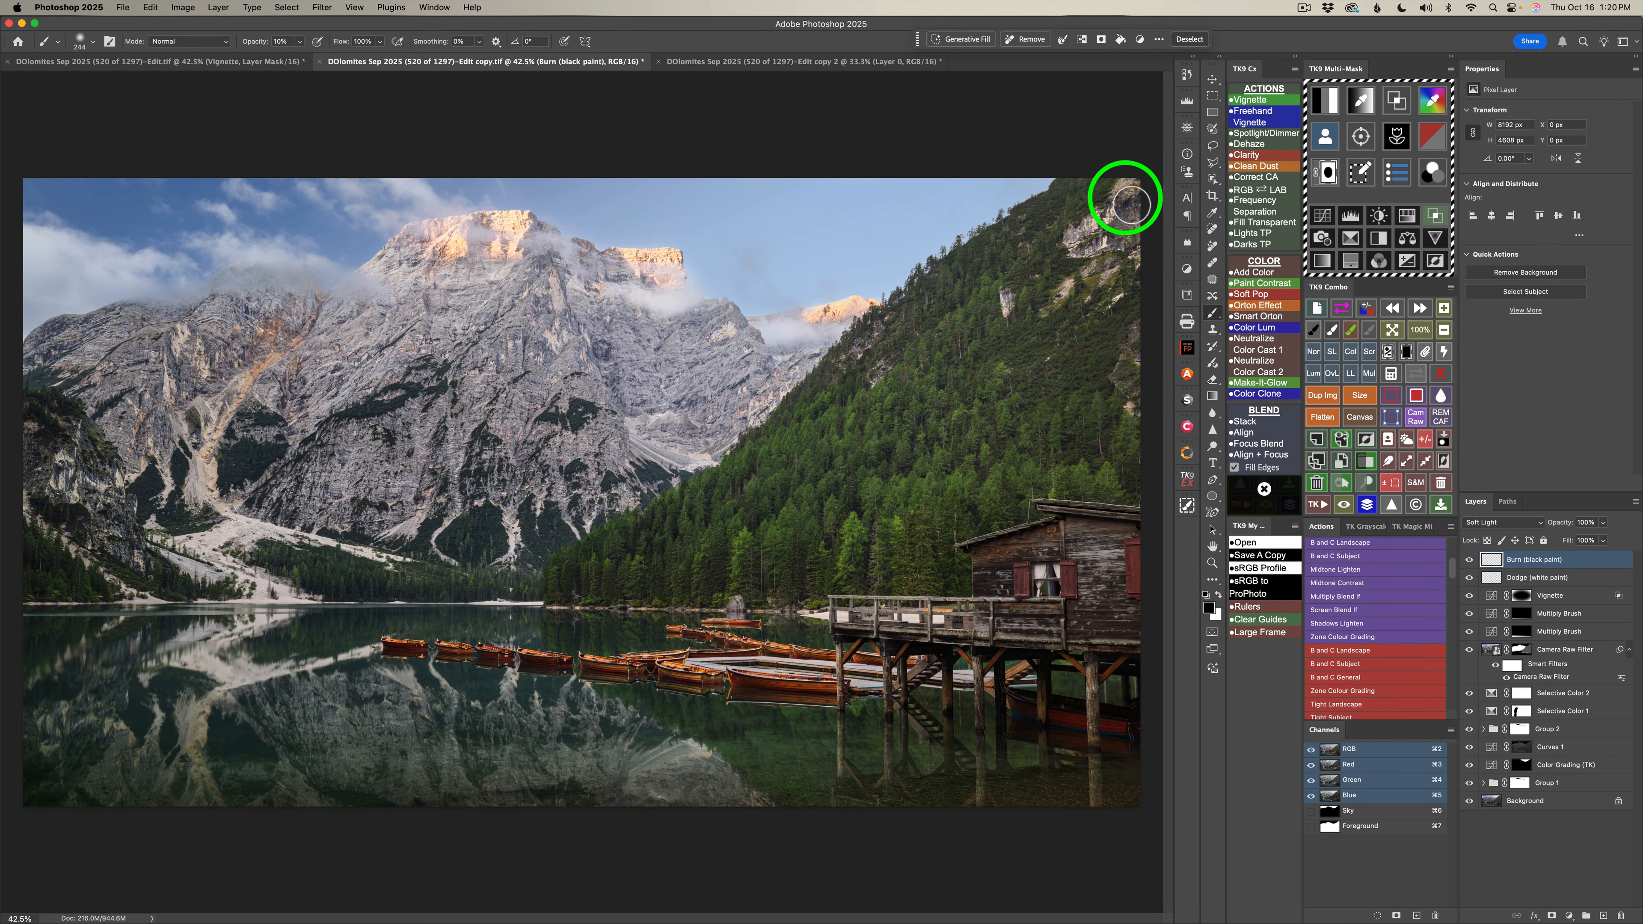
left_click_drag(1081, 242, 1133, 201)
left_click_drag(1075, 246, 1133, 204)
mouse_move(1100, 261)
left_mouse_down()
mouse_move(1135, 255)
mouse_move(1074, 294)
mouse_move(1117, 236)
mouse_move(1087, 248)
mouse_move(1129, 209)
mouse_move(1107, 236)
left_mouse_up()
left_click_drag(1075, 246, 1113, 240)
mouse_move(1093, 246)
left_mouse_down()
mouse_move(1141, 251)
mouse_move(1062, 307)
left_mouse_up()
mouse_move(1092, 287)
left_mouse_down()
mouse_move(1095, 311)
mouse_move(1140, 281)
mouse_move(1131, 296)
left_mouse_up()
mouse_move(1112, 304)
left_mouse_down()
mouse_move(1142, 263)
mouse_move(1105, 314)
mouse_move(1127, 299)
left_mouse_up()
mouse_move(1017, 322)
left_mouse_down()
mouse_move(1016, 299)
mouse_move(1011, 326)
mouse_move(1014, 303)
mouse_move(1064, 298)
left_mouse_up()
left_click_drag(1054, 317, 1058, 321)
mouse_move(1139, 398)
left_mouse_down()
mouse_move(1128, 423)
mouse_move(1143, 352)
mouse_move(1142, 382)
left_mouse_up()
left_click_drag(1137, 388, 1133, 415)
left_click_drag(1115, 436, 1120, 441)
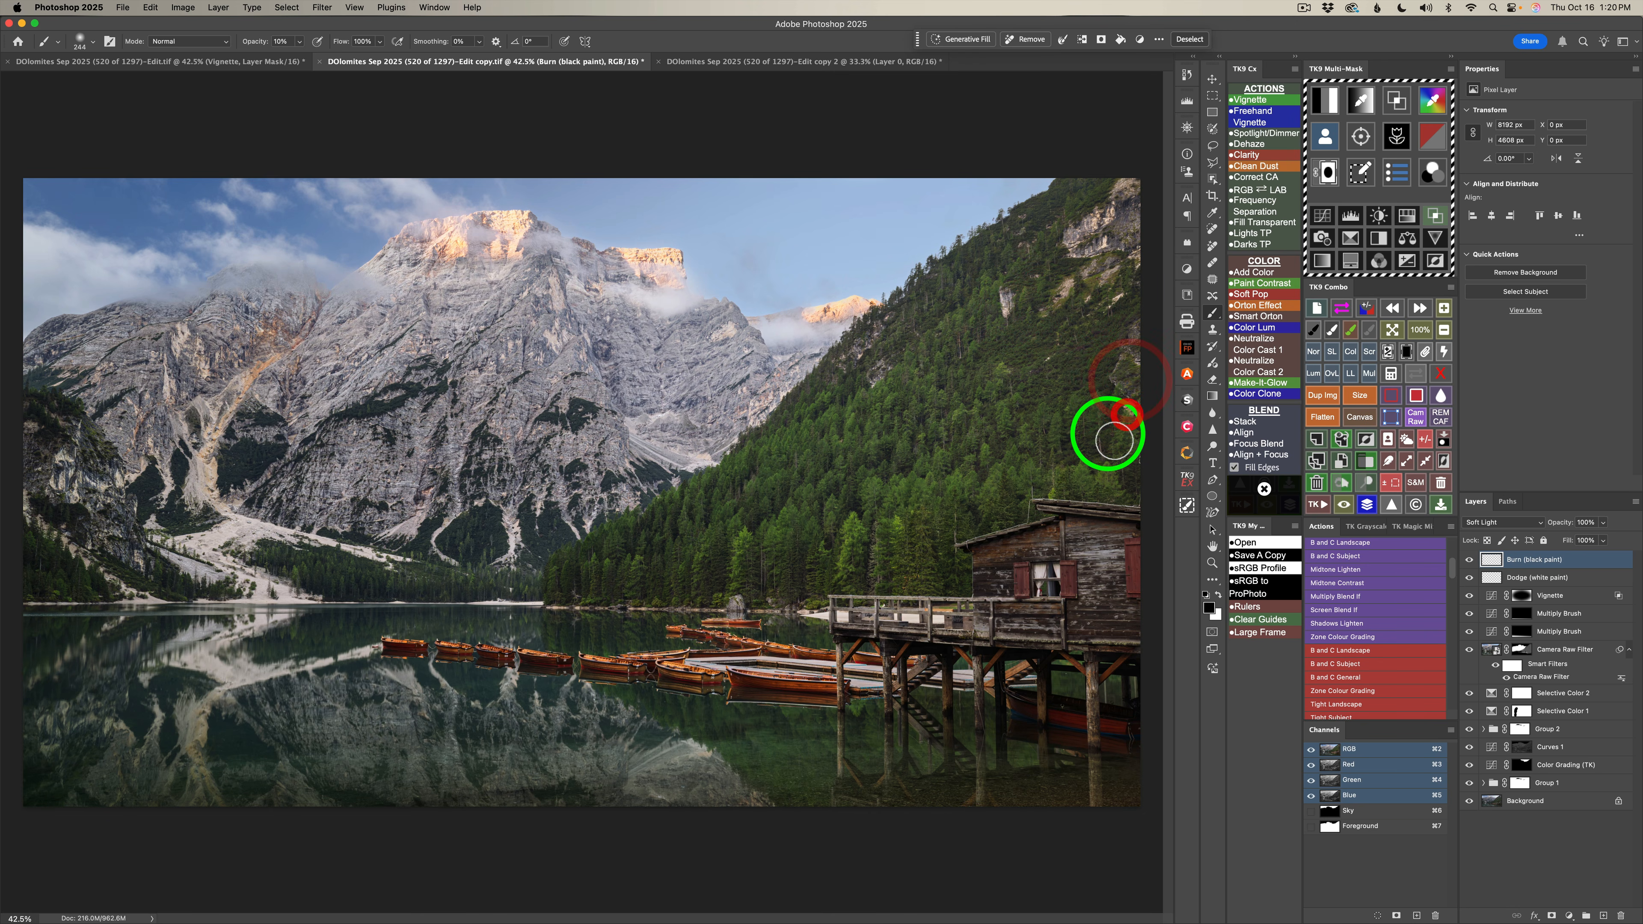
left_click_drag(1006, 318, 1007, 318)
left_click_drag(1006, 332, 985, 347)
left_click_drag(874, 382, 861, 375)
left_click_drag(859, 361, 885, 340)
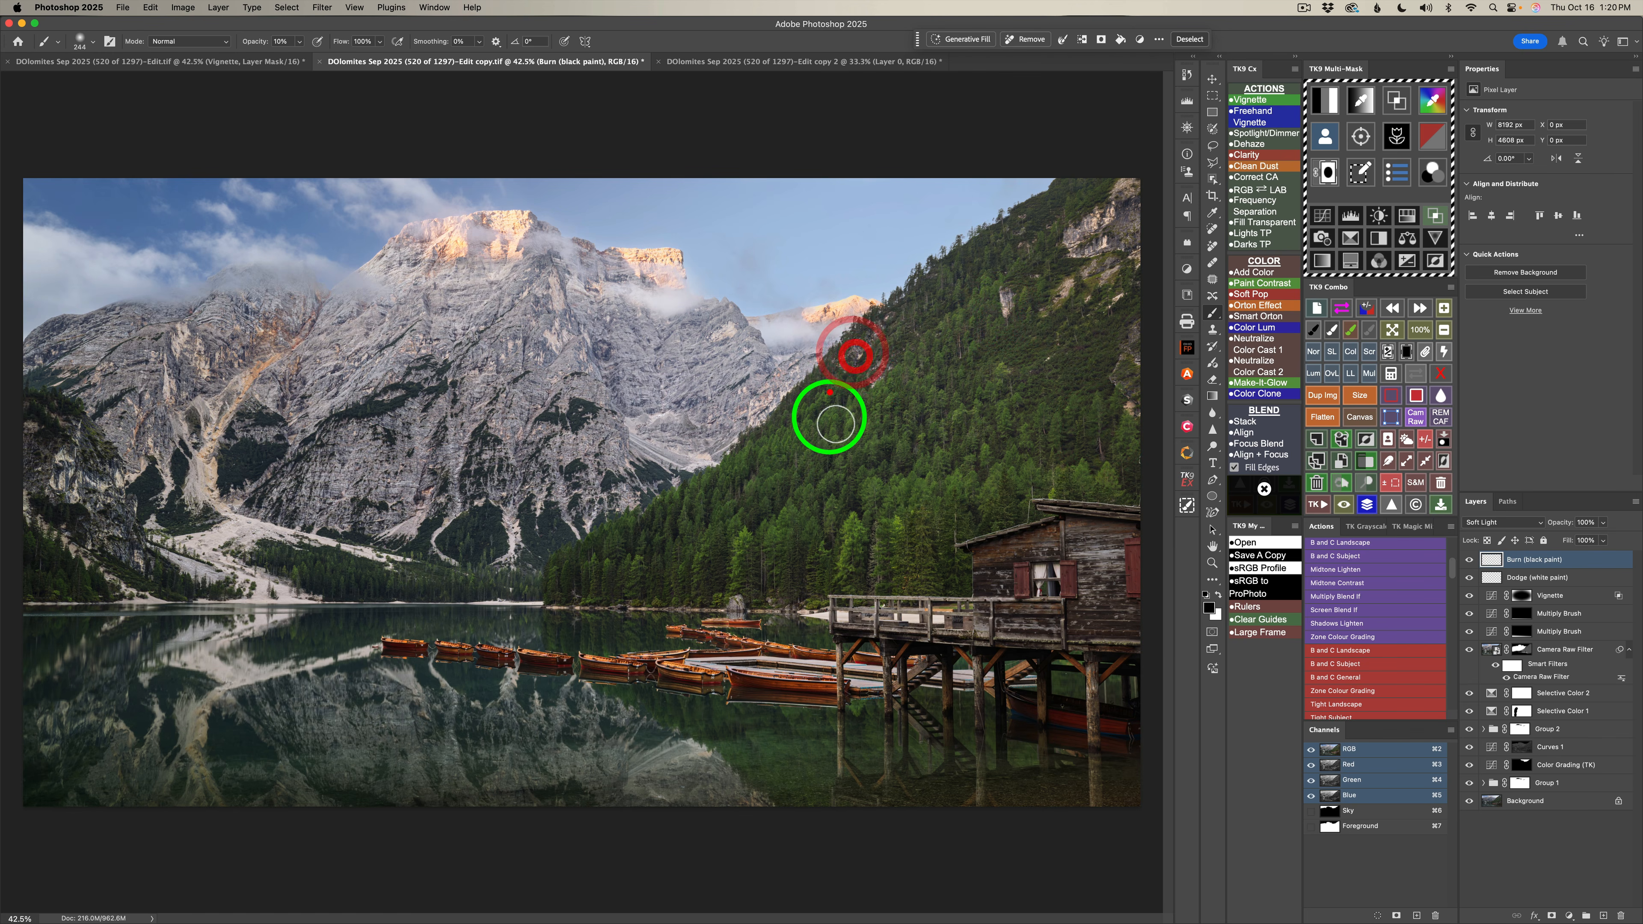
Burn the bright tones around the wooden deck, its supports and the moored boats with a smaller black brush at 10% opacity.
mouse_move(846, 611)
left_mouse_down()
mouse_move(815, 615)
mouse_move(938, 616)
mouse_move(857, 615)
left_mouse_up()
mouse_move(945, 676)
left_mouse_down()
mouse_move(1027, 679)
mouse_move(1010, 681)
left_mouse_up()
mouse_move(882, 673)
left_mouse_down()
mouse_move(847, 687)
mouse_move(959, 685)
mouse_move(925, 682)
mouse_move(955, 686)
mouse_move(912, 681)
left_mouse_up()
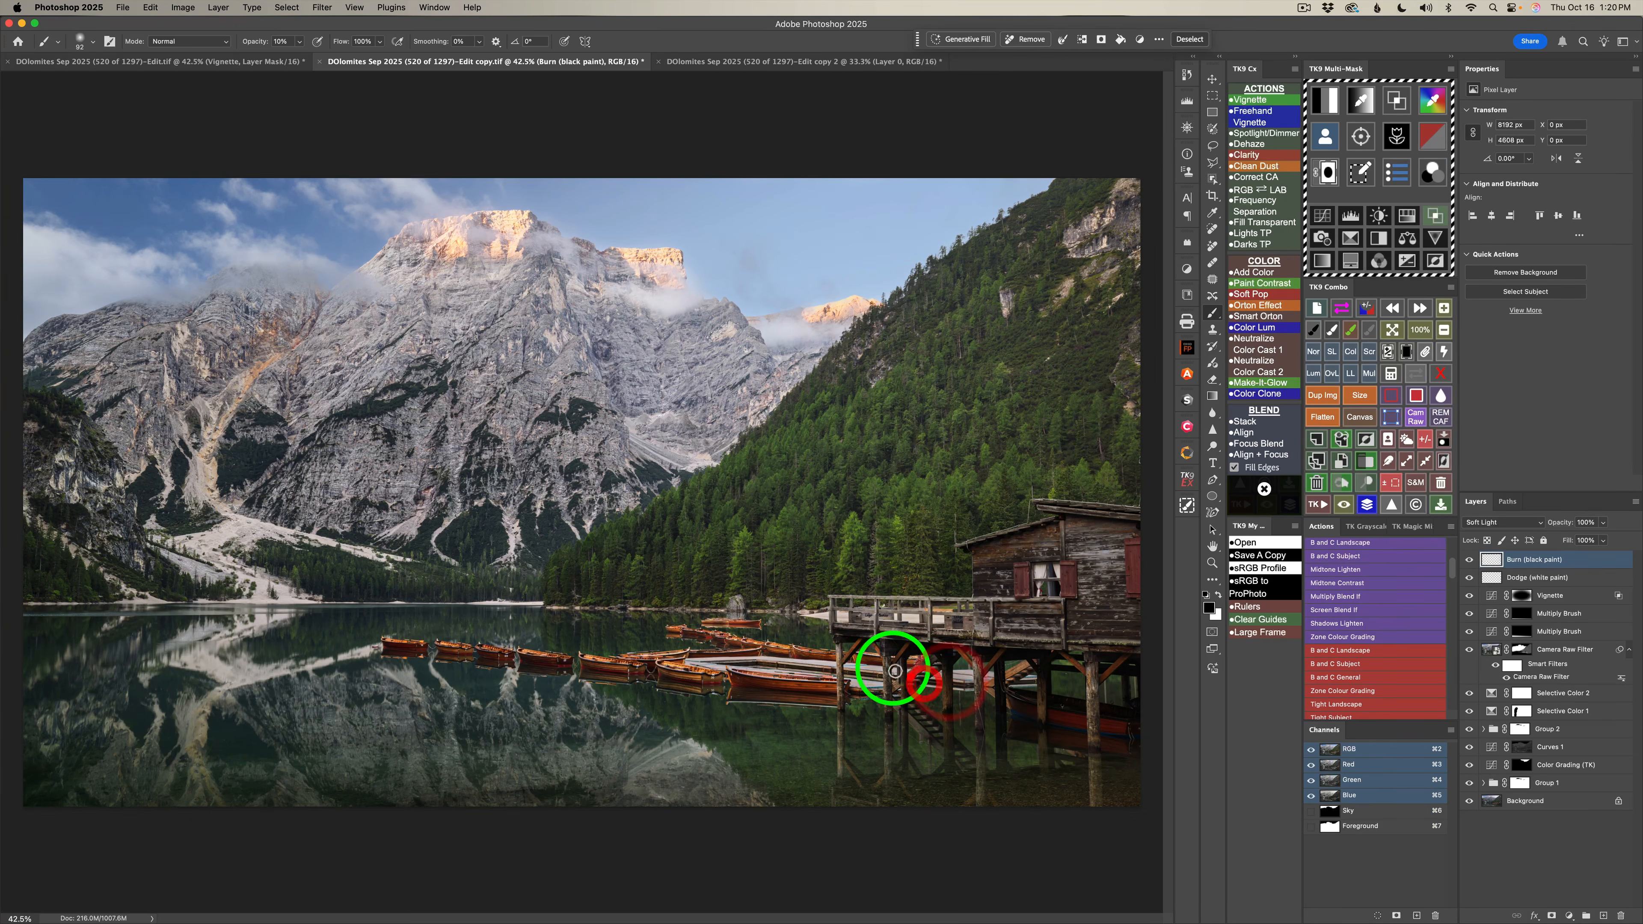
left_click(752, 655)
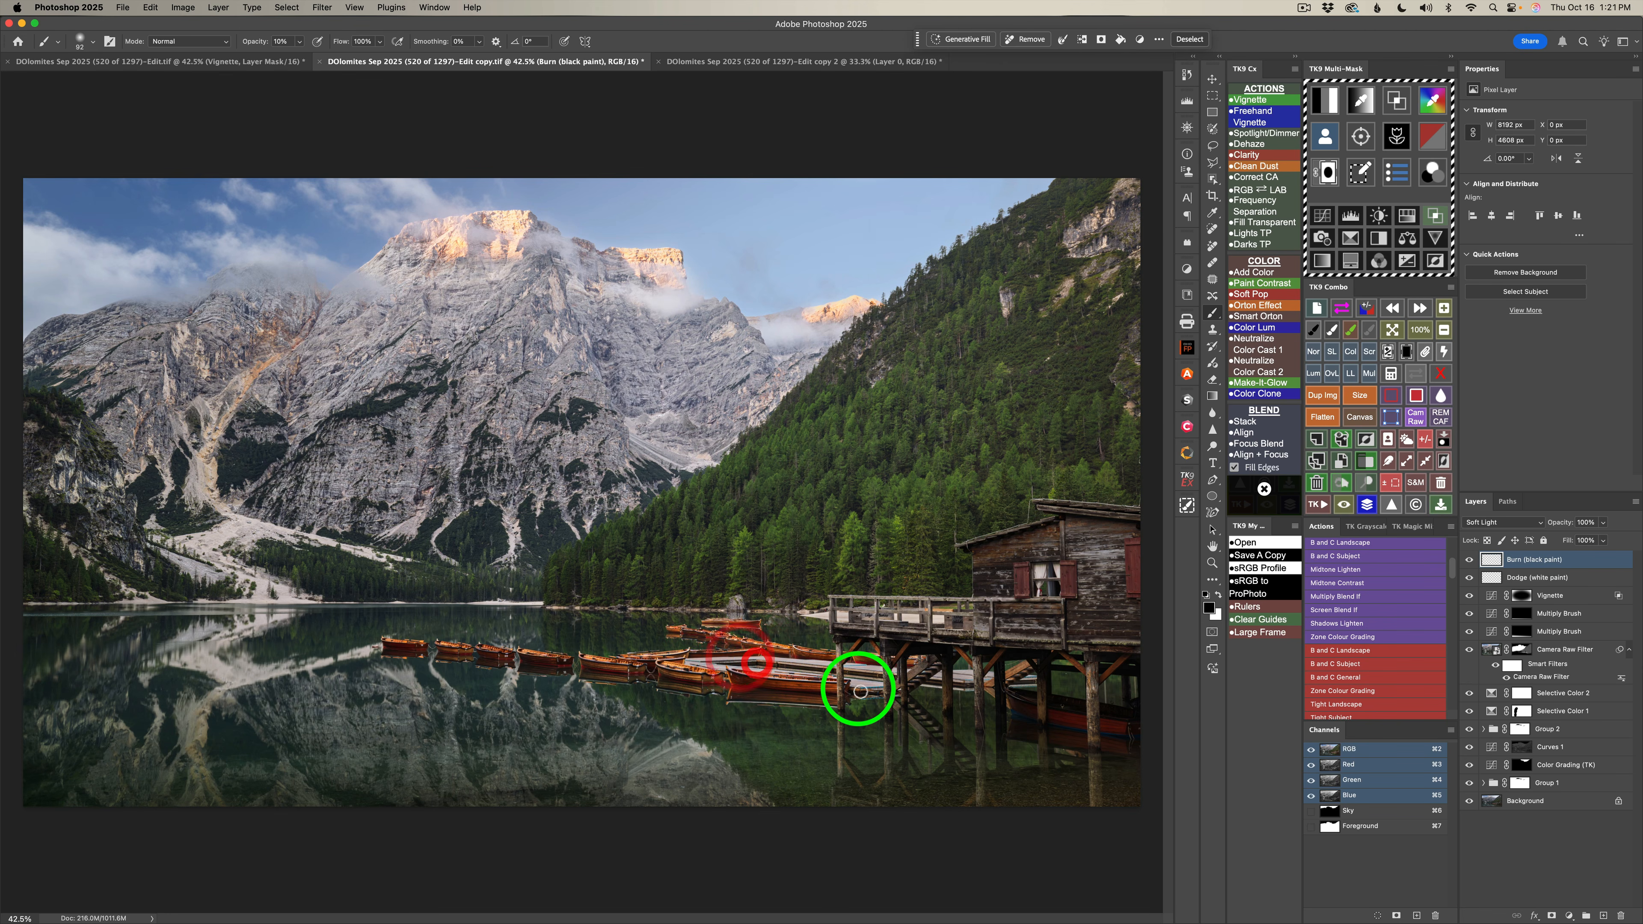
left_click(932, 616)
left_click(827, 619)
Burn the mountain reflections across the lake surface in the foreground with a large black brush at 10% opacity.
left_click_drag(267, 645, 331, 642)
mouse_move(317, 640)
left_mouse_down()
mouse_move(153, 683)
mouse_move(292, 667)
left_mouse_up()
mouse_move(188, 662)
left_mouse_down()
mouse_move(295, 646)
mouse_move(333, 665)
left_mouse_up()
left_click_drag(231, 679, 352, 667)
left_click_drag(188, 696, 285, 679)
left_click_drag(79, 739, 457, 716)
left_click_drag(593, 799, 462, 738)
mouse_move(676, 813)
left_mouse_down()
mouse_move(396, 769)
mouse_move(415, 728)
left_mouse_up()
left_click_drag(315, 705, 348, 690)
left_click_drag(325, 717, 359, 662)
mouse_move(262, 711)
left_mouse_down()
mouse_move(157, 682)
mouse_move(106, 712)
left_mouse_up()
left_click_drag(64, 766, 259, 663)
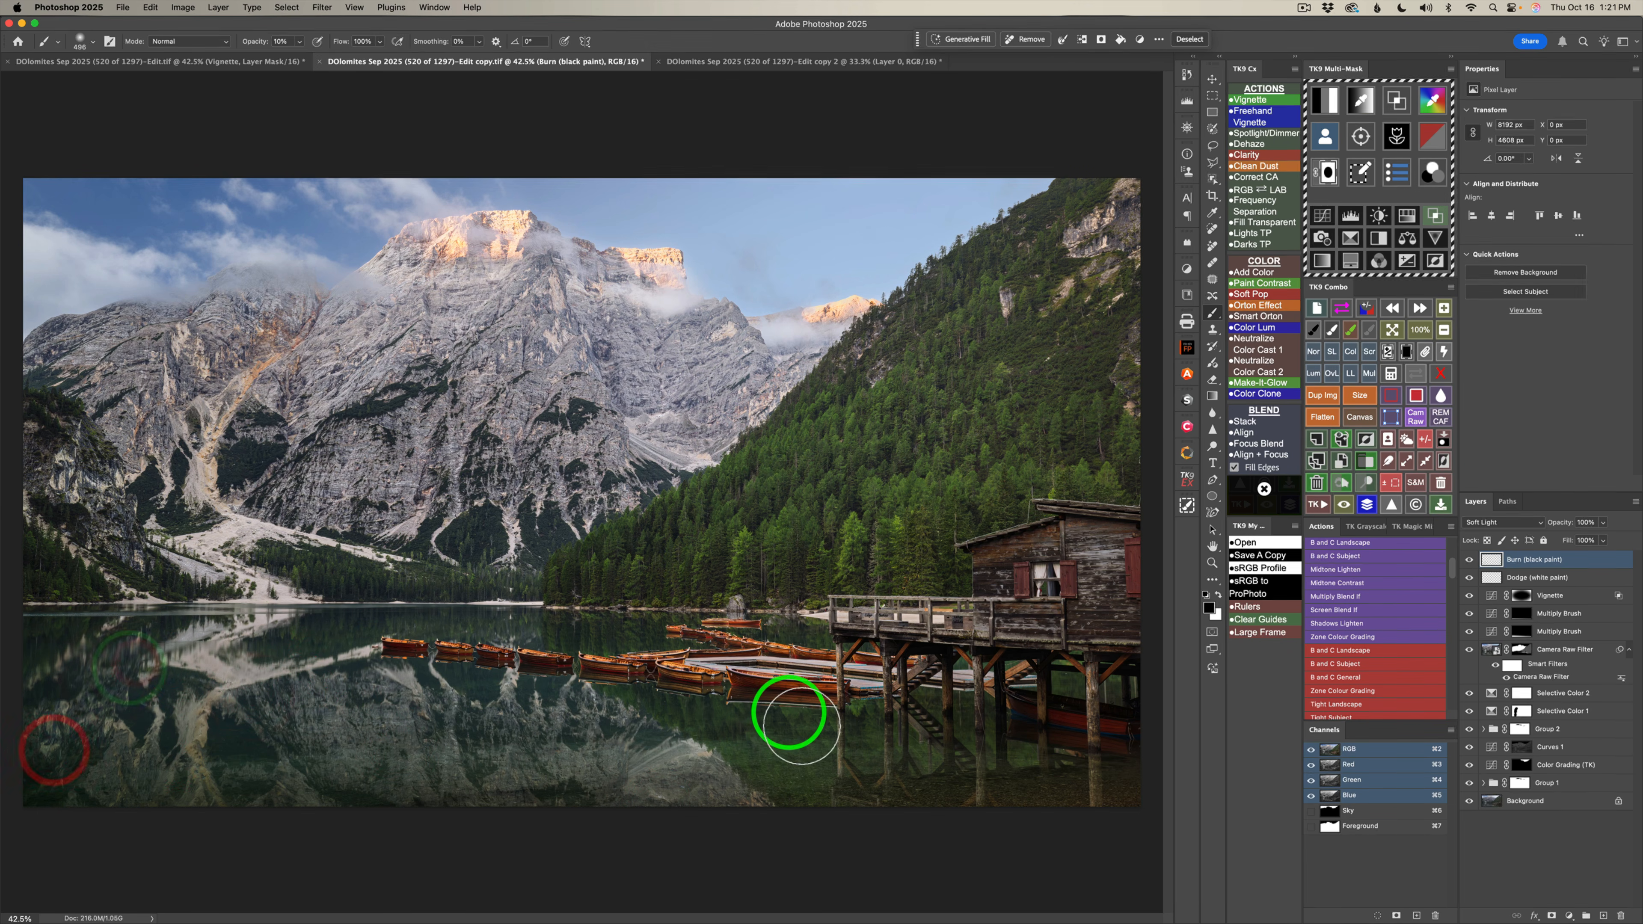
left_click_drag(818, 714, 759, 716, "ctrl+alt")
mouse_move(758, 716)
left_mouse_down()
mouse_move(729, 706)
mouse_move(803, 708)
left_mouse_up()
mouse_move(829, 712)
left_mouse_down()
mouse_move(568, 682)
mouse_move(591, 677)
left_mouse_up()
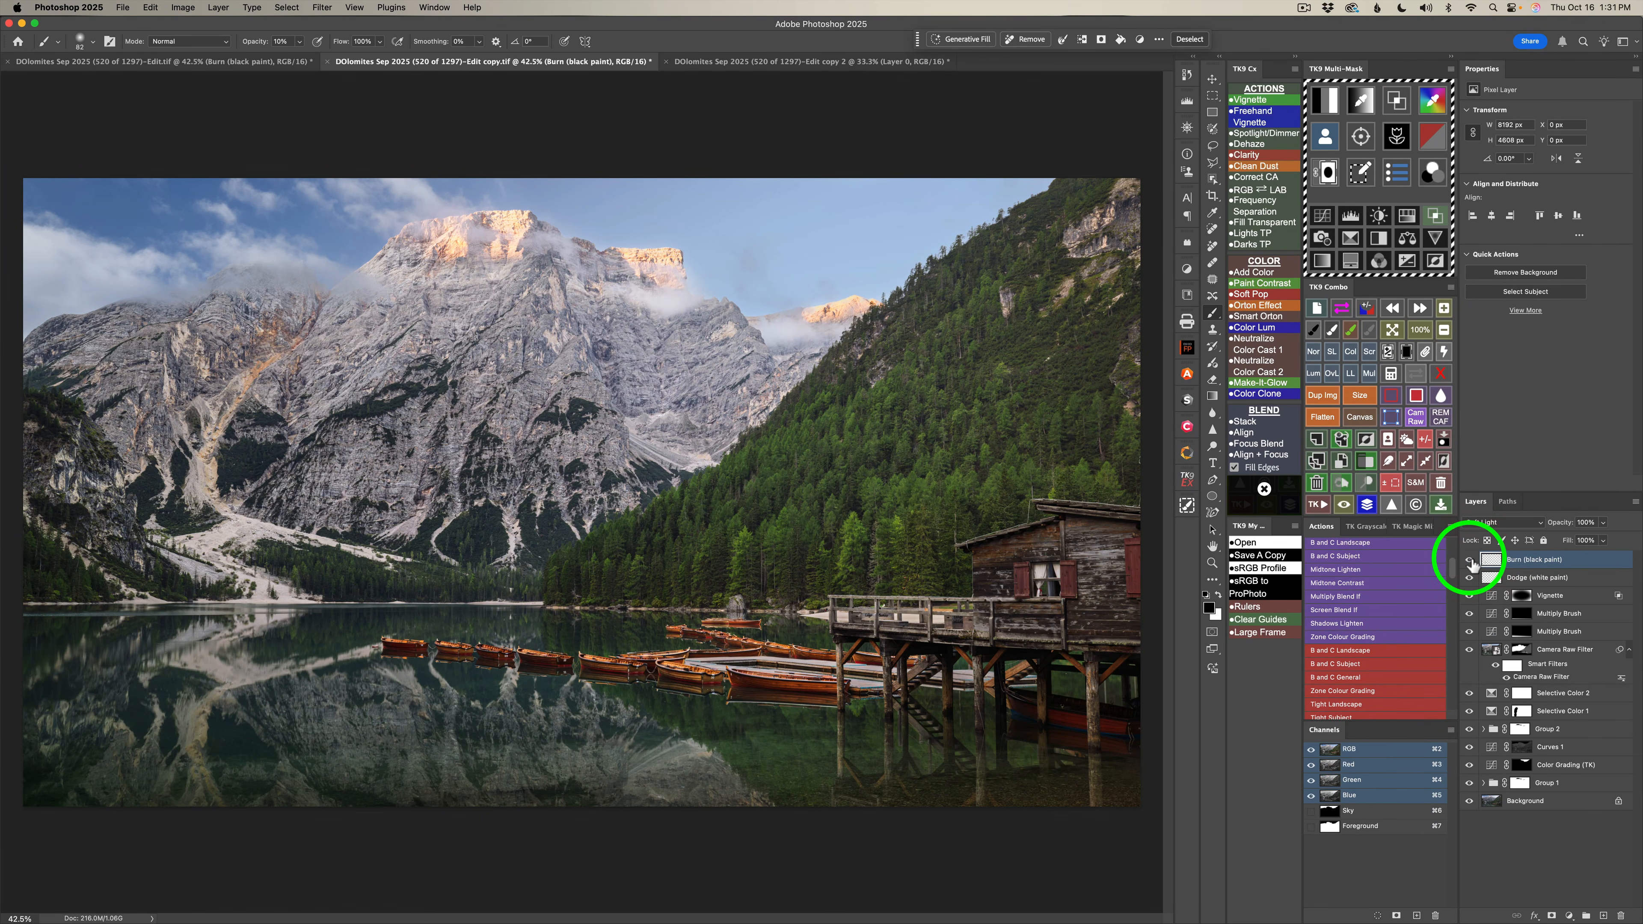
Compare the image with and without the Burn layer, and clear the active selection.
left_click(1469, 559)
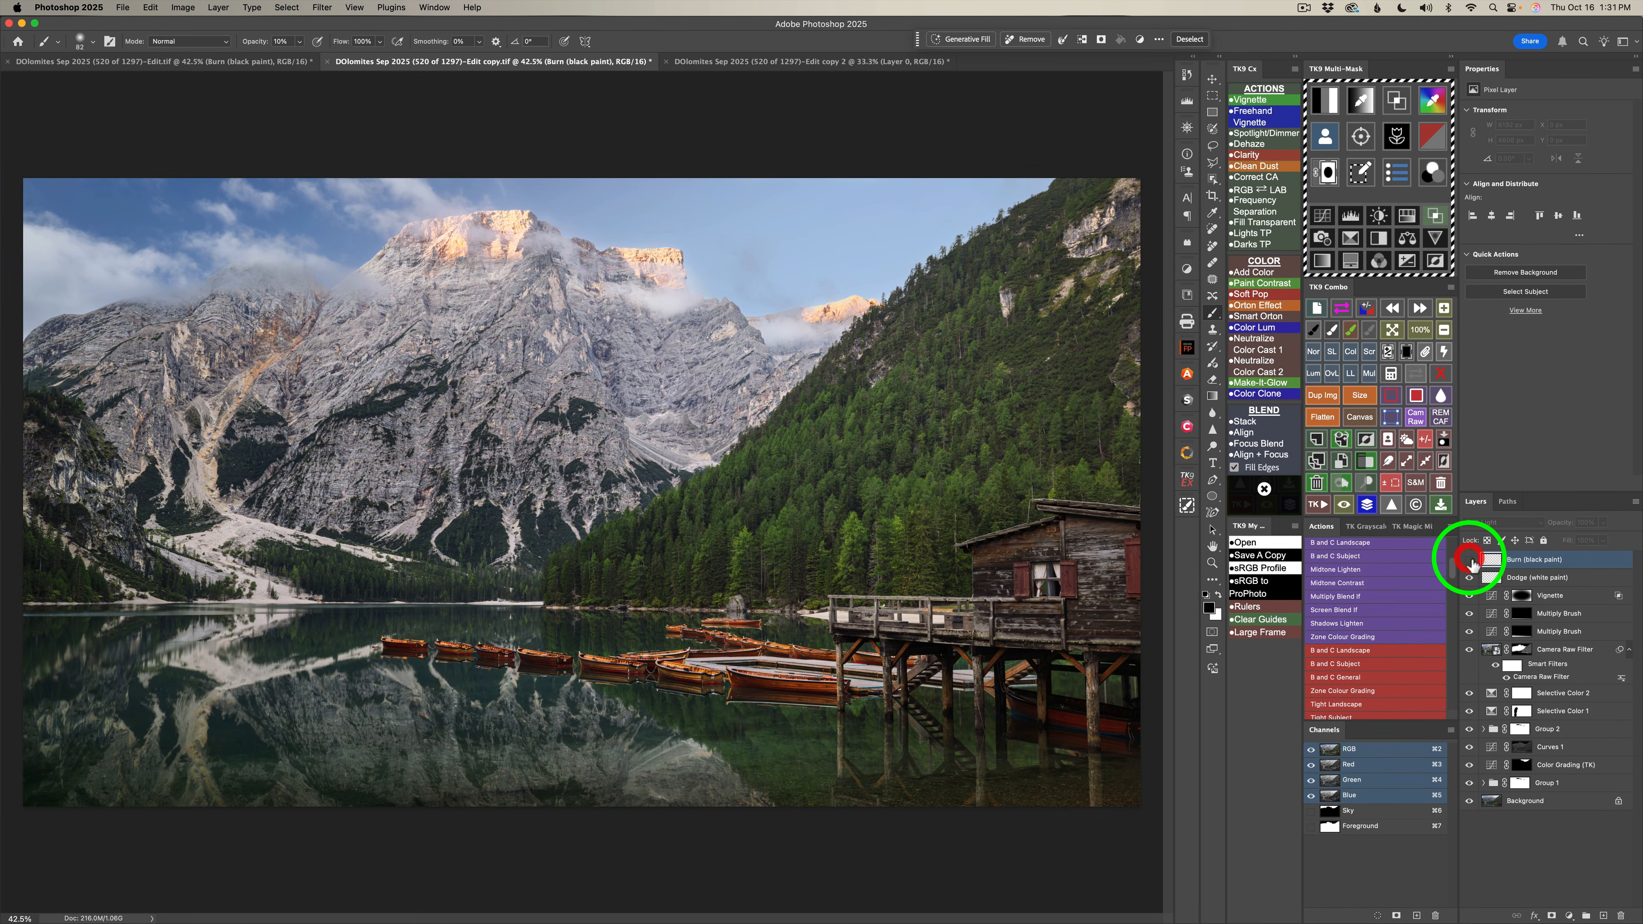
left_click(1469, 559)
key("v")
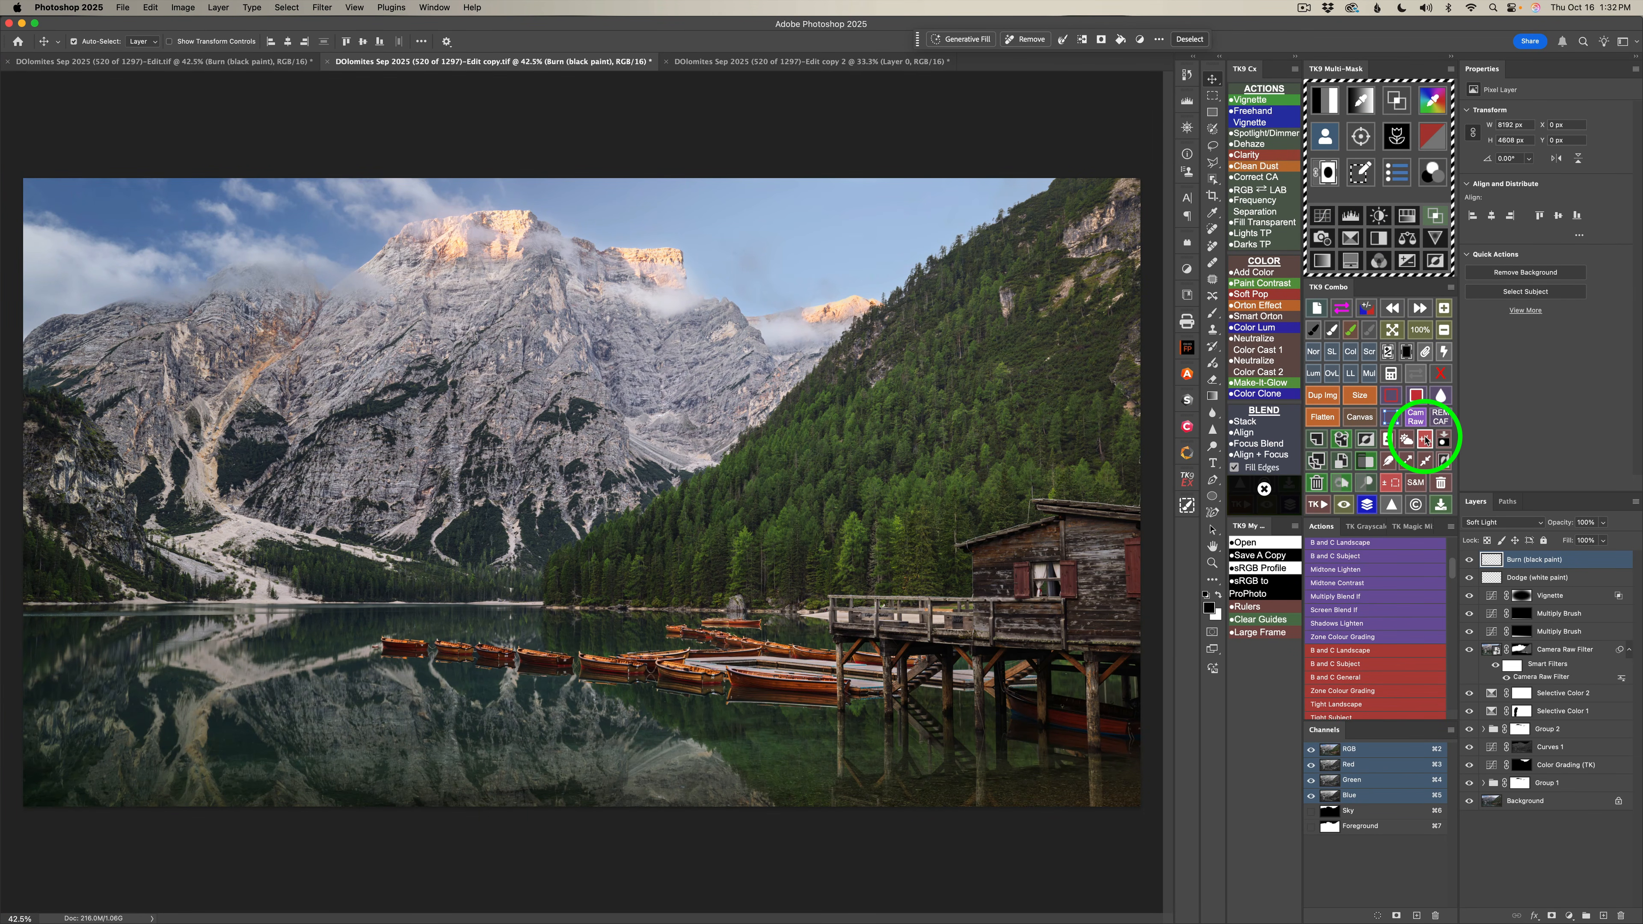
left_click(1425, 440)
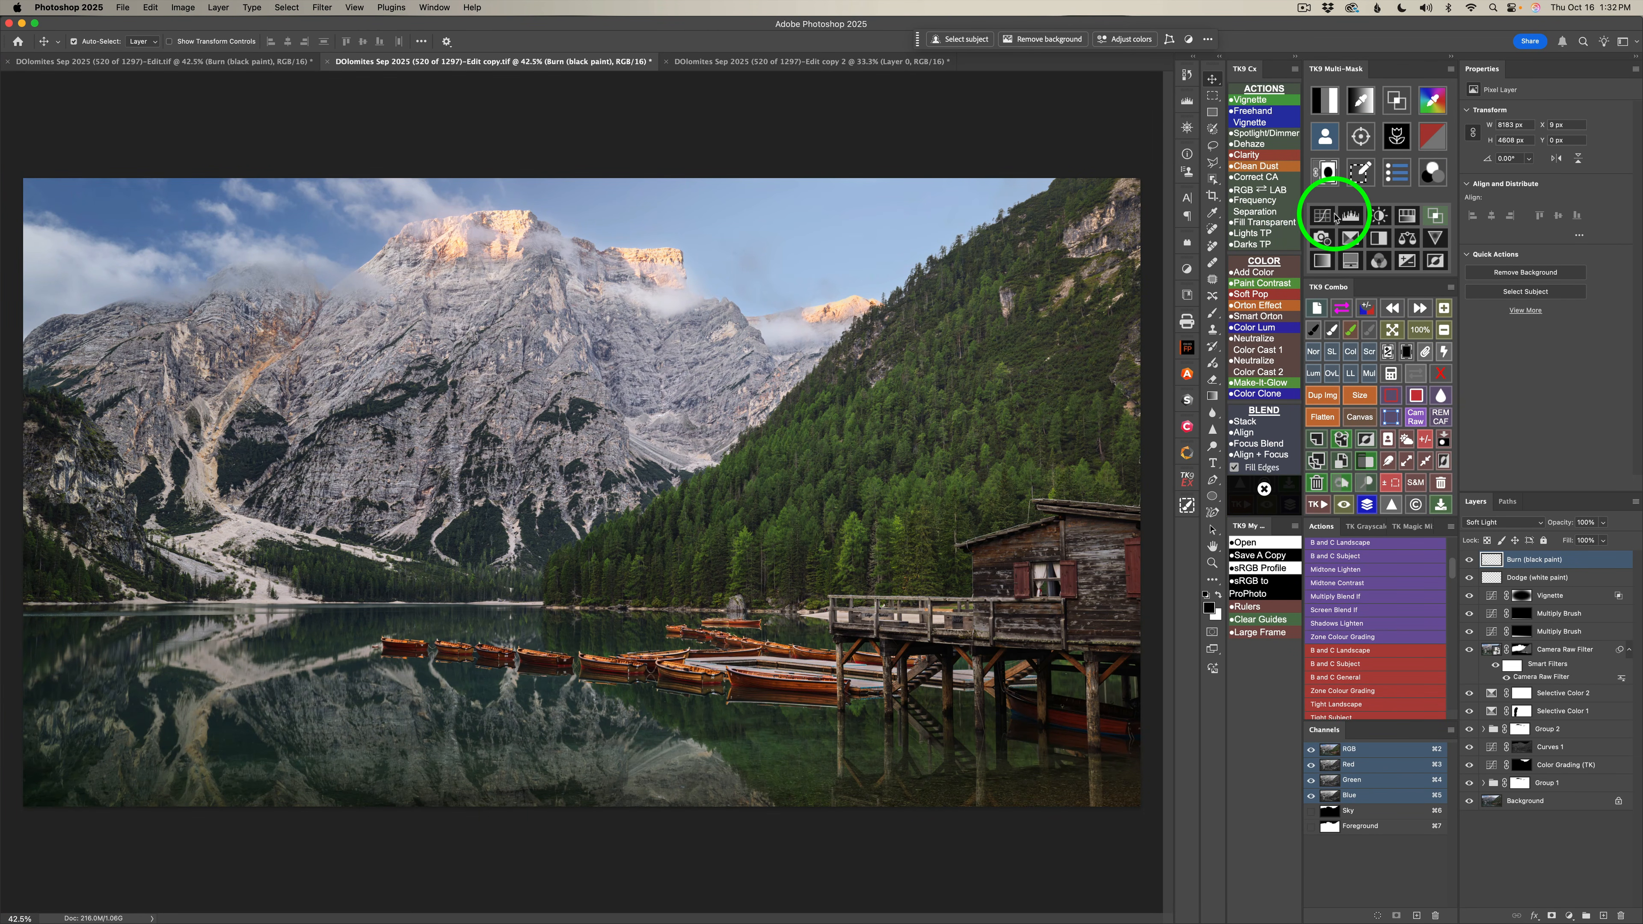
Add a Curves adjustment layer with the Linear Contrast (RGB) preset, and compare the finished image with the original Background.
left_click(1323, 216)
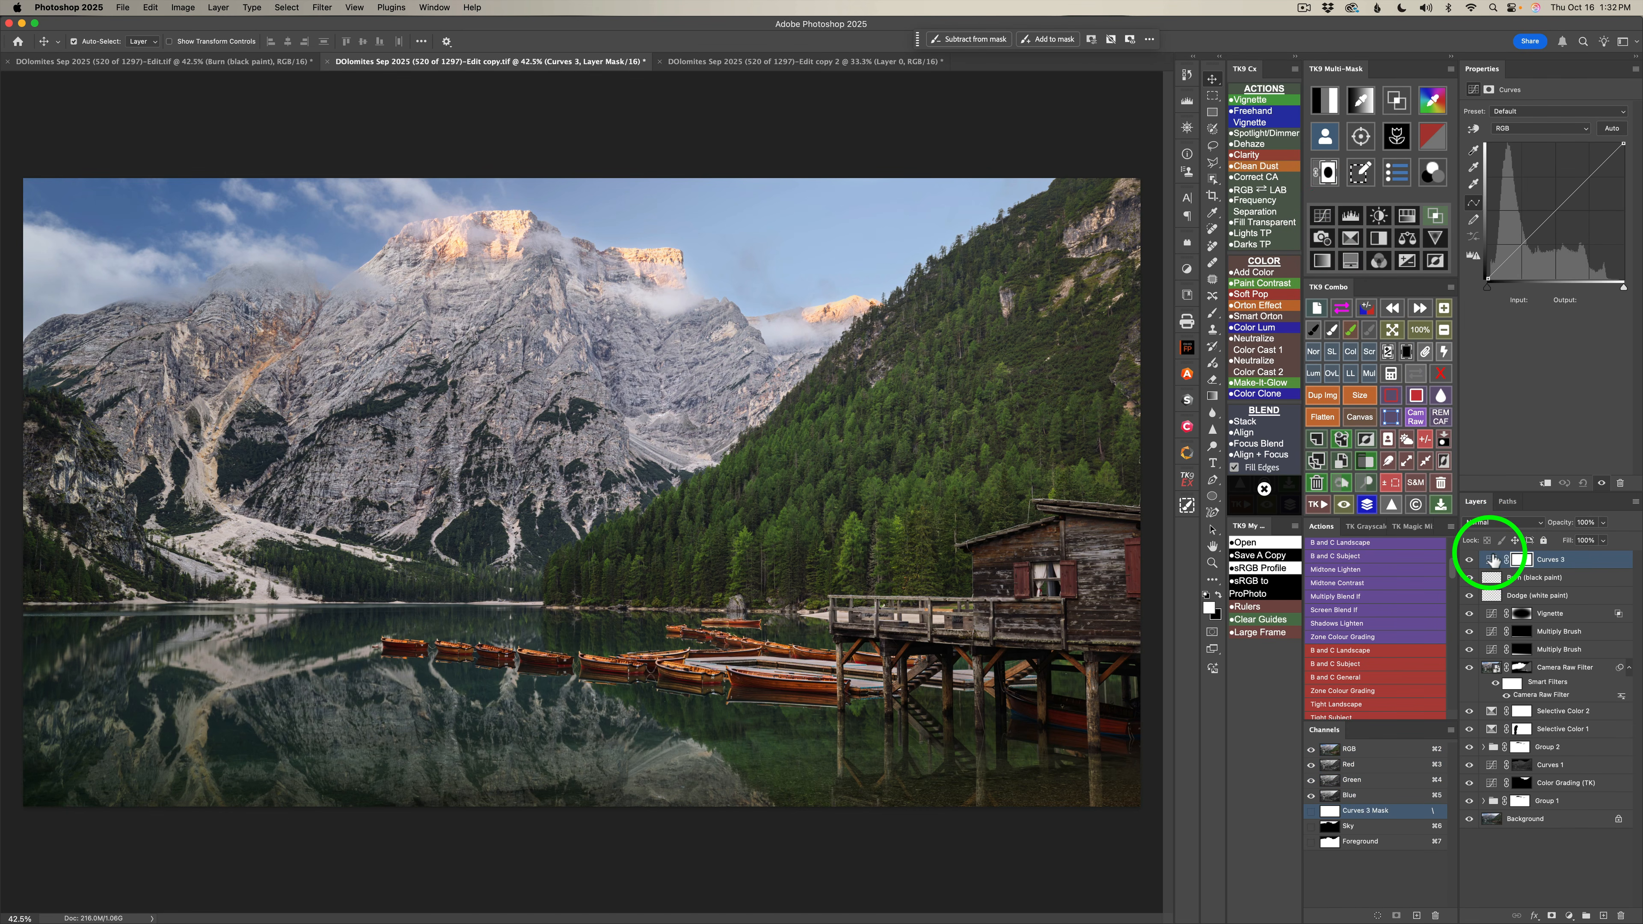
left_click(1539, 114)
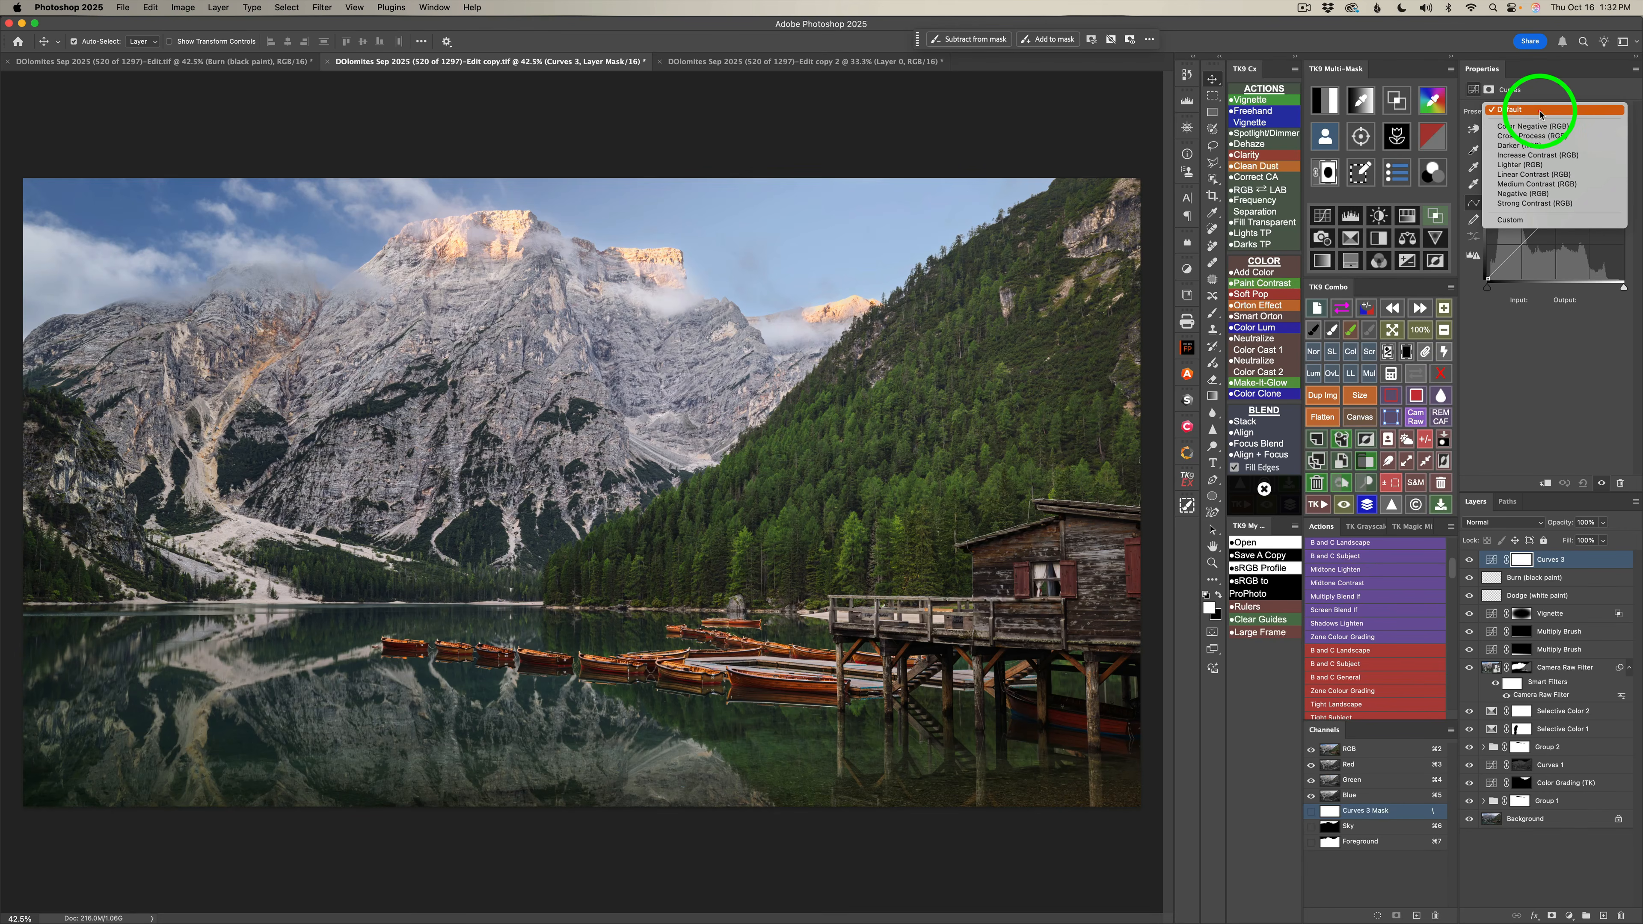
left_click(1530, 173)
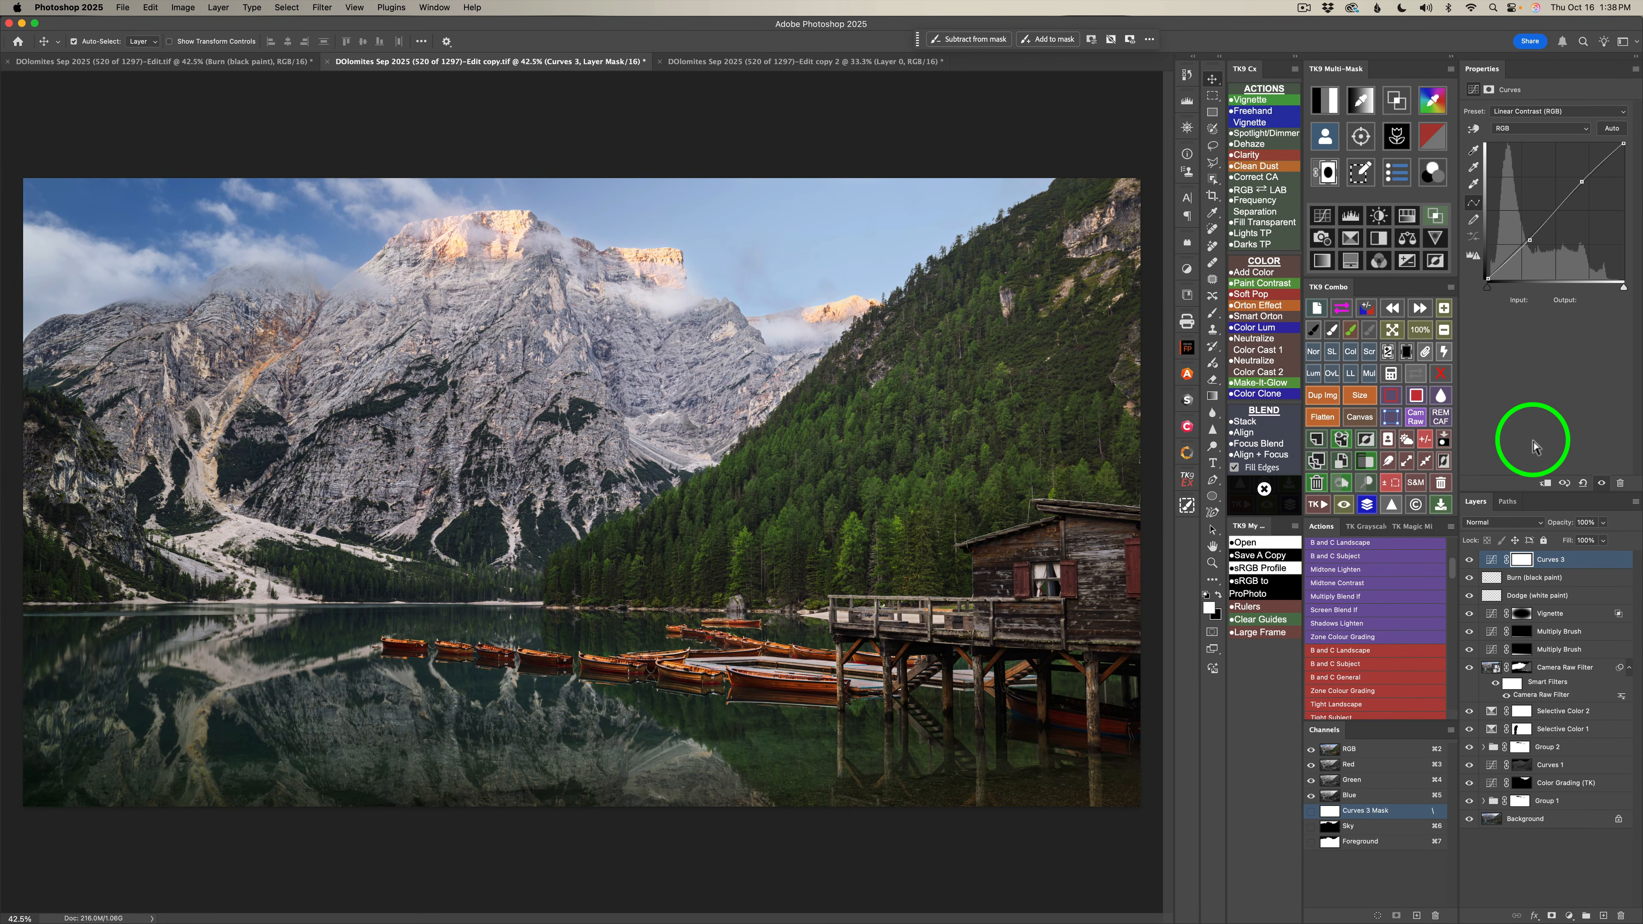
left_click(1366, 505)
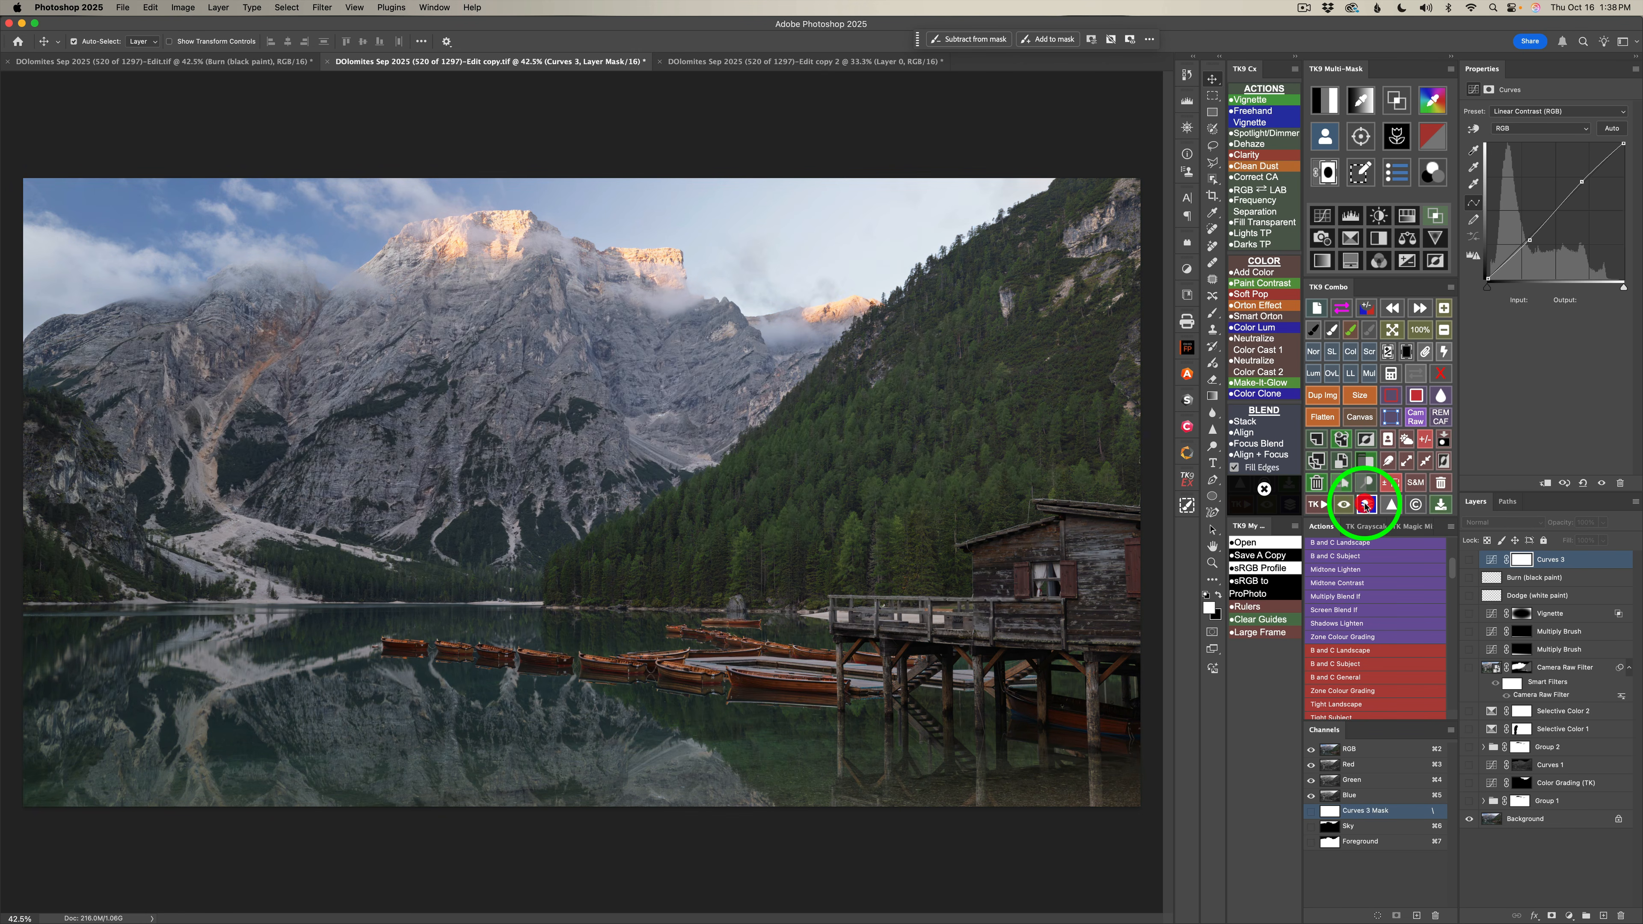
left_click(1366, 505)
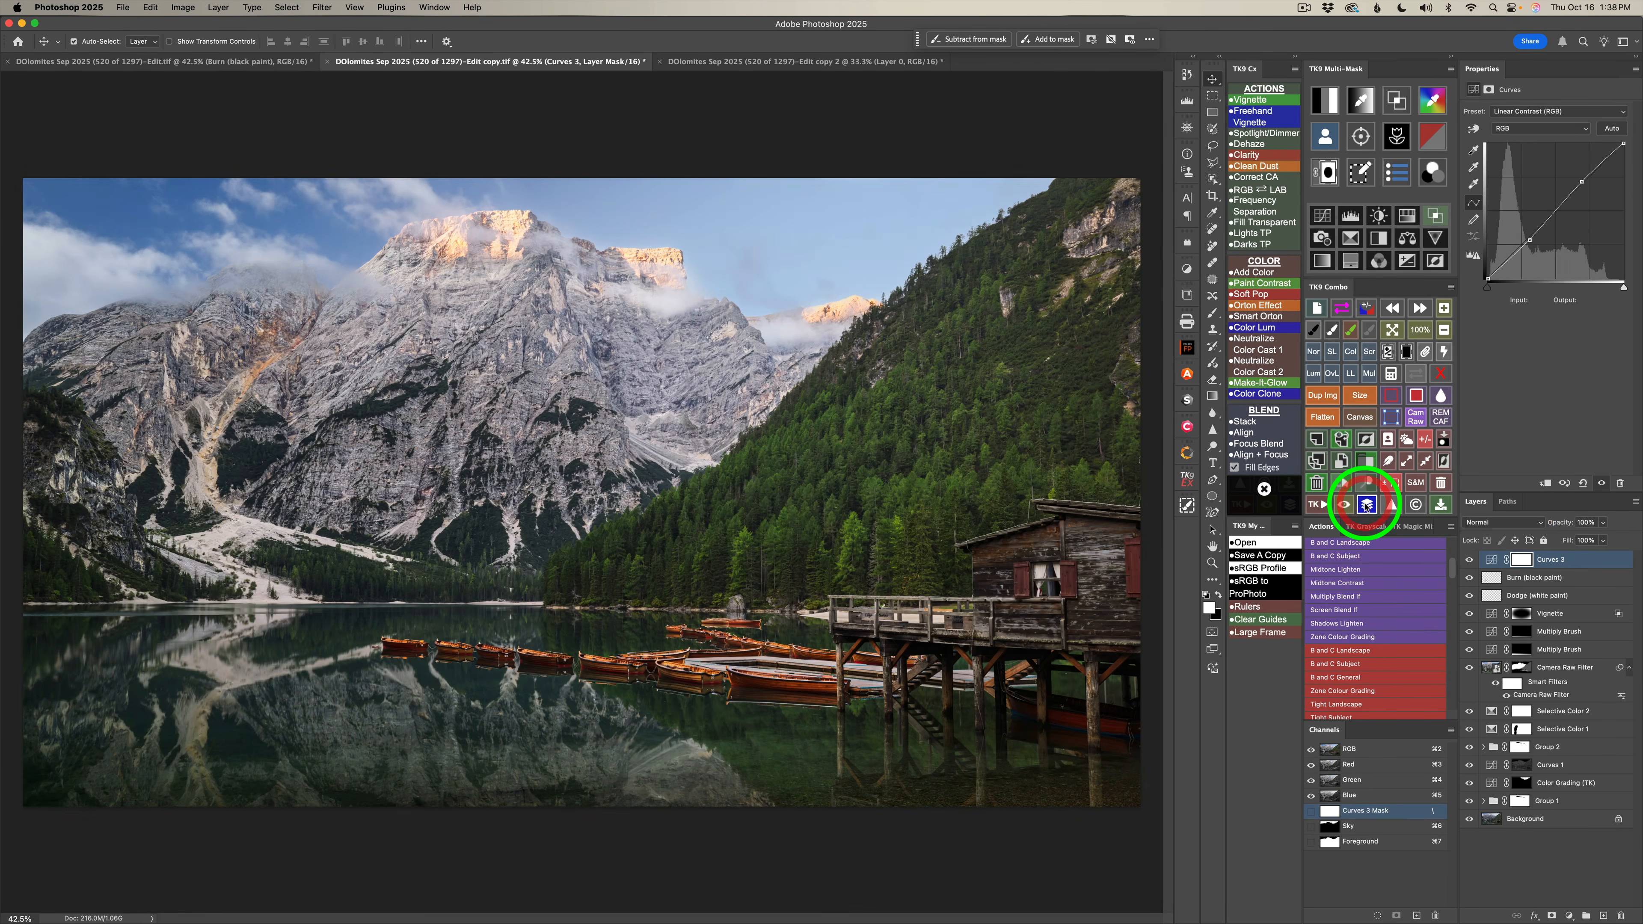